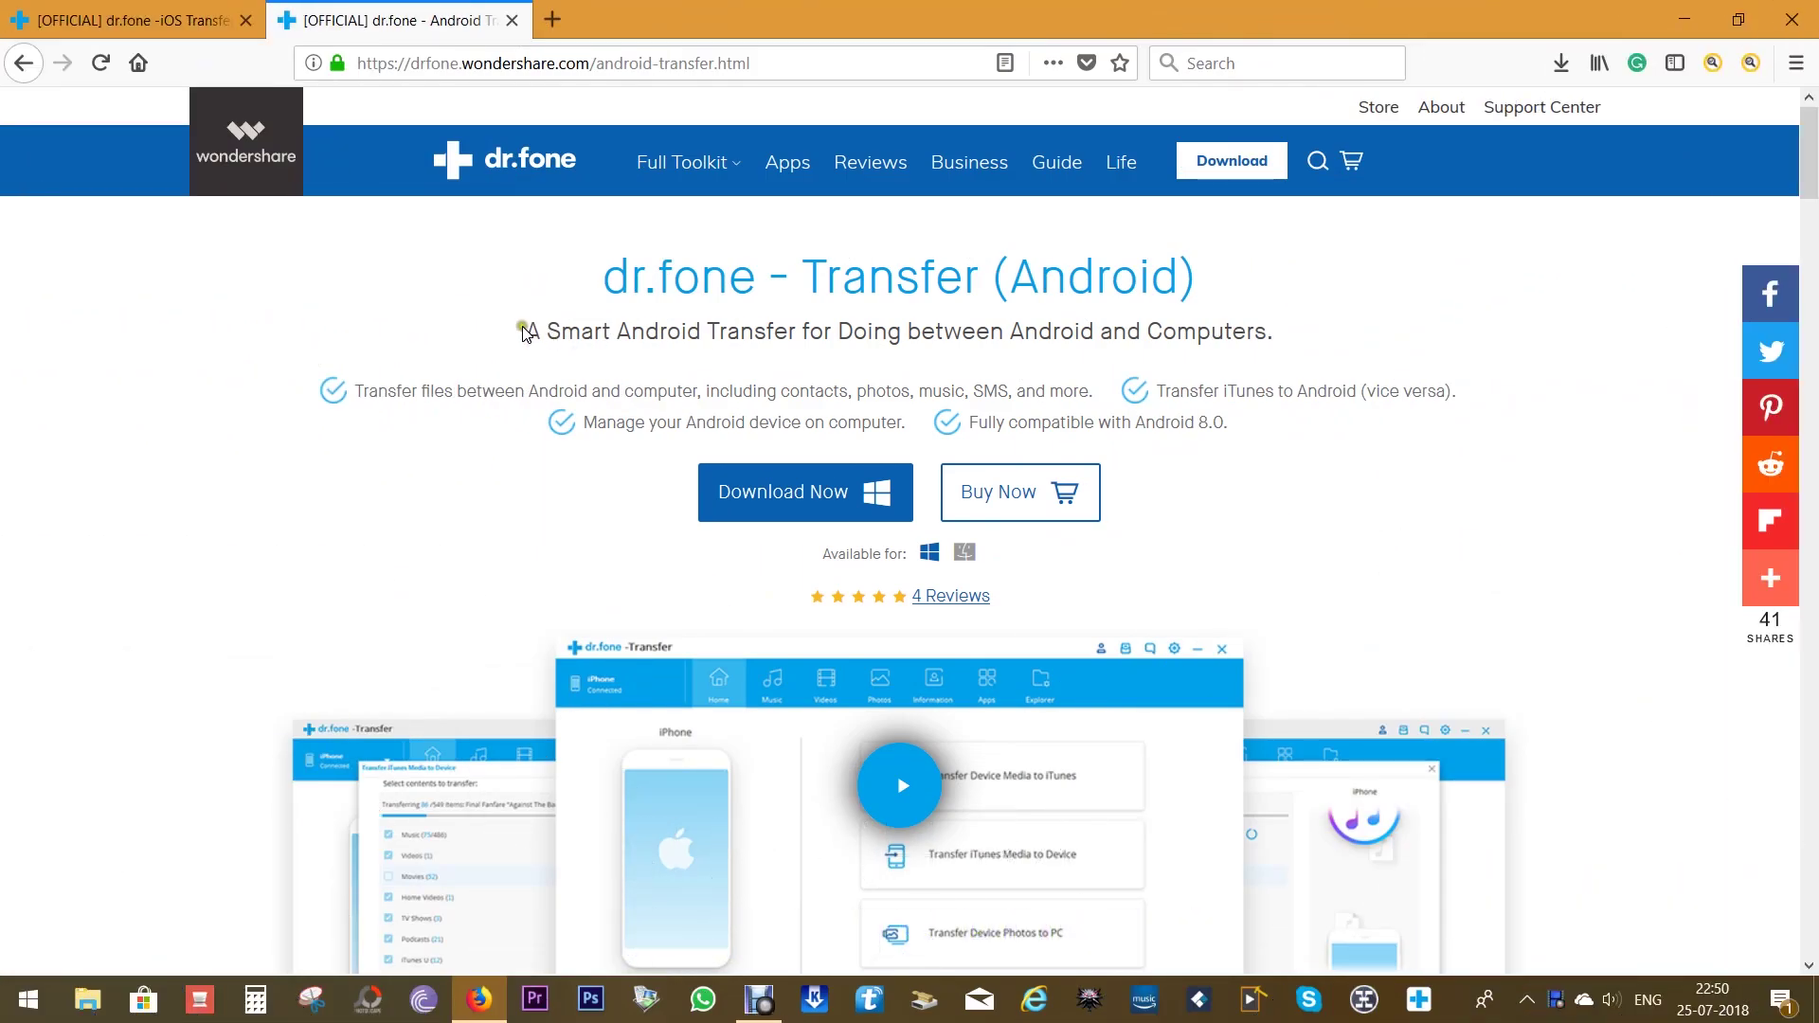
Step: Highlight the dr.fone - Transfer title, subtitle, content types and Android 8.0 note on the product page
{"action": "left_click_drag", "start_coordinate": [525, 332], "coordinate": [1278, 338]}
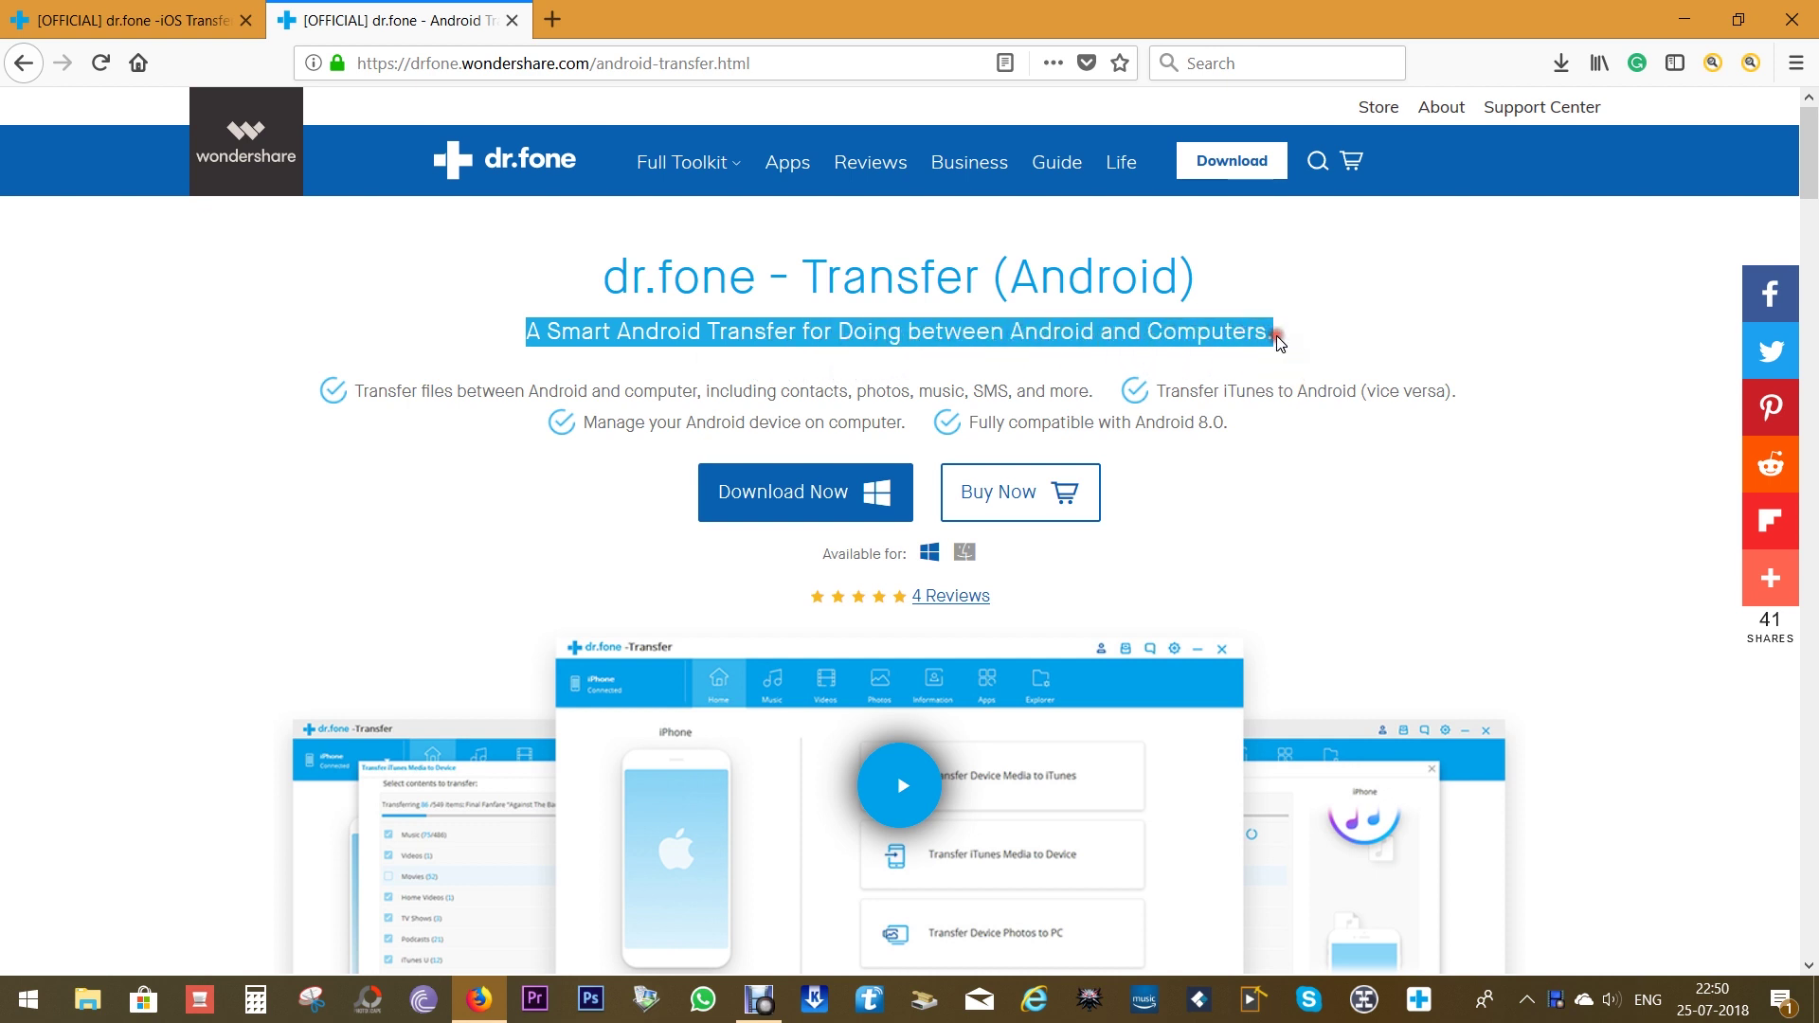
{"action": "left_click", "coordinate": [1278, 338]}
{"action": "left_click_drag", "start_coordinate": [598, 290], "coordinate": [978, 275]}
{"action": "left_click", "coordinate": [979, 276]}
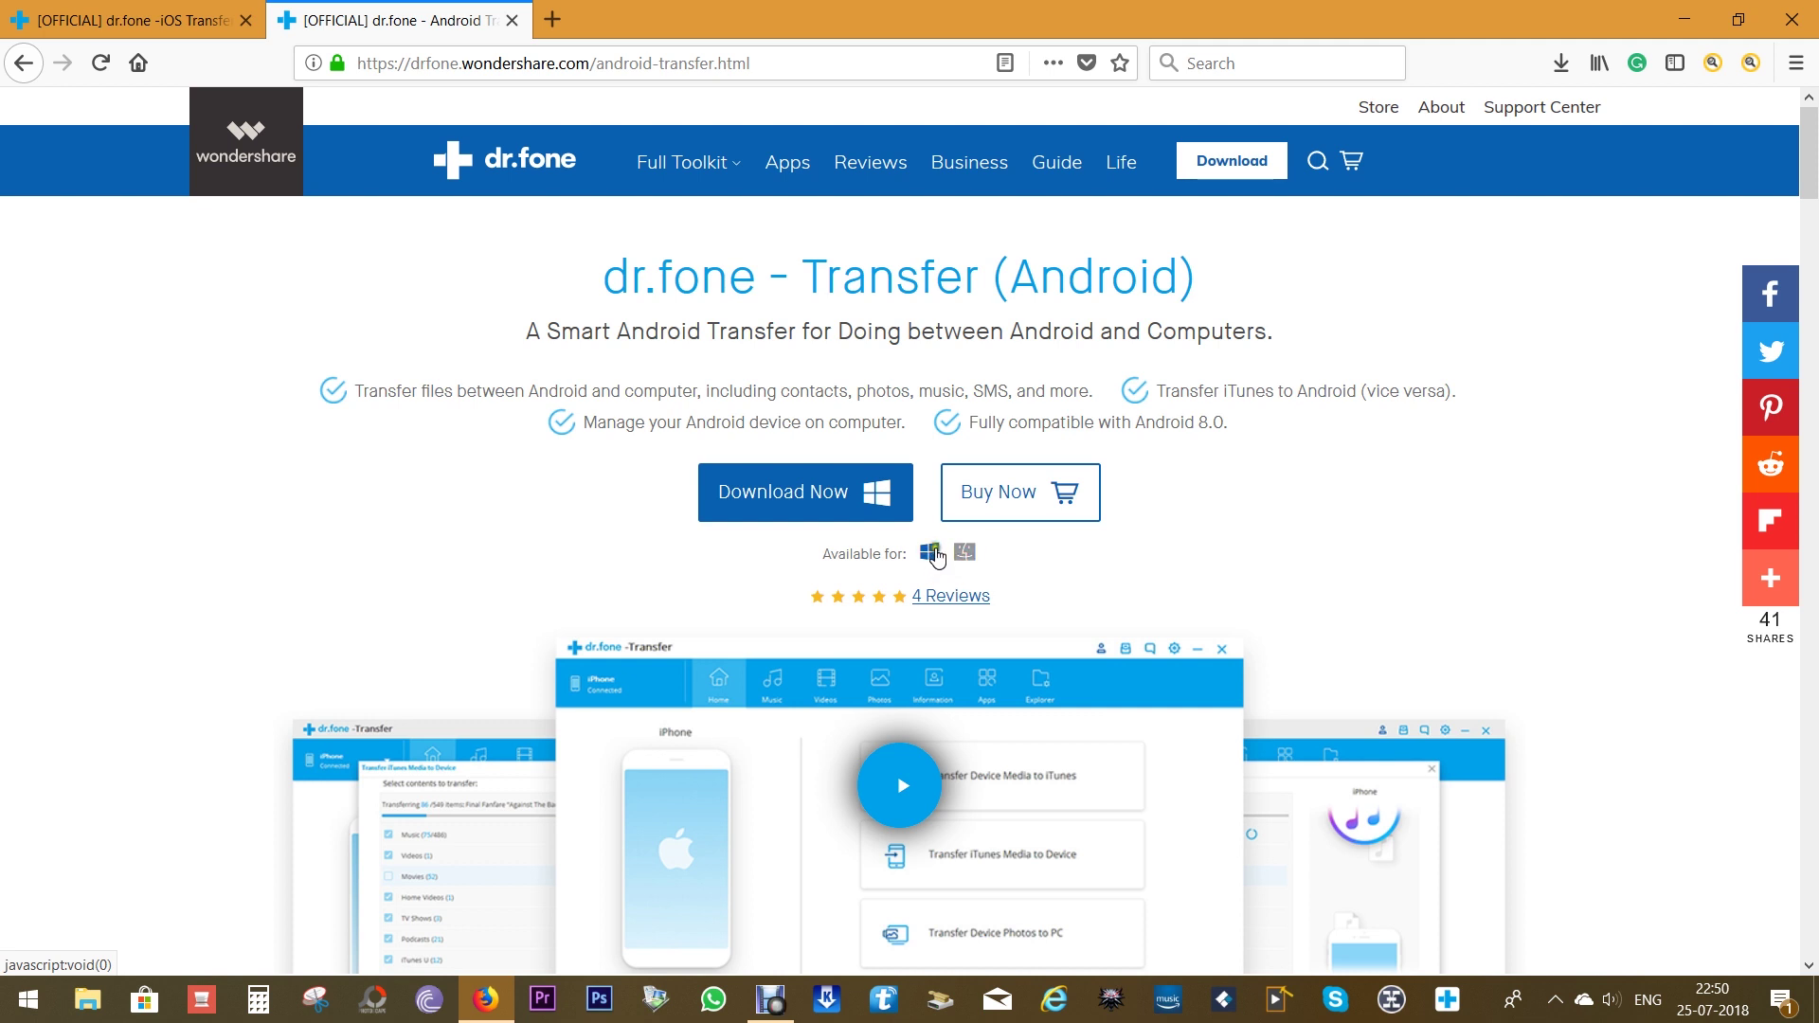
{"action": "left_click_drag", "start_coordinate": [781, 390], "coordinate": [1090, 385]}
{"action": "left_click", "coordinate": [1090, 386]}
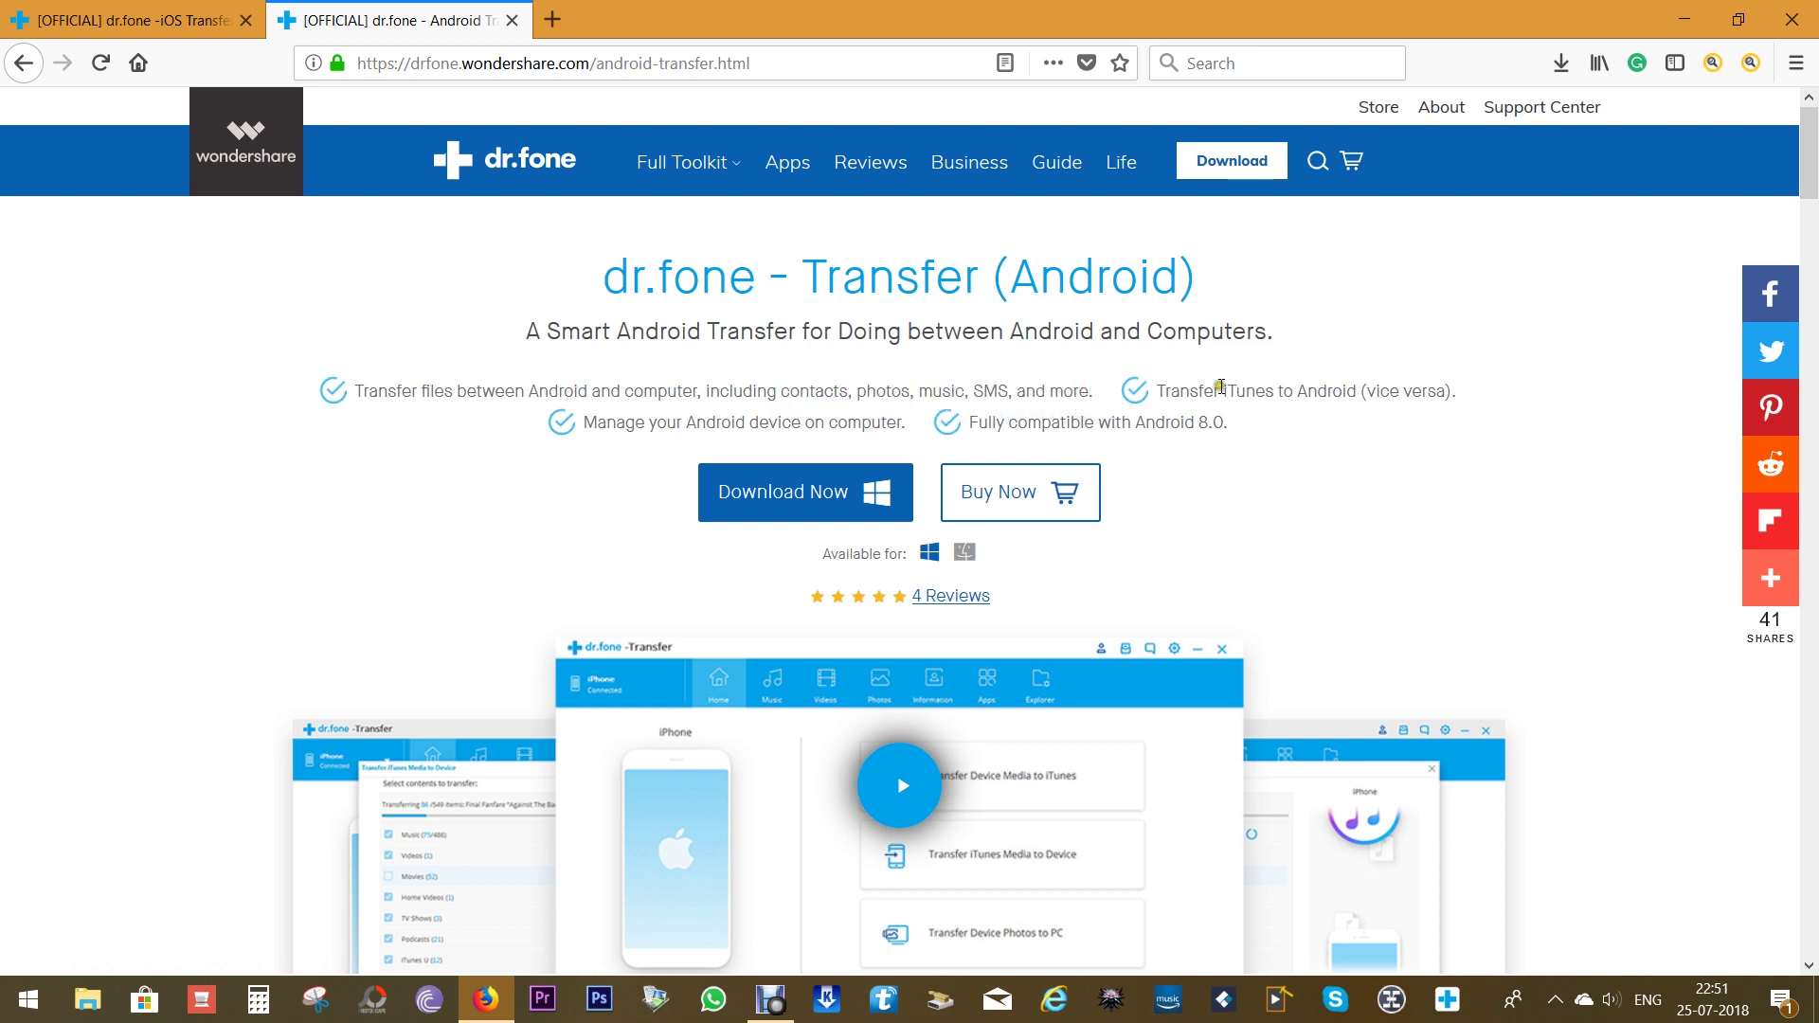
{"action": "left_click_drag", "start_coordinate": [1224, 388], "coordinate": [1275, 391]}
{"action": "left_click_drag", "start_coordinate": [1247, 438], "coordinate": [1165, 485]}
{"action": "left_click", "coordinate": [1164, 485]}
Step: Highlight the Manage media data and contact management descriptions further down the page
{"action": "scroll", "coordinate": [1152, 569], "scroll_direction": "down", "scroll_amount": 8}
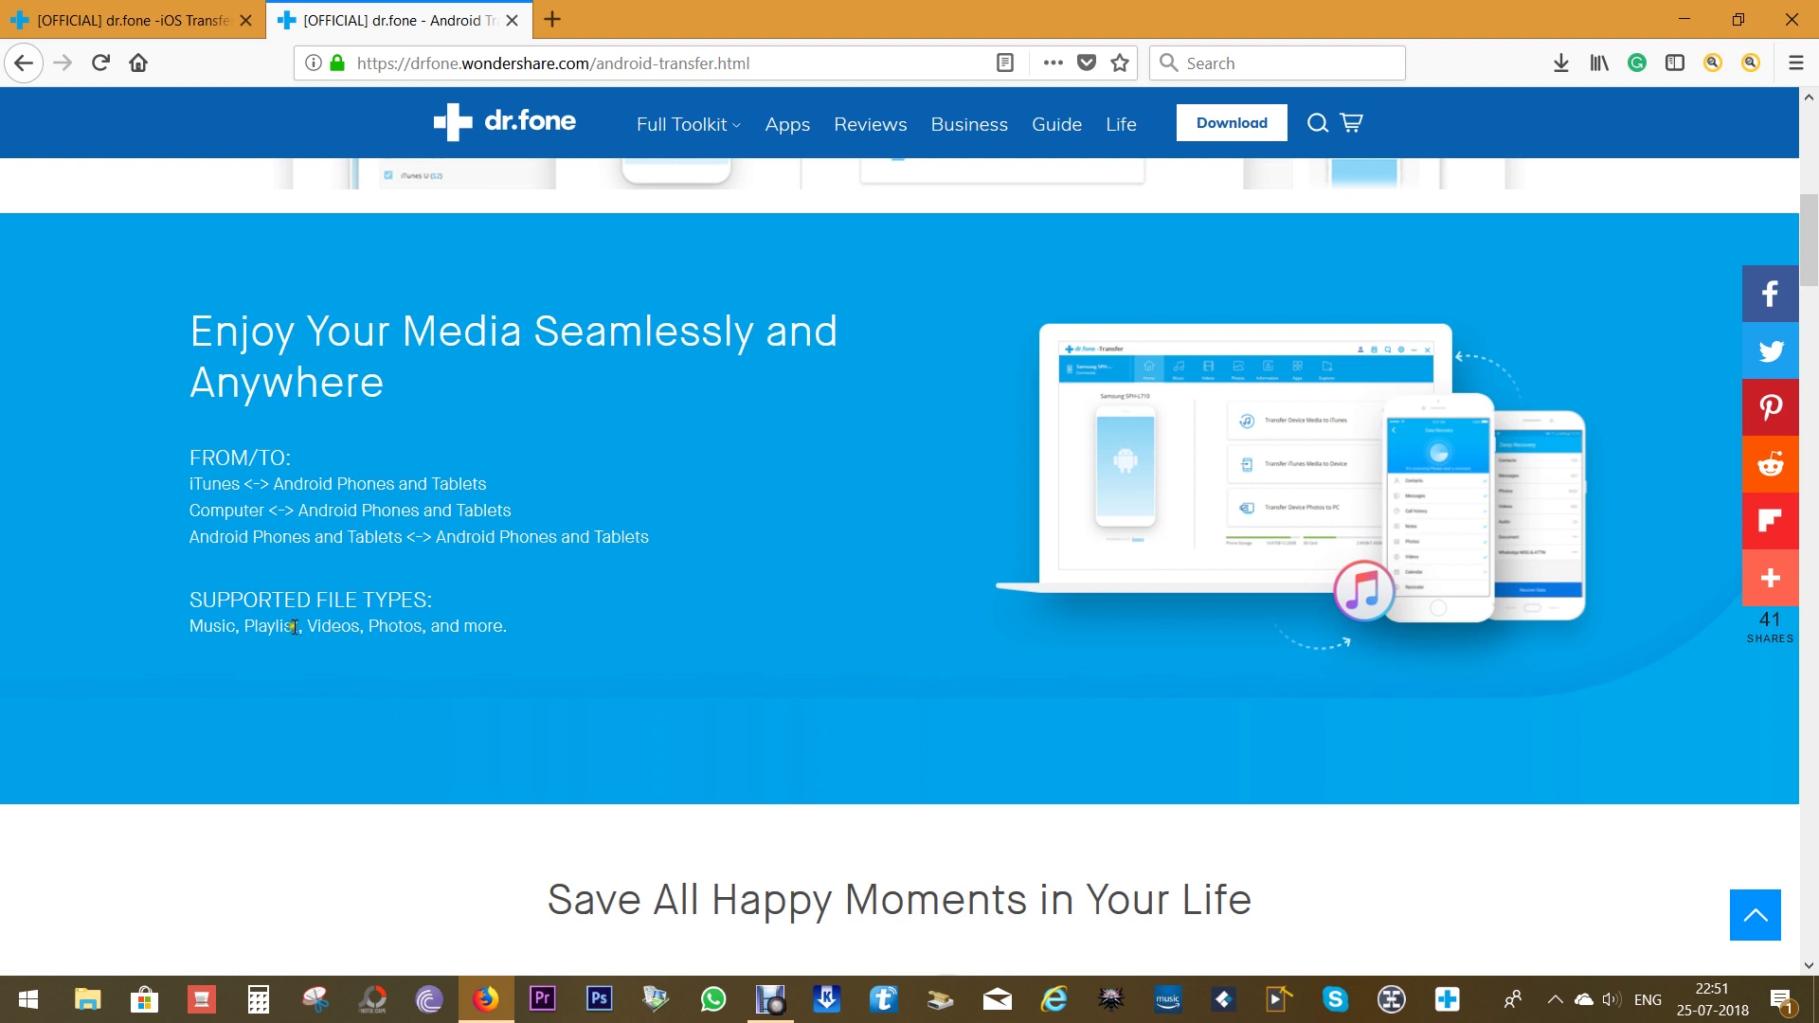
{"action": "scroll", "coordinate": [378, 622], "scroll_direction": "down", "scroll_amount": 5}
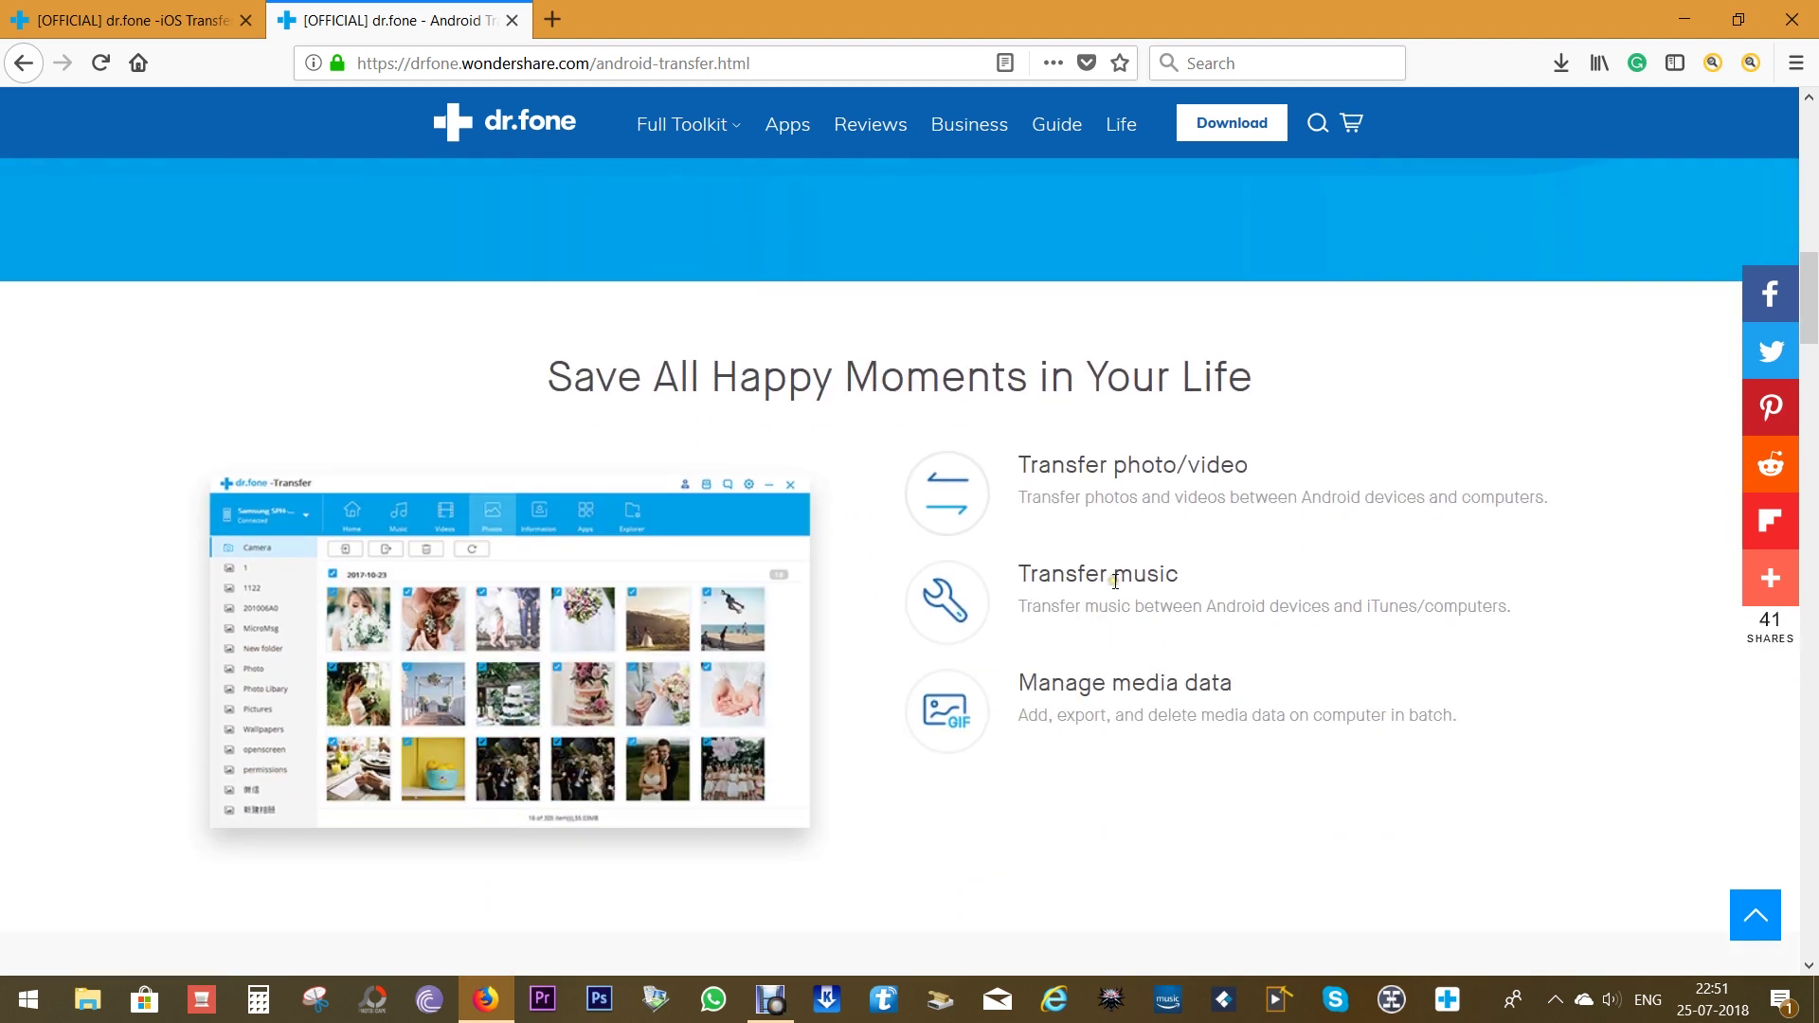
{"action": "left_click_drag", "start_coordinate": [1025, 689], "coordinate": [1237, 690]}
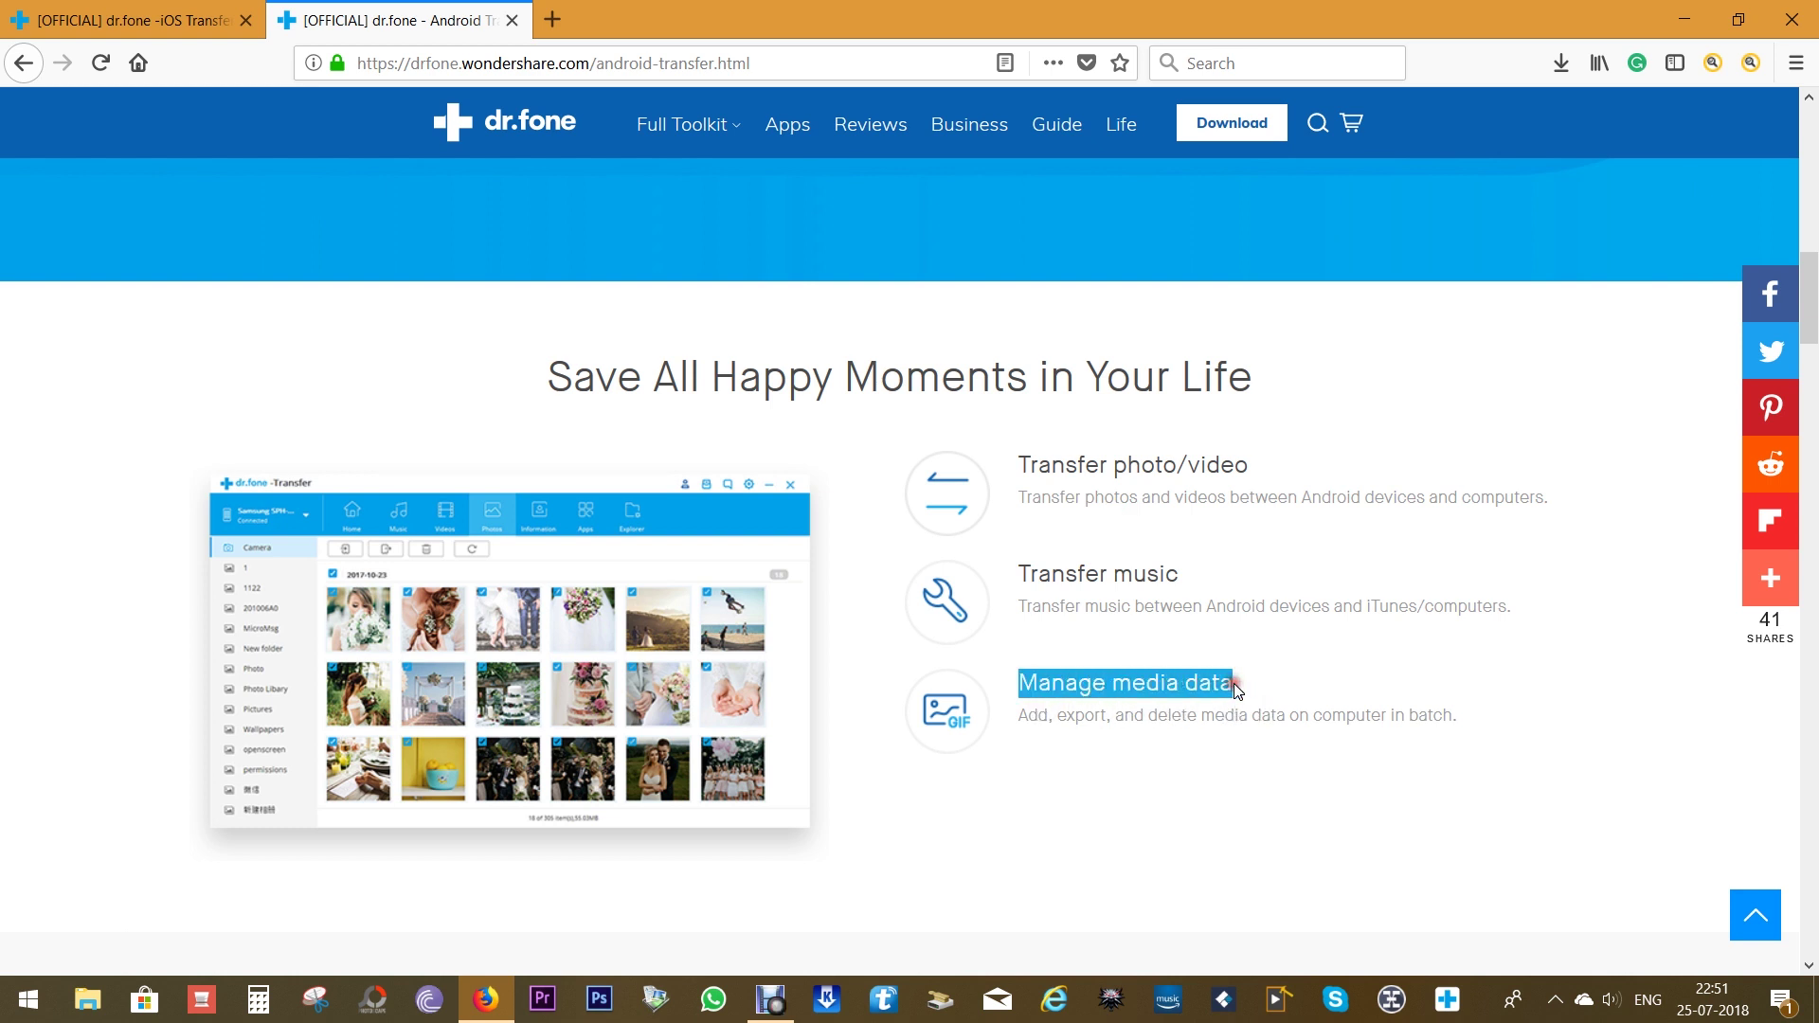
{"action": "left_click_drag", "start_coordinate": [1310, 715], "coordinate": [1454, 720]}
{"action": "left_click", "coordinate": [1015, 788]}
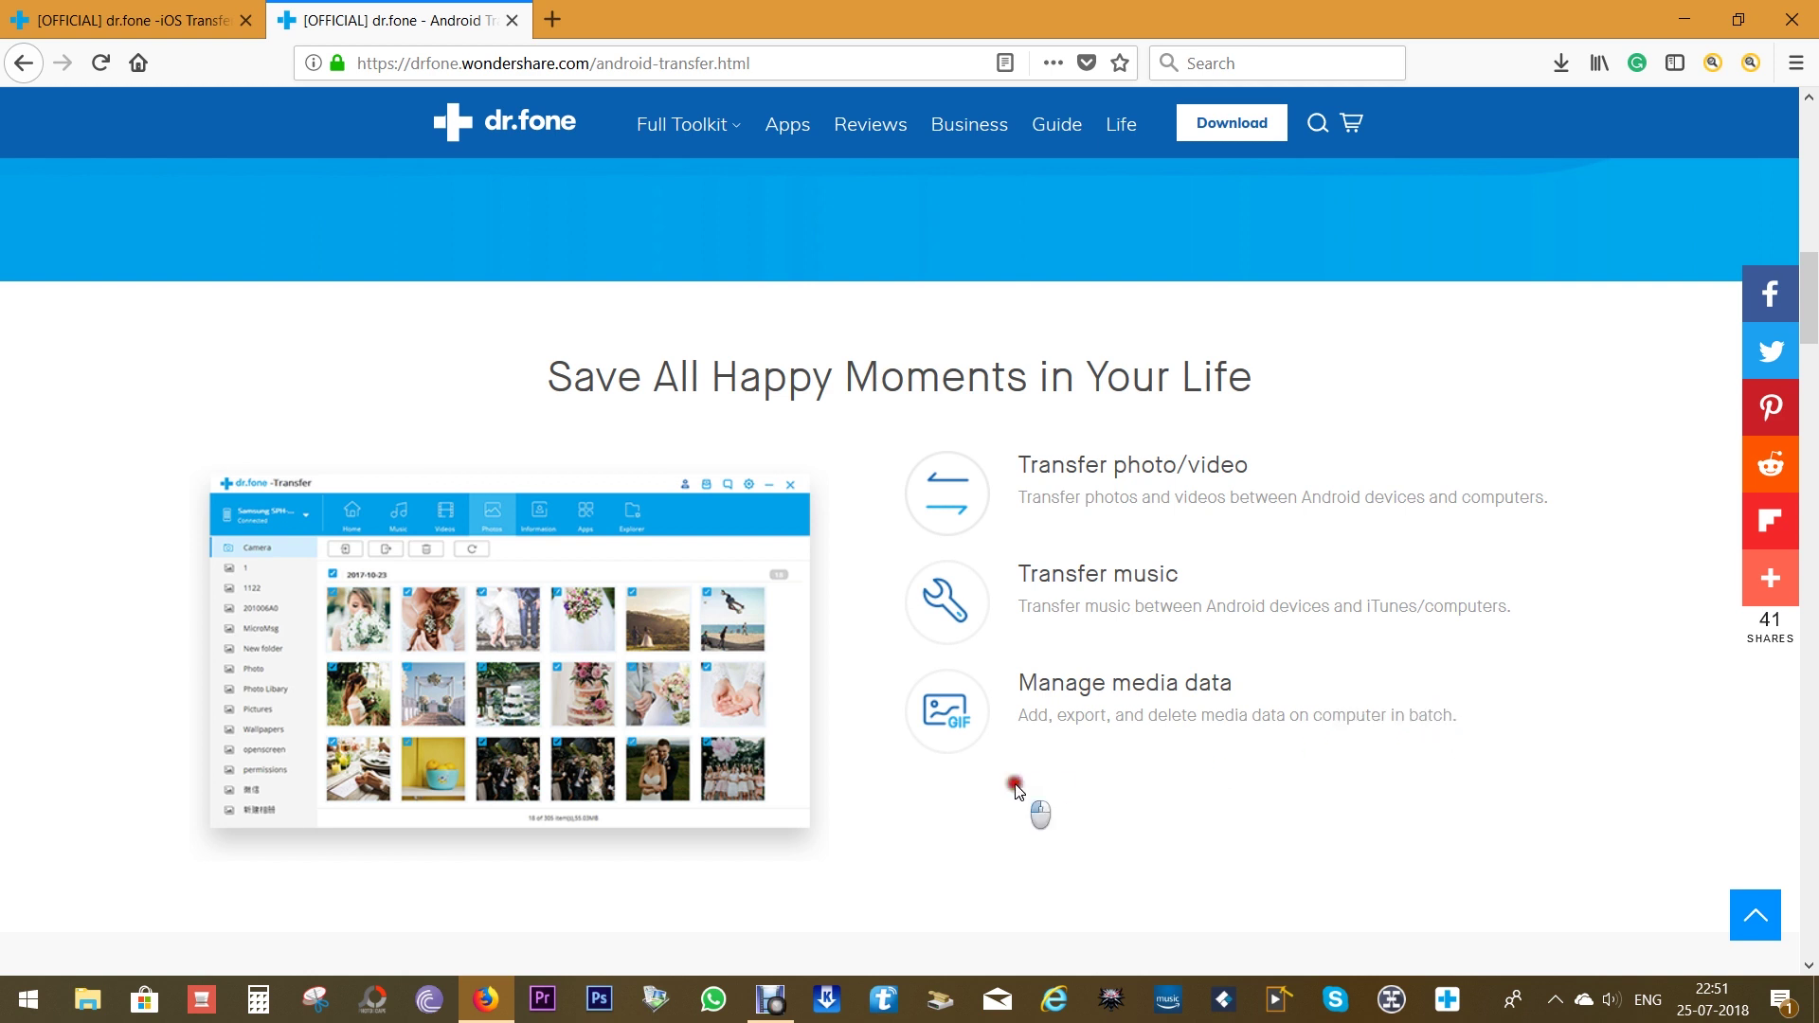
{"action": "scroll", "coordinate": [1018, 792], "scroll_direction": "down", "scroll_amount": 5}
{"action": "scroll", "coordinate": [1018, 792], "scroll_direction": "down", "scroll_amount": 2}
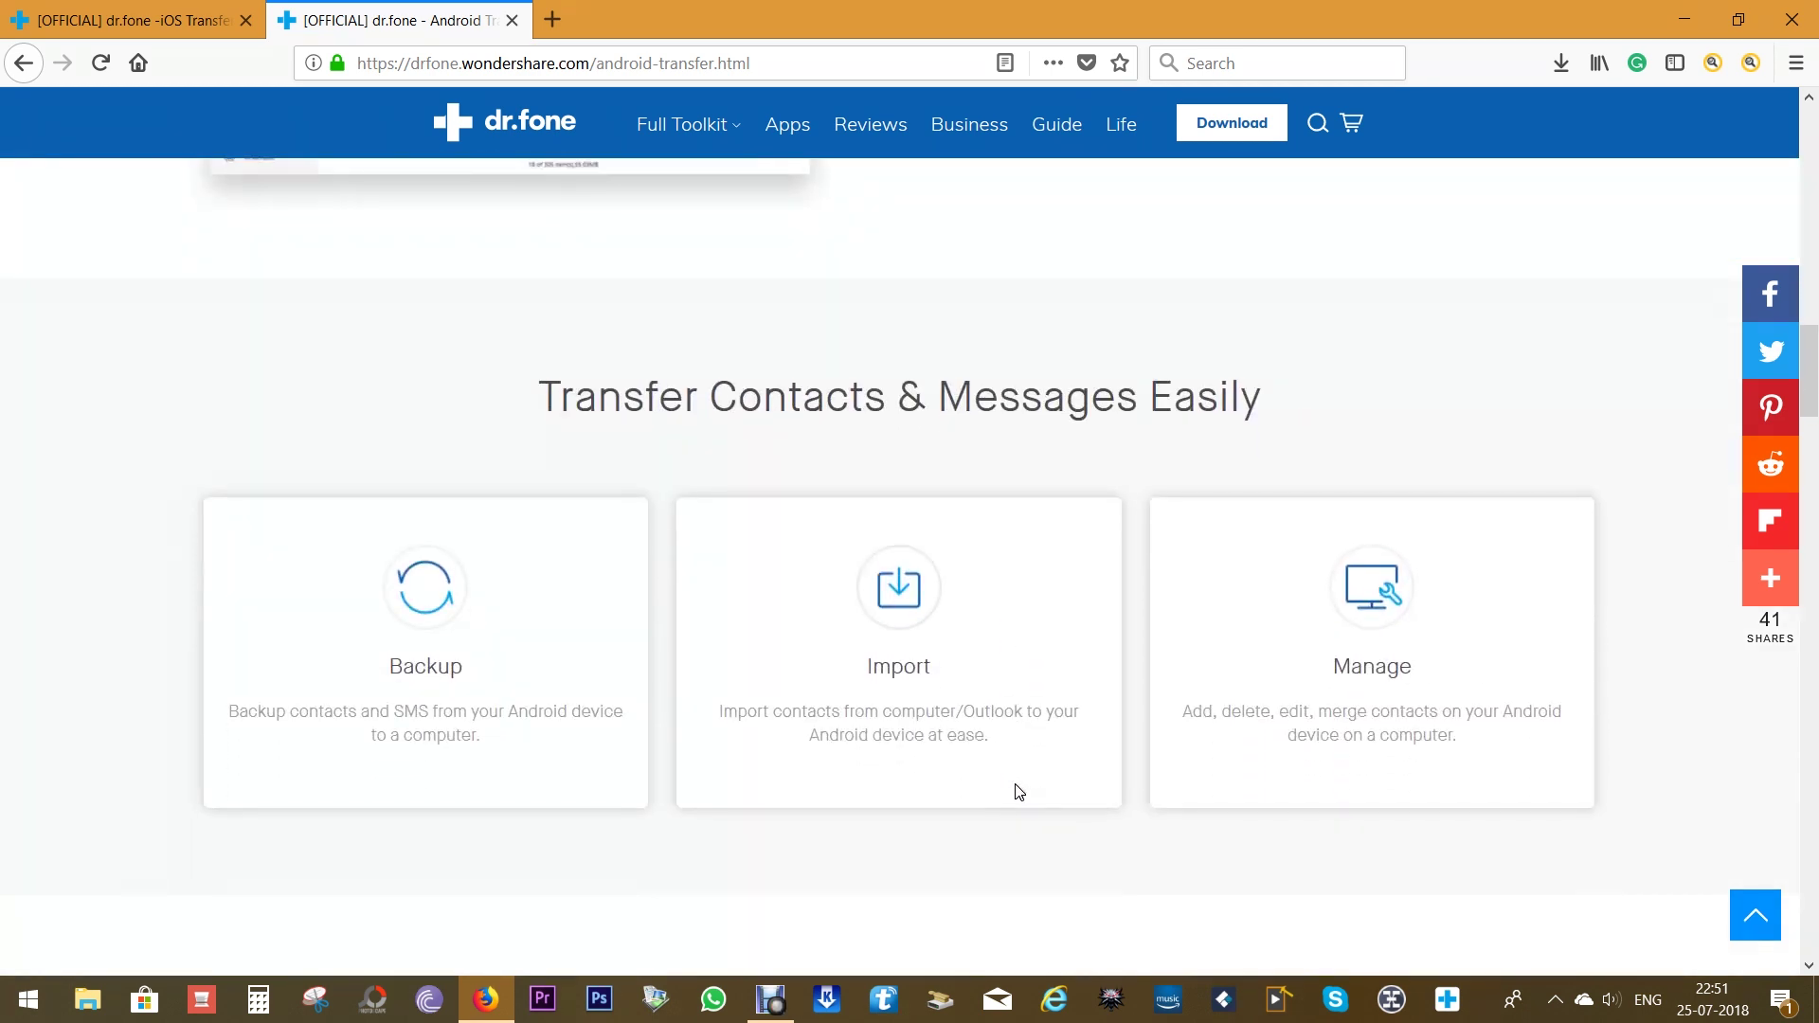
{"action": "scroll", "coordinate": [1019, 792], "scroll_direction": "down", "scroll_amount": 2}
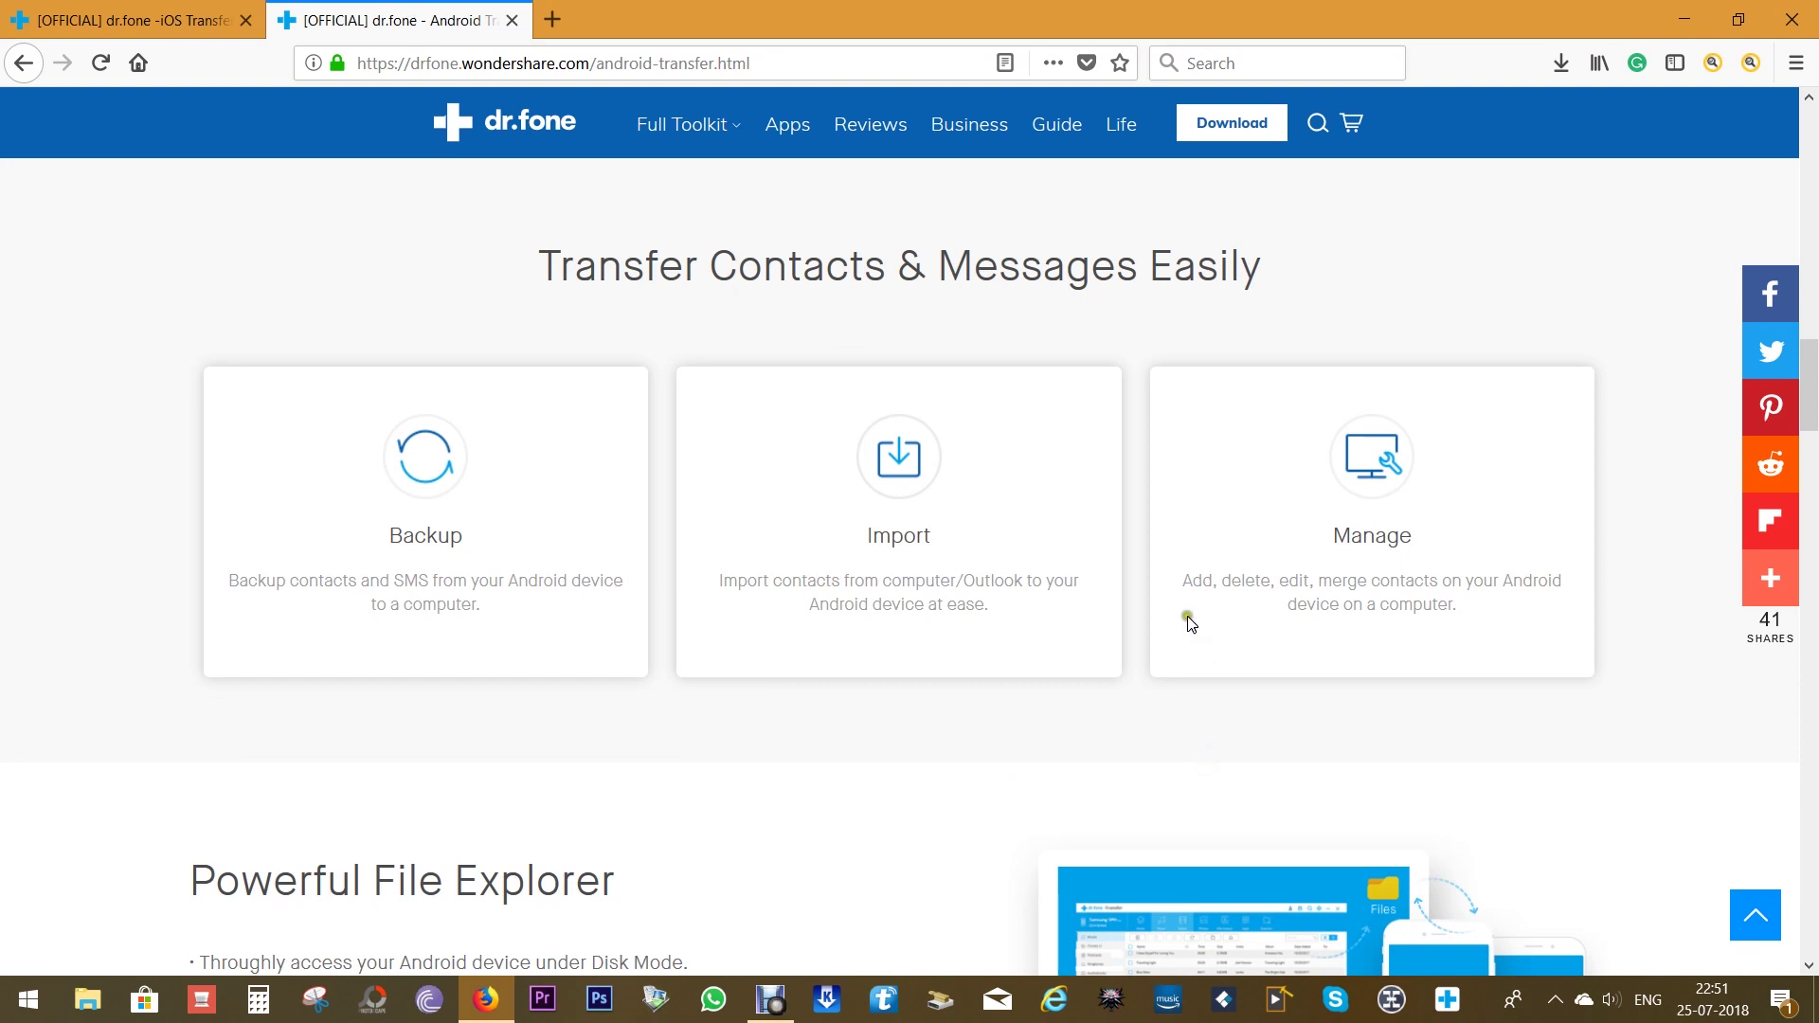
{"action": "left_click_drag", "start_coordinate": [1185, 581], "coordinate": [1411, 579]}
{"action": "left_click", "coordinate": [1510, 578]}
Step: Highlight the Powerful File Explorer heading and the Manage Apps batch install and bloatware text
{"action": "scroll", "coordinate": [1402, 582], "scroll_direction": "down", "scroll_amount": 4}
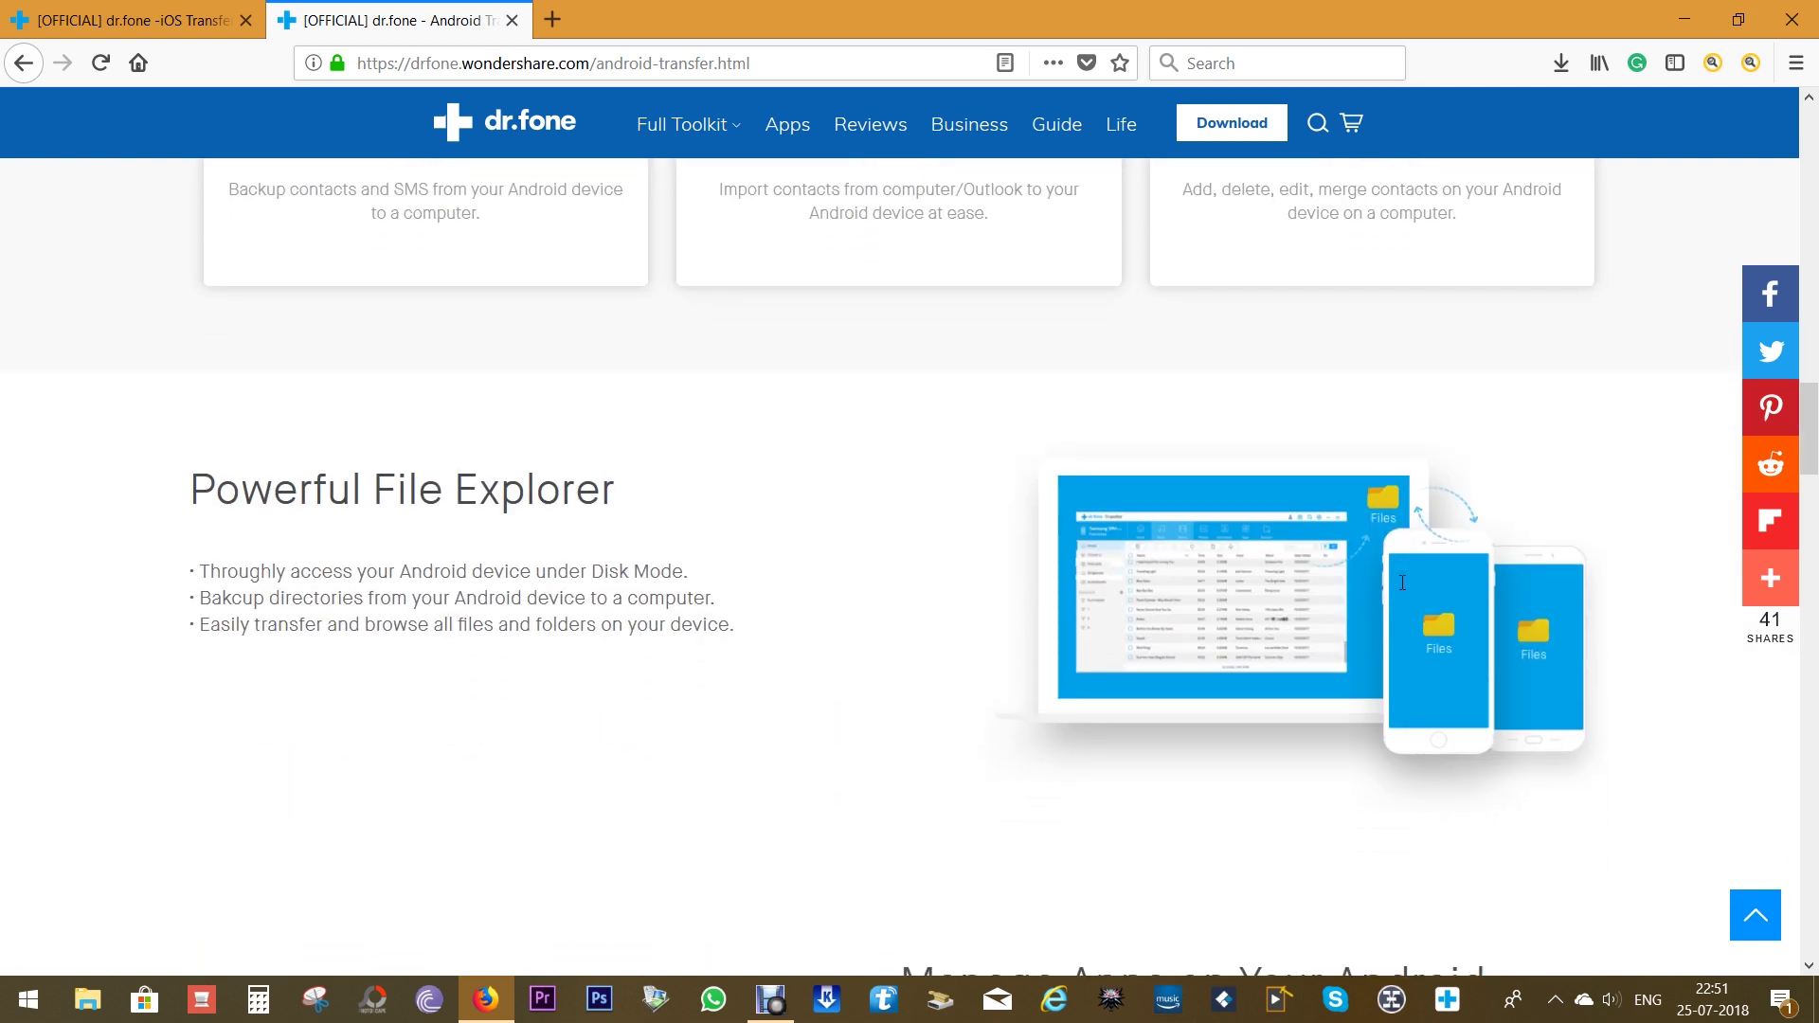
{"action": "scroll", "coordinate": [1307, 568], "scroll_direction": "down", "scroll_amount": 1}
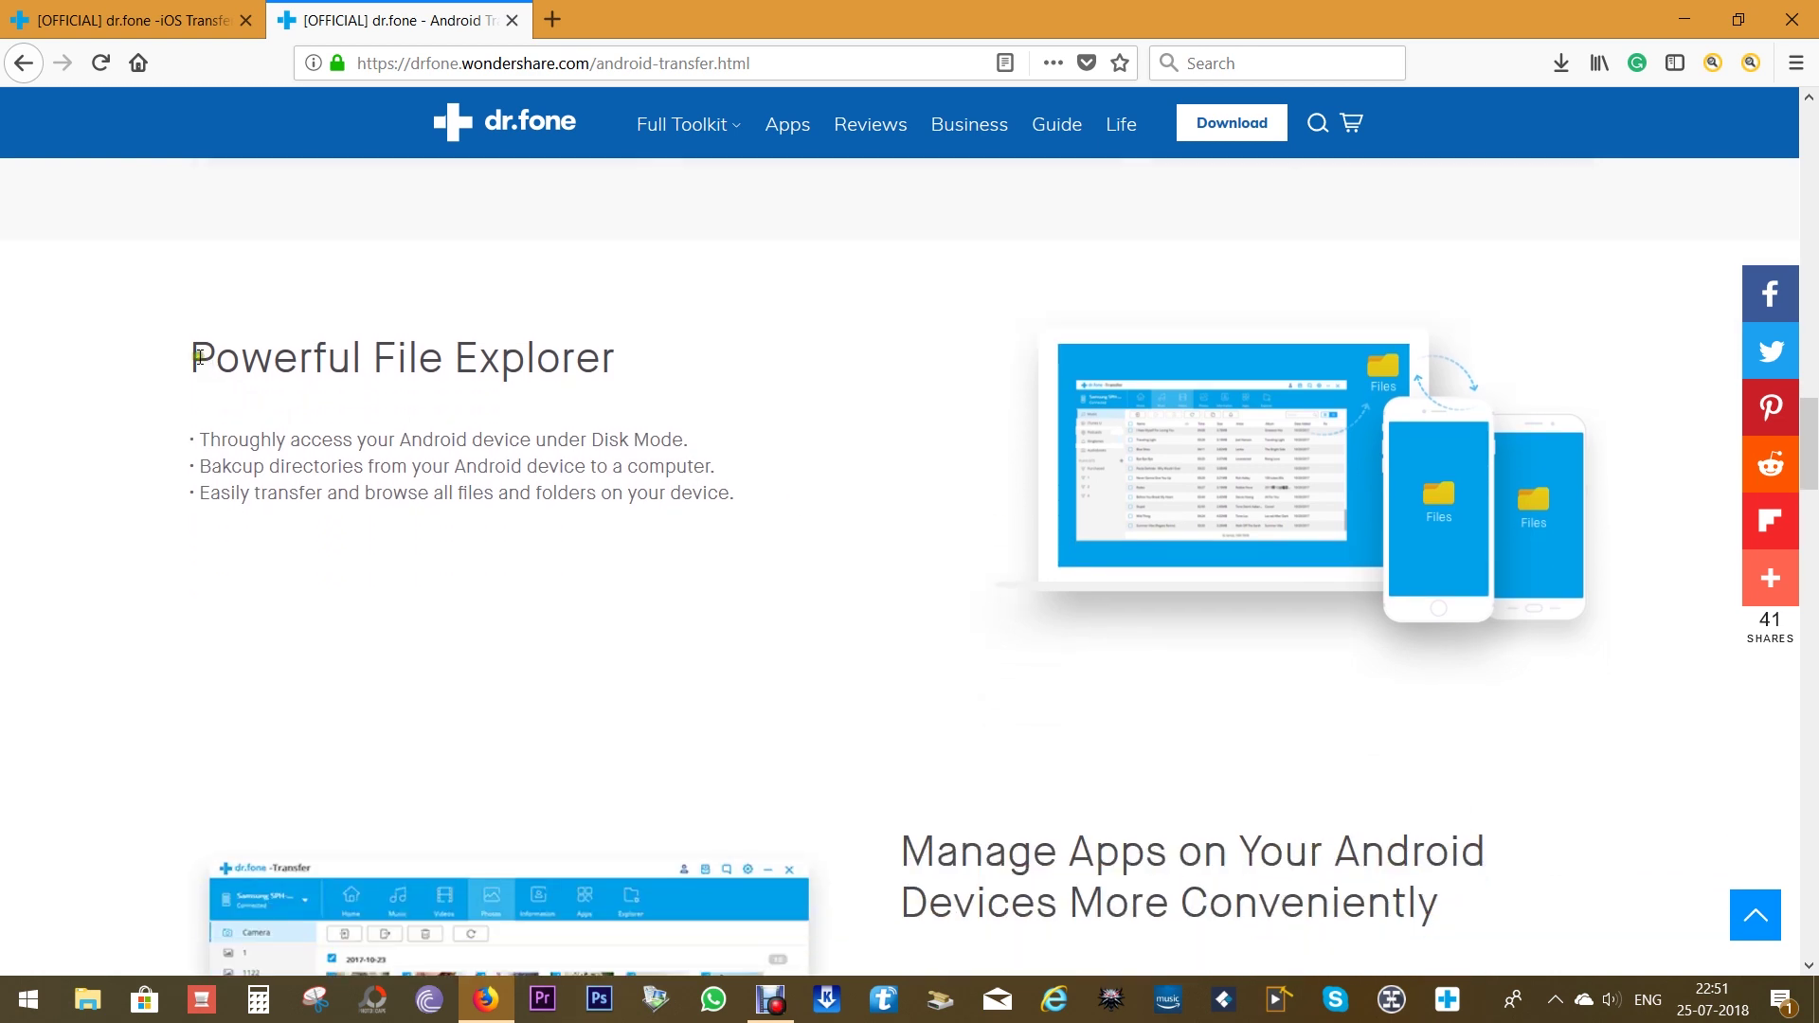
{"action": "left_click_drag", "start_coordinate": [199, 356], "coordinate": [617, 358]}
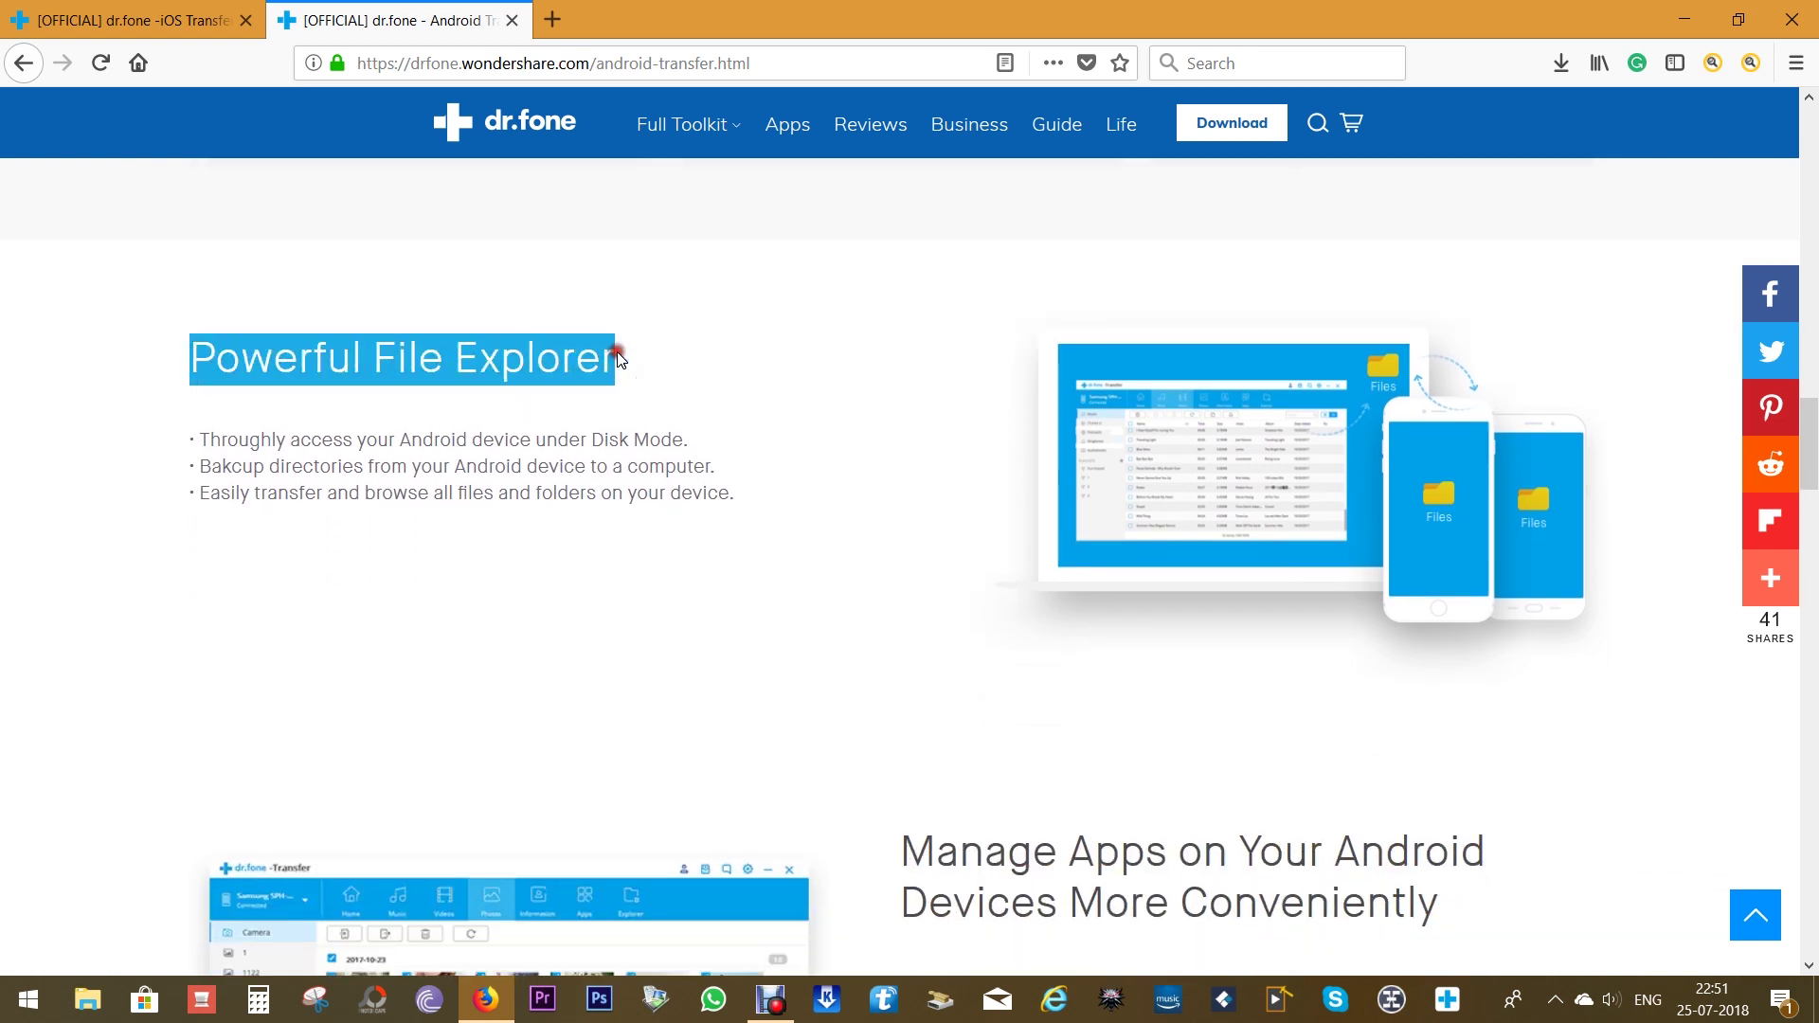
{"action": "left_click", "coordinate": [724, 380]}
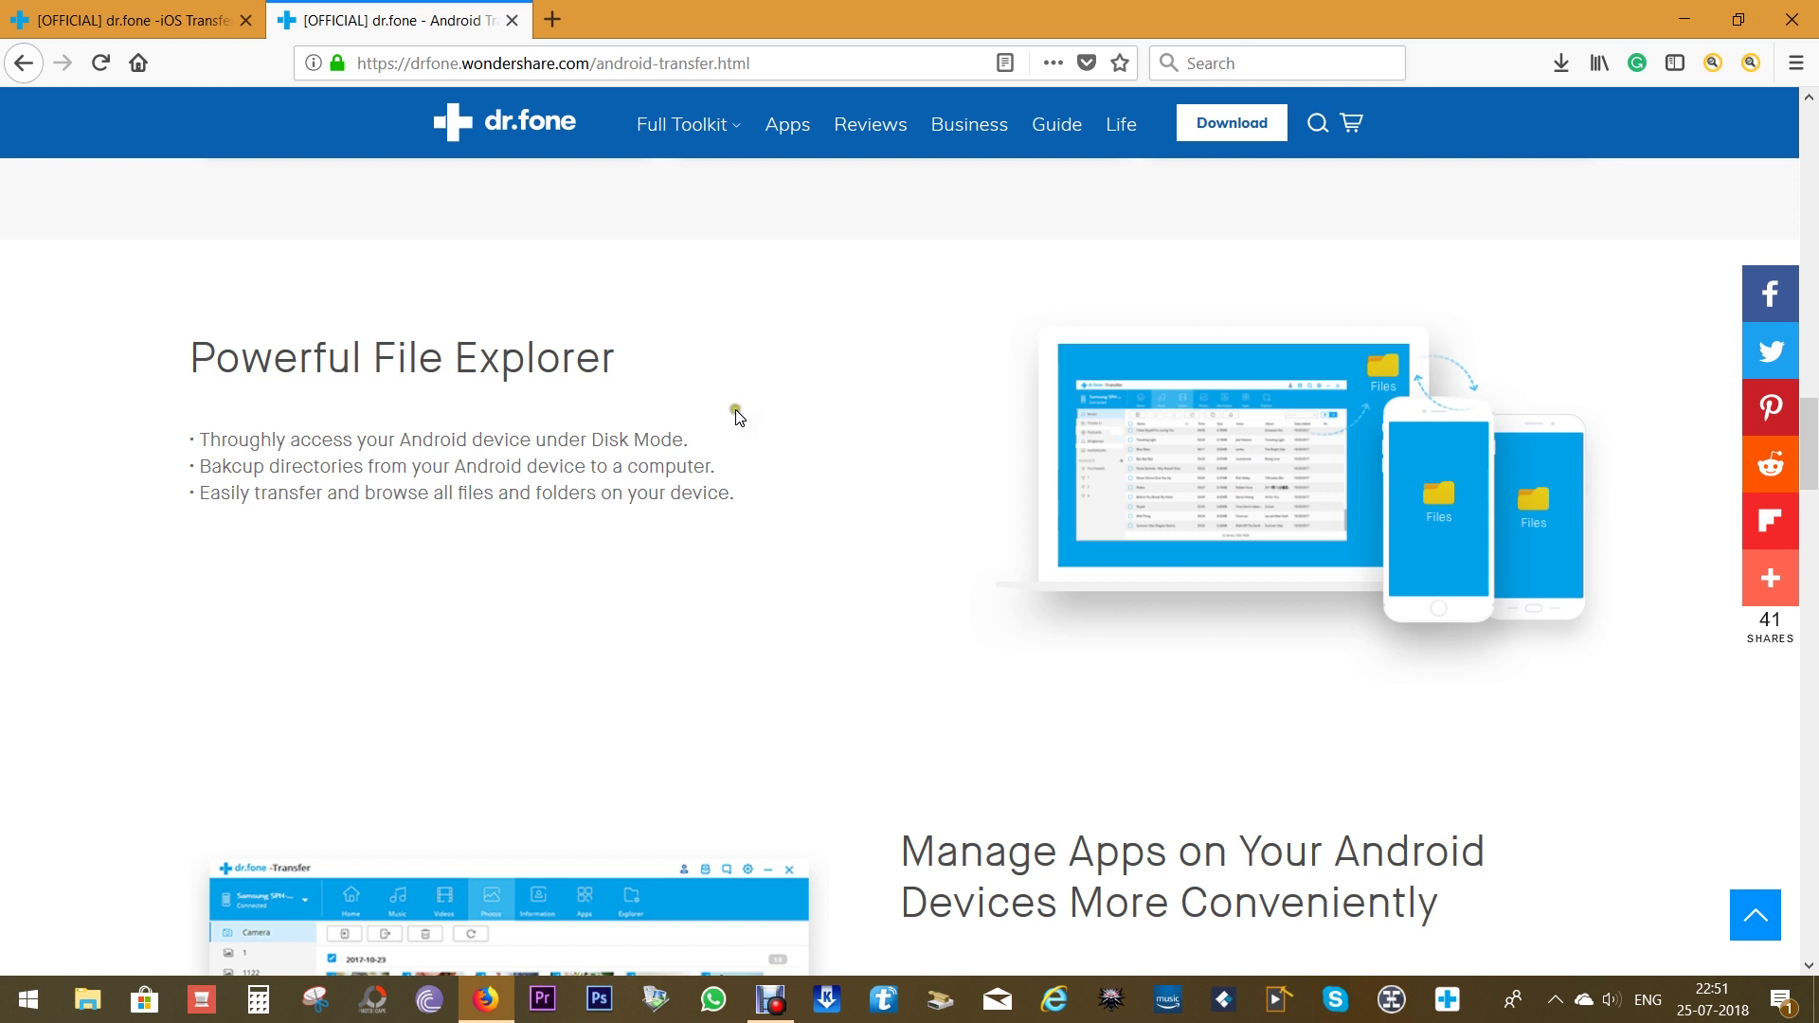
{"action": "scroll", "coordinate": [851, 675], "scroll_direction": "down", "scroll_amount": 5}
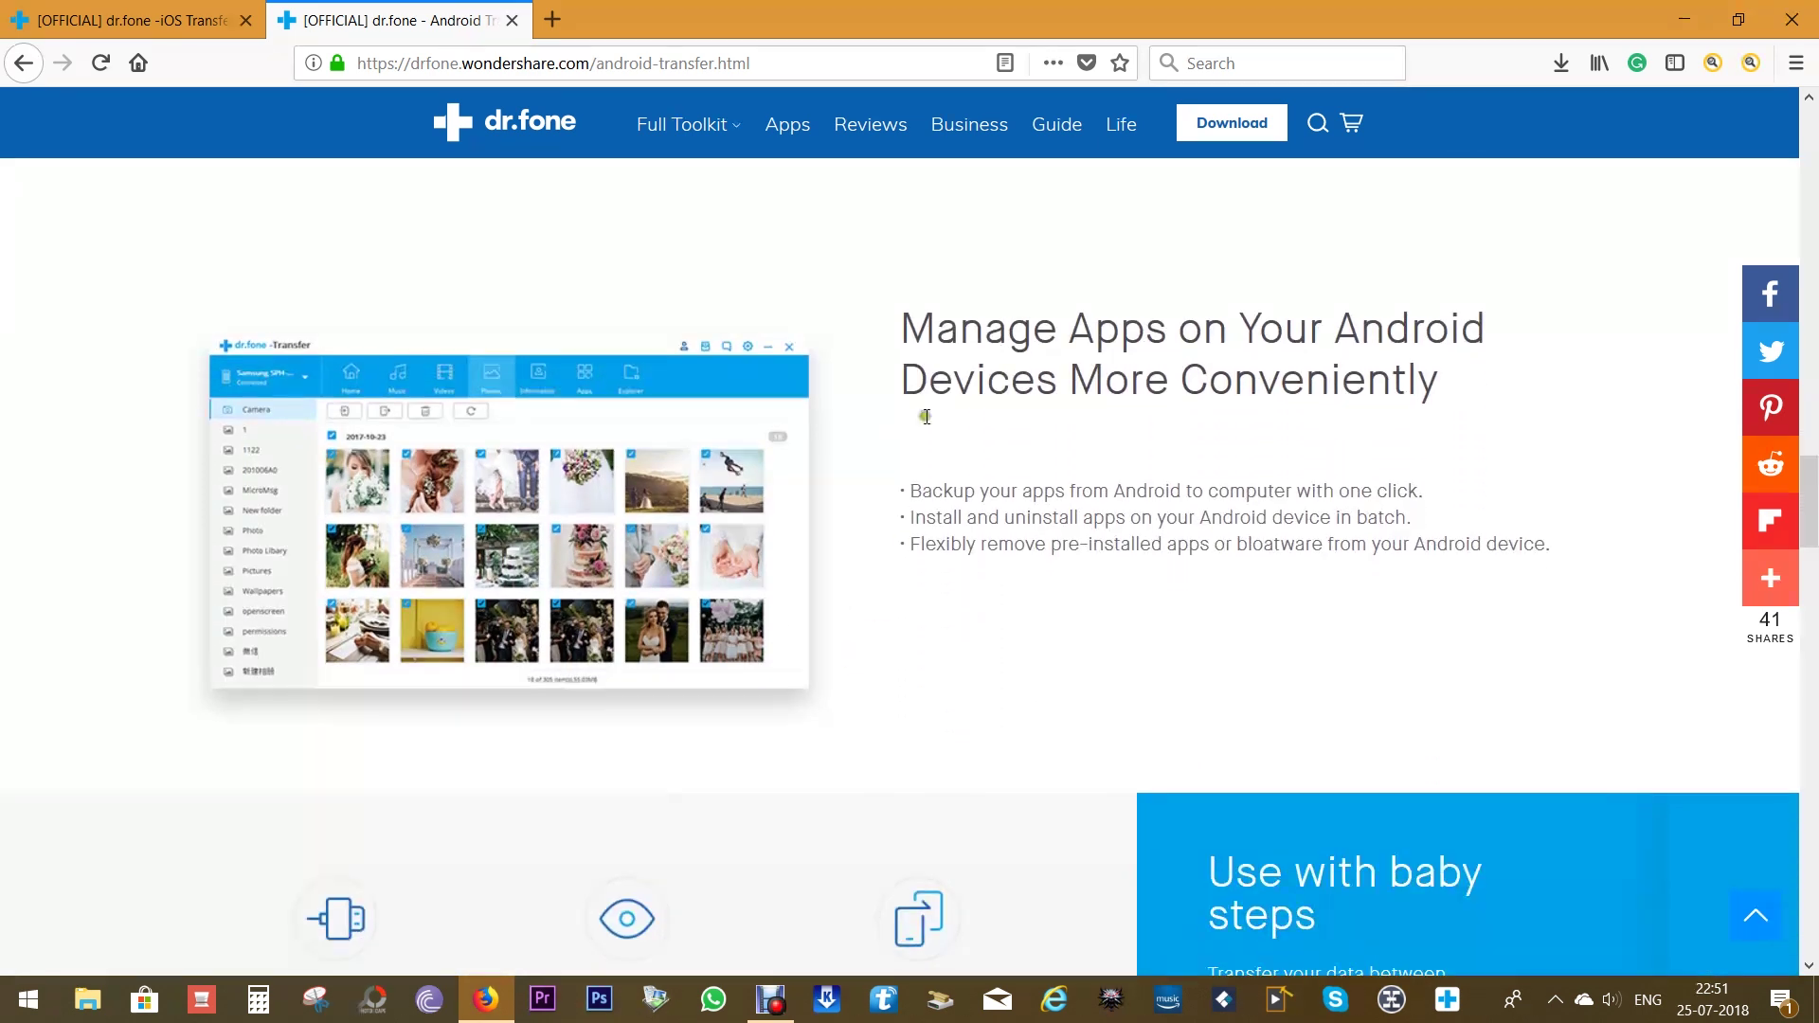
{"action": "left_click_drag", "start_coordinate": [911, 334], "coordinate": [1166, 325]}
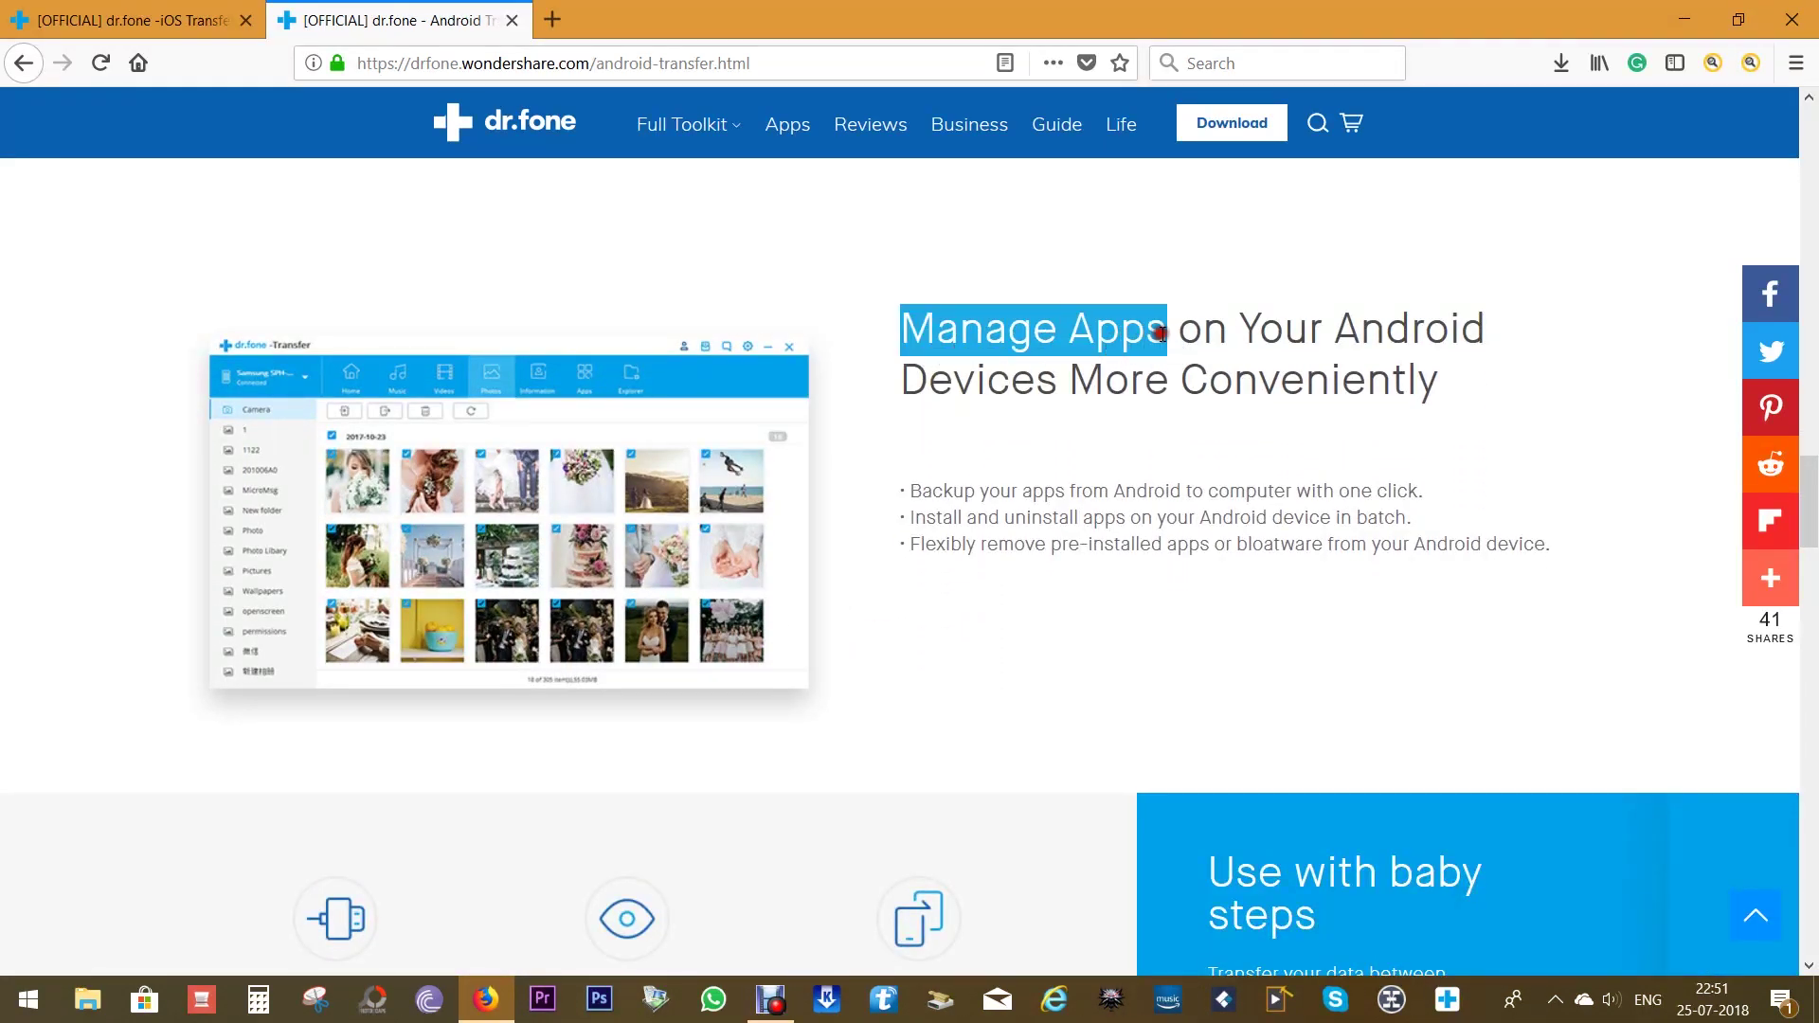
{"action": "left_click", "coordinate": [1068, 603]}
{"action": "left_click_drag", "start_coordinate": [909, 517], "coordinate": [1412, 523]}
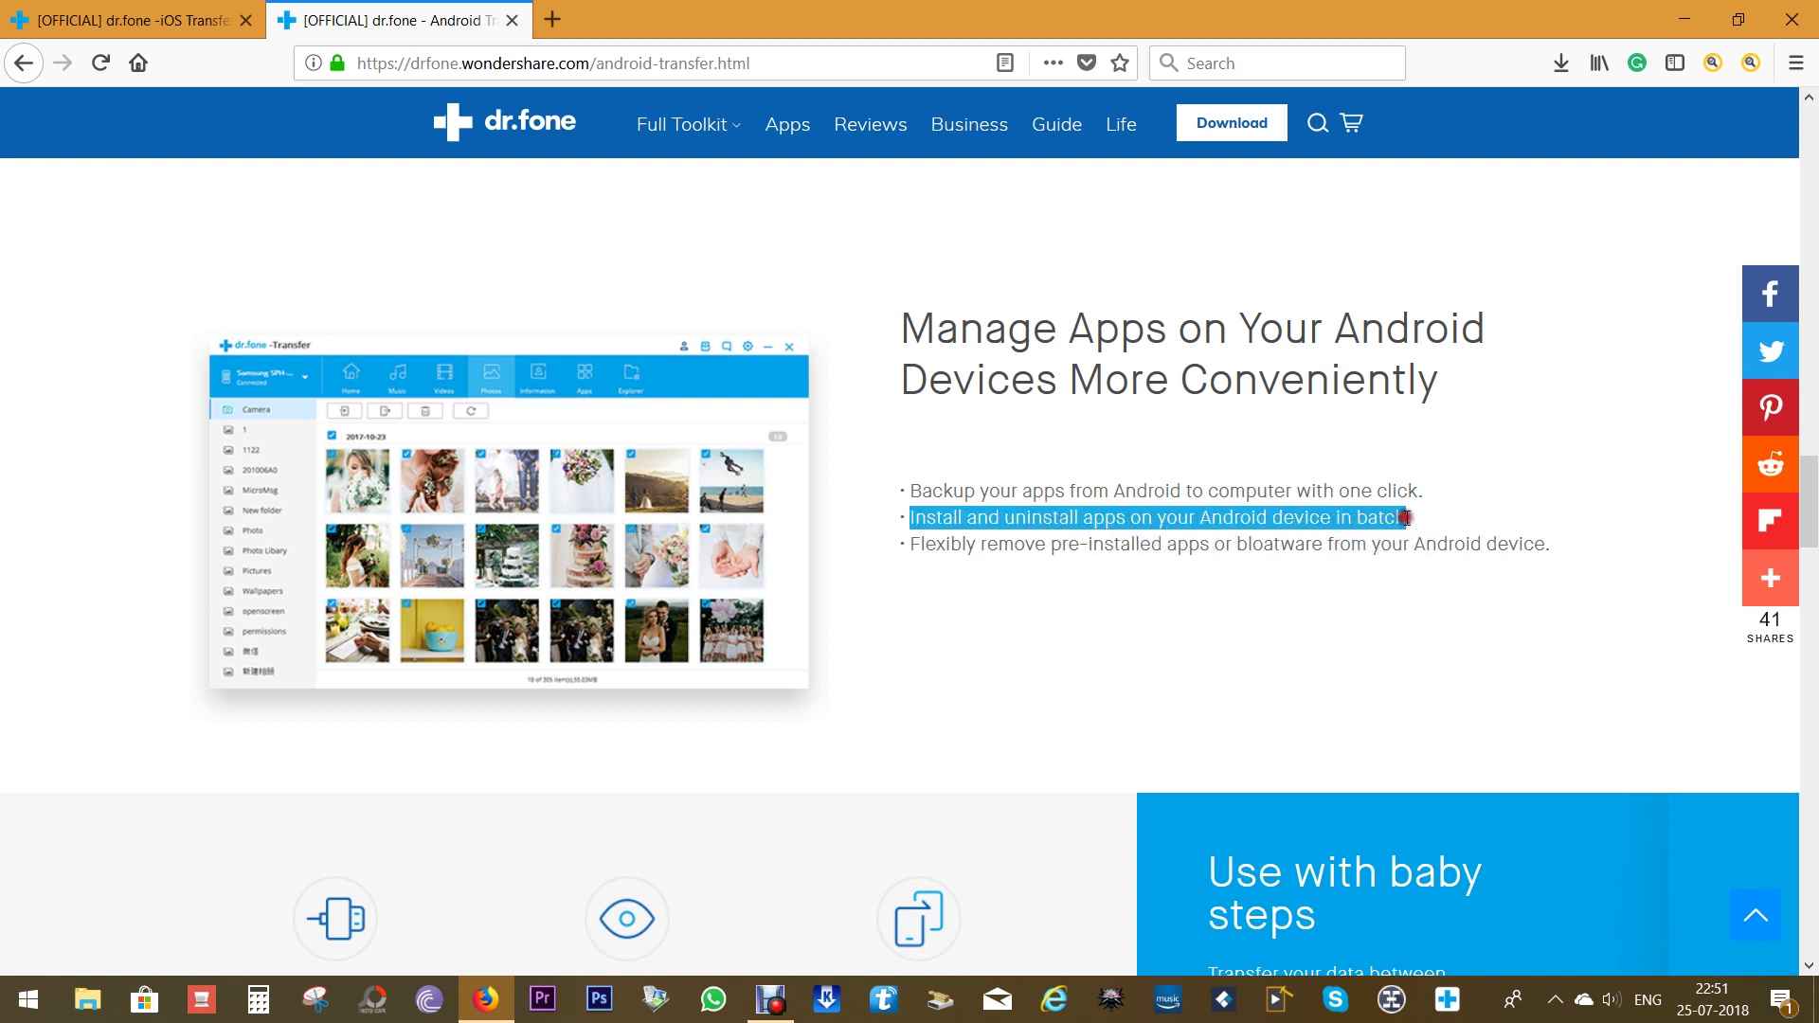
{"action": "left_click_drag", "start_coordinate": [1052, 543], "coordinate": [1326, 547]}
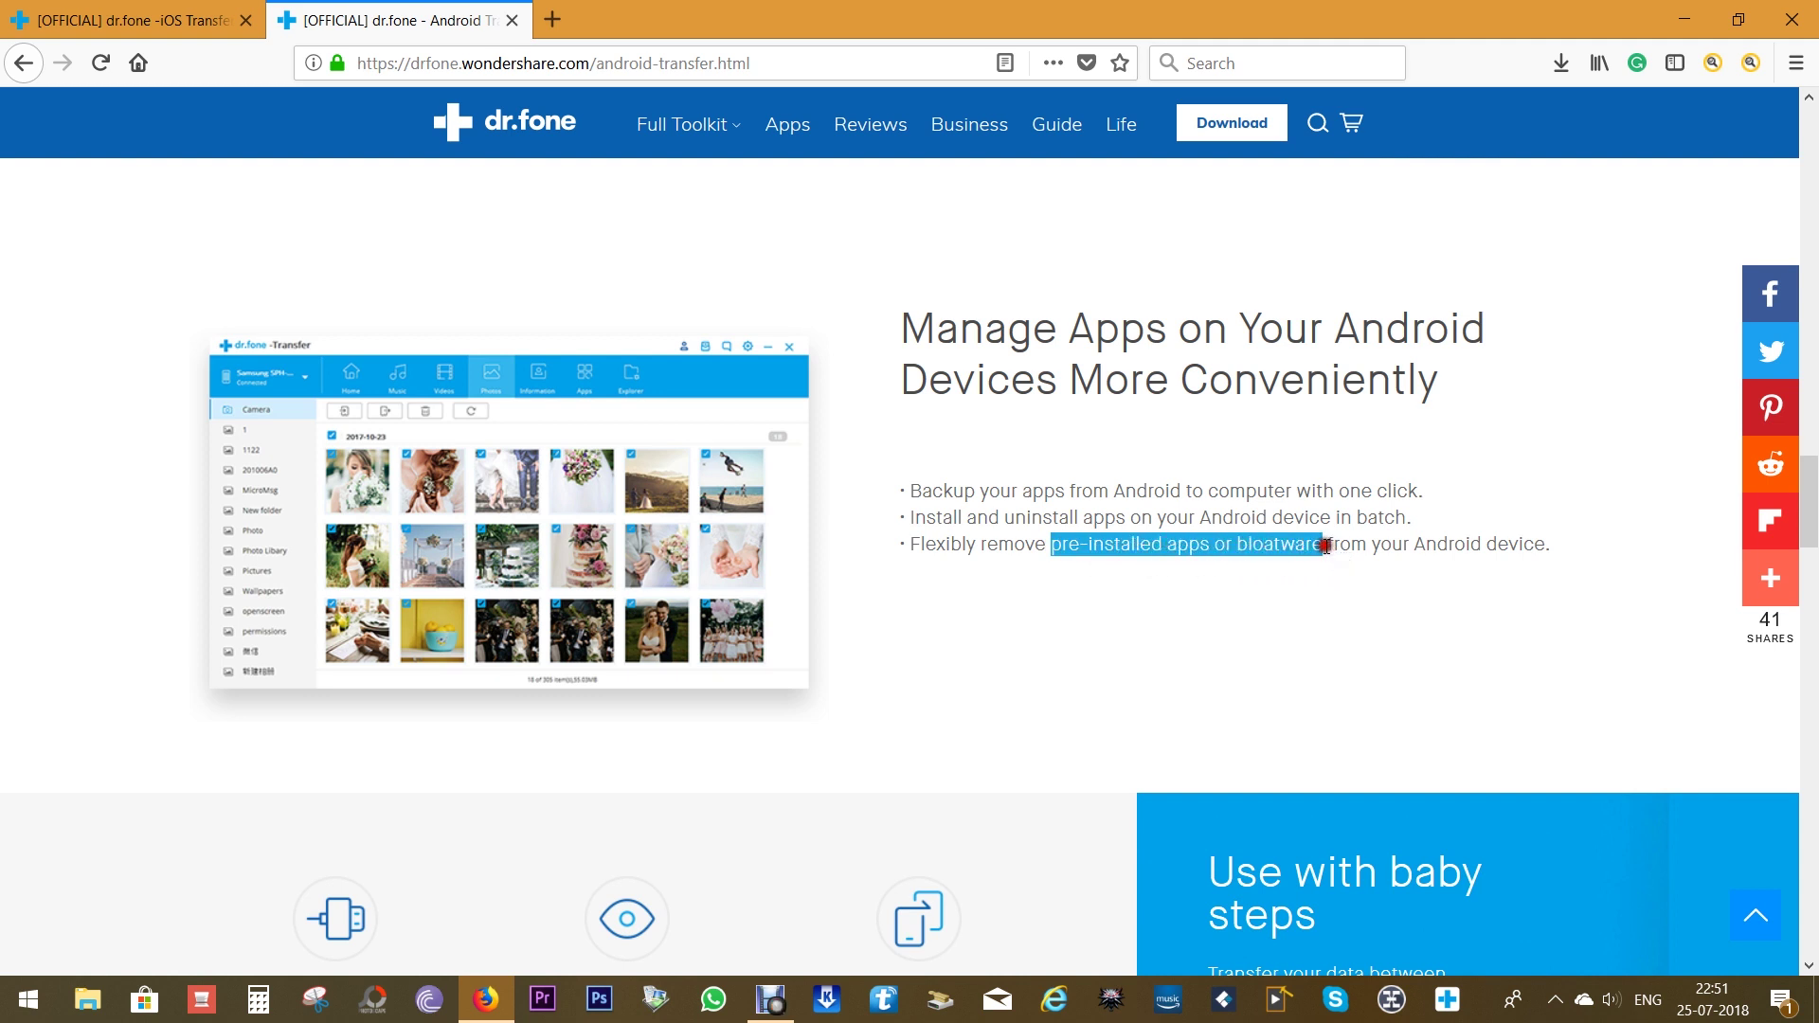
{"action": "left_click", "coordinate": [1229, 595]}
Step: Highlight the word Secure, then return to the top of the page
{"action": "scroll", "coordinate": [1229, 595], "scroll_direction": "down", "scroll_amount": 4}
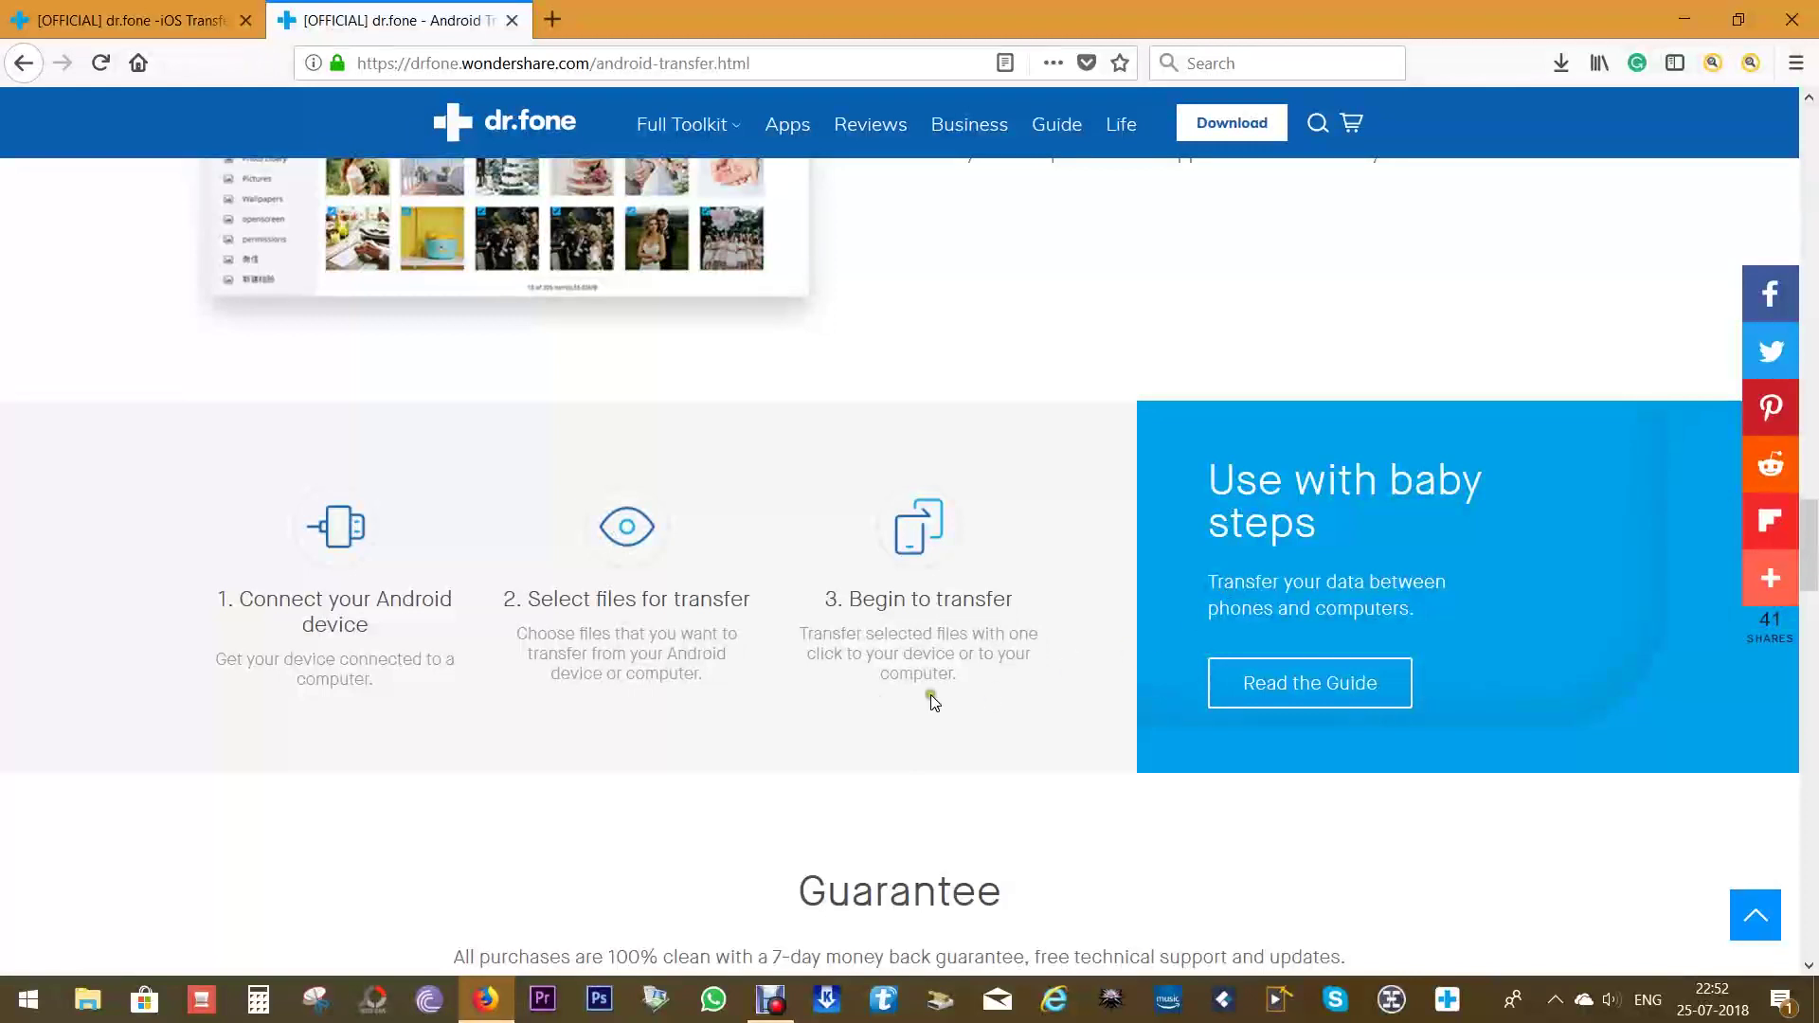
{"action": "scroll", "coordinate": [861, 742], "scroll_direction": "down", "scroll_amount": 7}
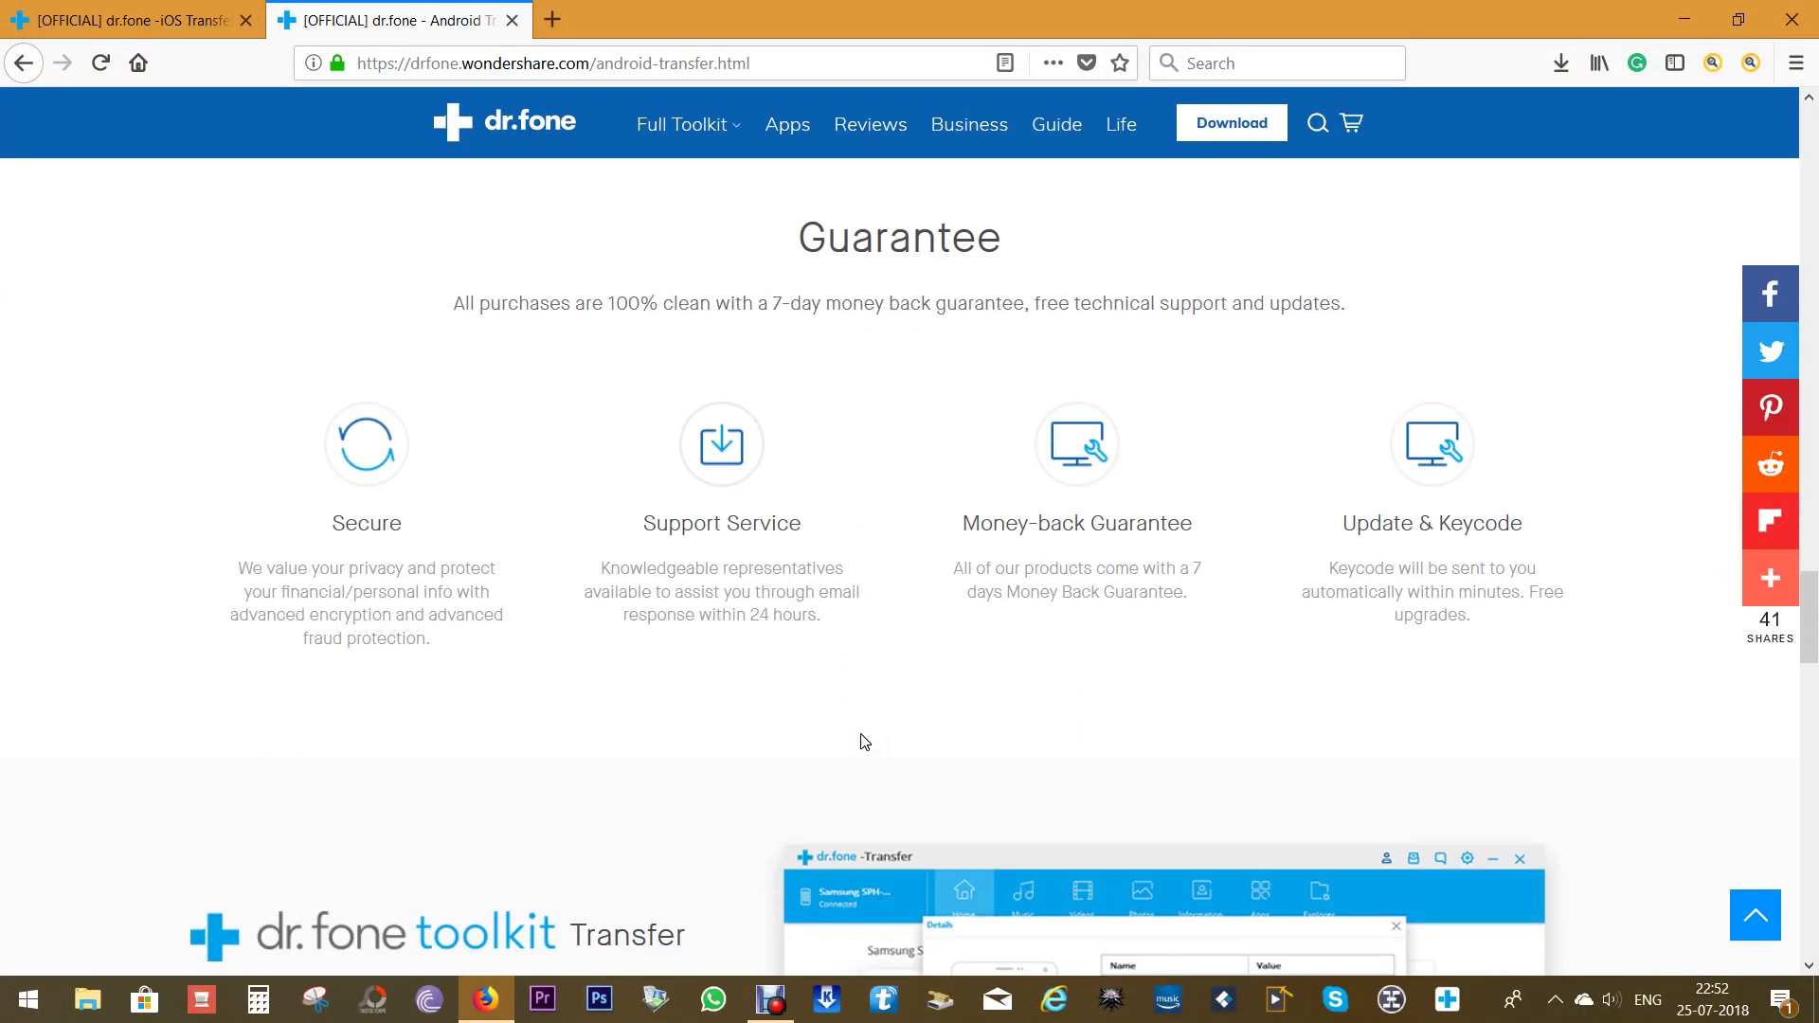
{"action": "left_click_drag", "start_coordinate": [322, 523], "coordinate": [431, 529]}
{"action": "left_click", "coordinate": [429, 527]}
{"action": "double_click", "coordinate": [355, 526]}
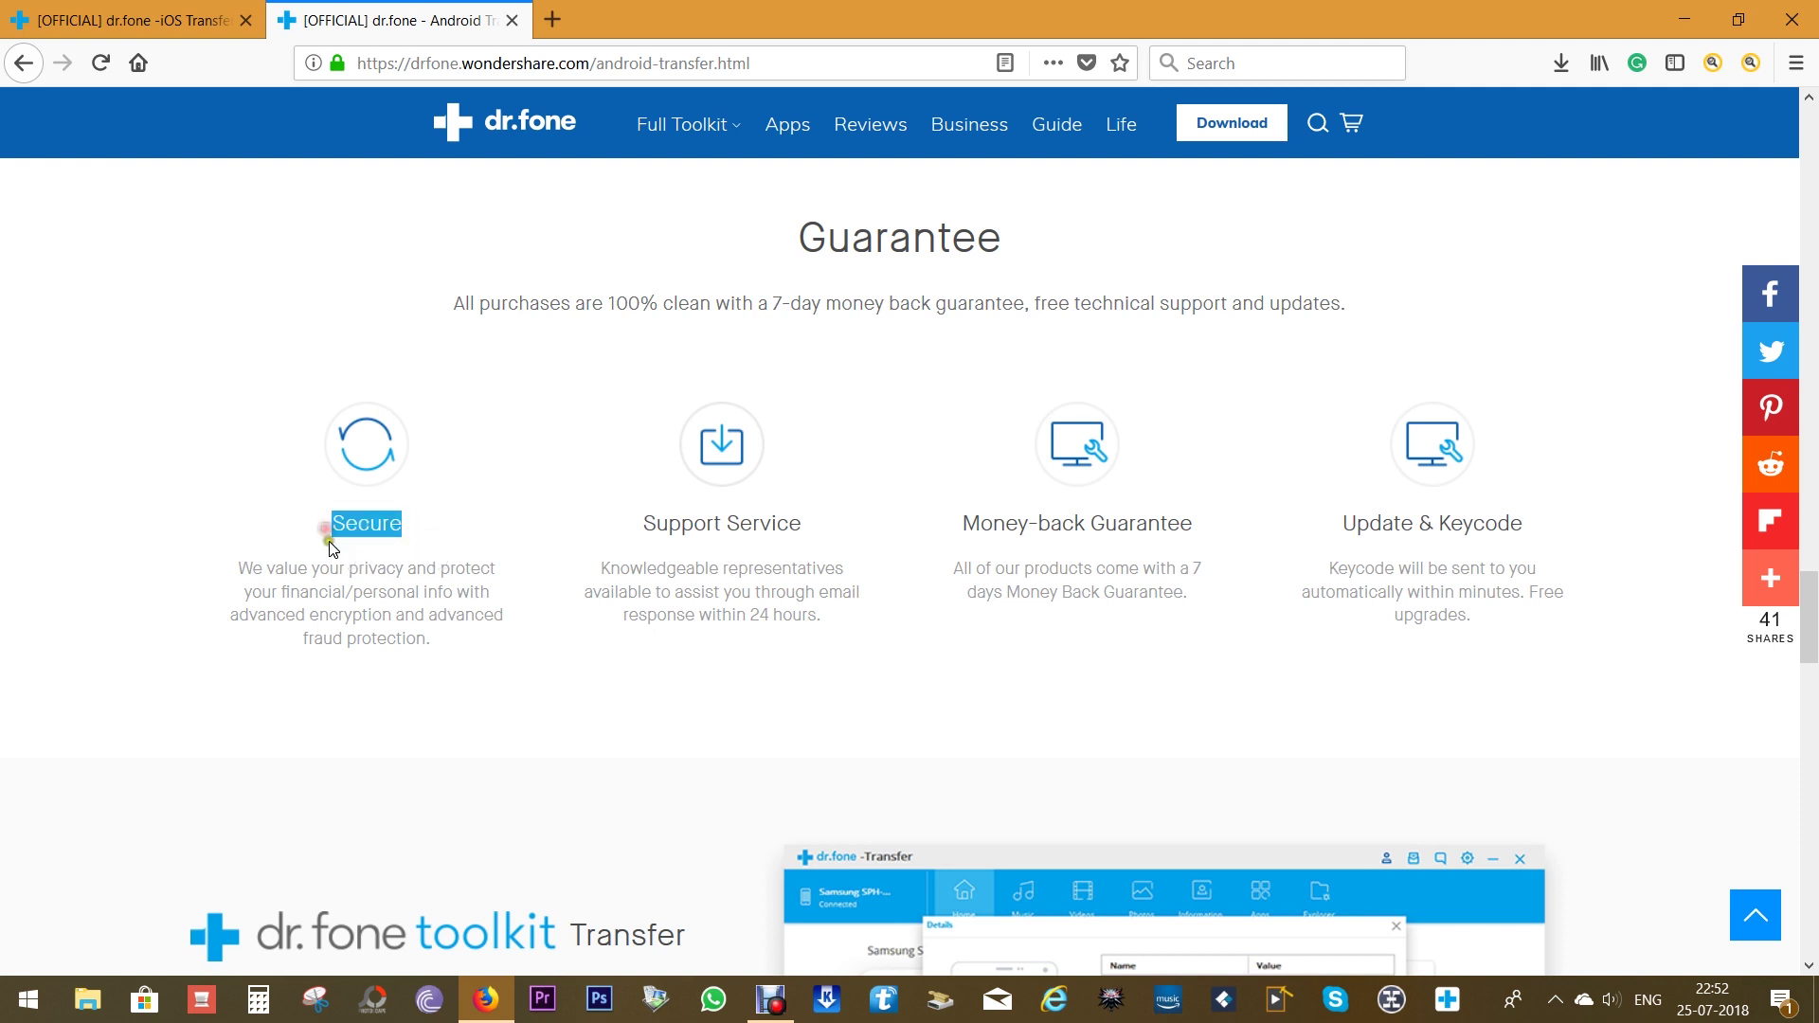
{"action": "left_click", "coordinate": [861, 666]}
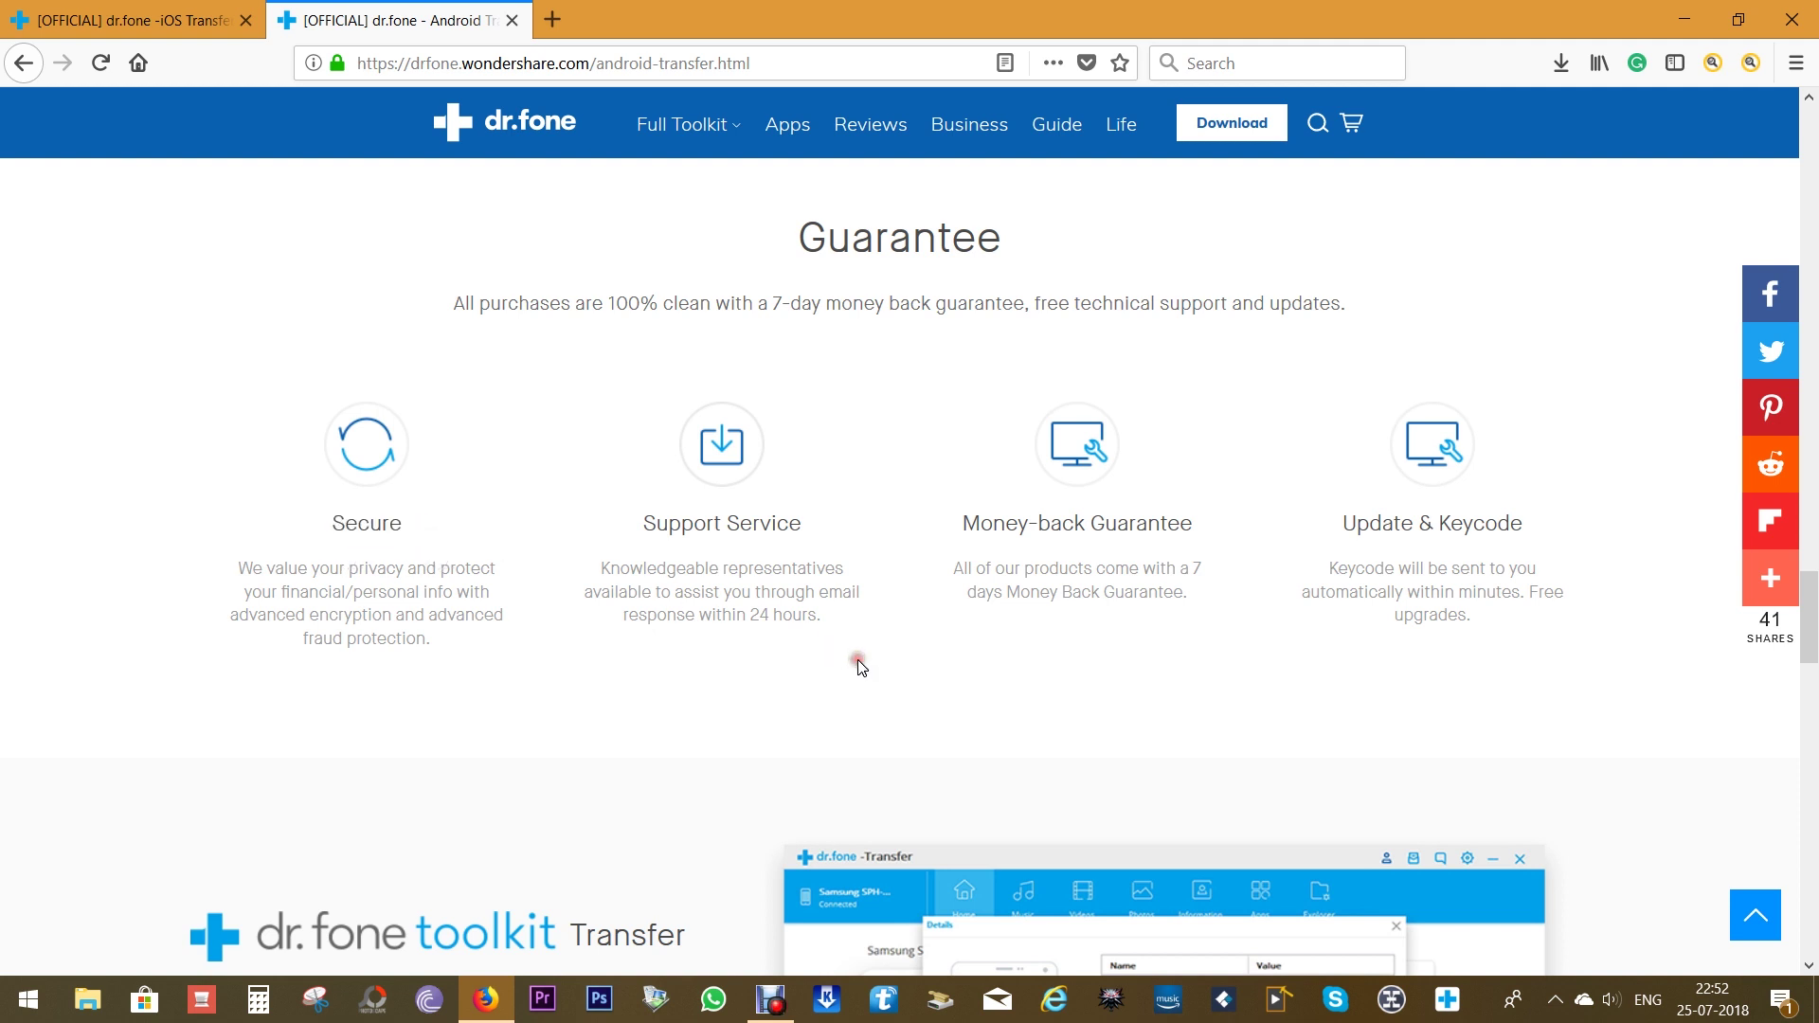
{"action": "left_click", "coordinate": [1762, 919]}
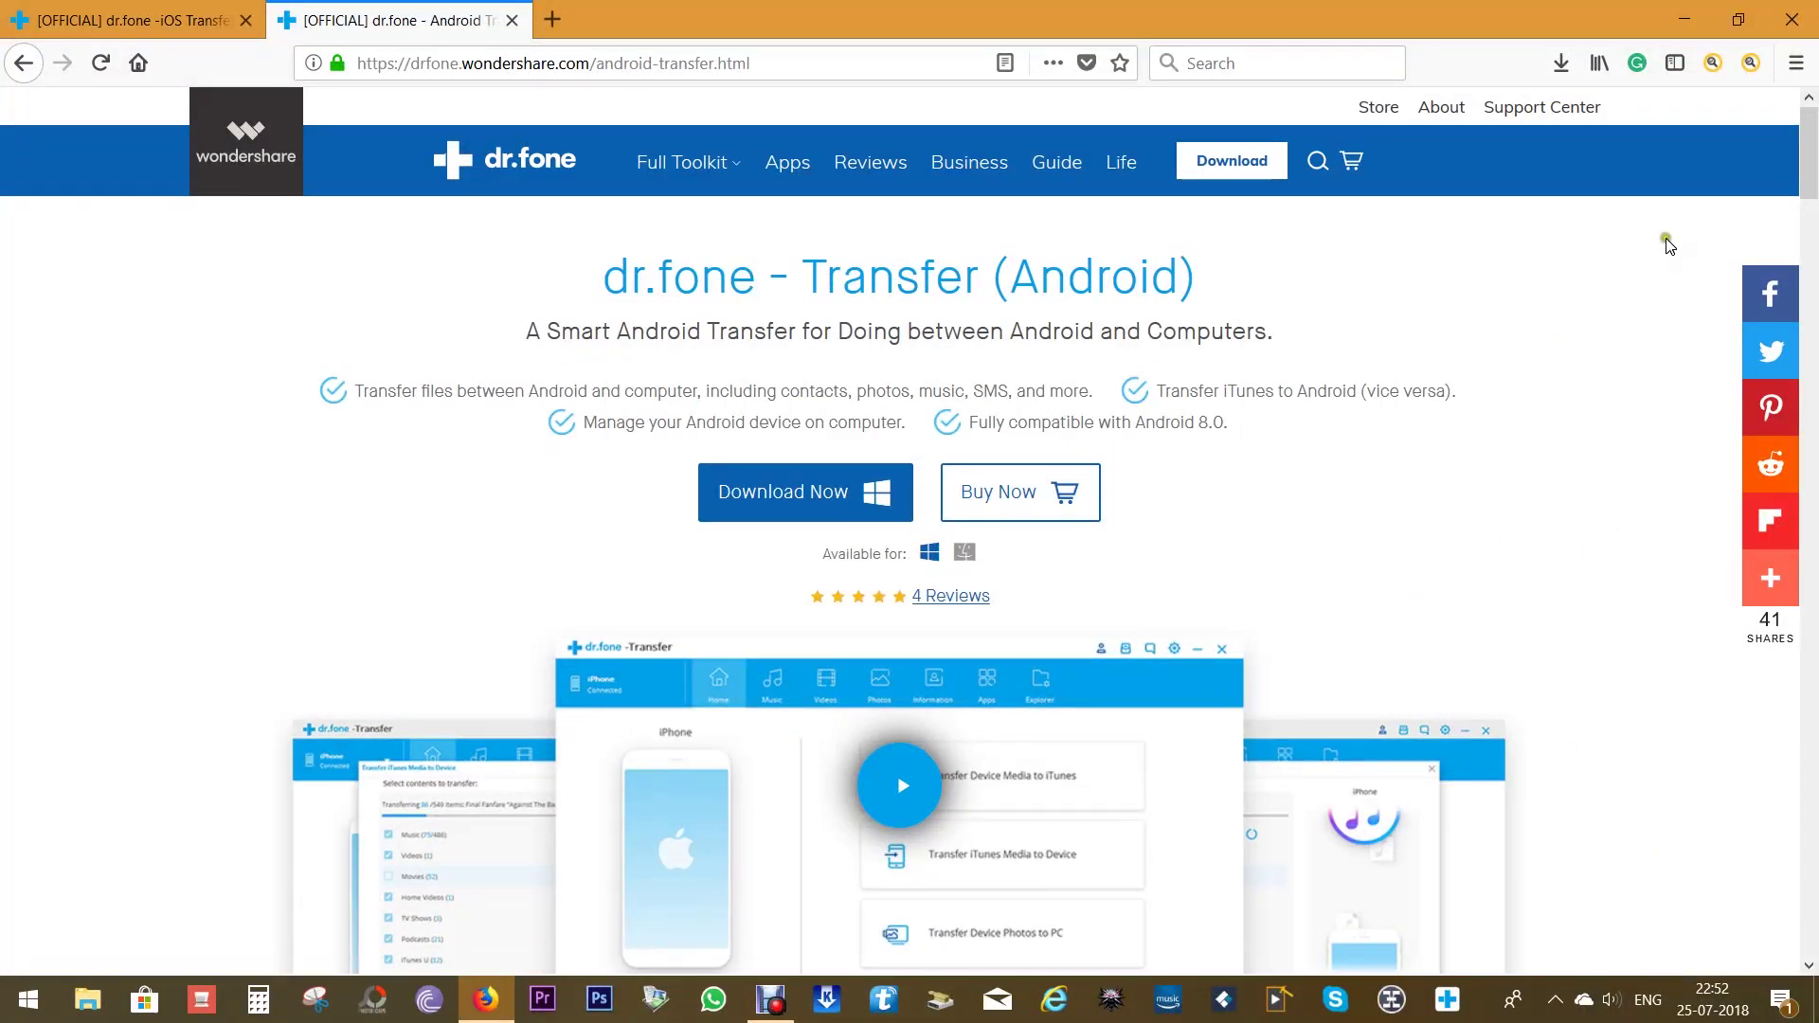
Step: Minimize Firefox and launch the Transfer module from the dr.fone main window
{"action": "left_click", "coordinate": [1675, 23]}
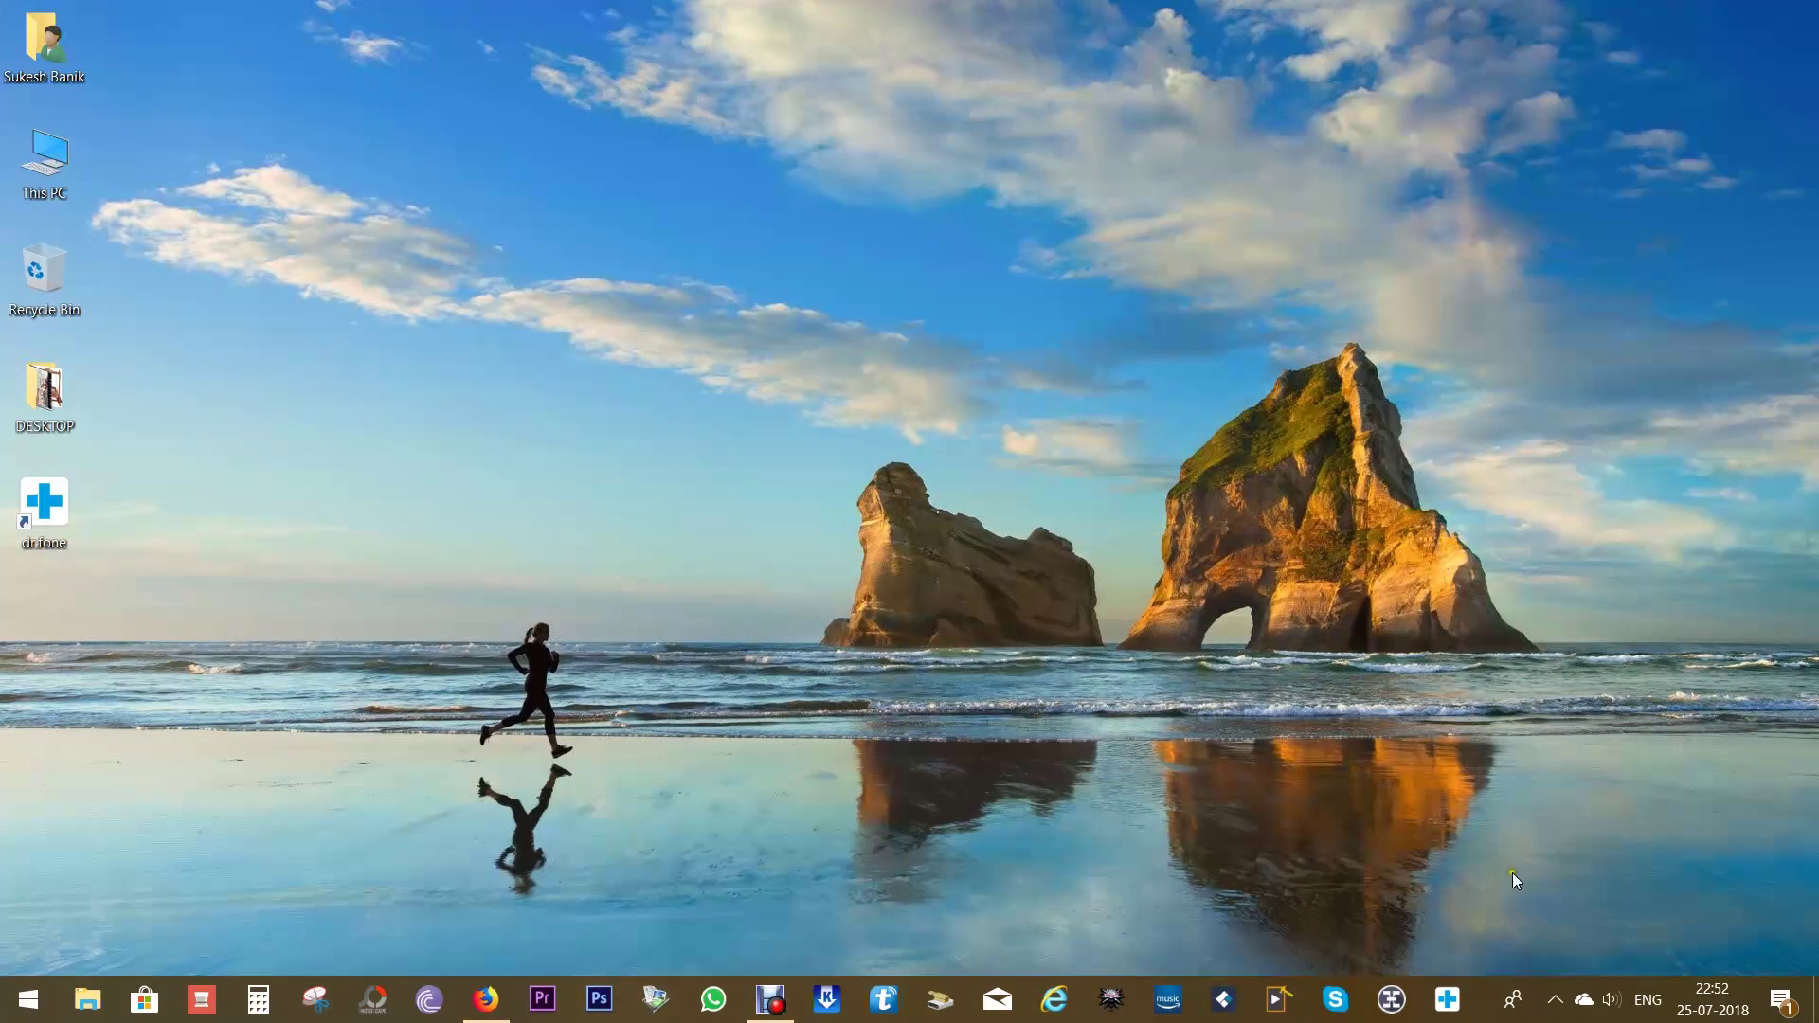
{"action": "left_click", "coordinate": [1448, 1000]}
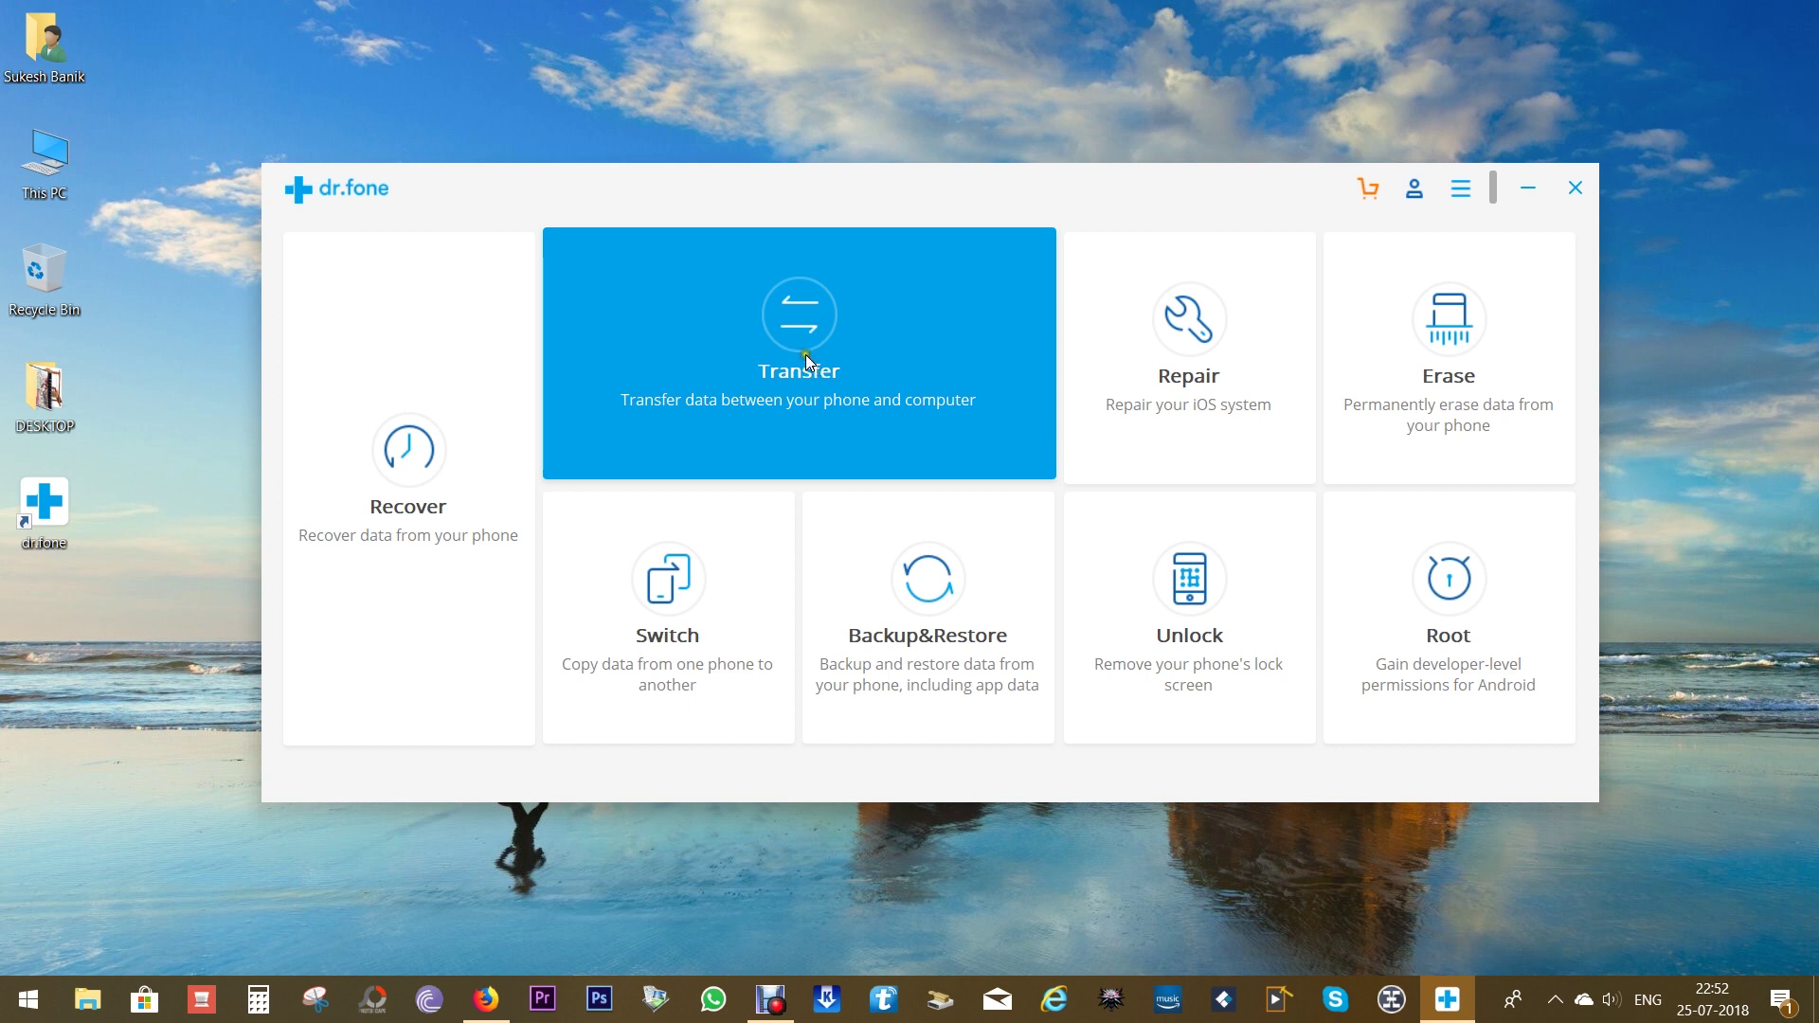
{"action": "left_click", "coordinate": [798, 320]}
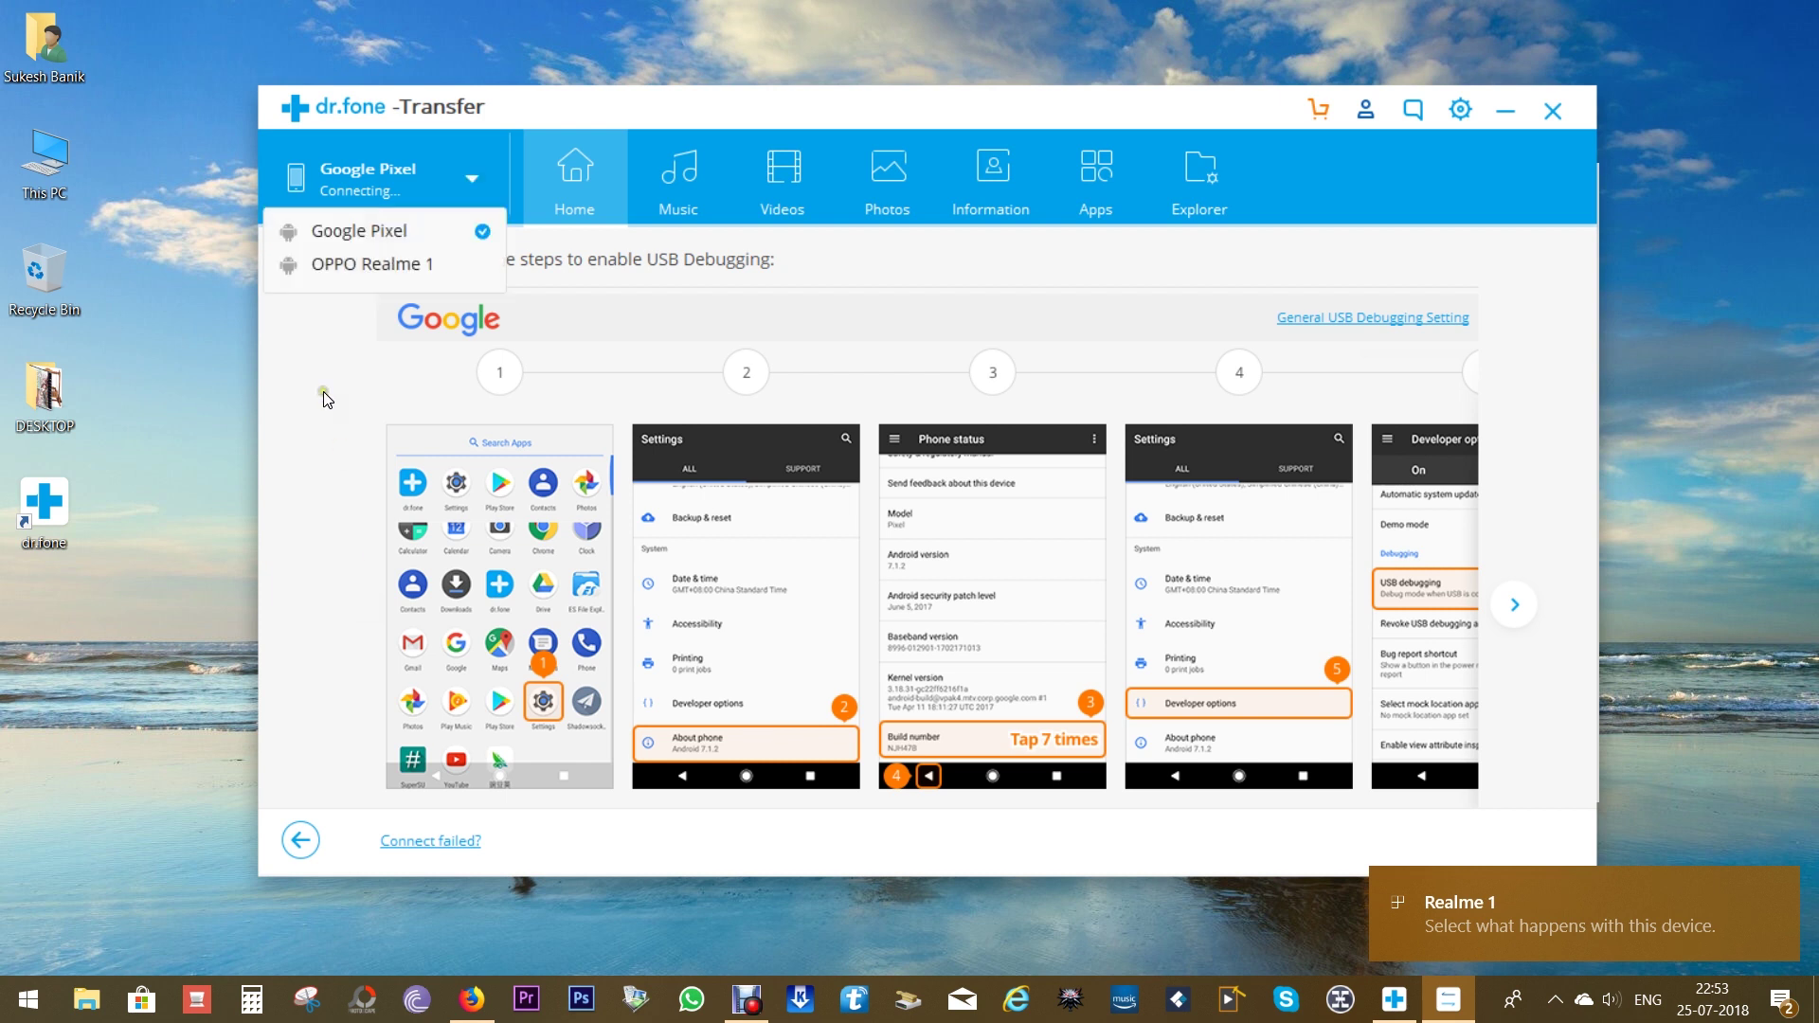
Step: Select OPPO Realme 1 as the connected phone
{"action": "left_click", "coordinate": [365, 264]}
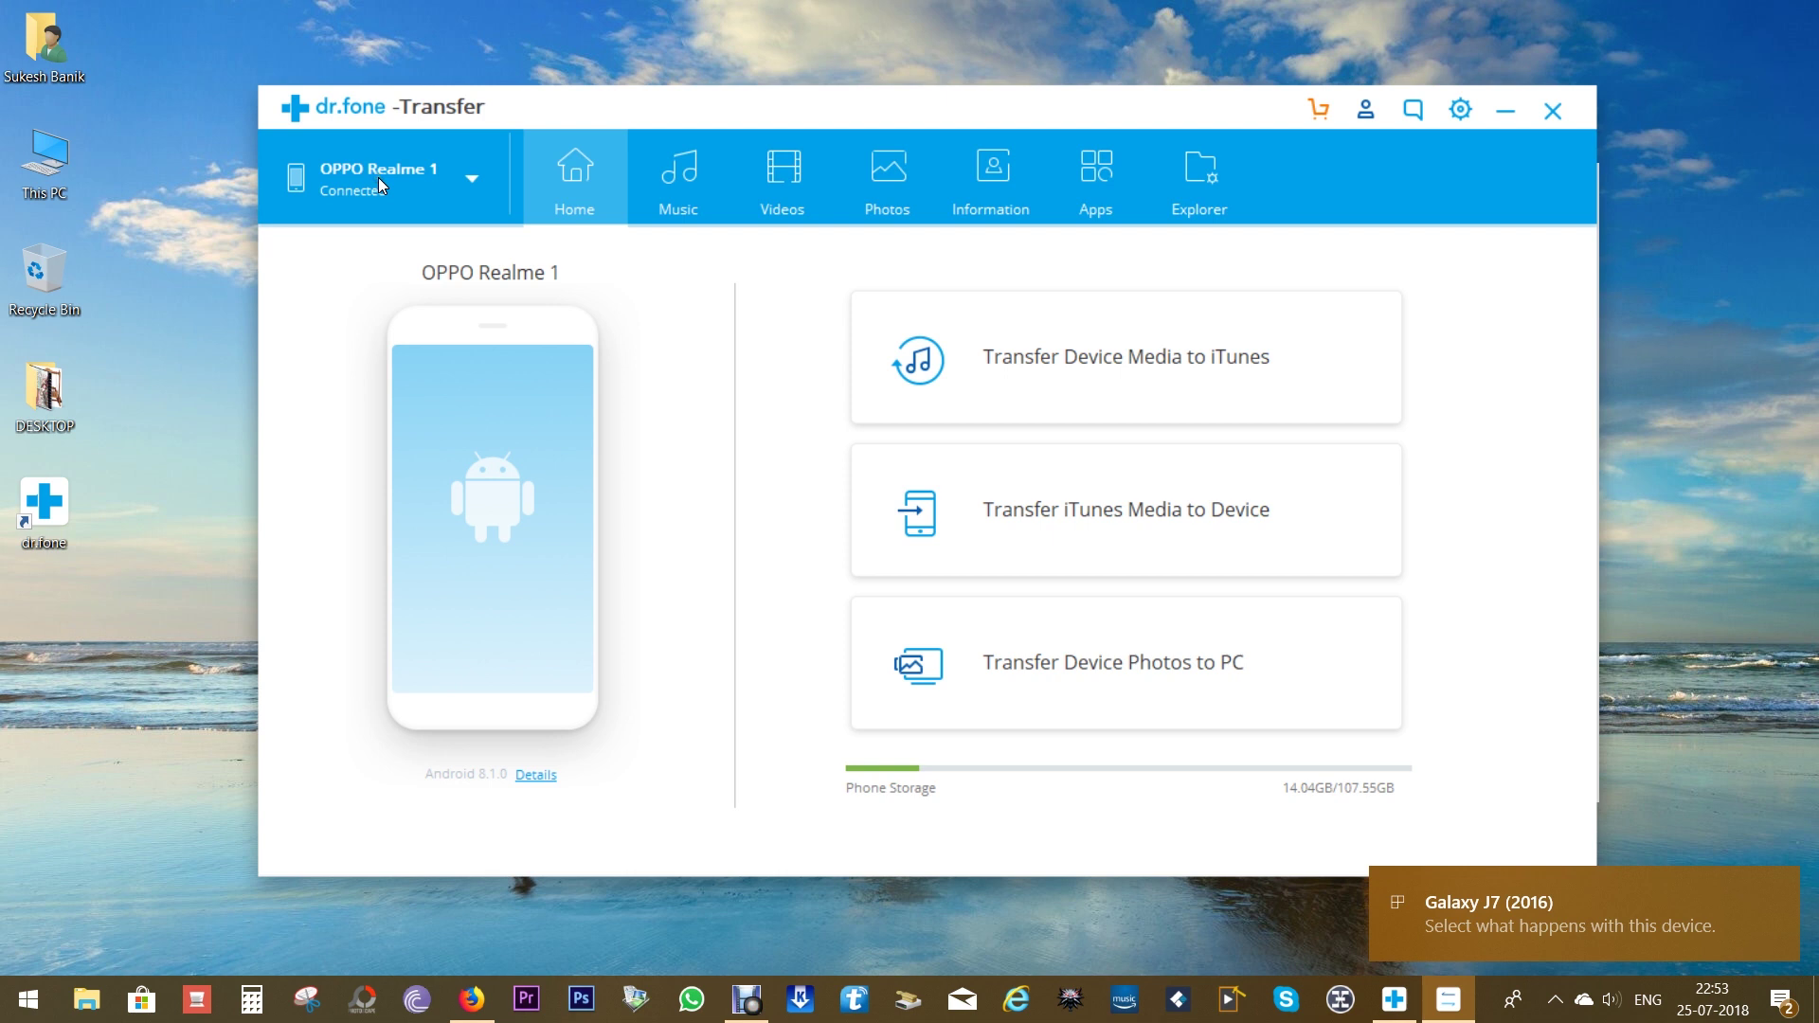
Step: Switch the managed phone to Galaxy J7 (2016), then back to OPPO Realme 1
{"action": "left_click", "coordinate": [407, 179]}
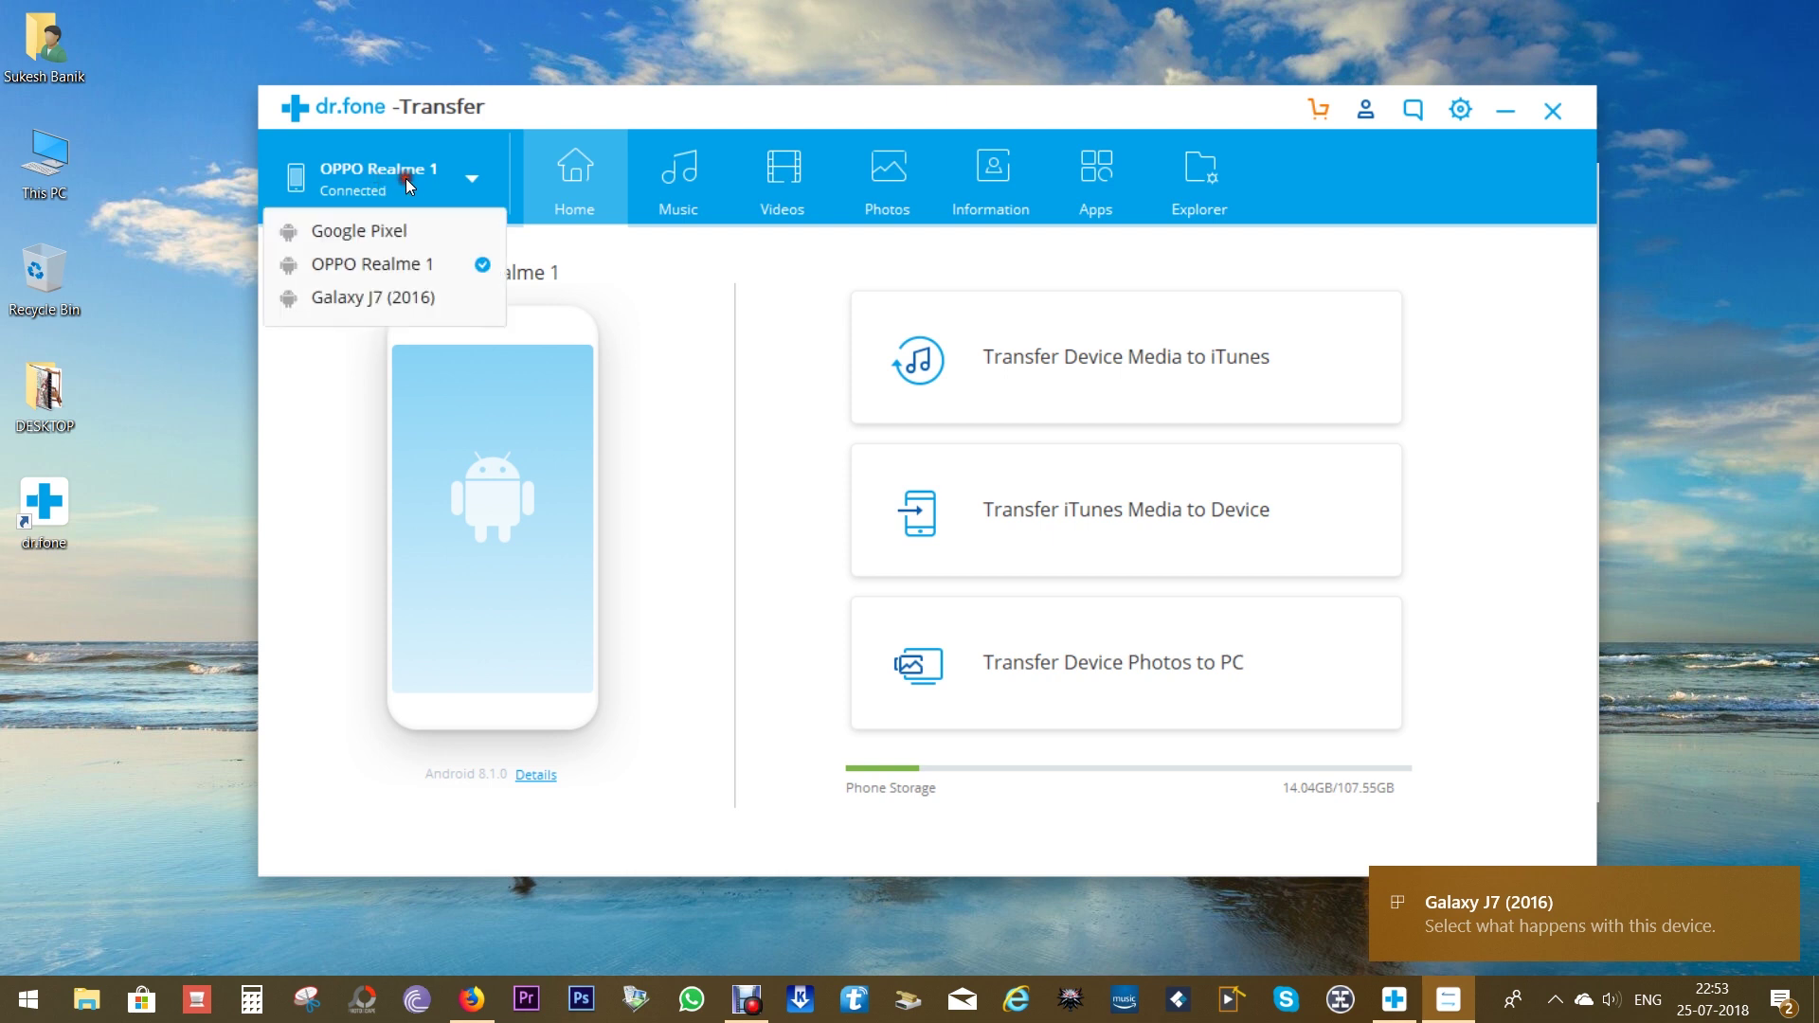
{"action": "left_click", "coordinate": [401, 299]}
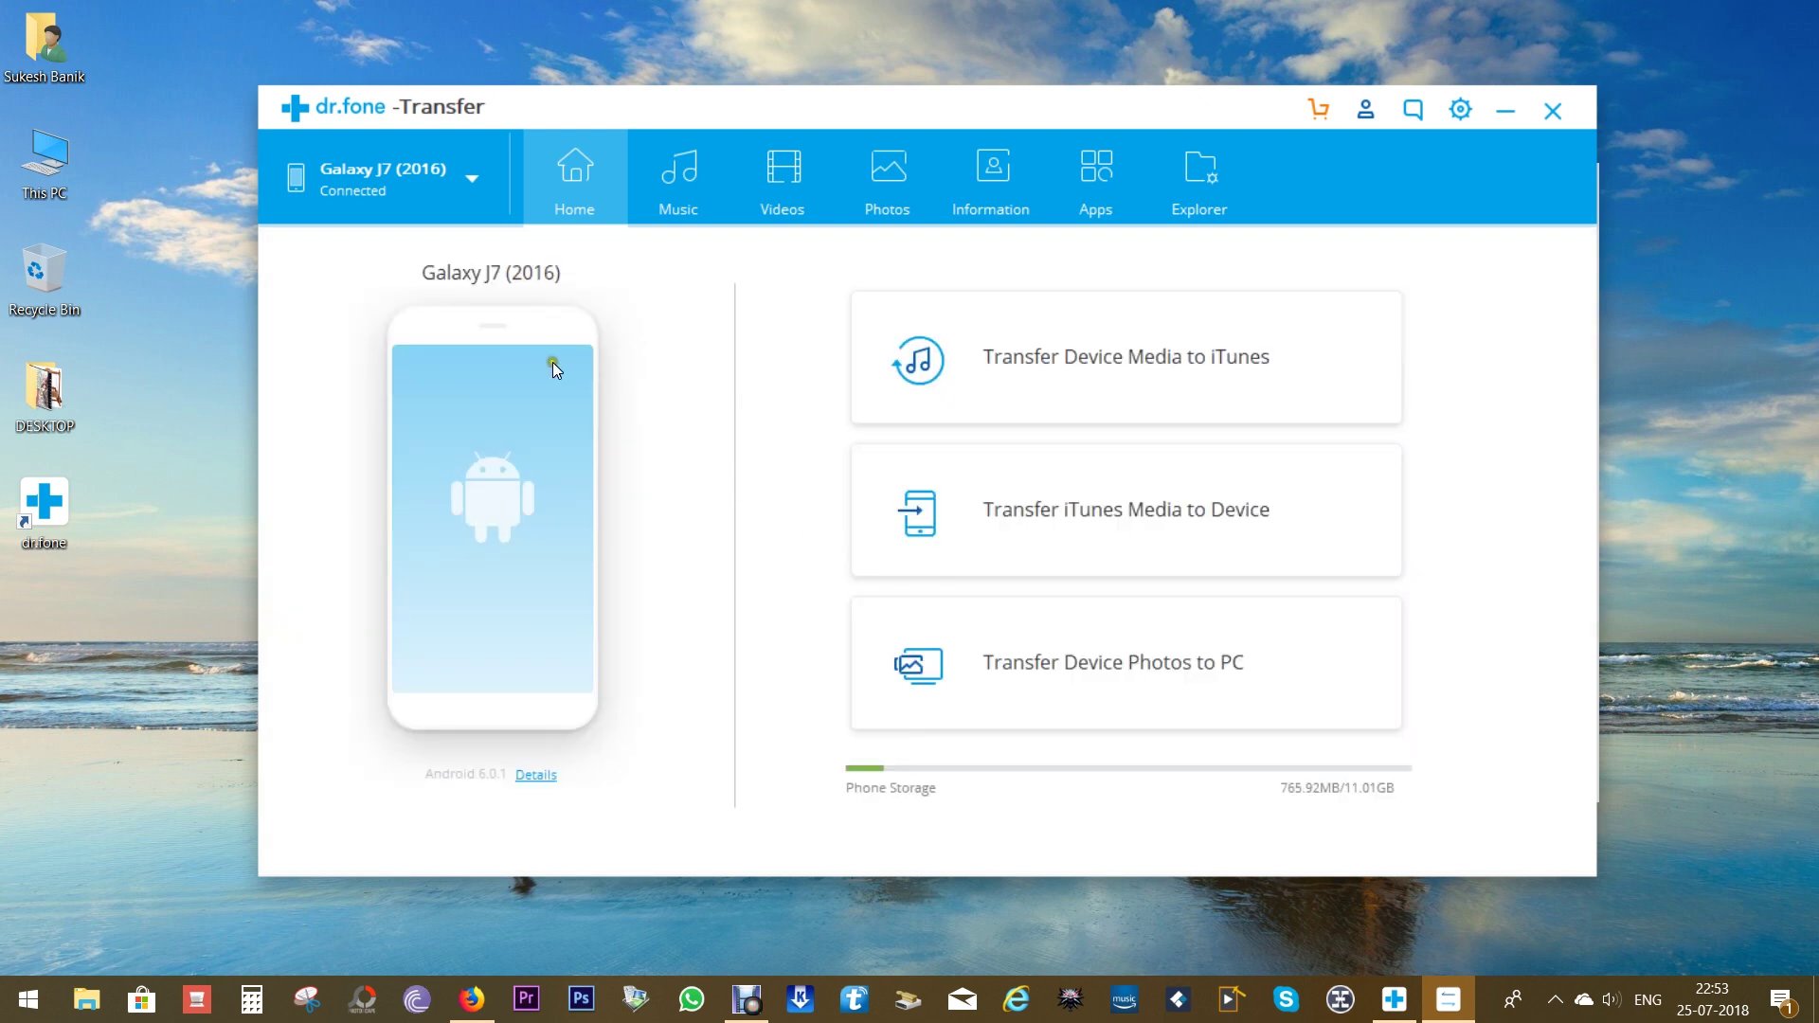
{"action": "left_click", "coordinate": [409, 182]}
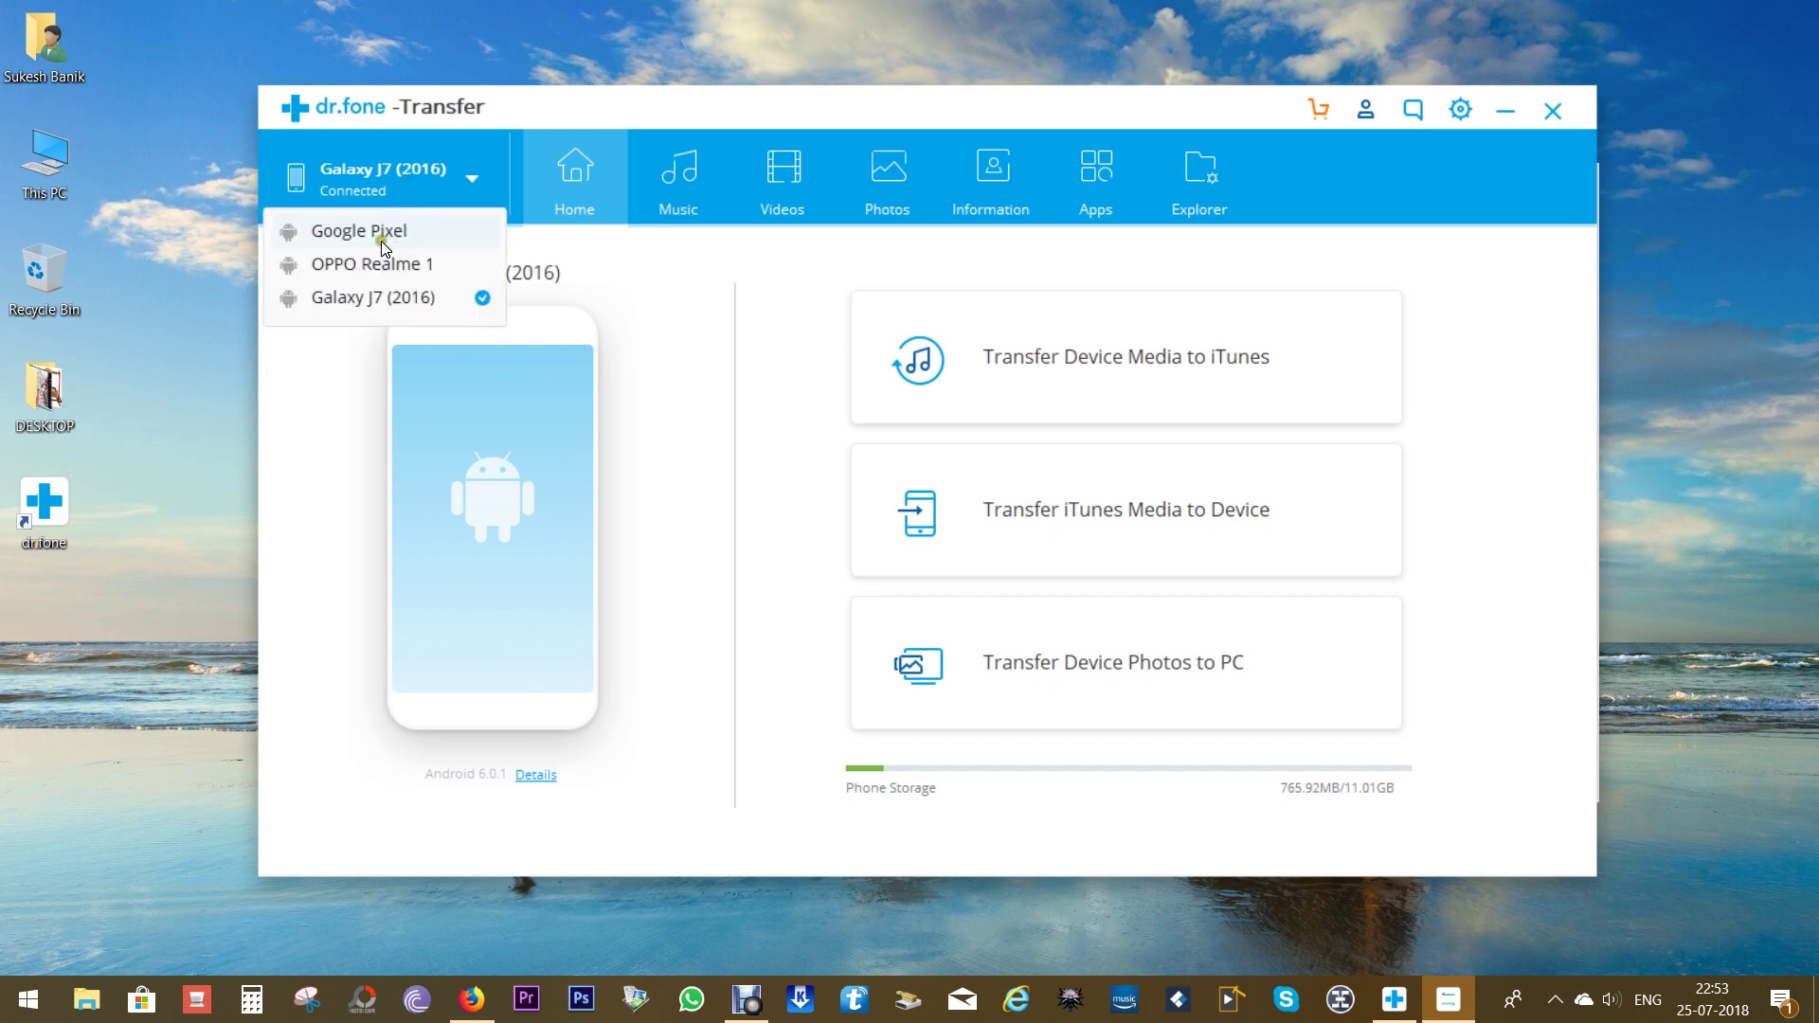
{"action": "left_click", "coordinate": [375, 266]}
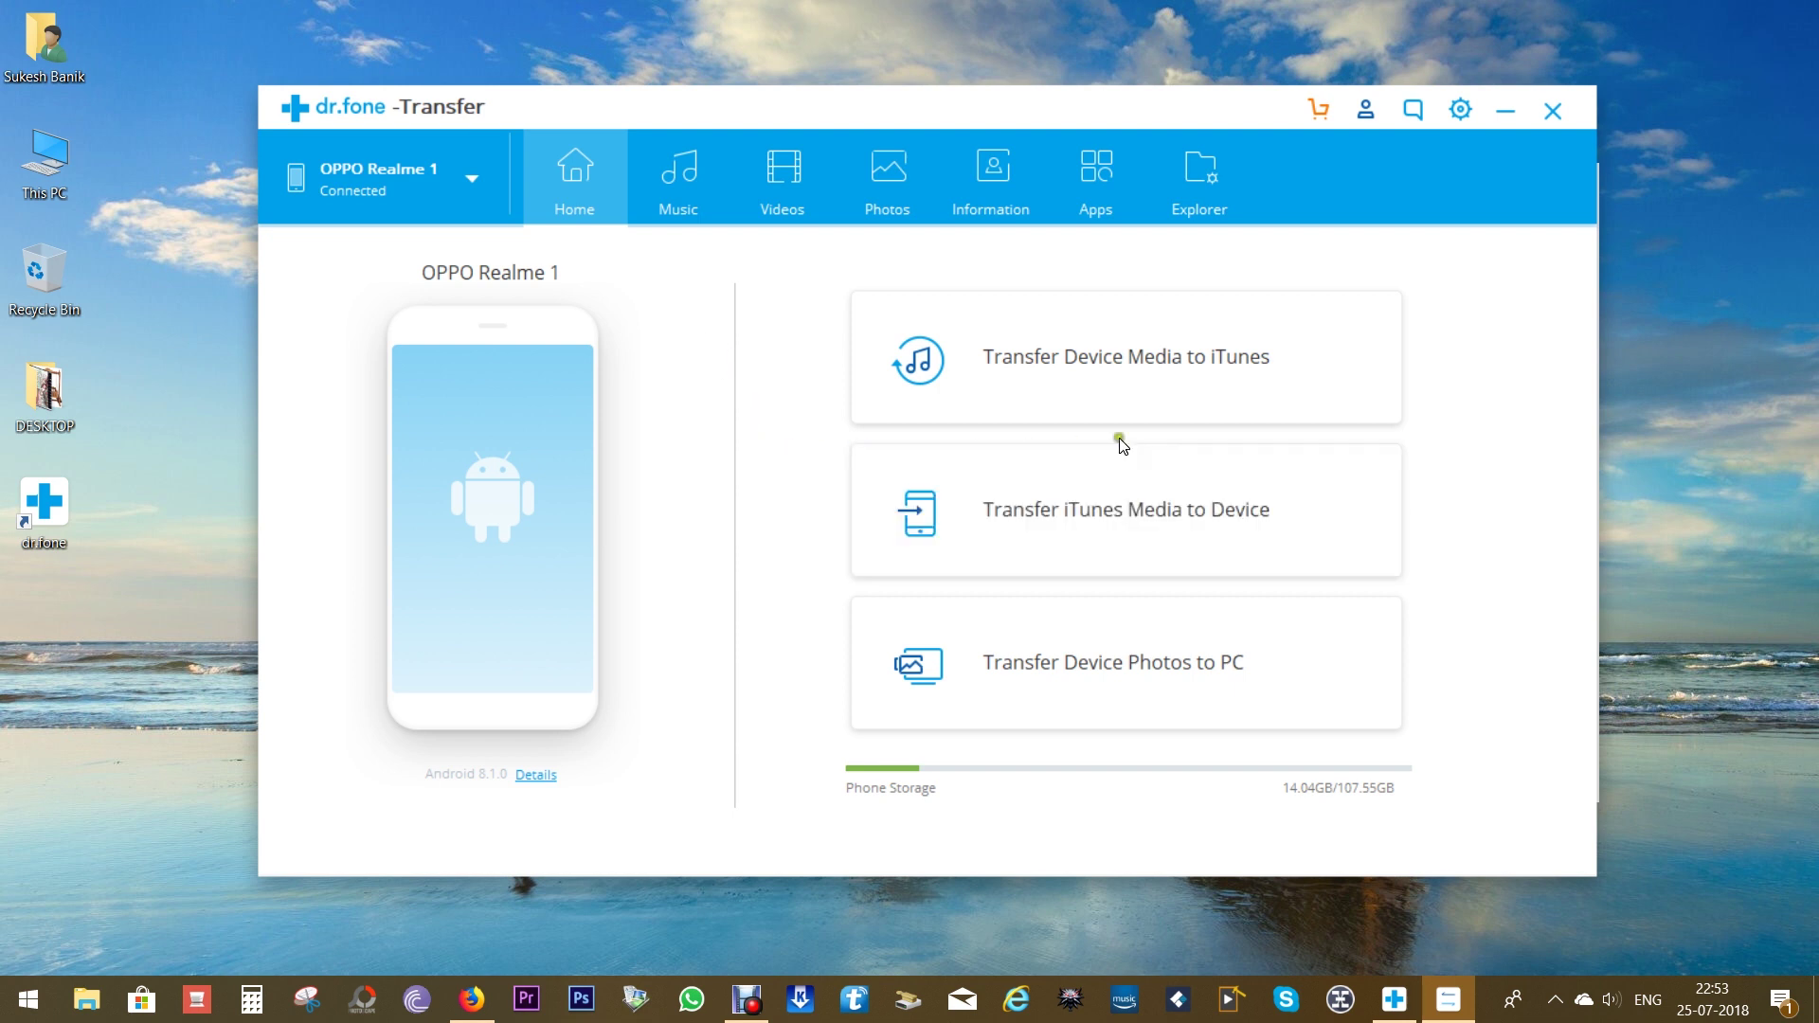
Step: Copy the phone's 11 missing music and movie files into iTunes
{"action": "left_click", "coordinate": [1179, 373]}
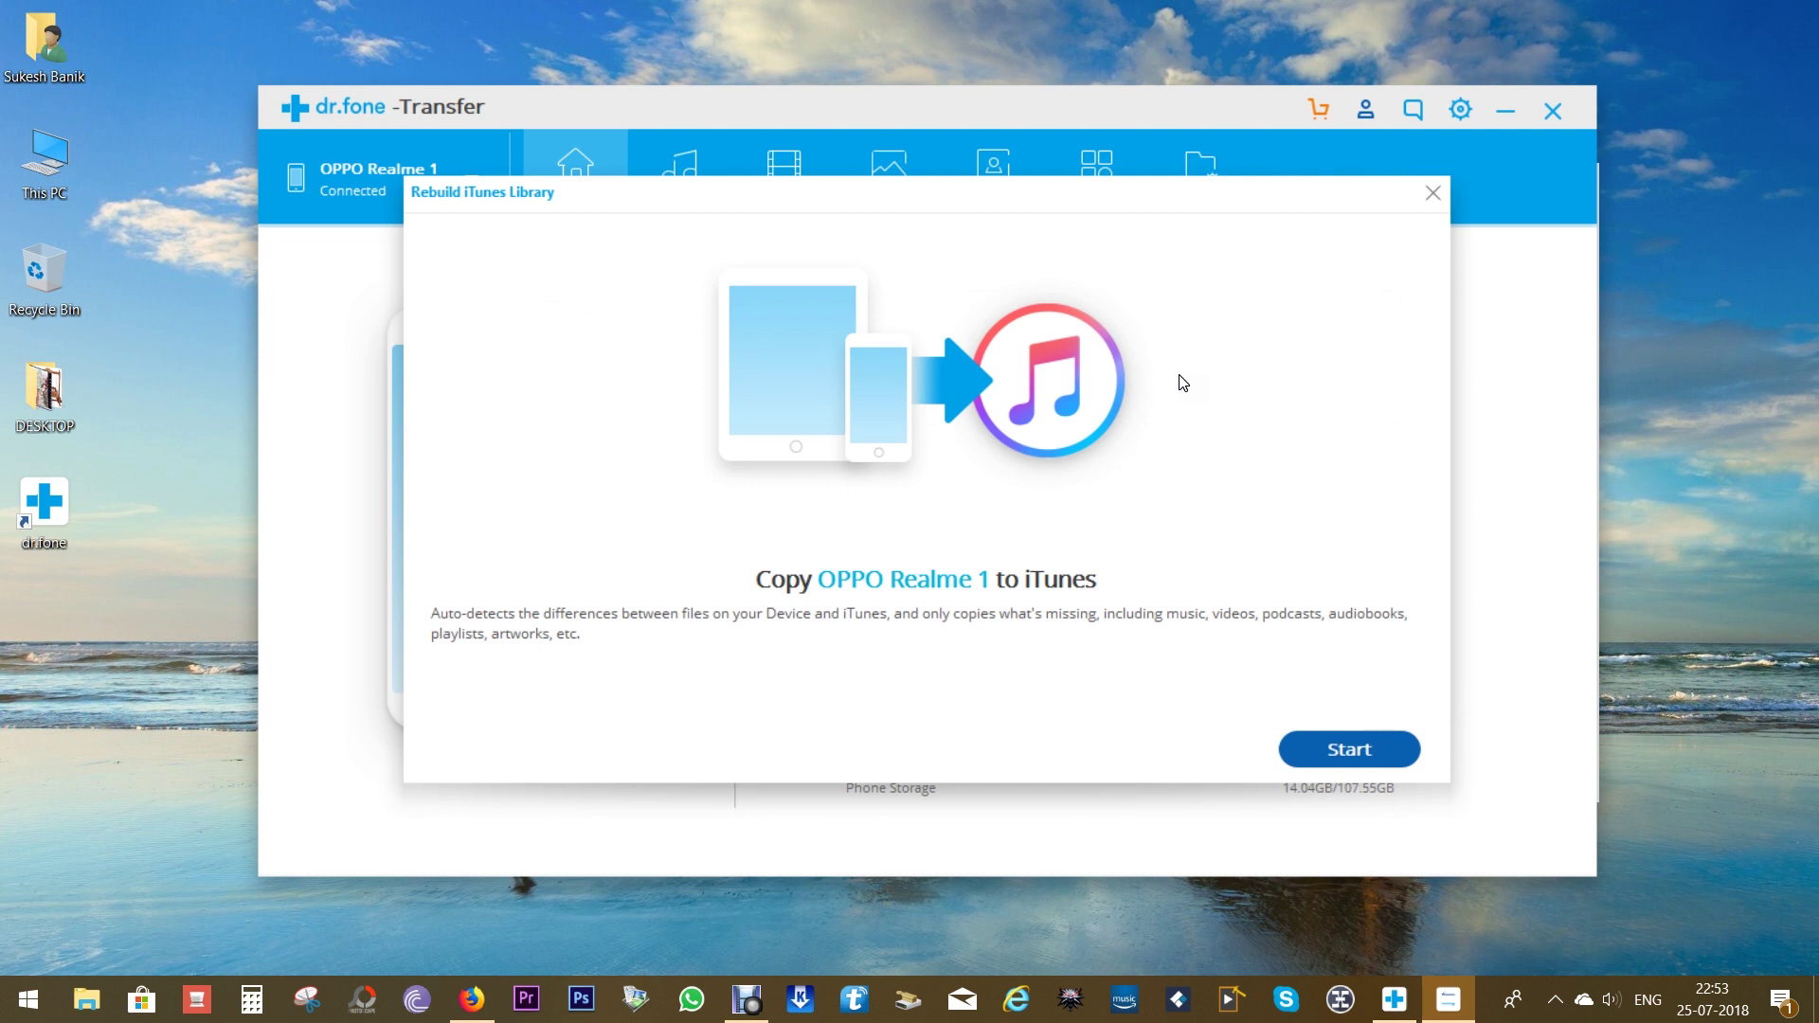
{"action": "left_click", "coordinate": [1355, 750]}
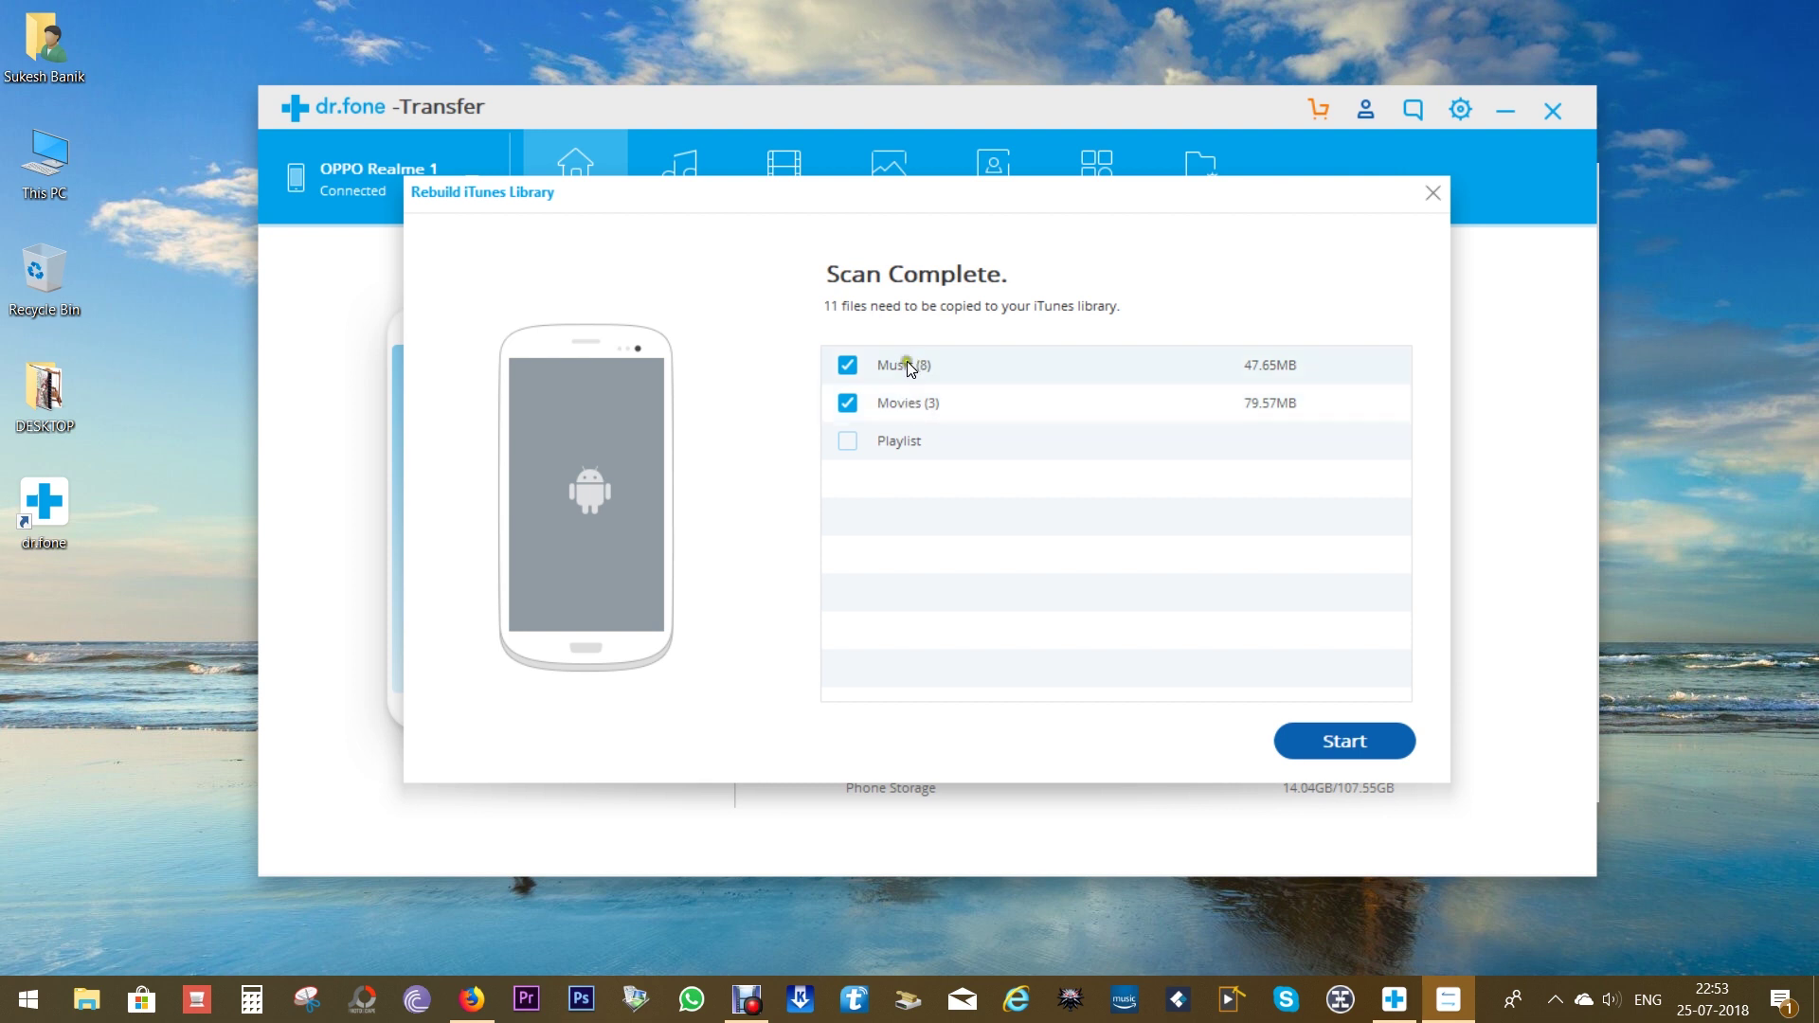
{"action": "left_click", "coordinate": [1351, 743]}
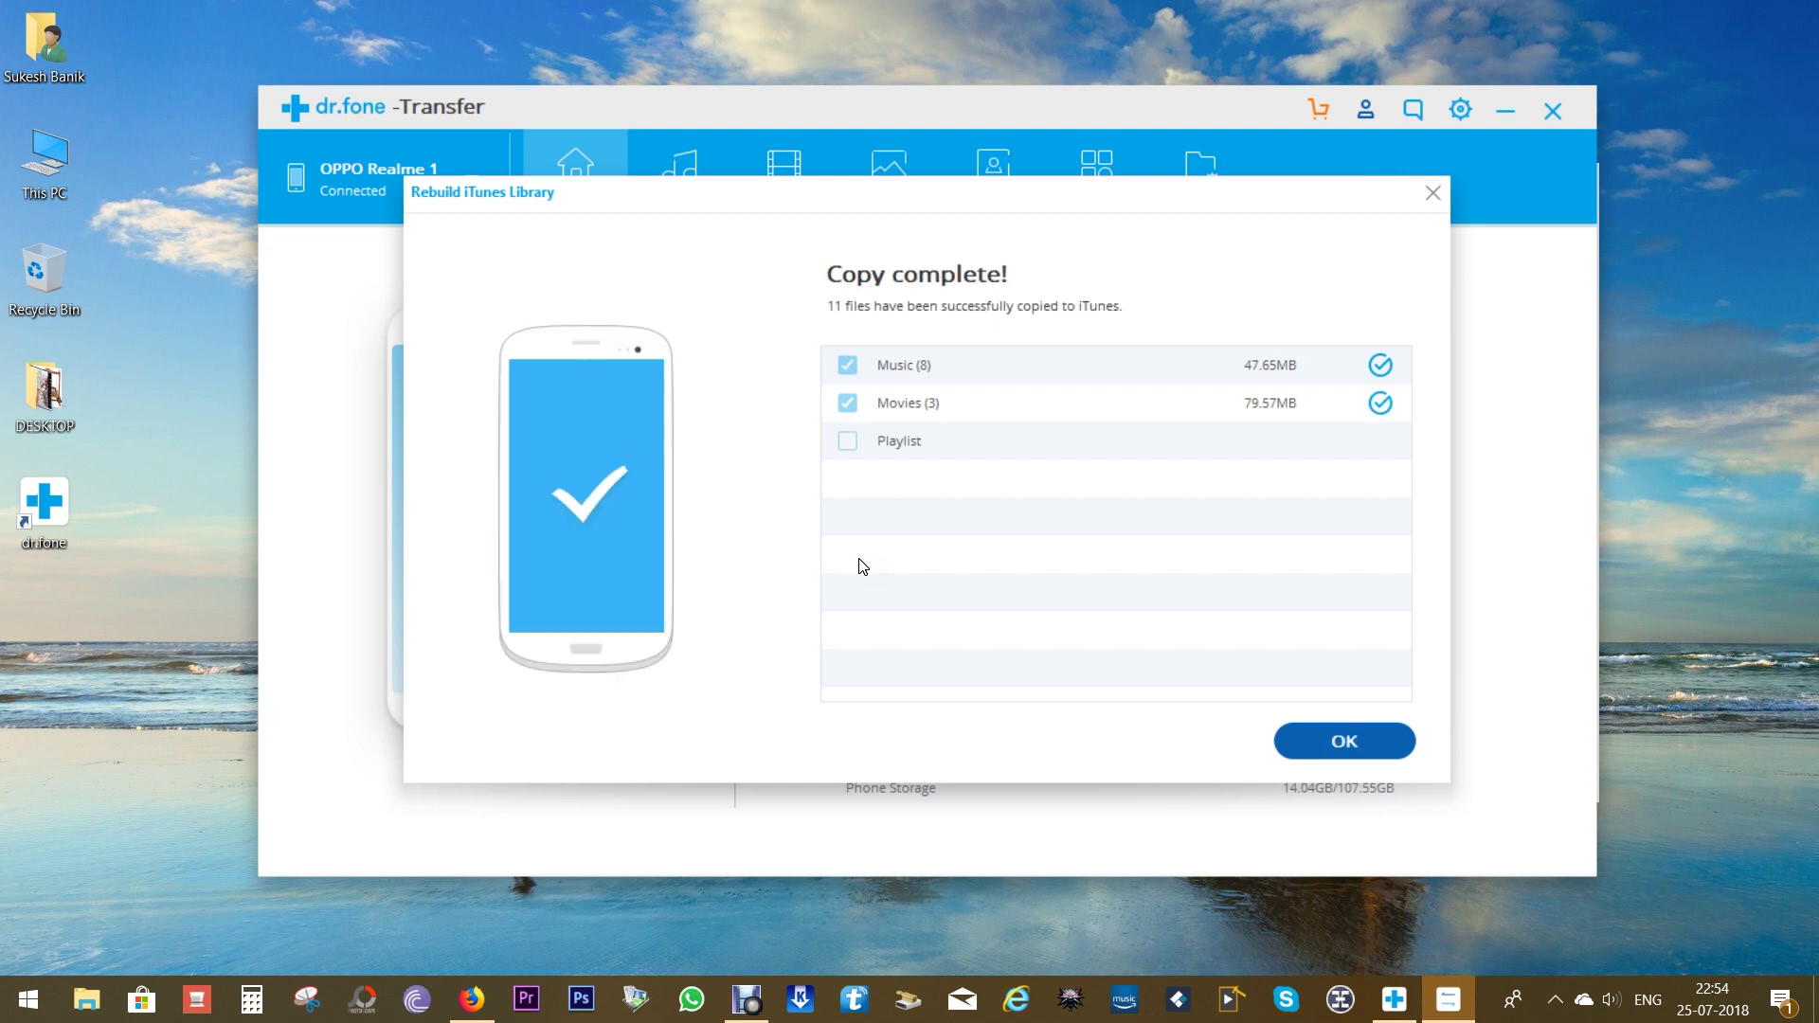
{"action": "left_click", "coordinate": [1365, 754]}
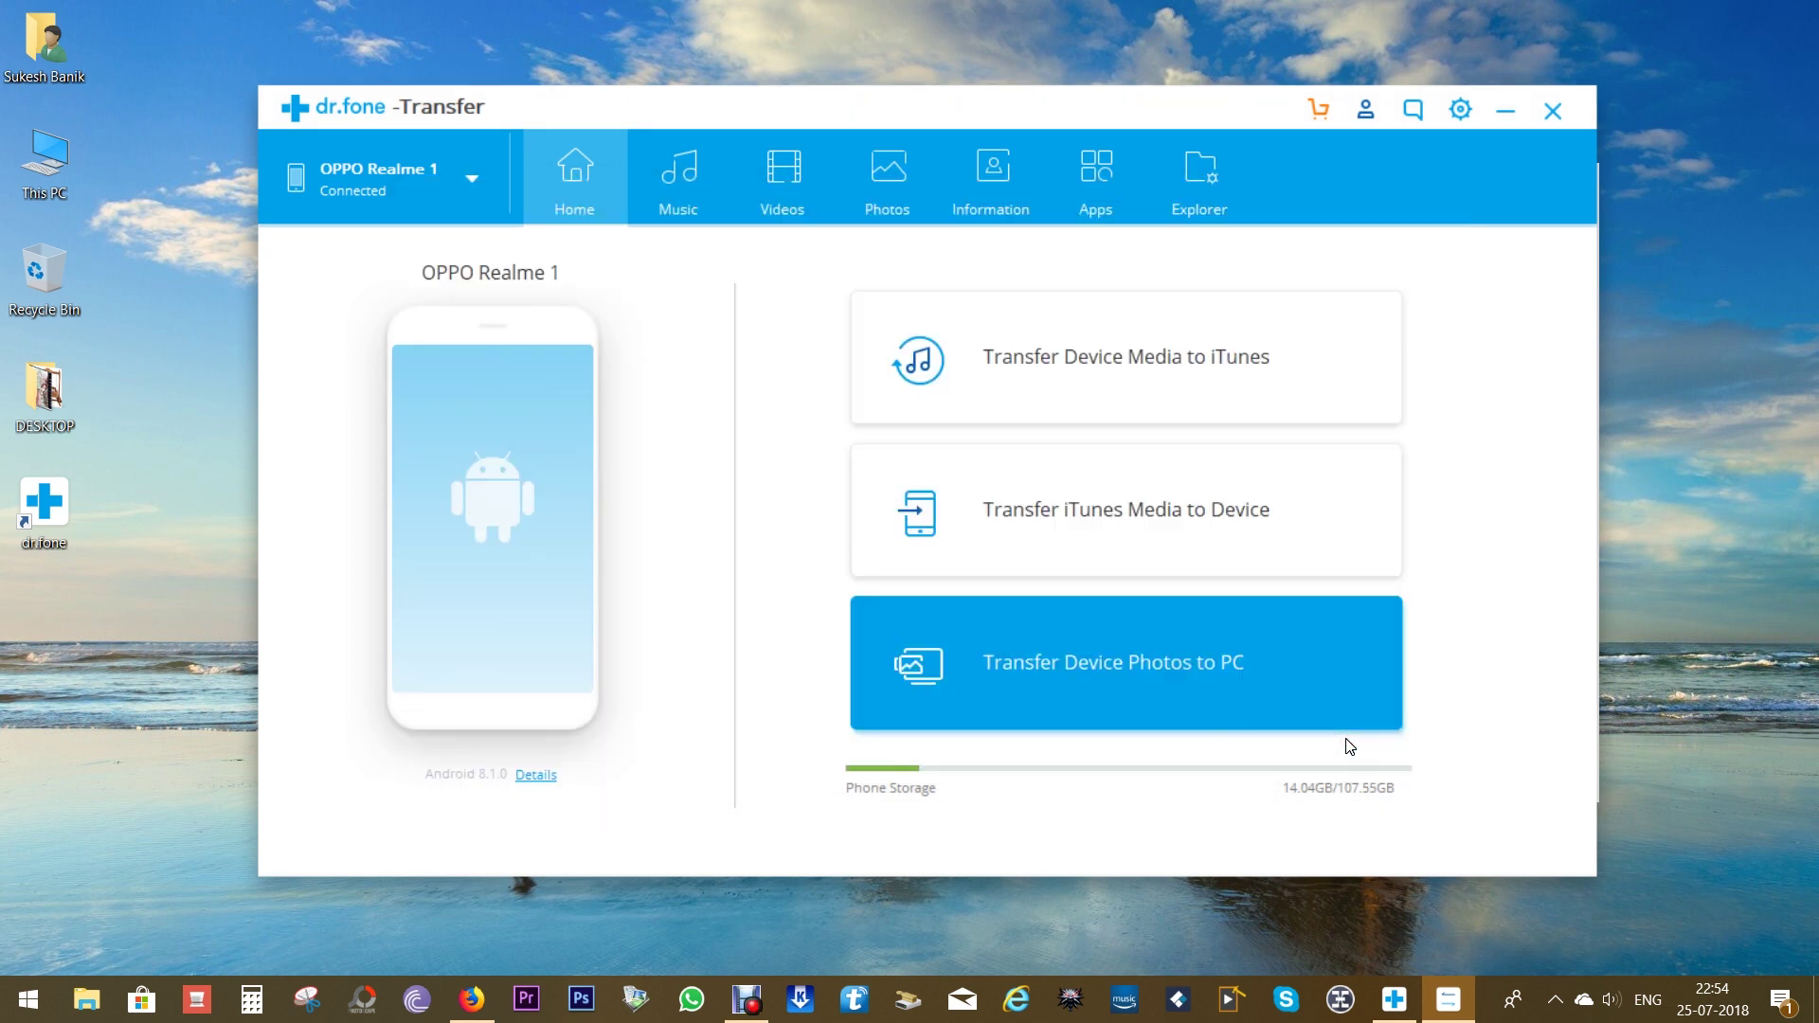
Step: Bring up the iTunes-to-phone transfer with the entire library (171 items) selected
{"action": "left_click", "coordinate": [1117, 523]}
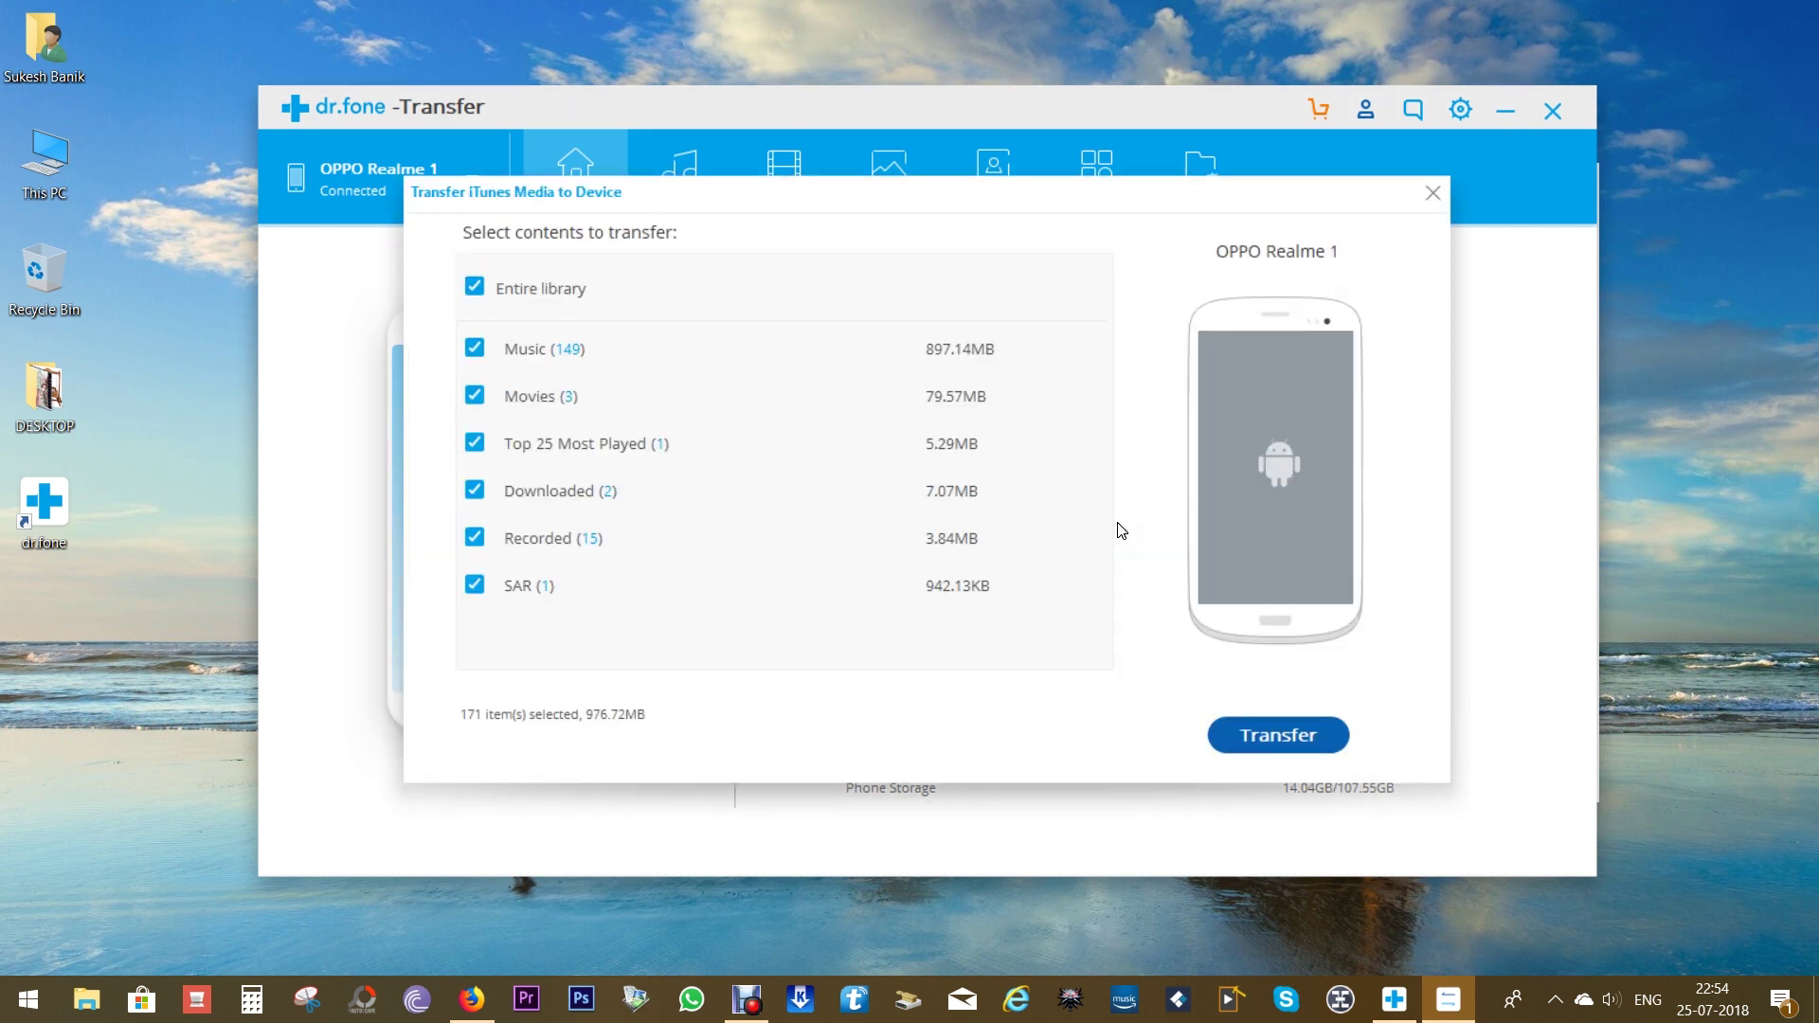
{"action": "left_click", "coordinate": [531, 298]}
{"action": "left_click", "coordinate": [532, 298]}
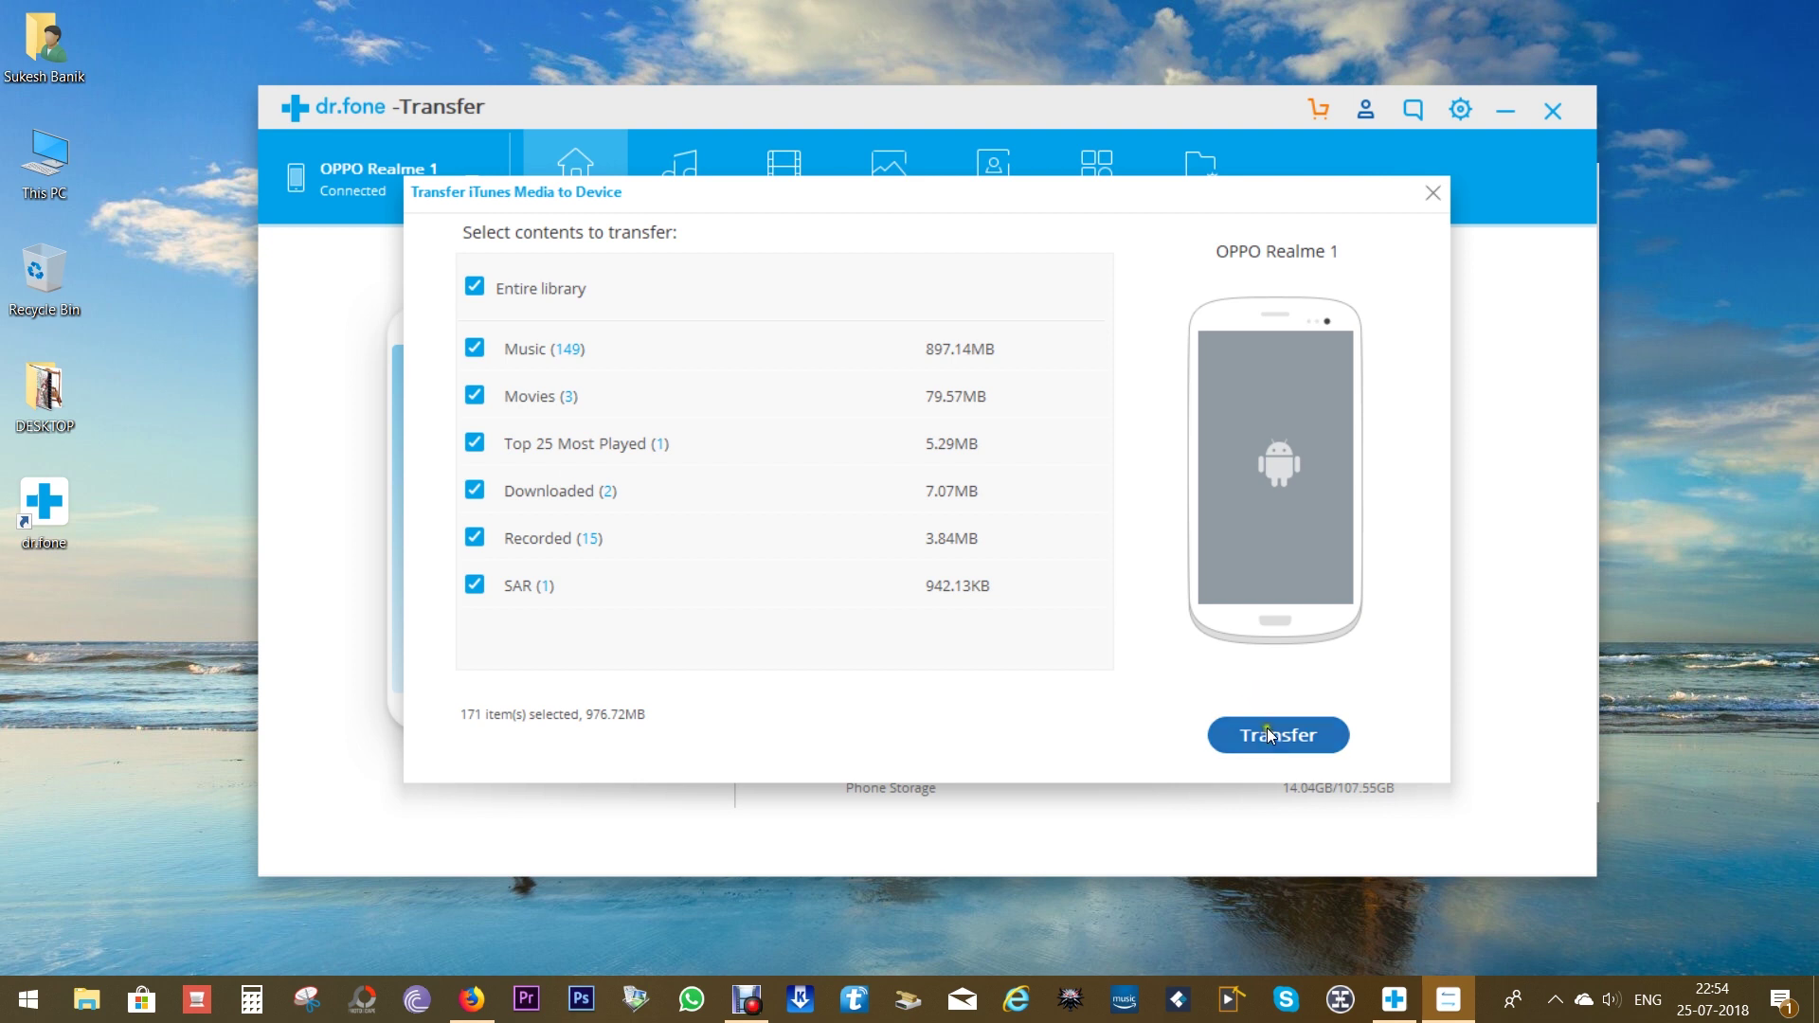
Step: Cancel the iTunes and photo-to-PC transfers and show the phone's 18 songs (116.51MB)
{"action": "left_click", "coordinate": [1436, 194]}
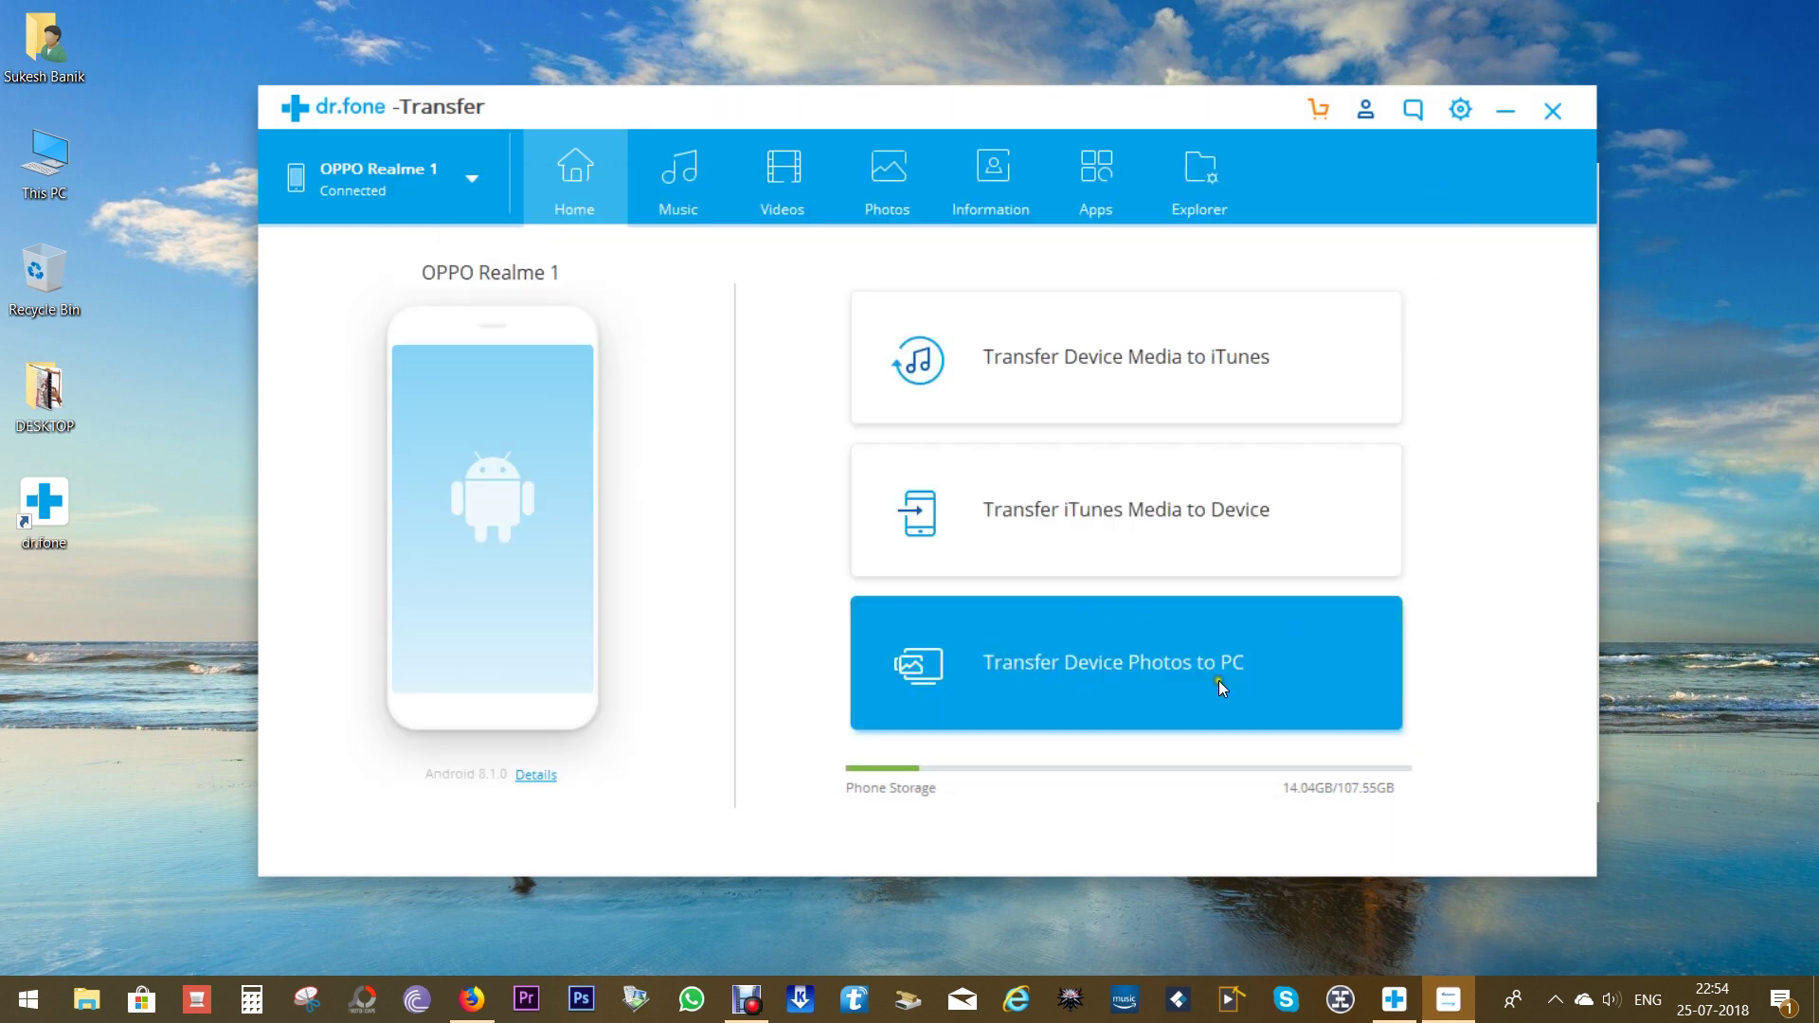
{"action": "left_click", "coordinate": [1072, 682]}
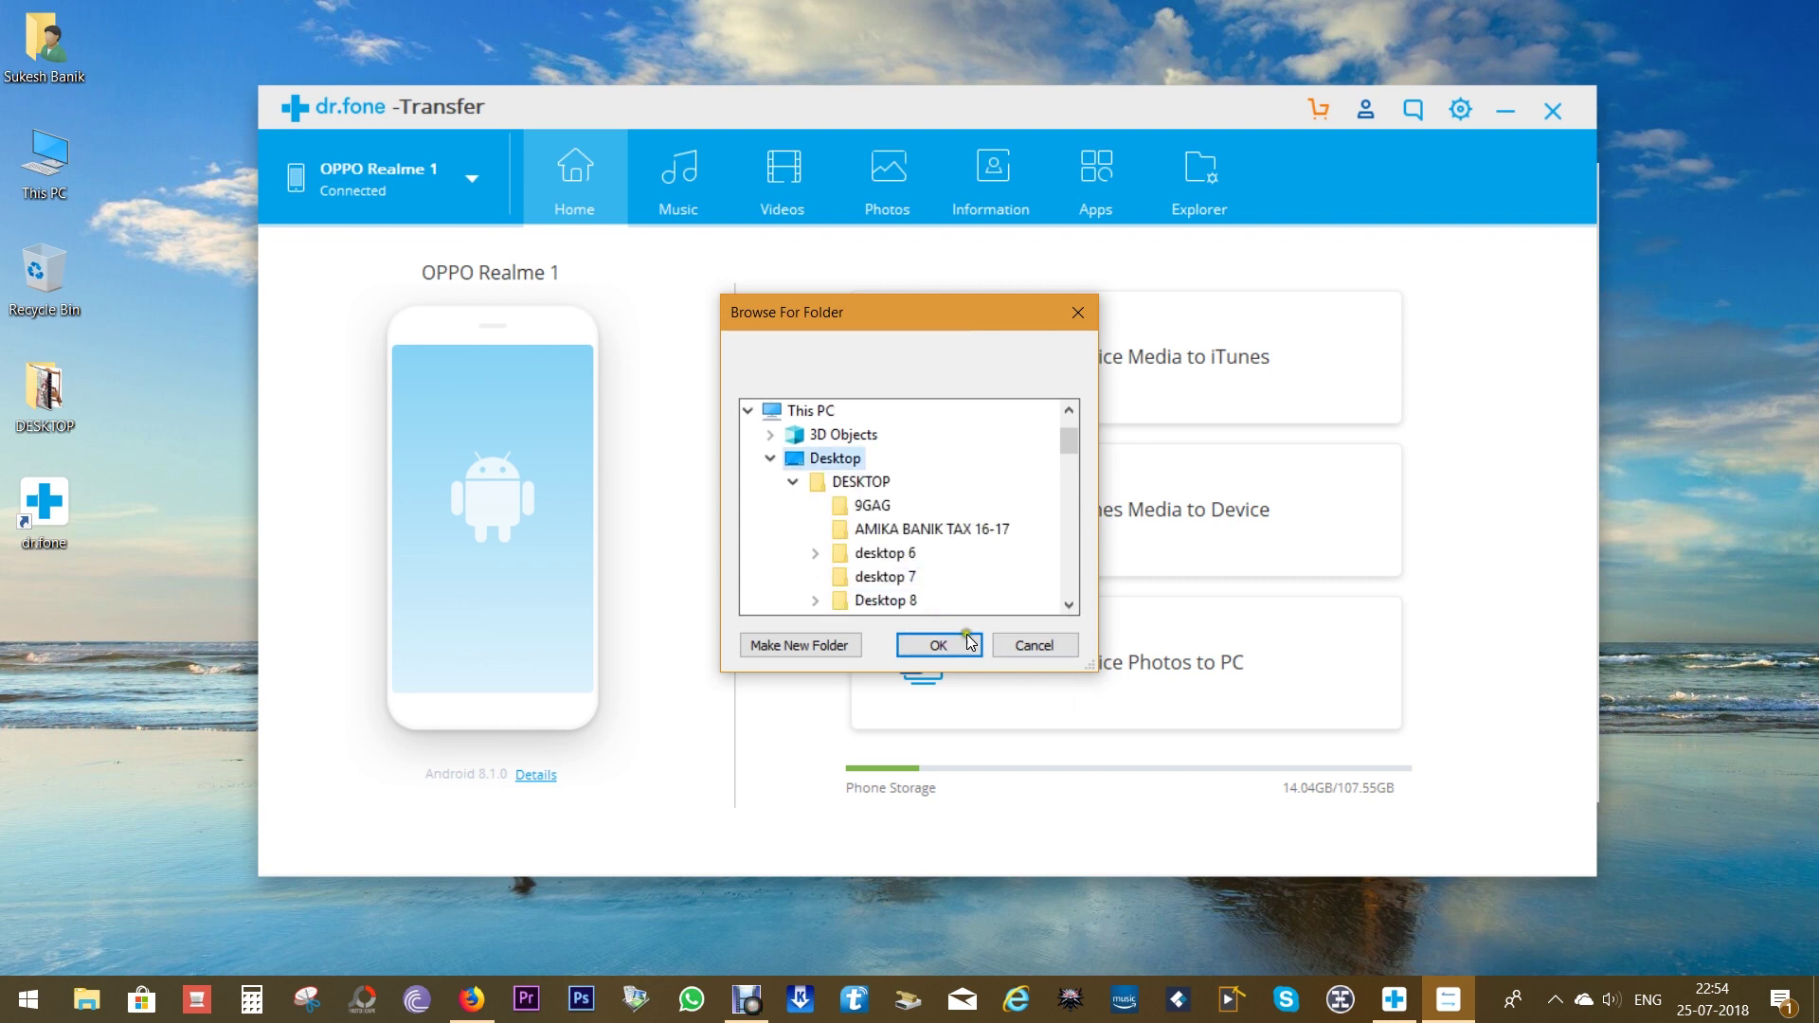
{"action": "left_click", "coordinate": [1037, 647]}
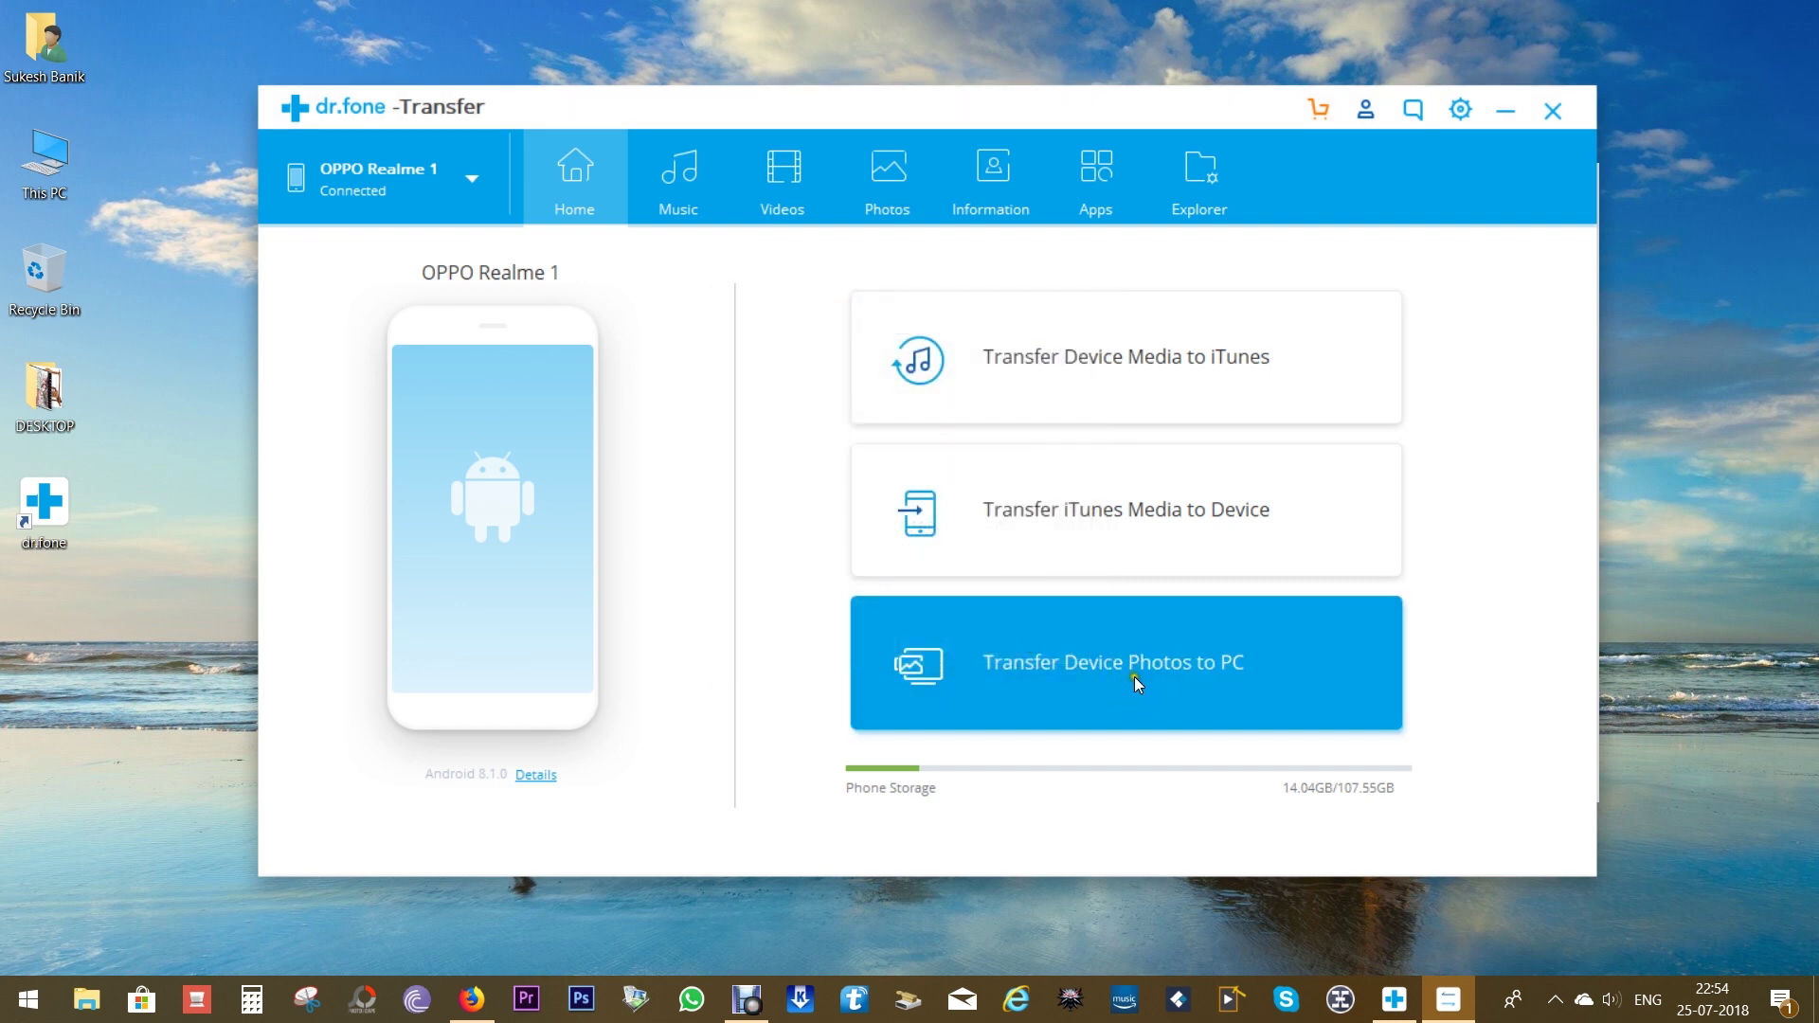
{"action": "left_click", "coordinate": [682, 180]}
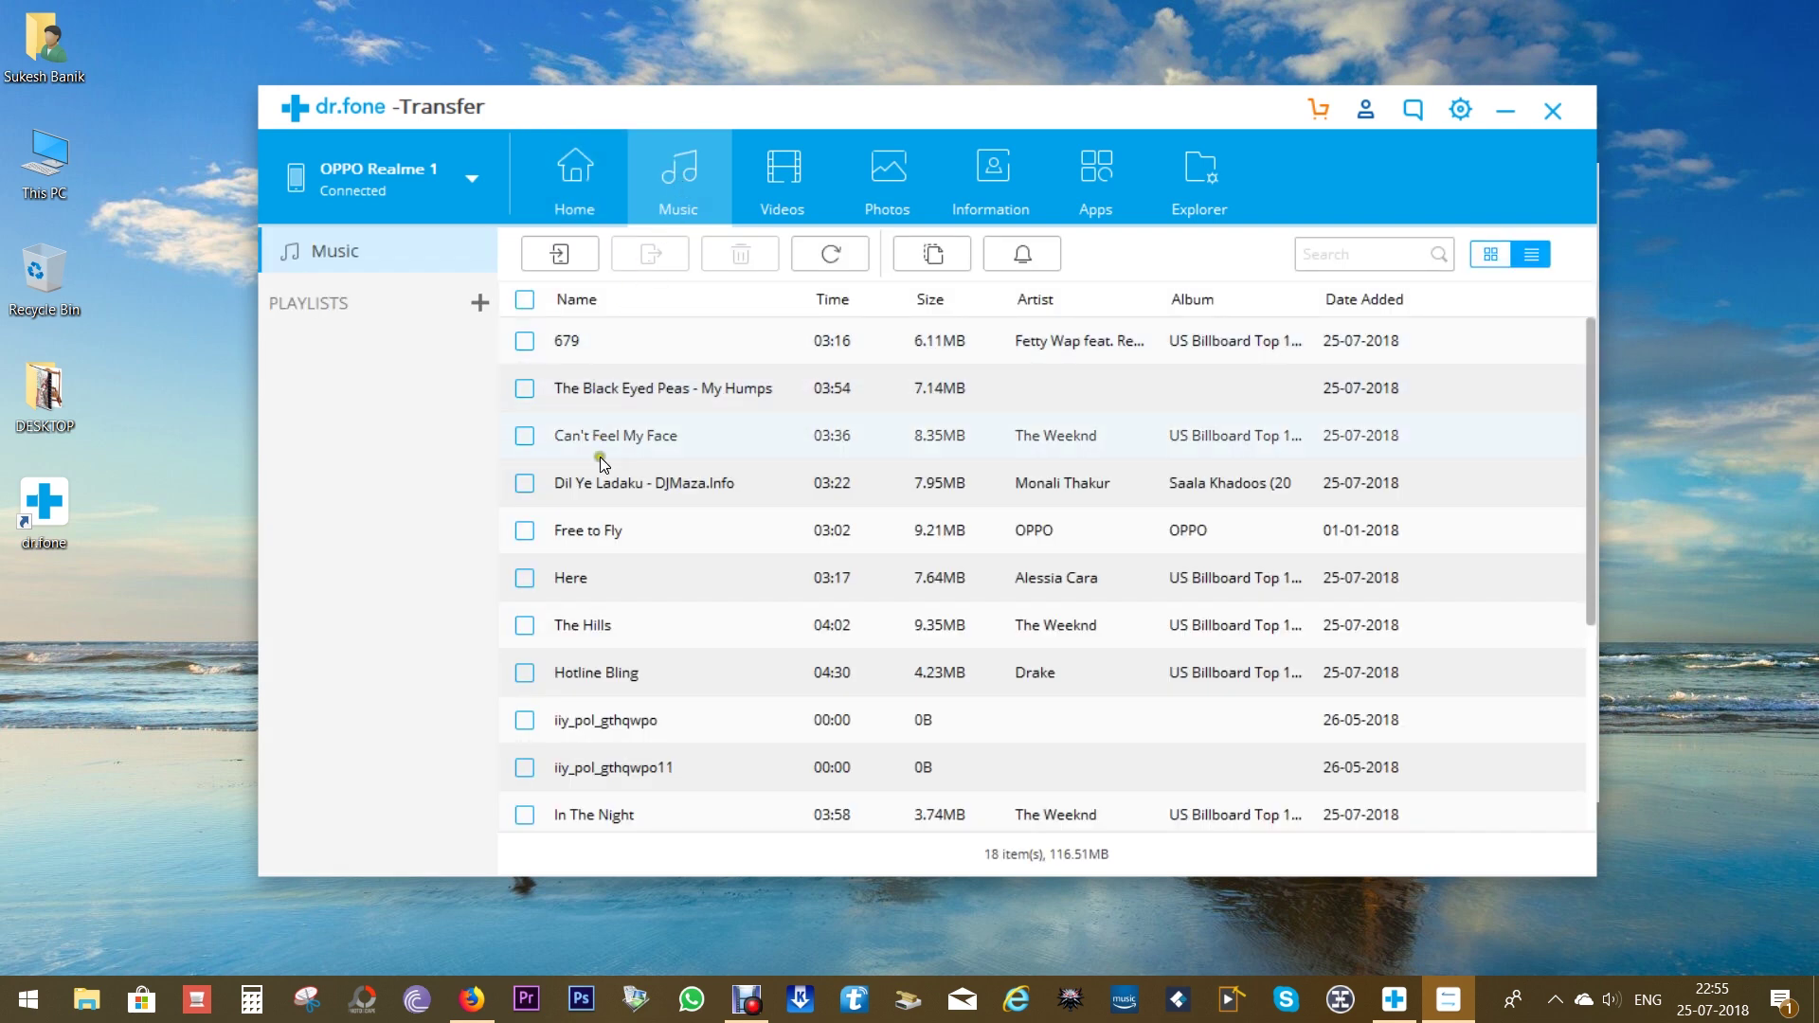
Step: Export the songs Here and Free to Fly to the Galaxy J7 (2016)
{"action": "left_click", "coordinate": [524, 578]}
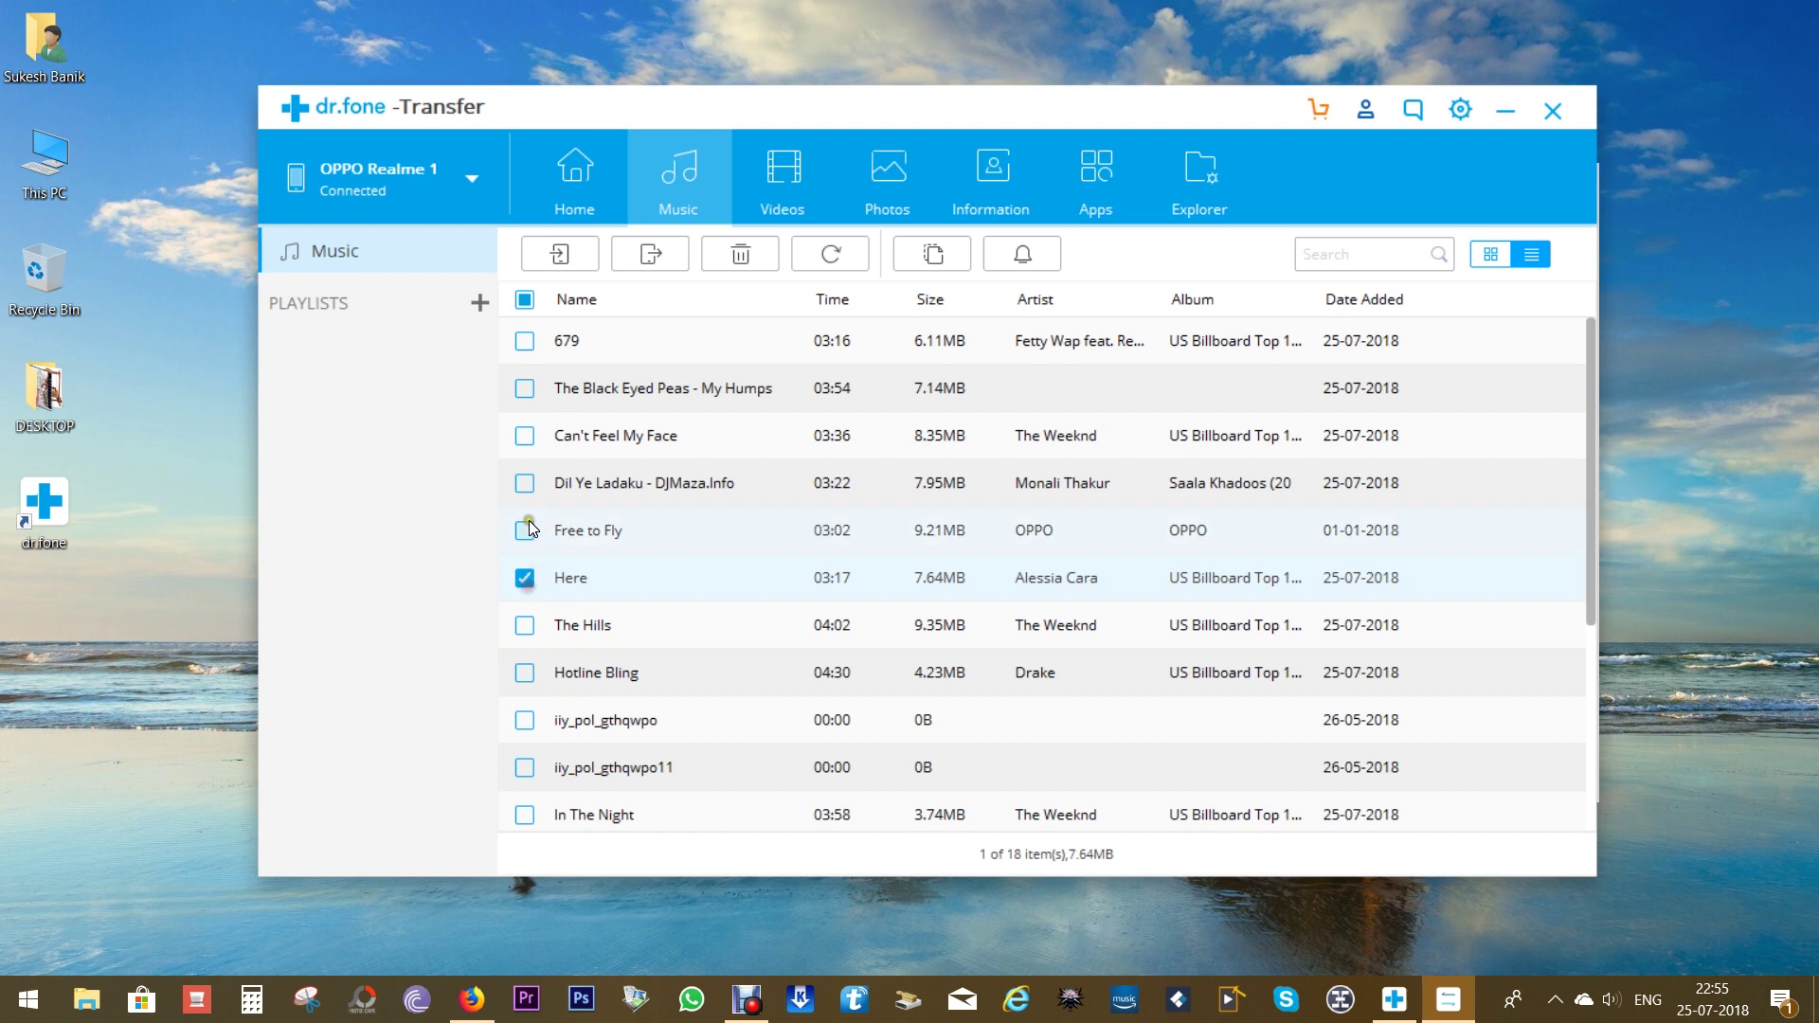
{"action": "left_click", "coordinate": [526, 532]}
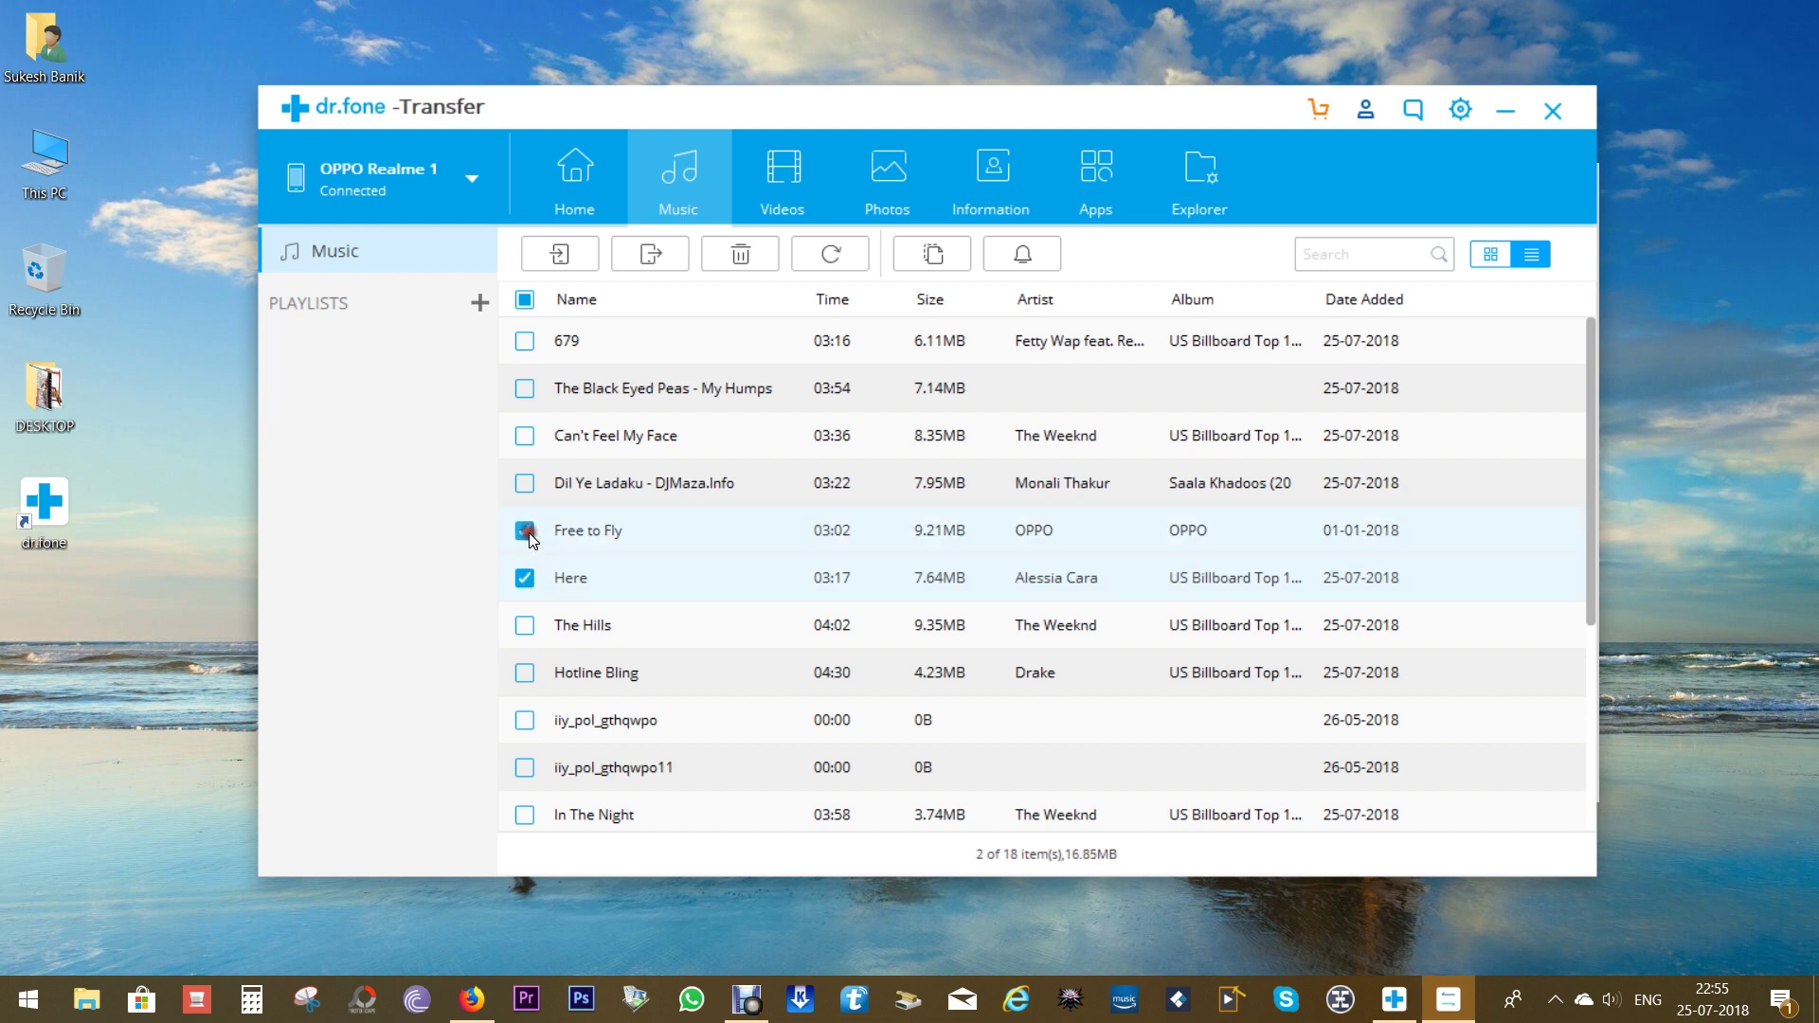
{"action": "left_click", "coordinate": [650, 256]}
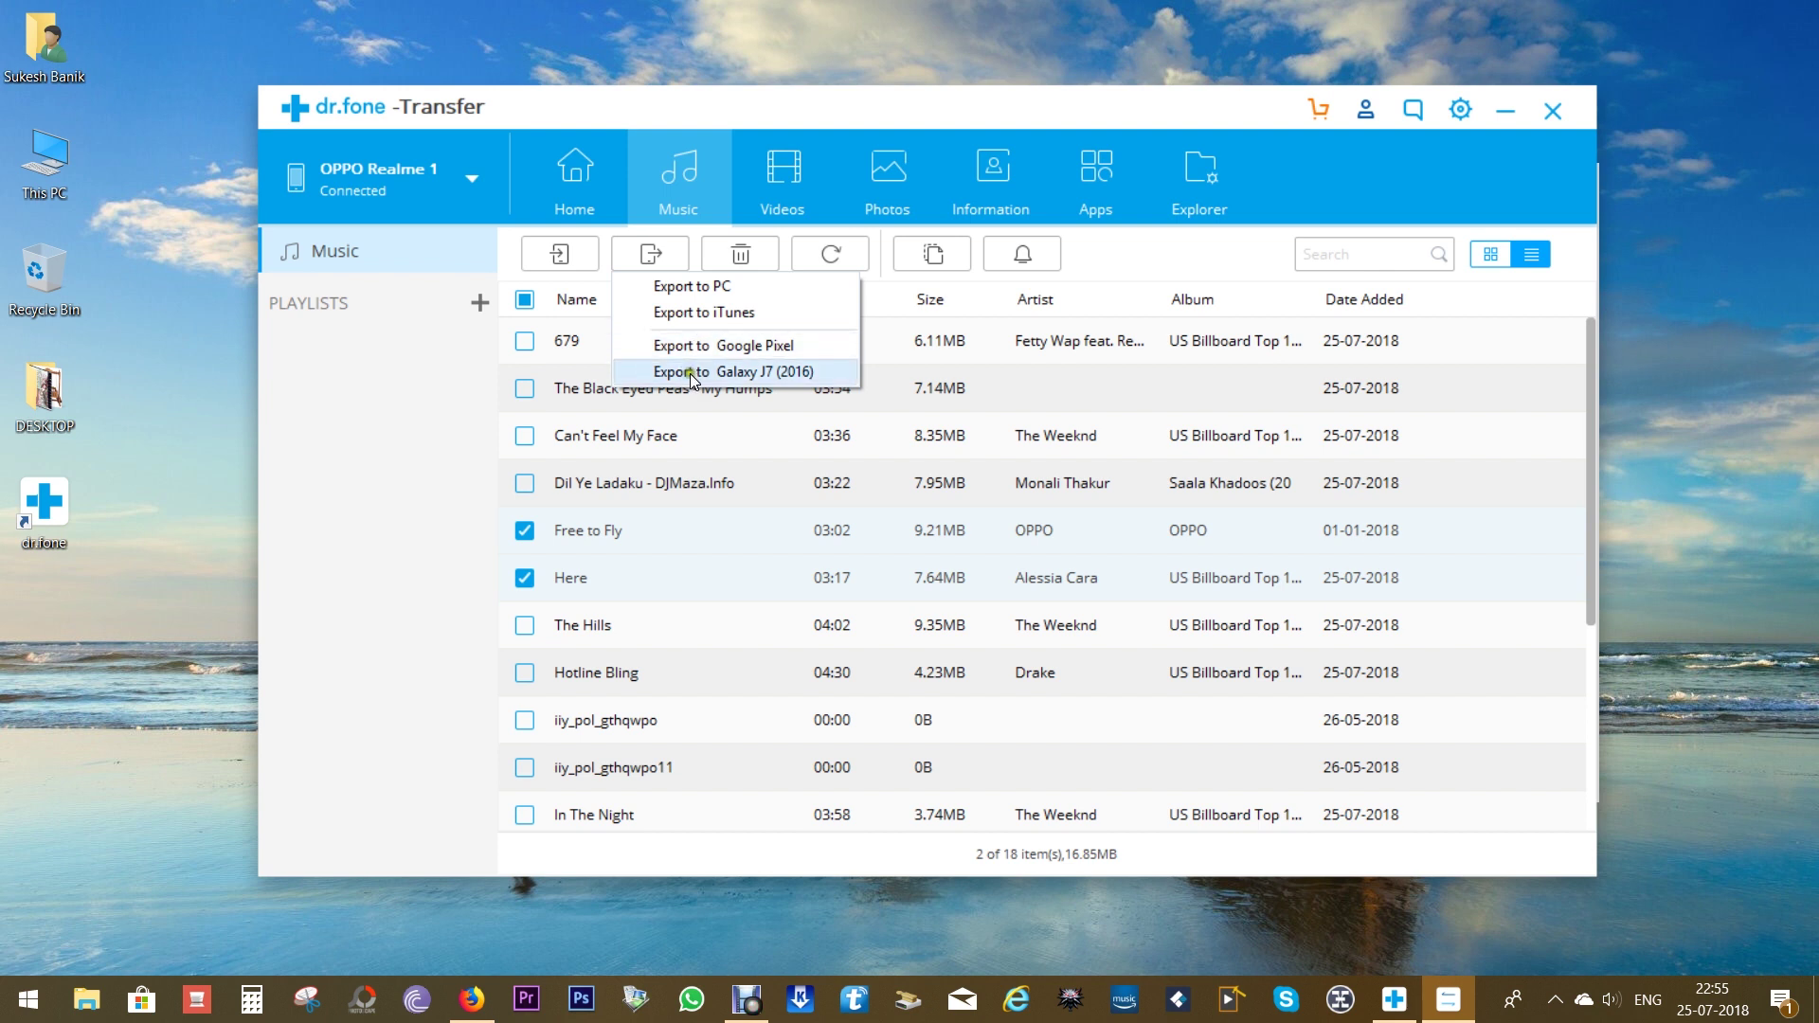
{"action": "left_click", "coordinate": [756, 373]}
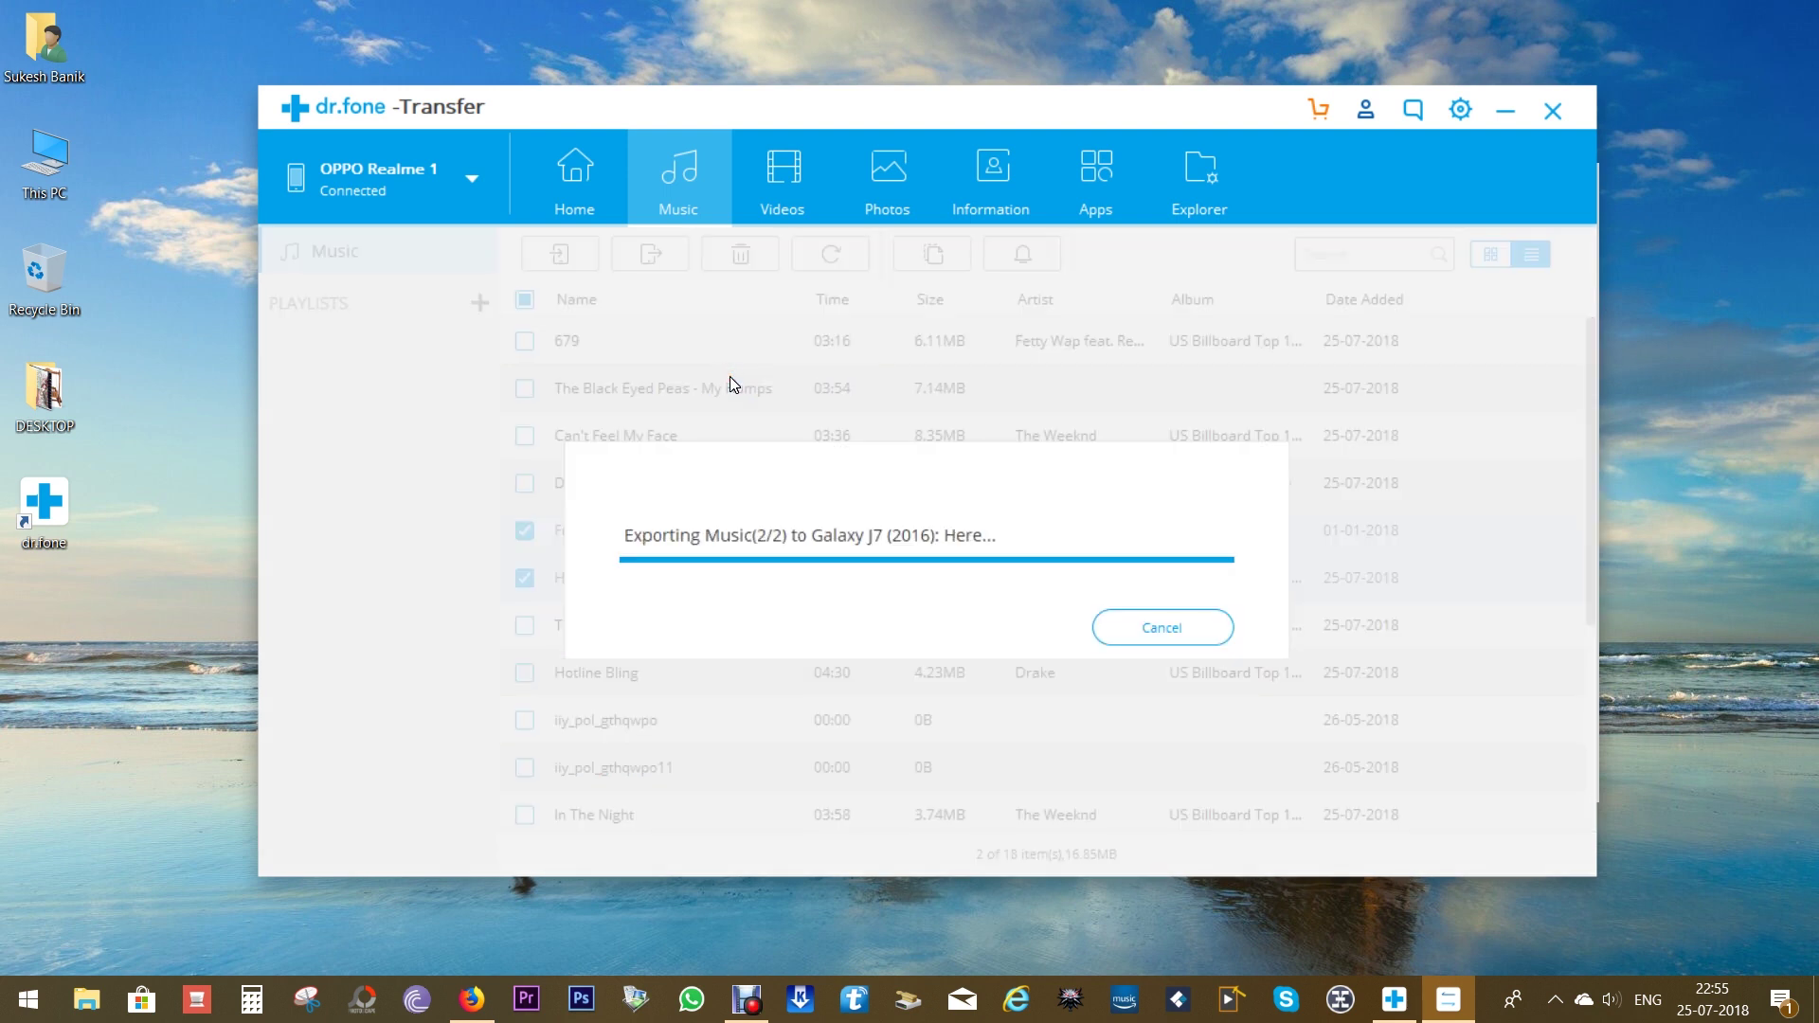
{"action": "left_click", "coordinate": [1136, 624]}
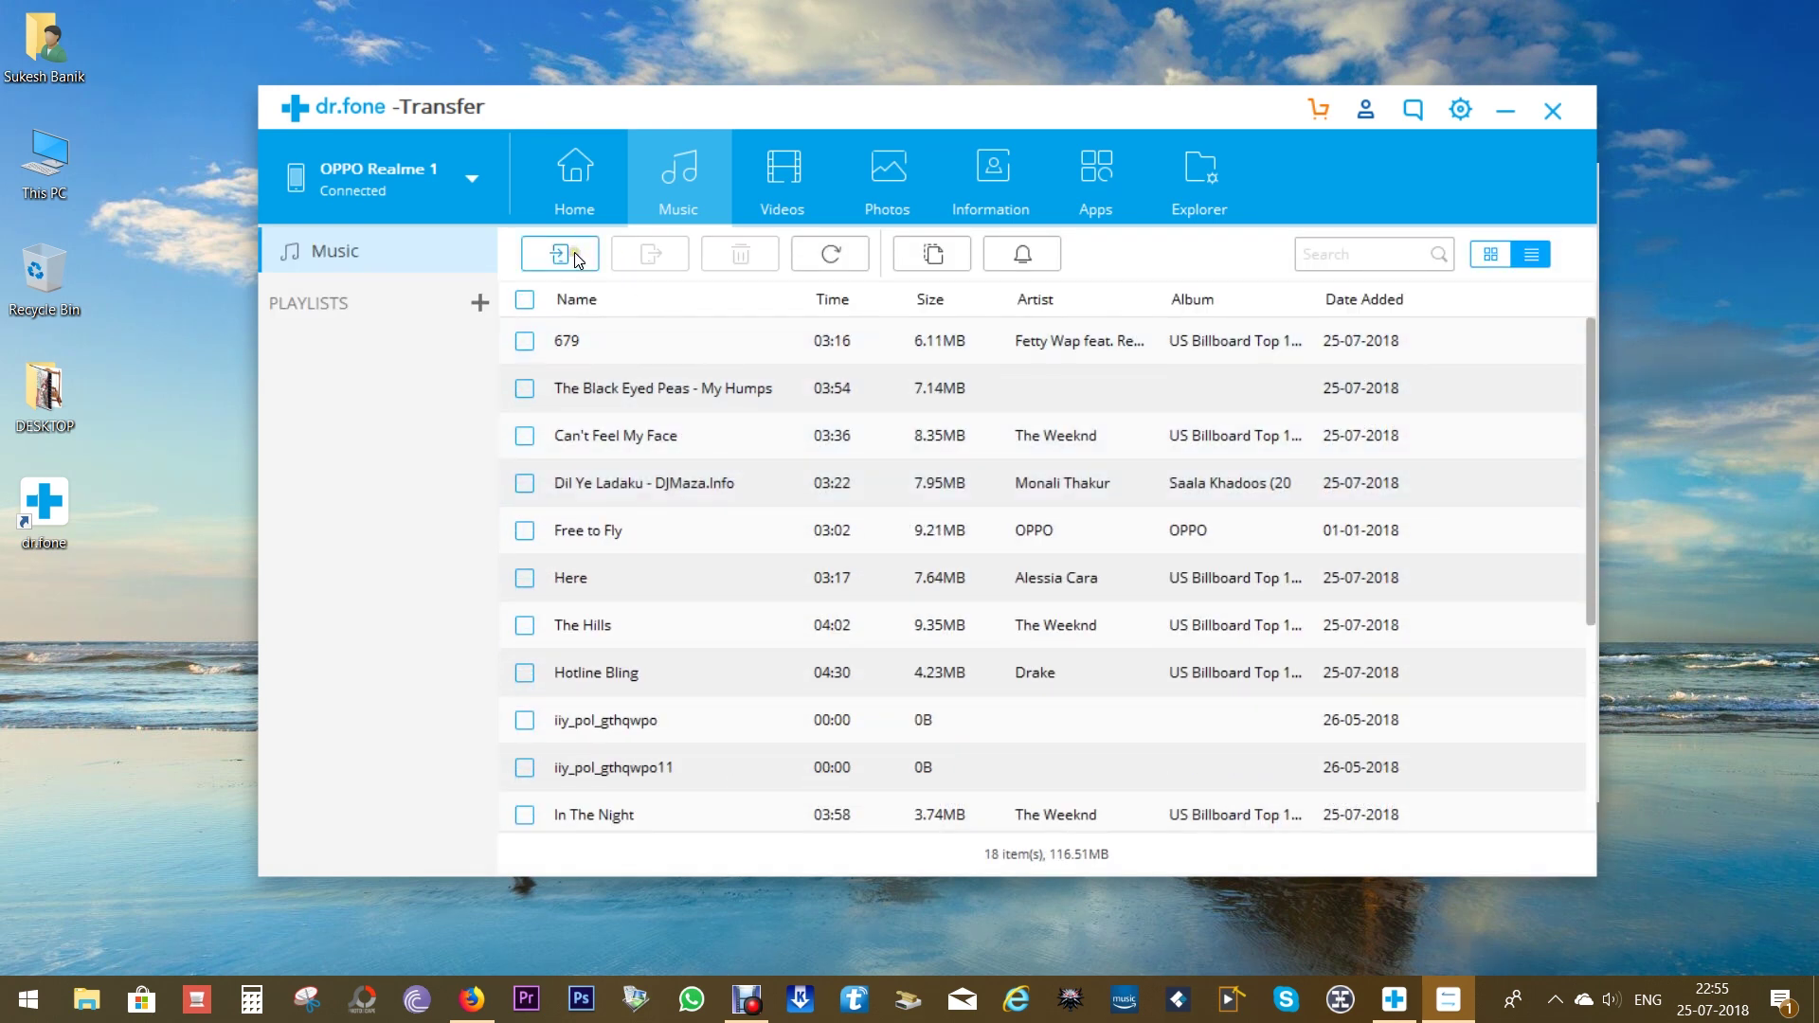
Step: Try importing the Dil Ye Ladaku MP3 from MUSIC\Fav, skip it as a duplicate, and switch to tile view
{"action": "left_click", "coordinate": [575, 259]}
{"action": "left_click", "coordinate": [587, 286]}
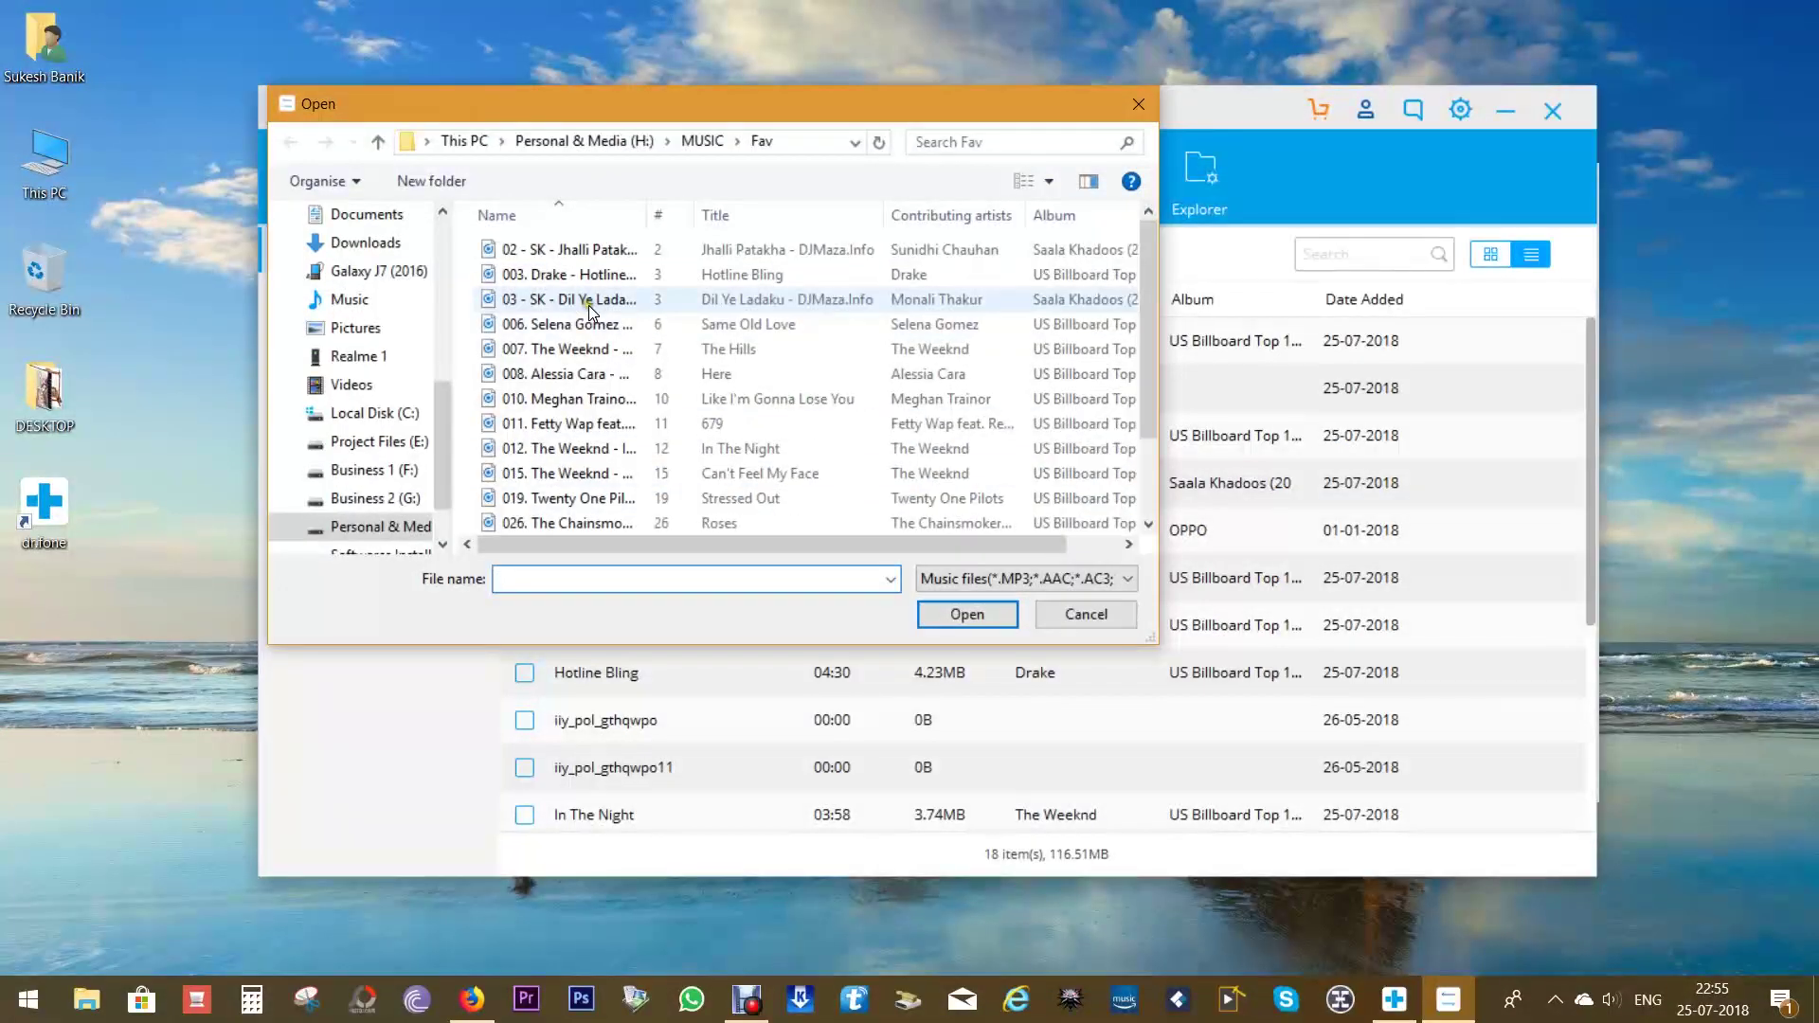
{"action": "left_click", "coordinate": [589, 302]}
{"action": "left_click", "coordinate": [967, 618]}
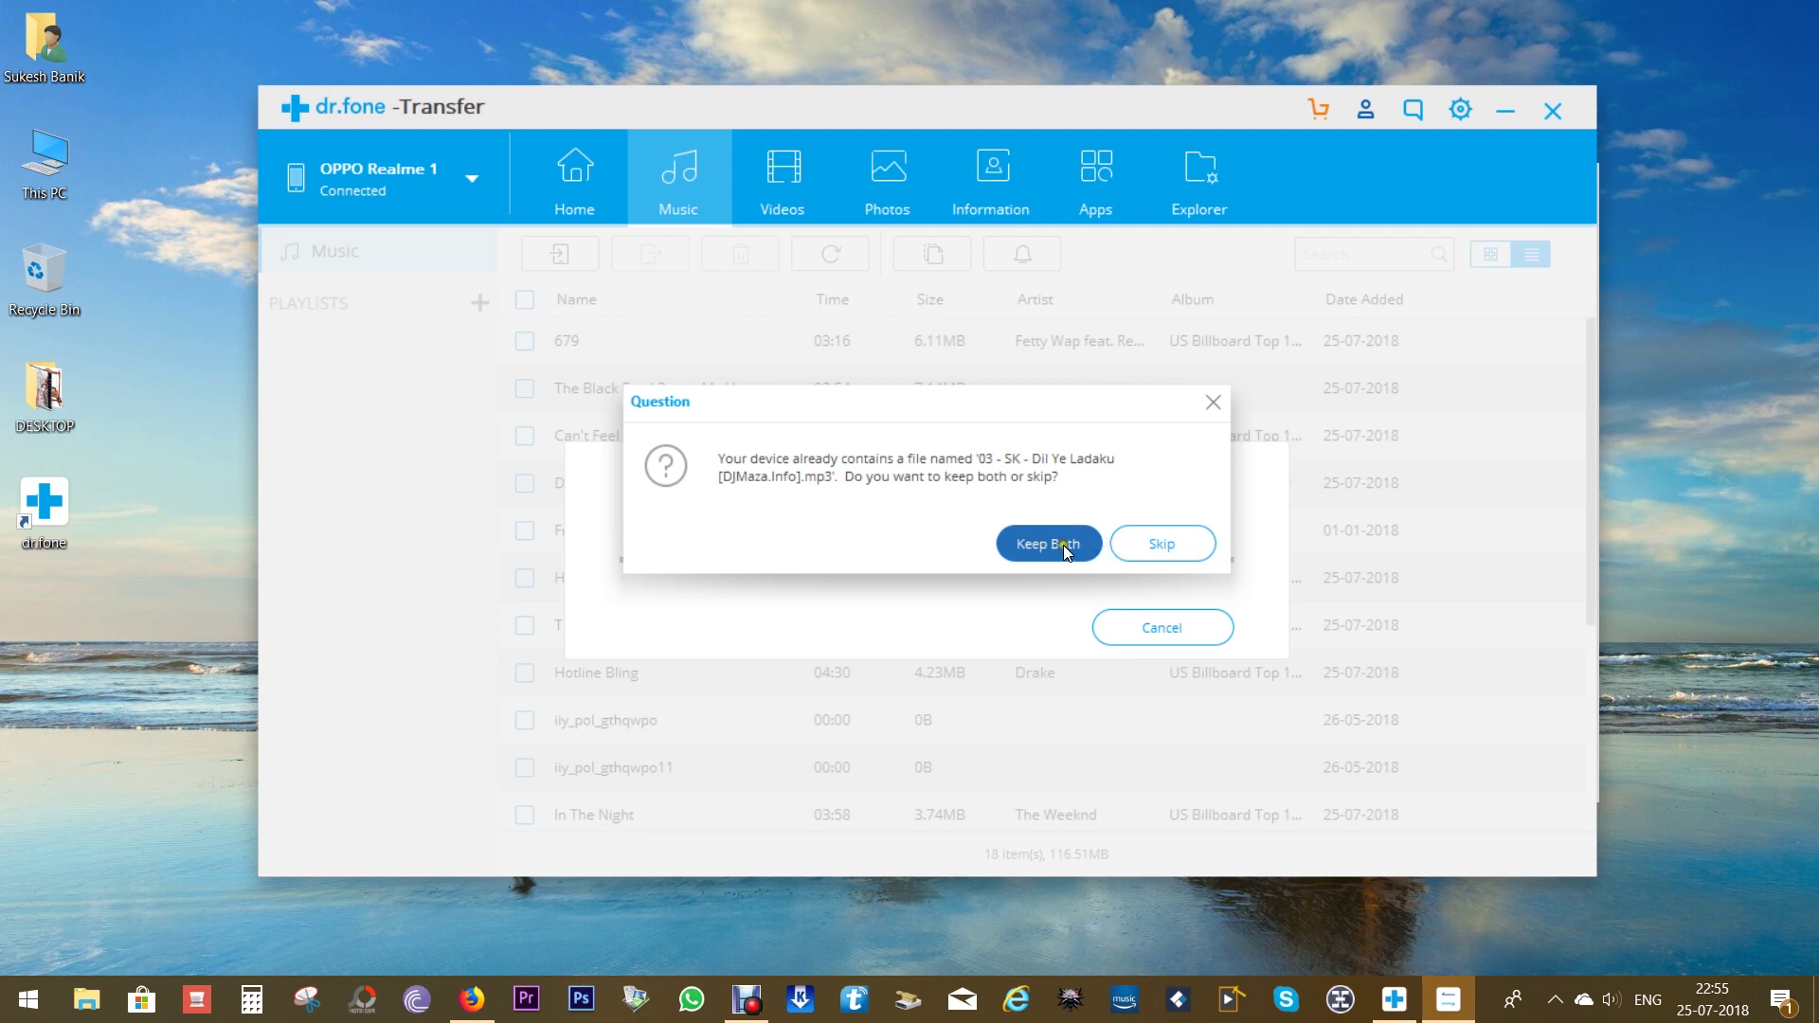
{"action": "left_click", "coordinate": [1146, 549]}
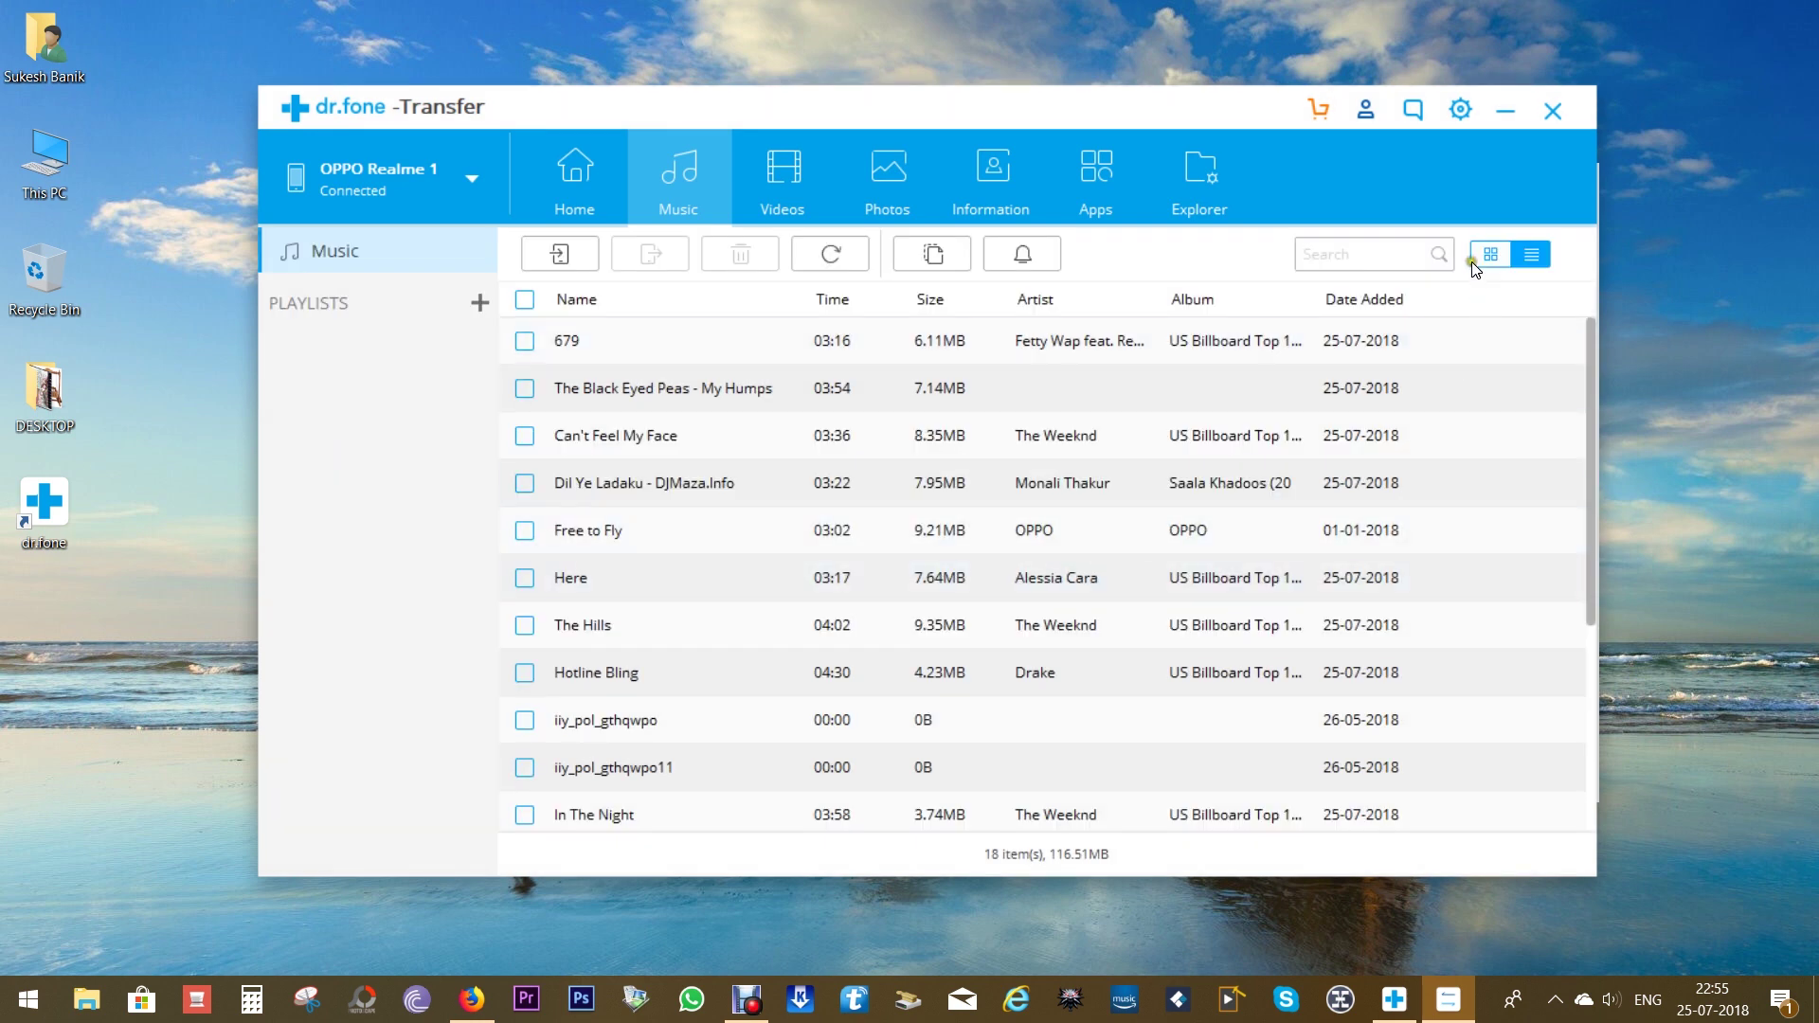
{"action": "left_click", "coordinate": [1487, 256]}
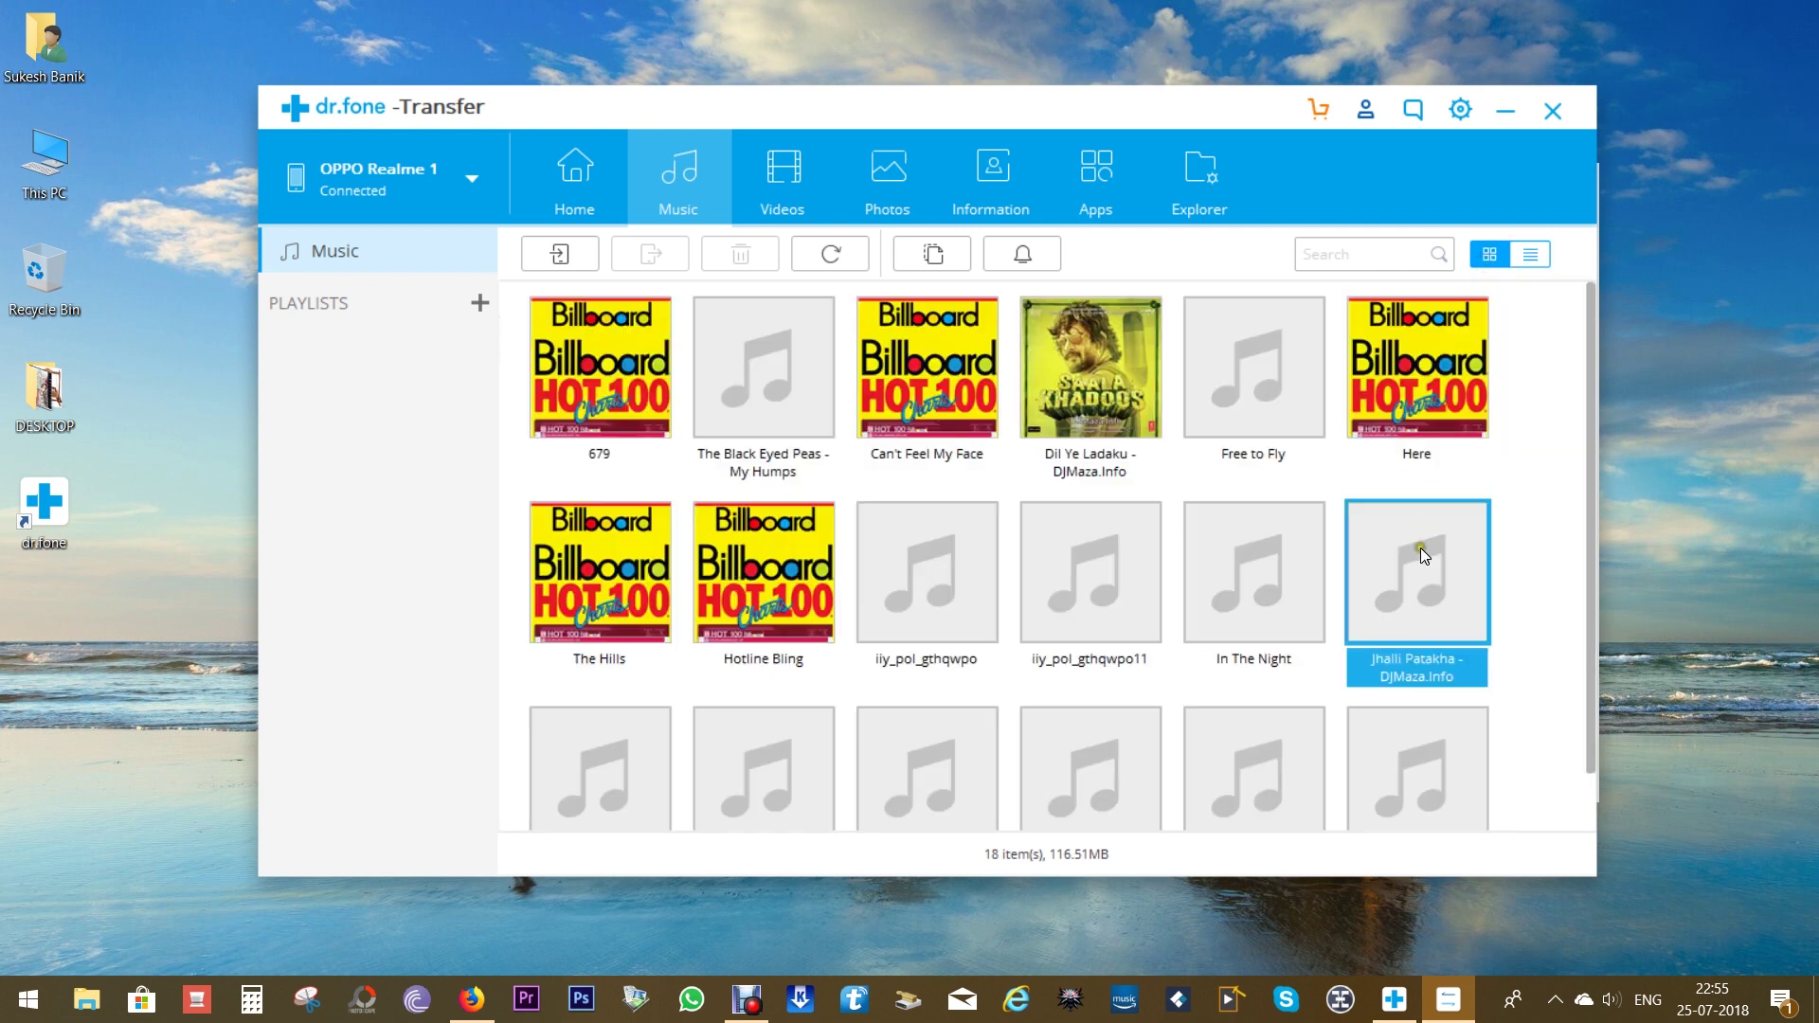
Step: Run DeDuplicate on the songs, finding no duplicates, and start the Ringtone Maker
{"action": "scroll", "coordinate": [1425, 565], "scroll_direction": "down", "scroll_amount": 1}
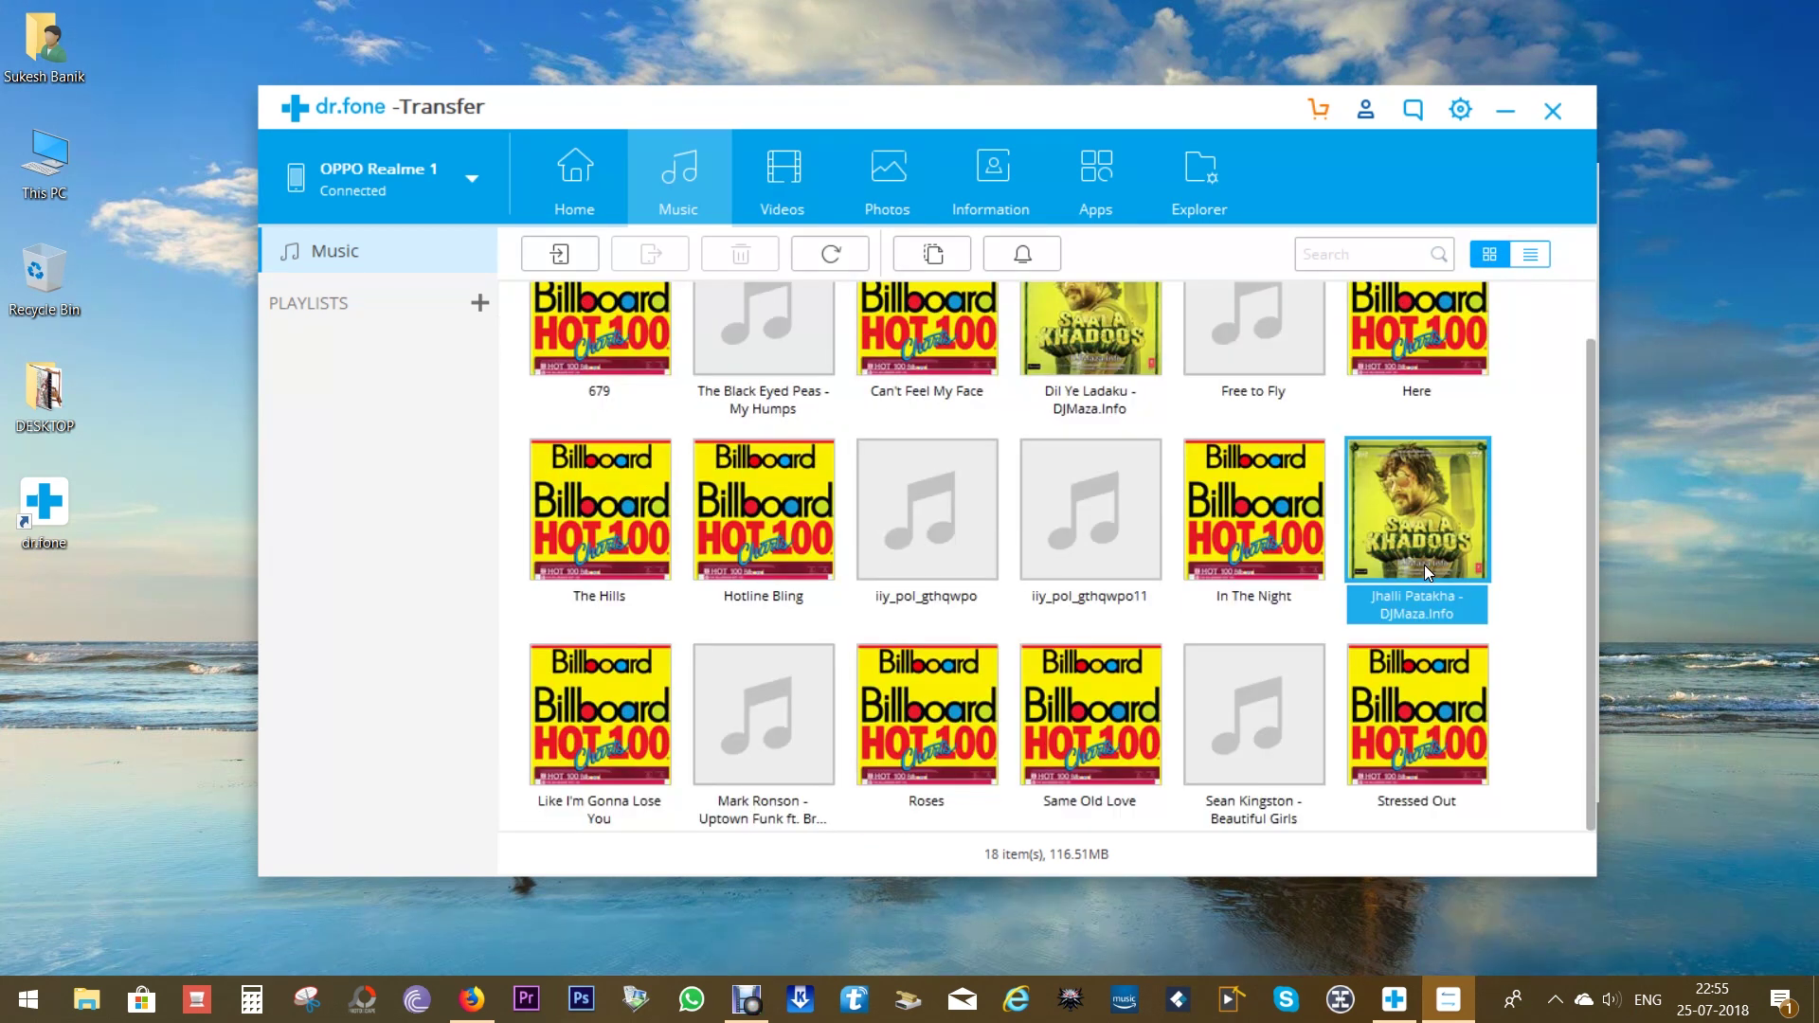
{"action": "left_click", "coordinate": [943, 266]}
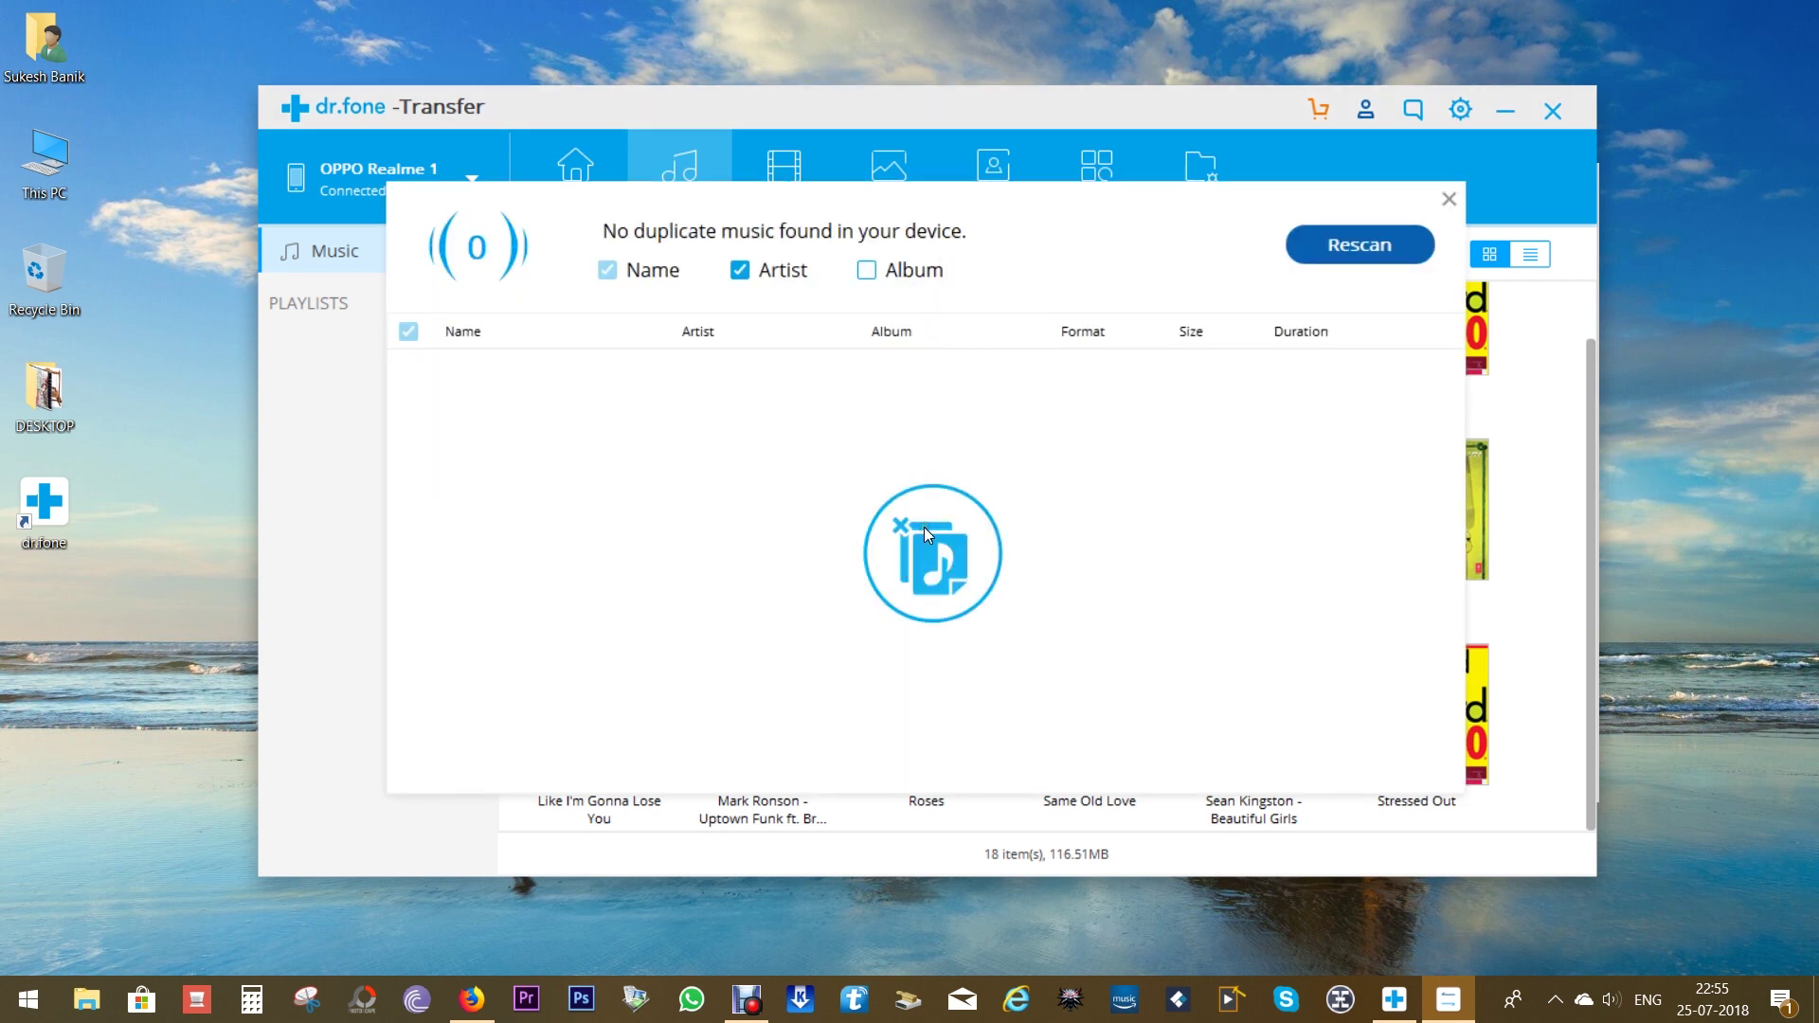
{"action": "left_click", "coordinate": [1444, 198]}
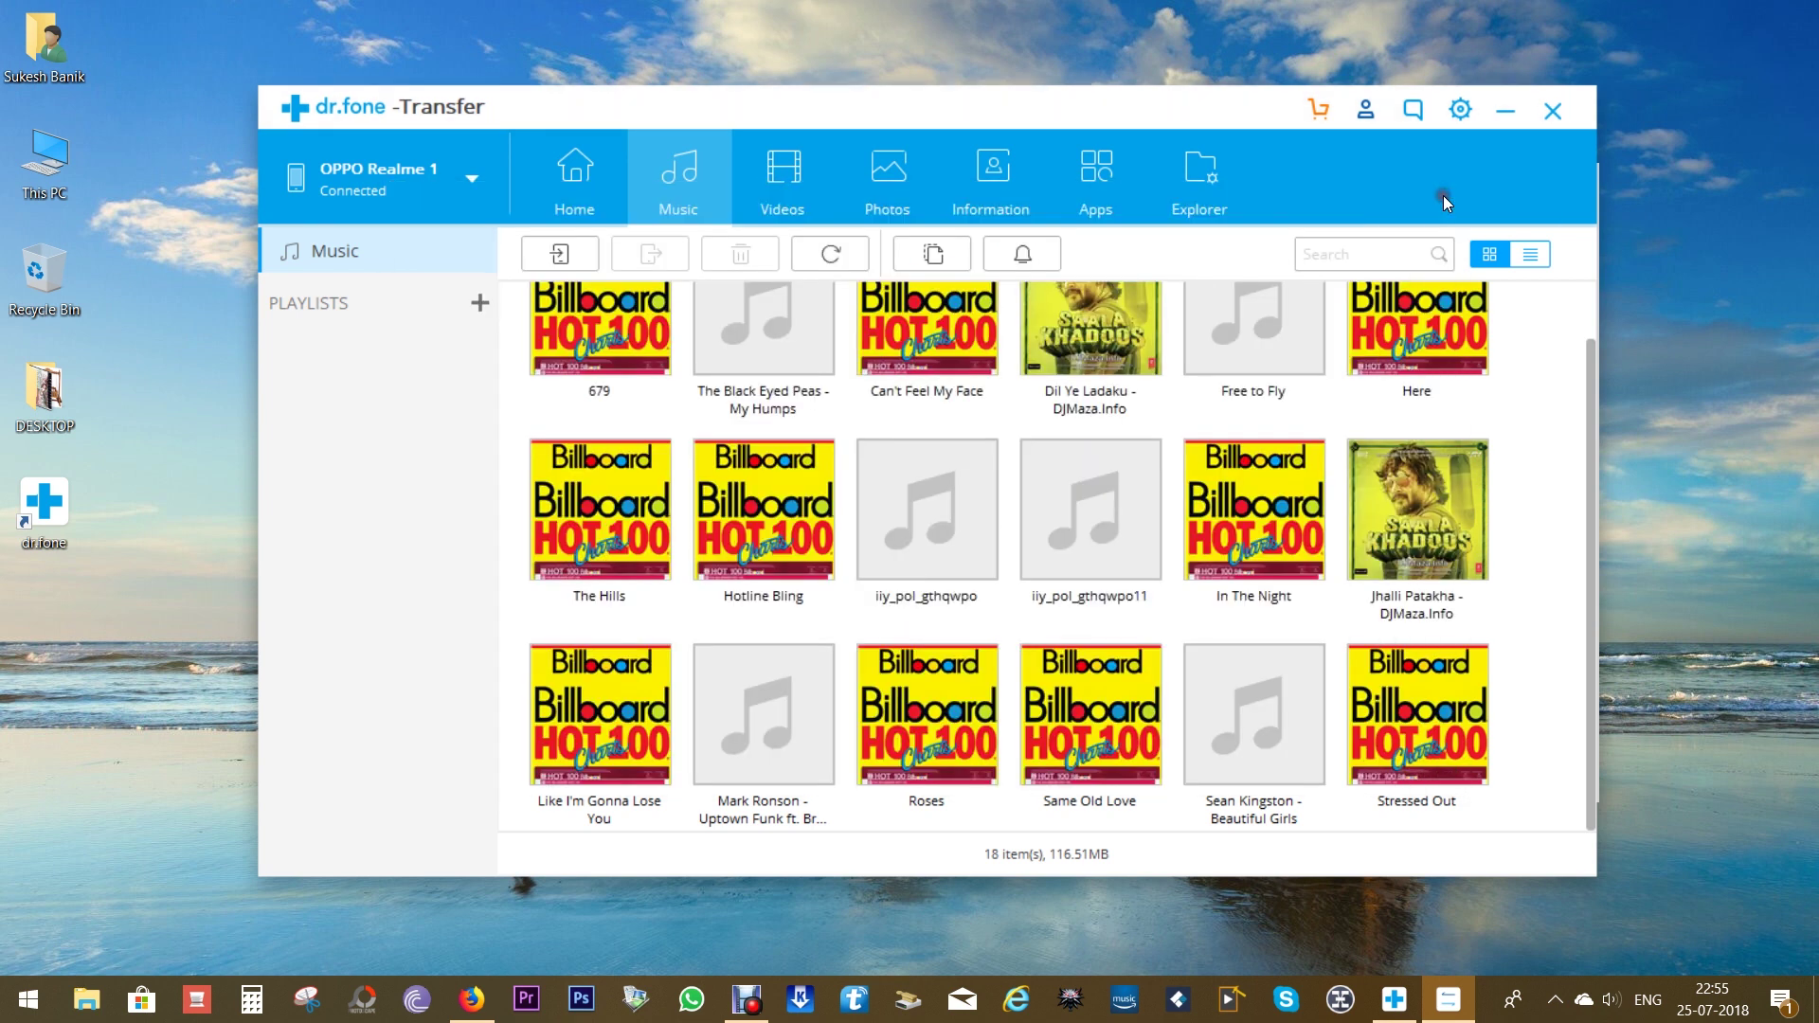
{"action": "left_click", "coordinate": [1026, 253]}
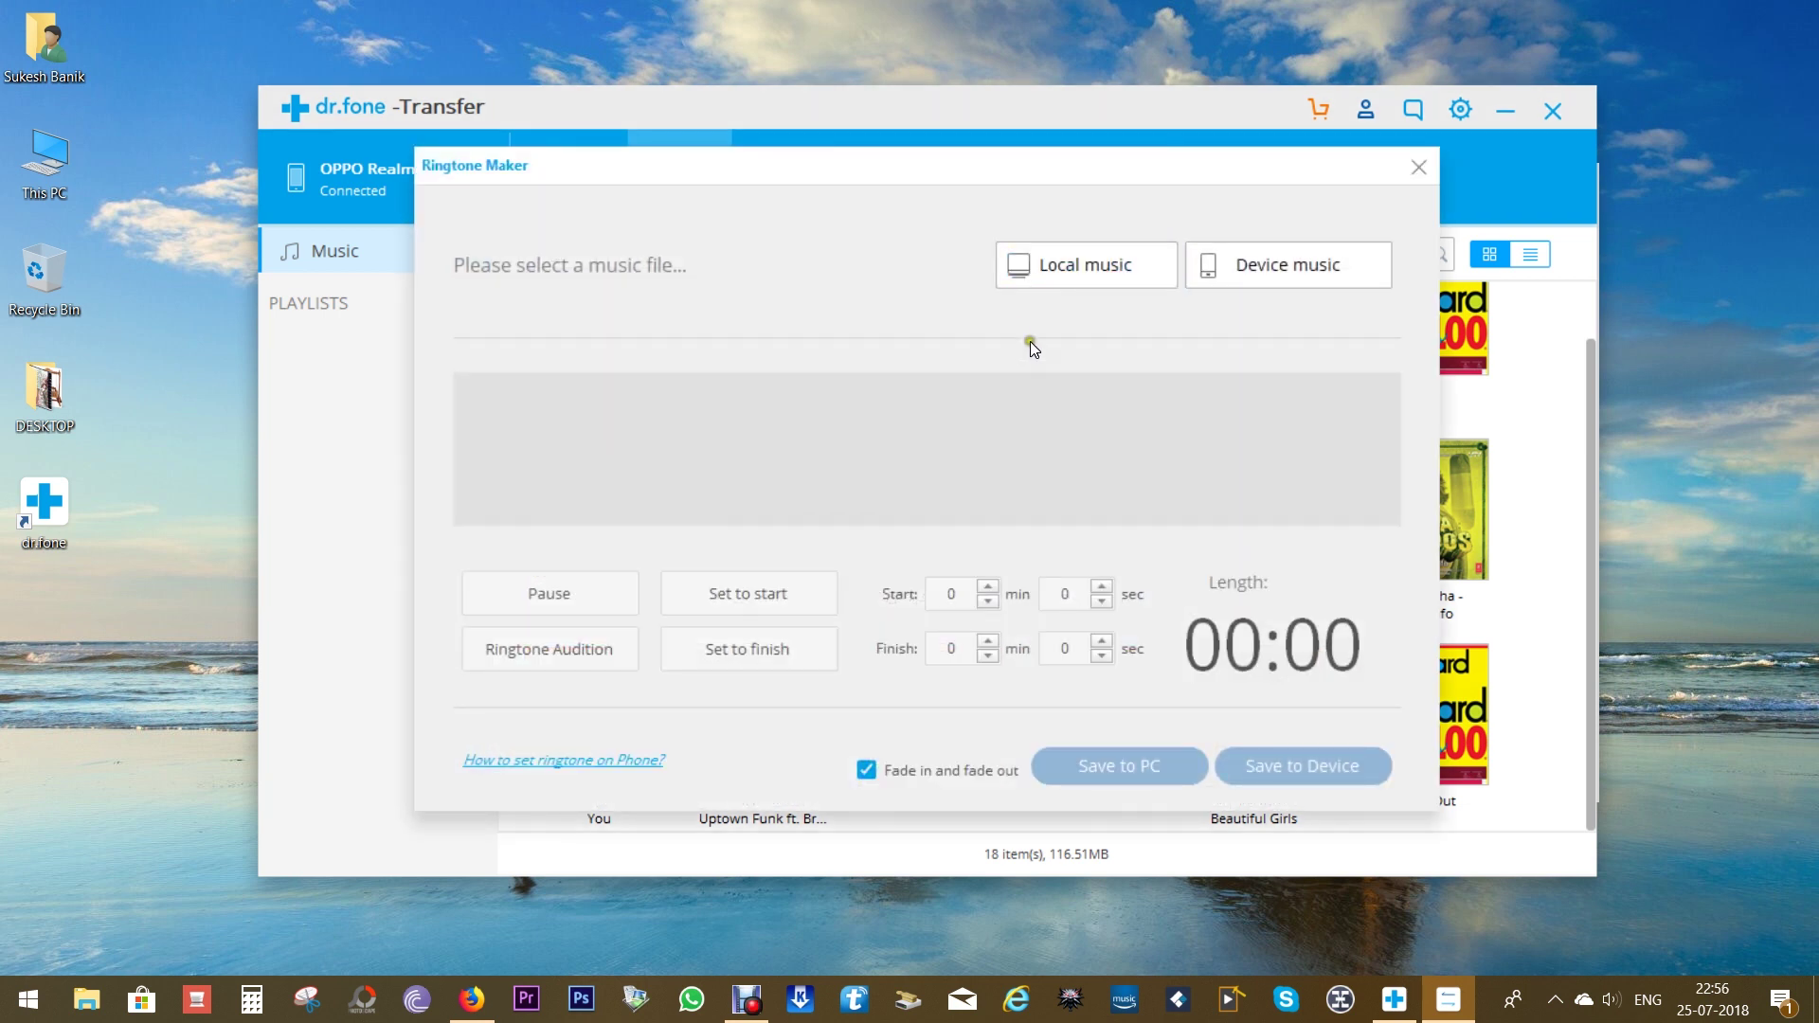
Step: Make a 40-second ringtone from the phone's Dil Ye Ladaku song and save it to the device
{"action": "left_click", "coordinate": [1270, 269]}
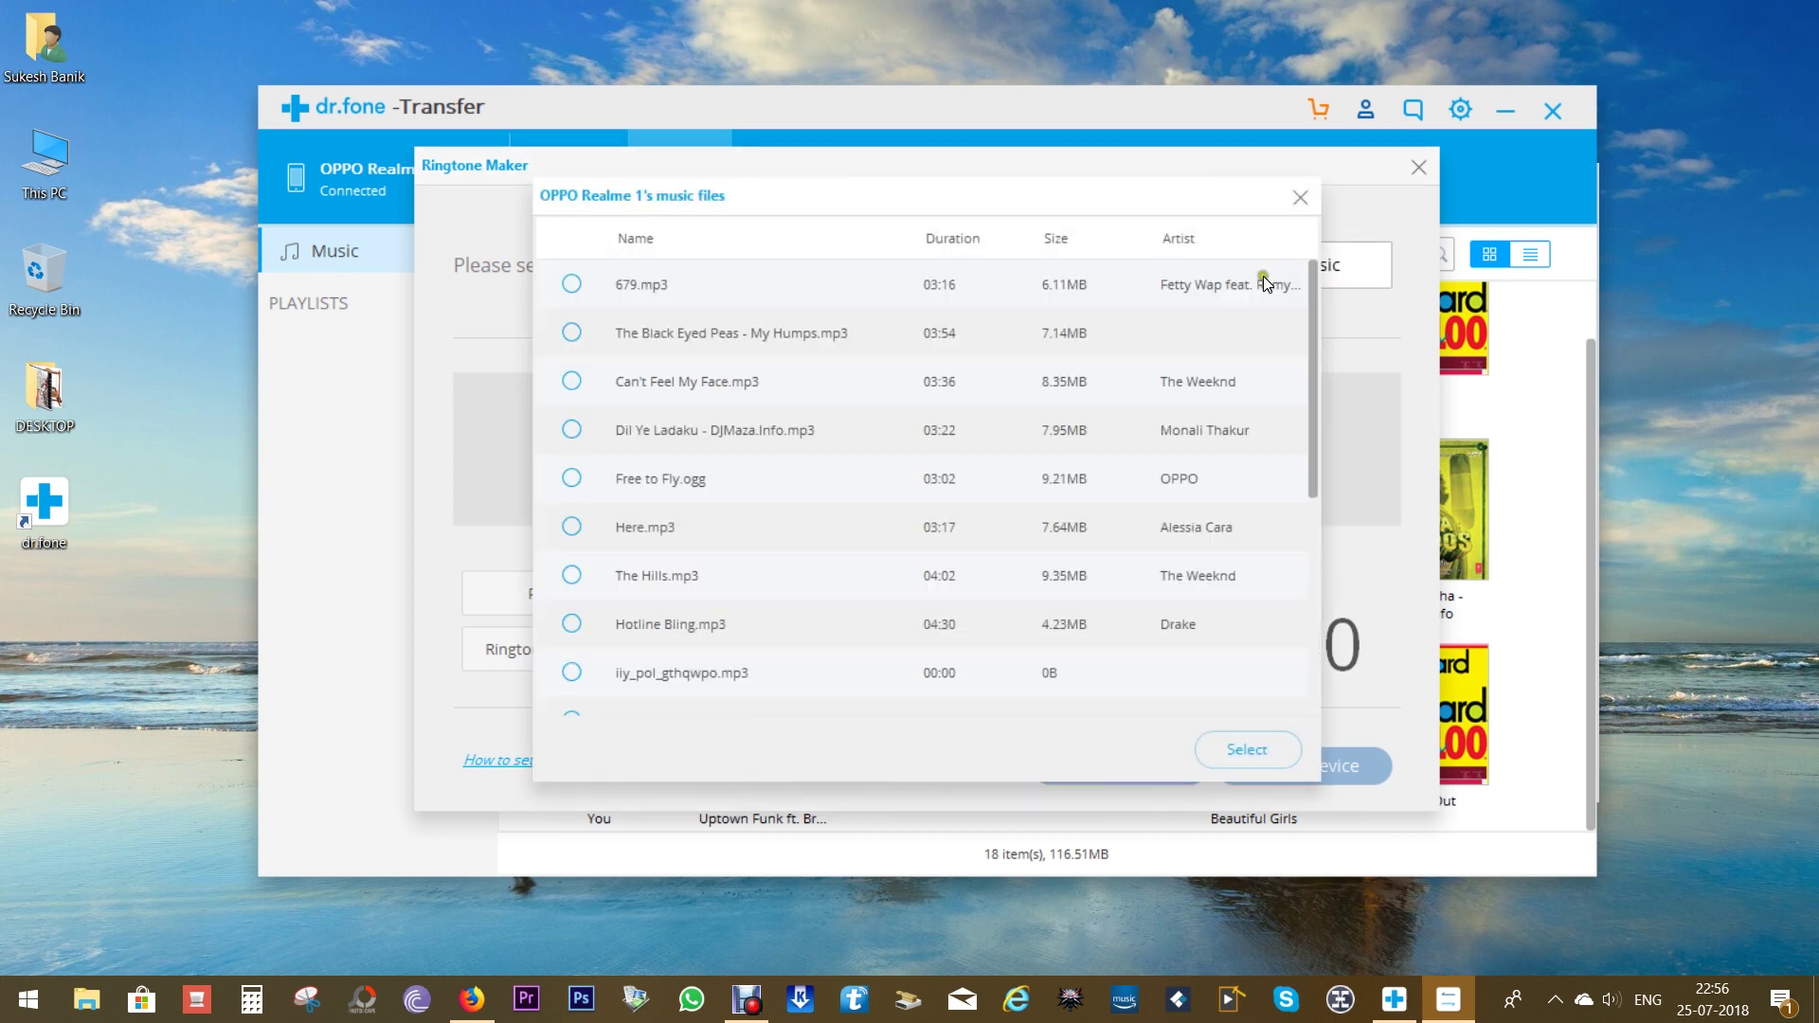
{"action": "left_click", "coordinate": [587, 430]}
{"action": "left_click", "coordinate": [1245, 750]}
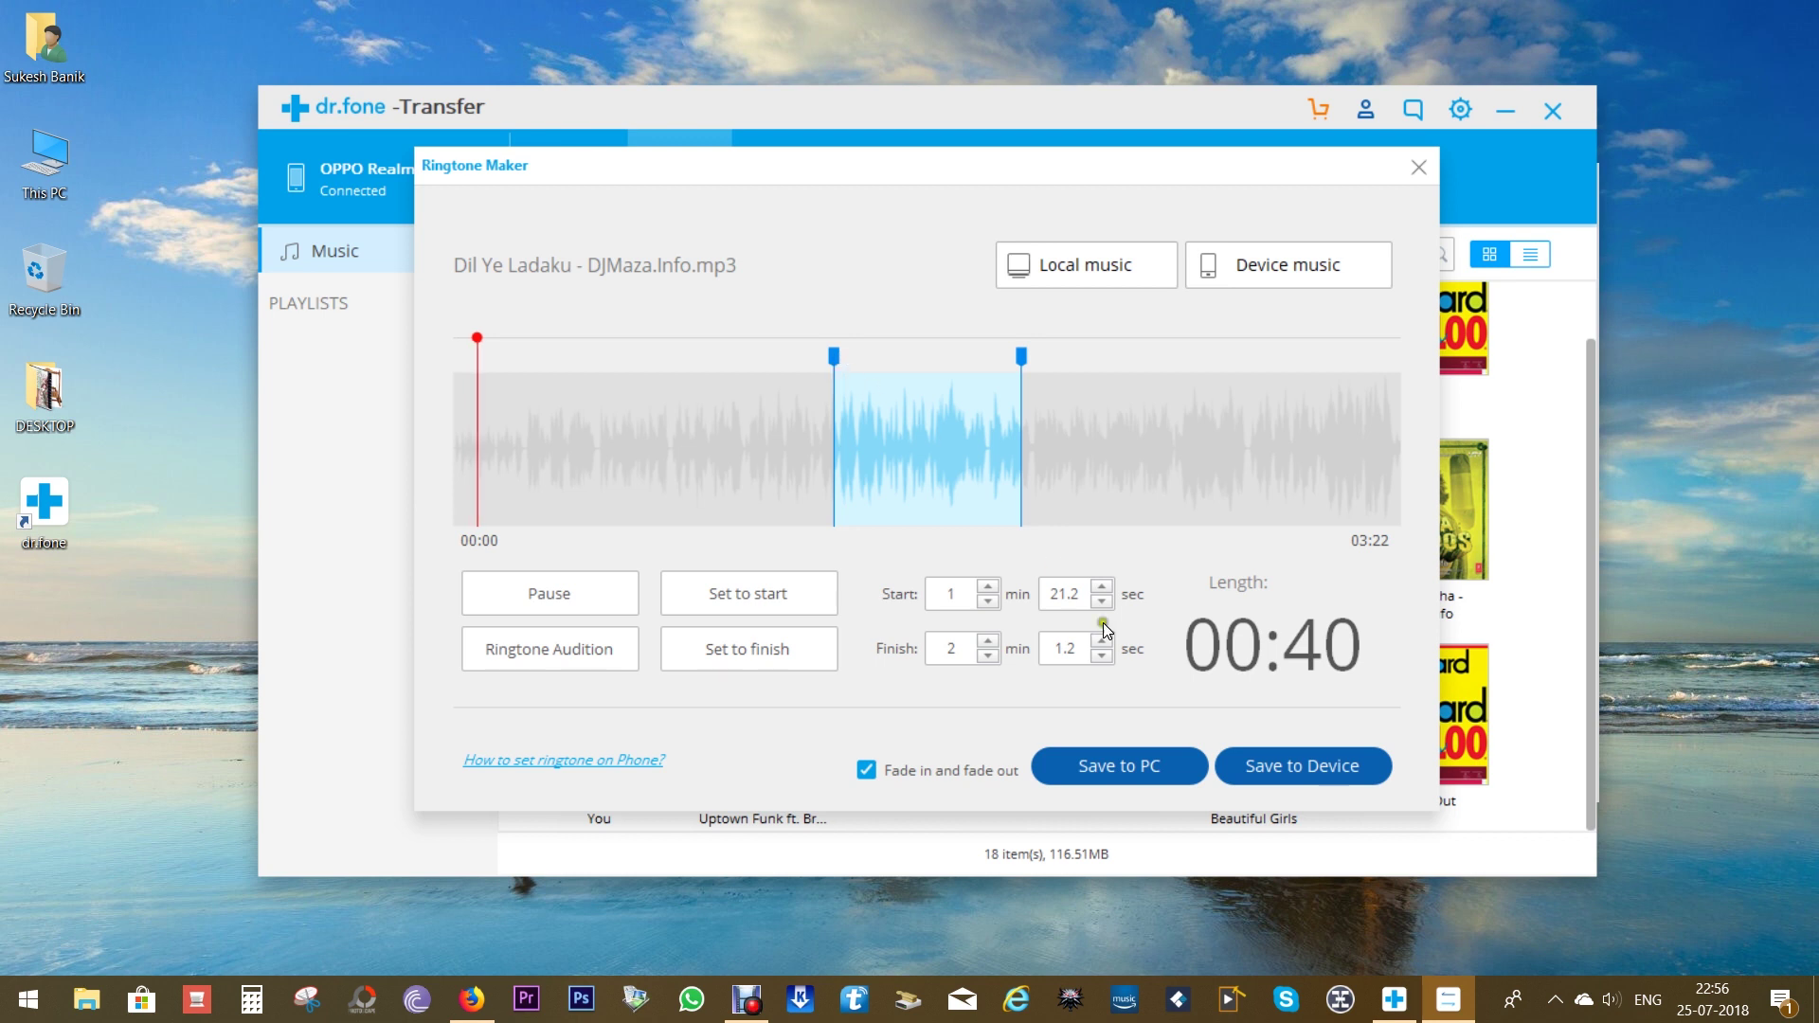
{"action": "left_click", "coordinate": [1273, 771]}
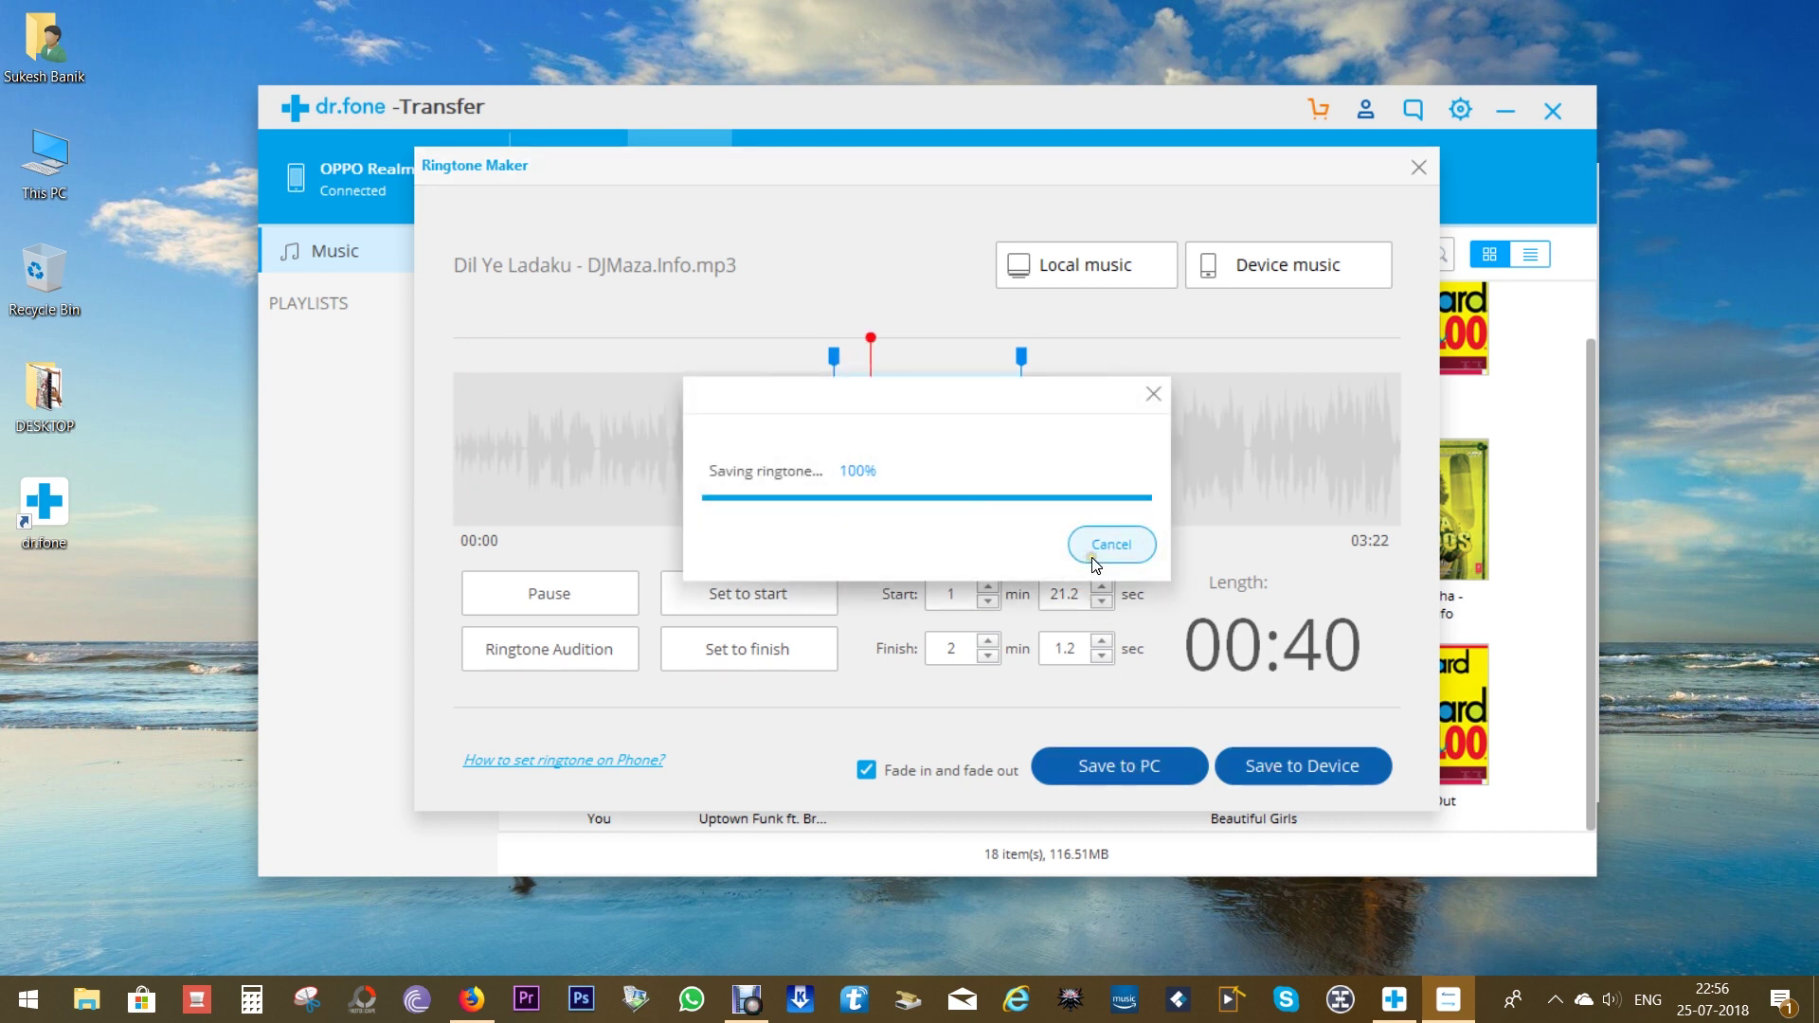
{"action": "left_click", "coordinate": [1419, 164]}
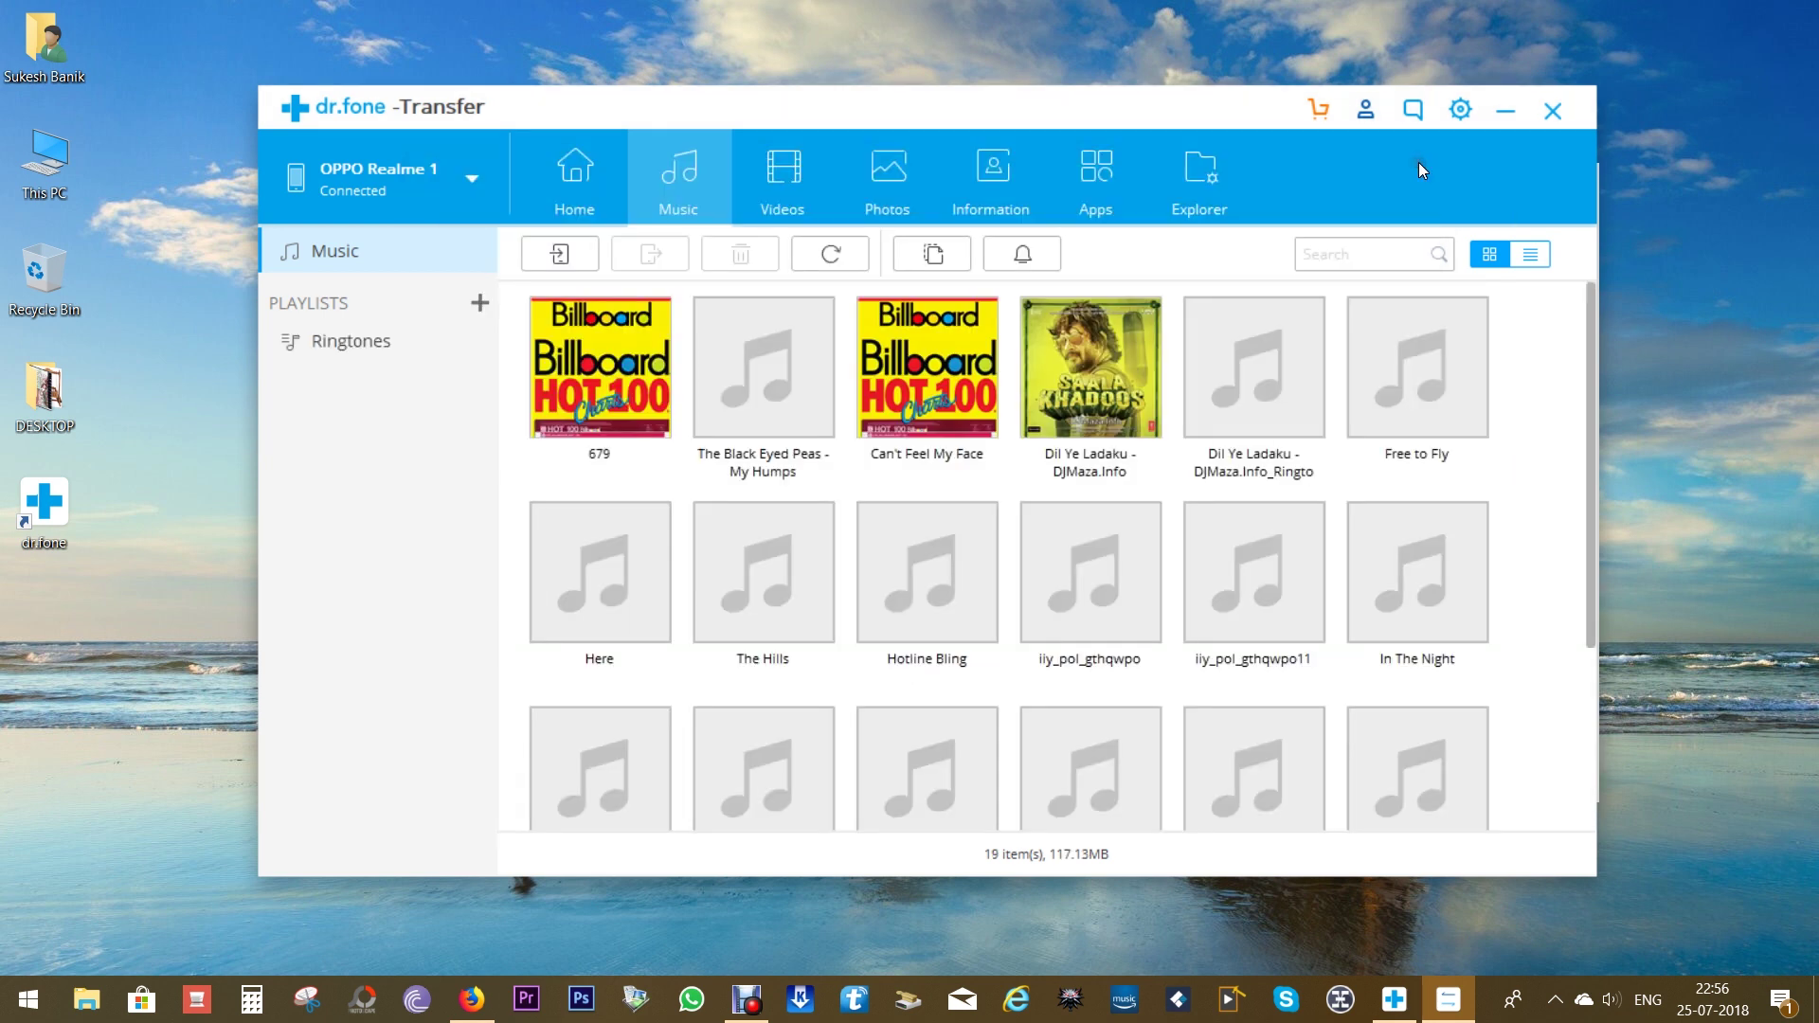
Step: Check the new ringtone in the Ringtones playlist, then return to the full music library
{"action": "left_click", "coordinate": [383, 350]}
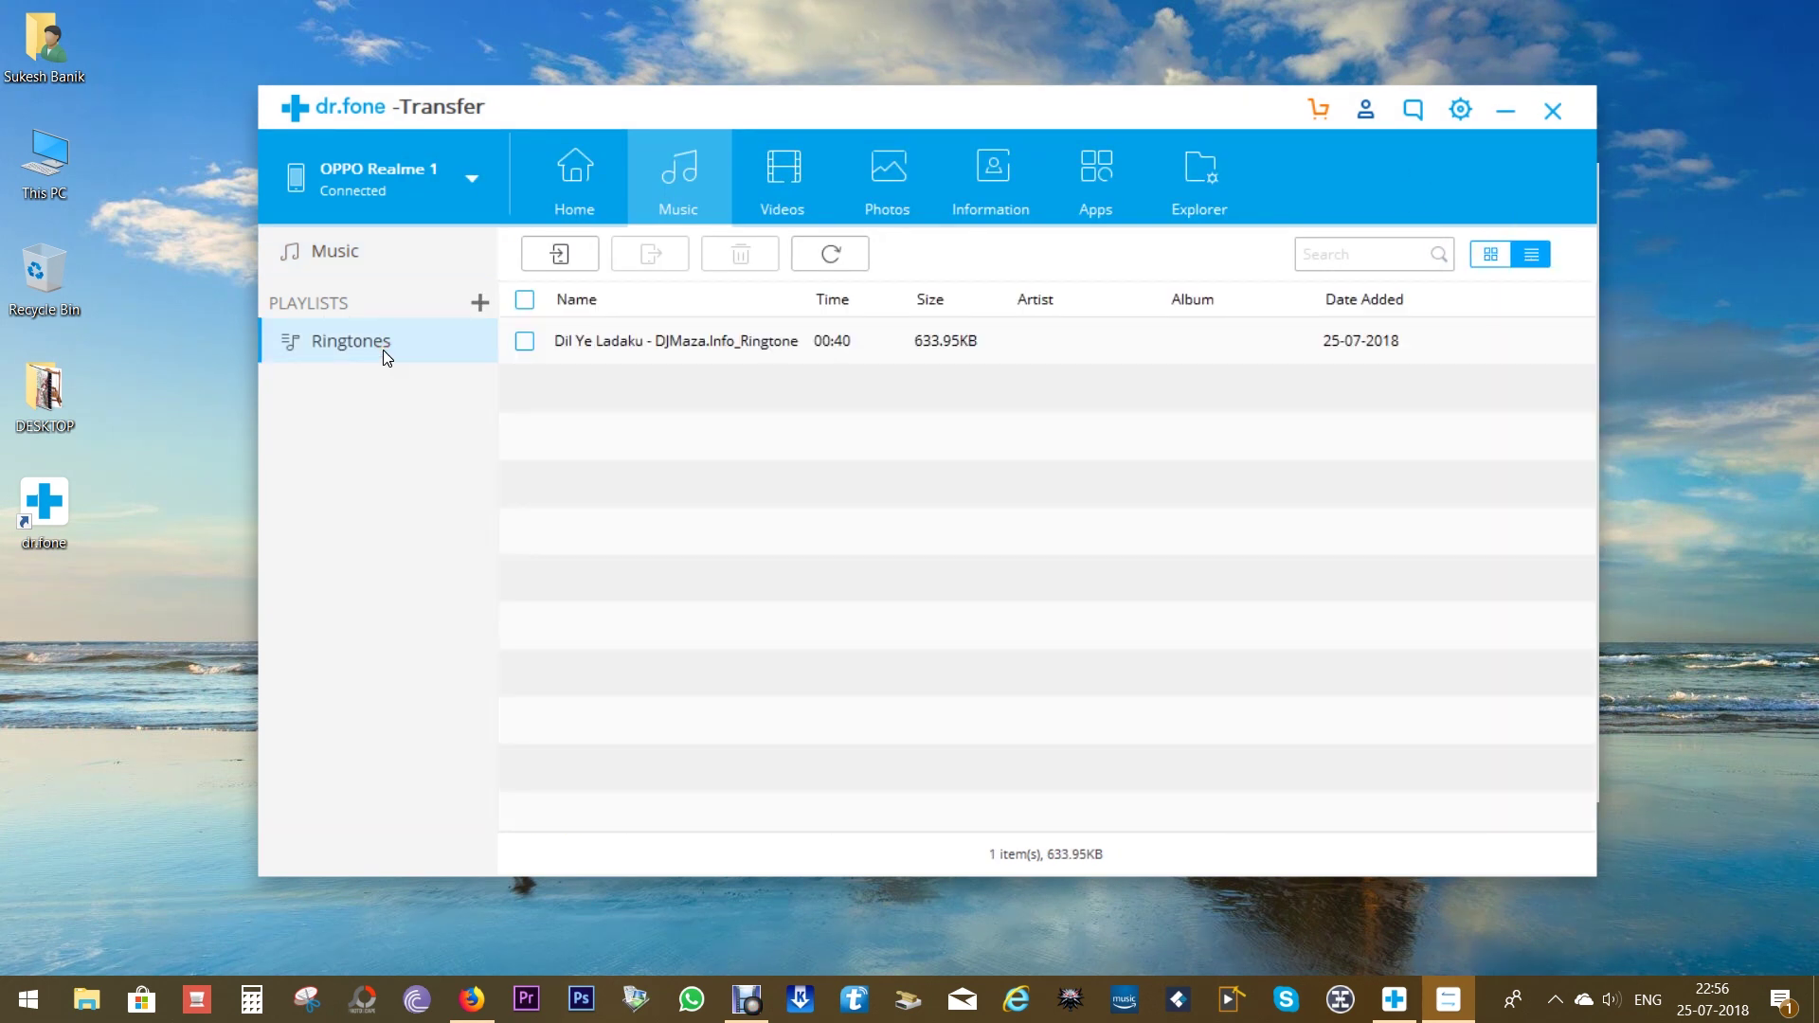
{"action": "left_click", "coordinate": [625, 345]}
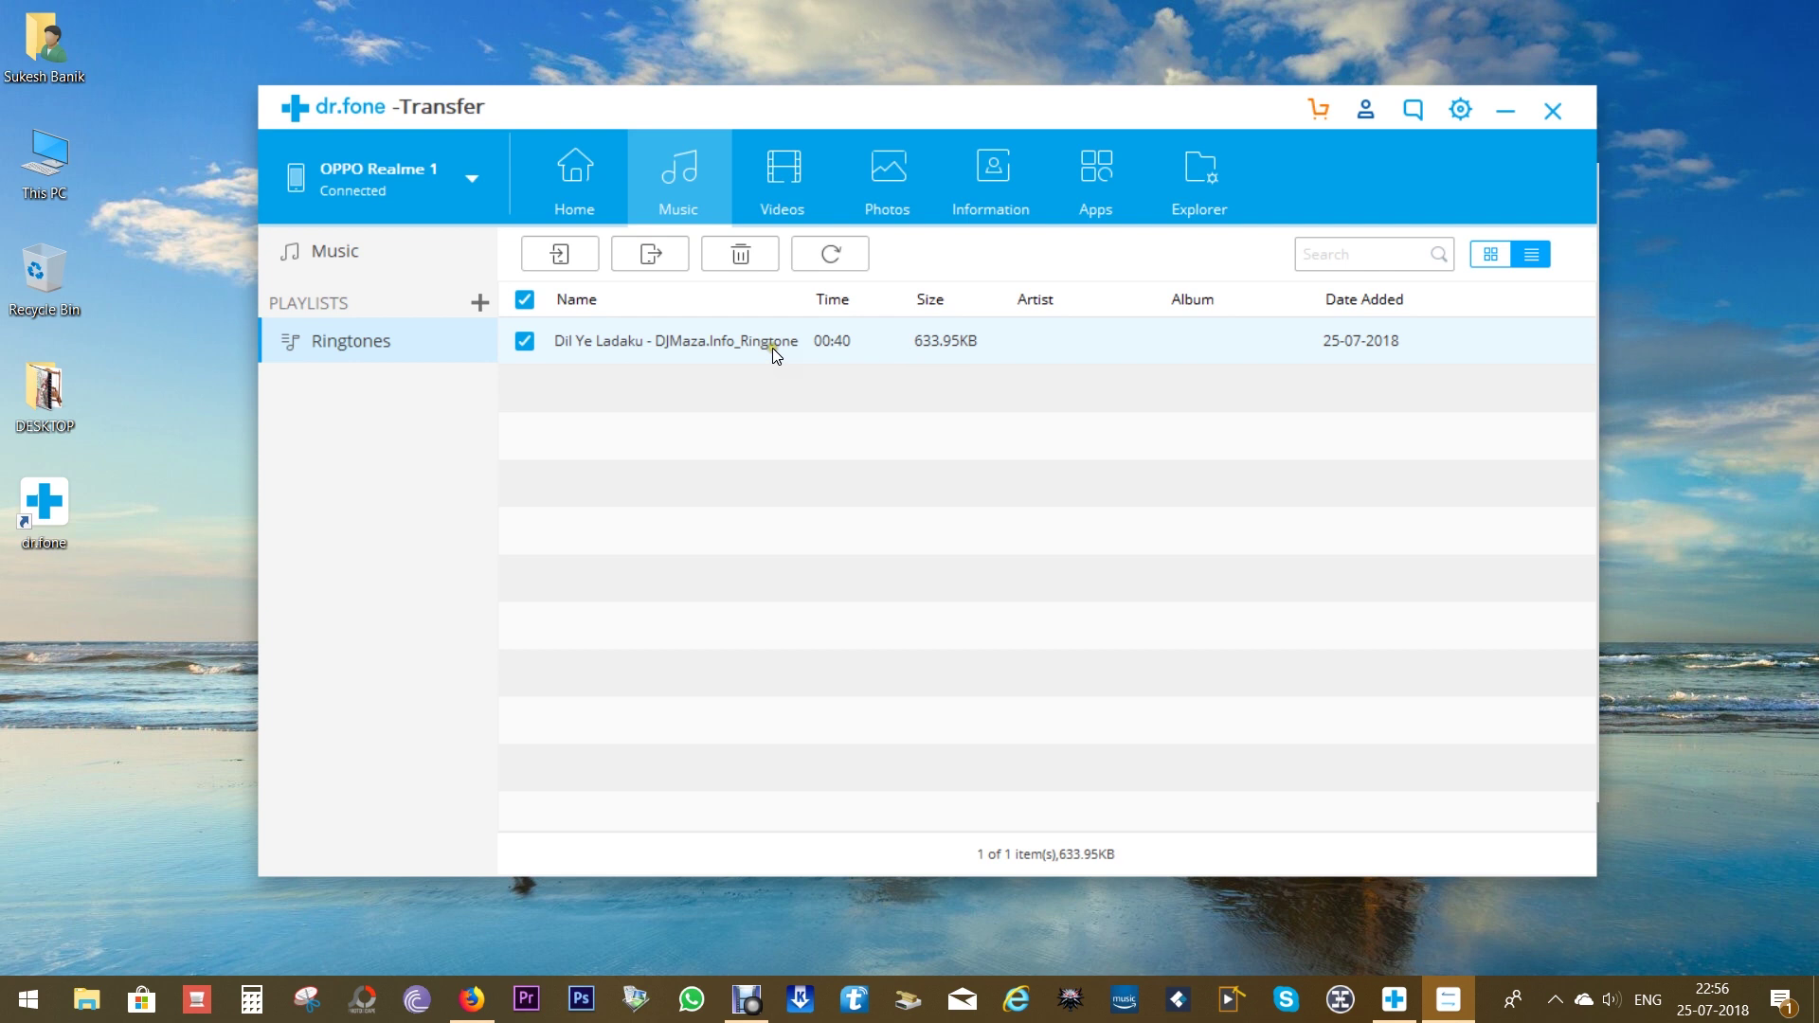
{"action": "left_click", "coordinate": [361, 251]}
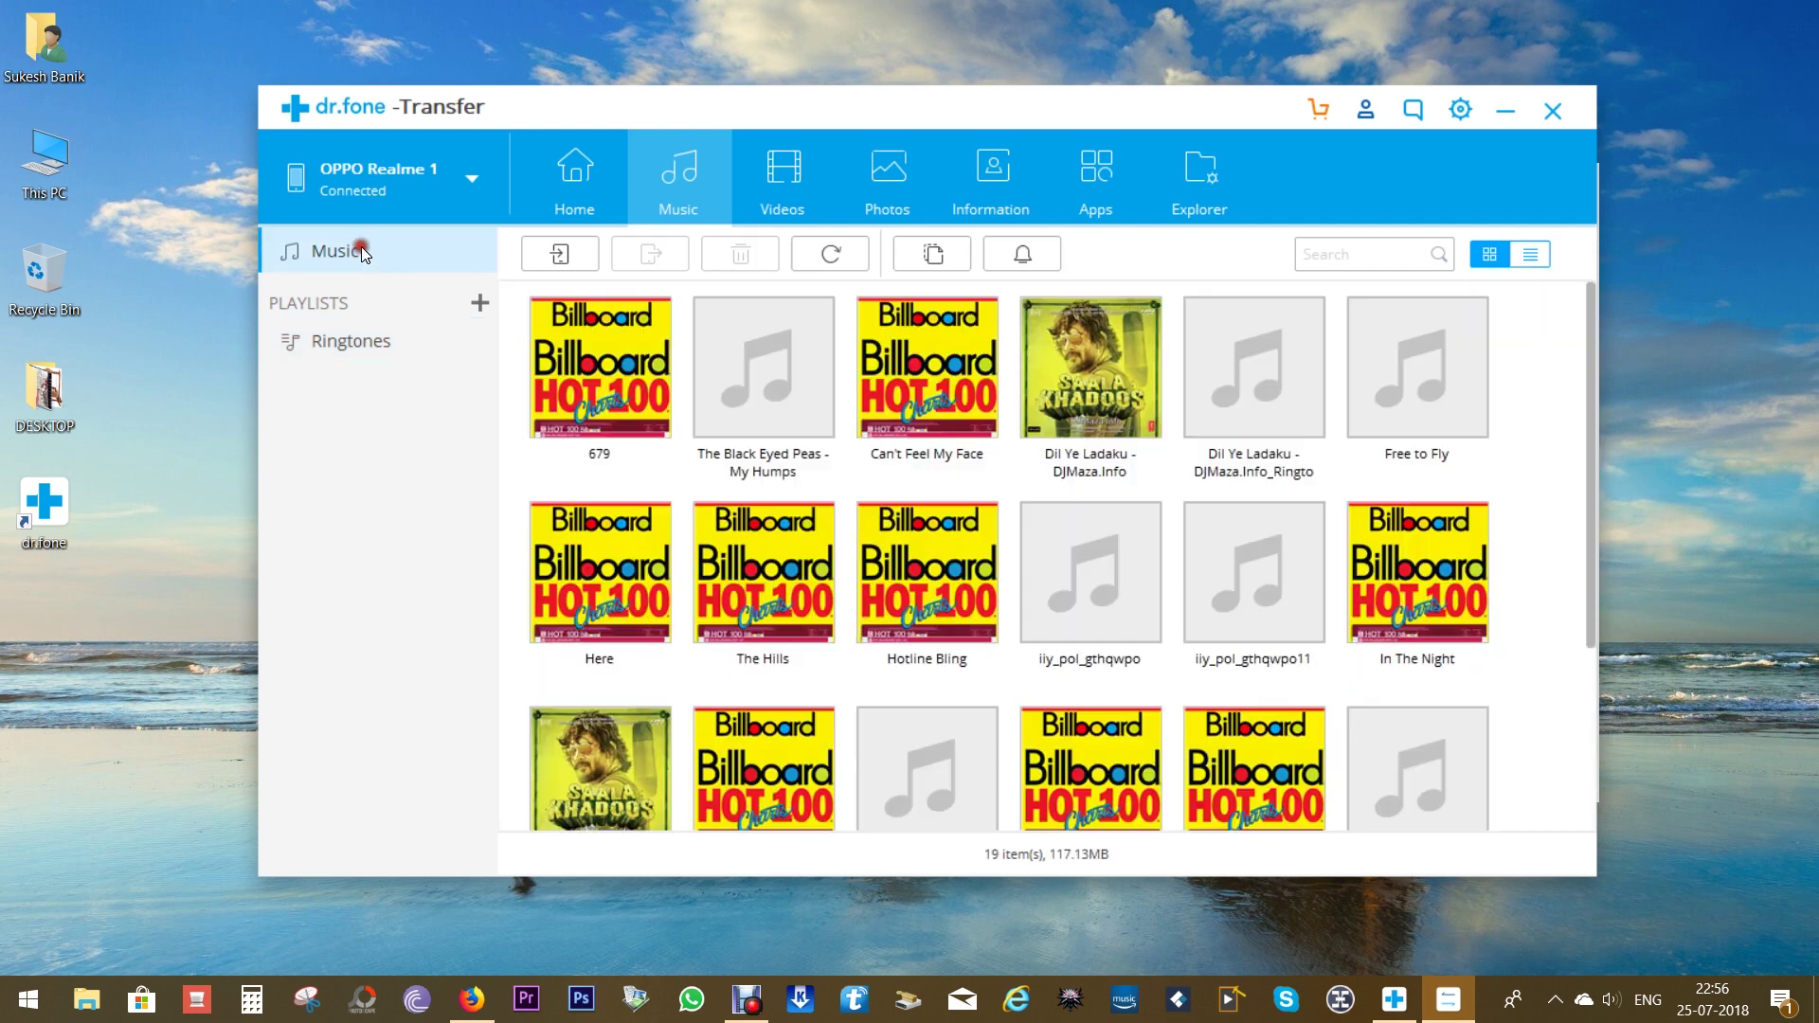
Step: Browse Movies and Photo Videos, selecting the Family and 2018_07_25_22_30_42 videos
{"action": "left_click", "coordinate": [793, 178]}
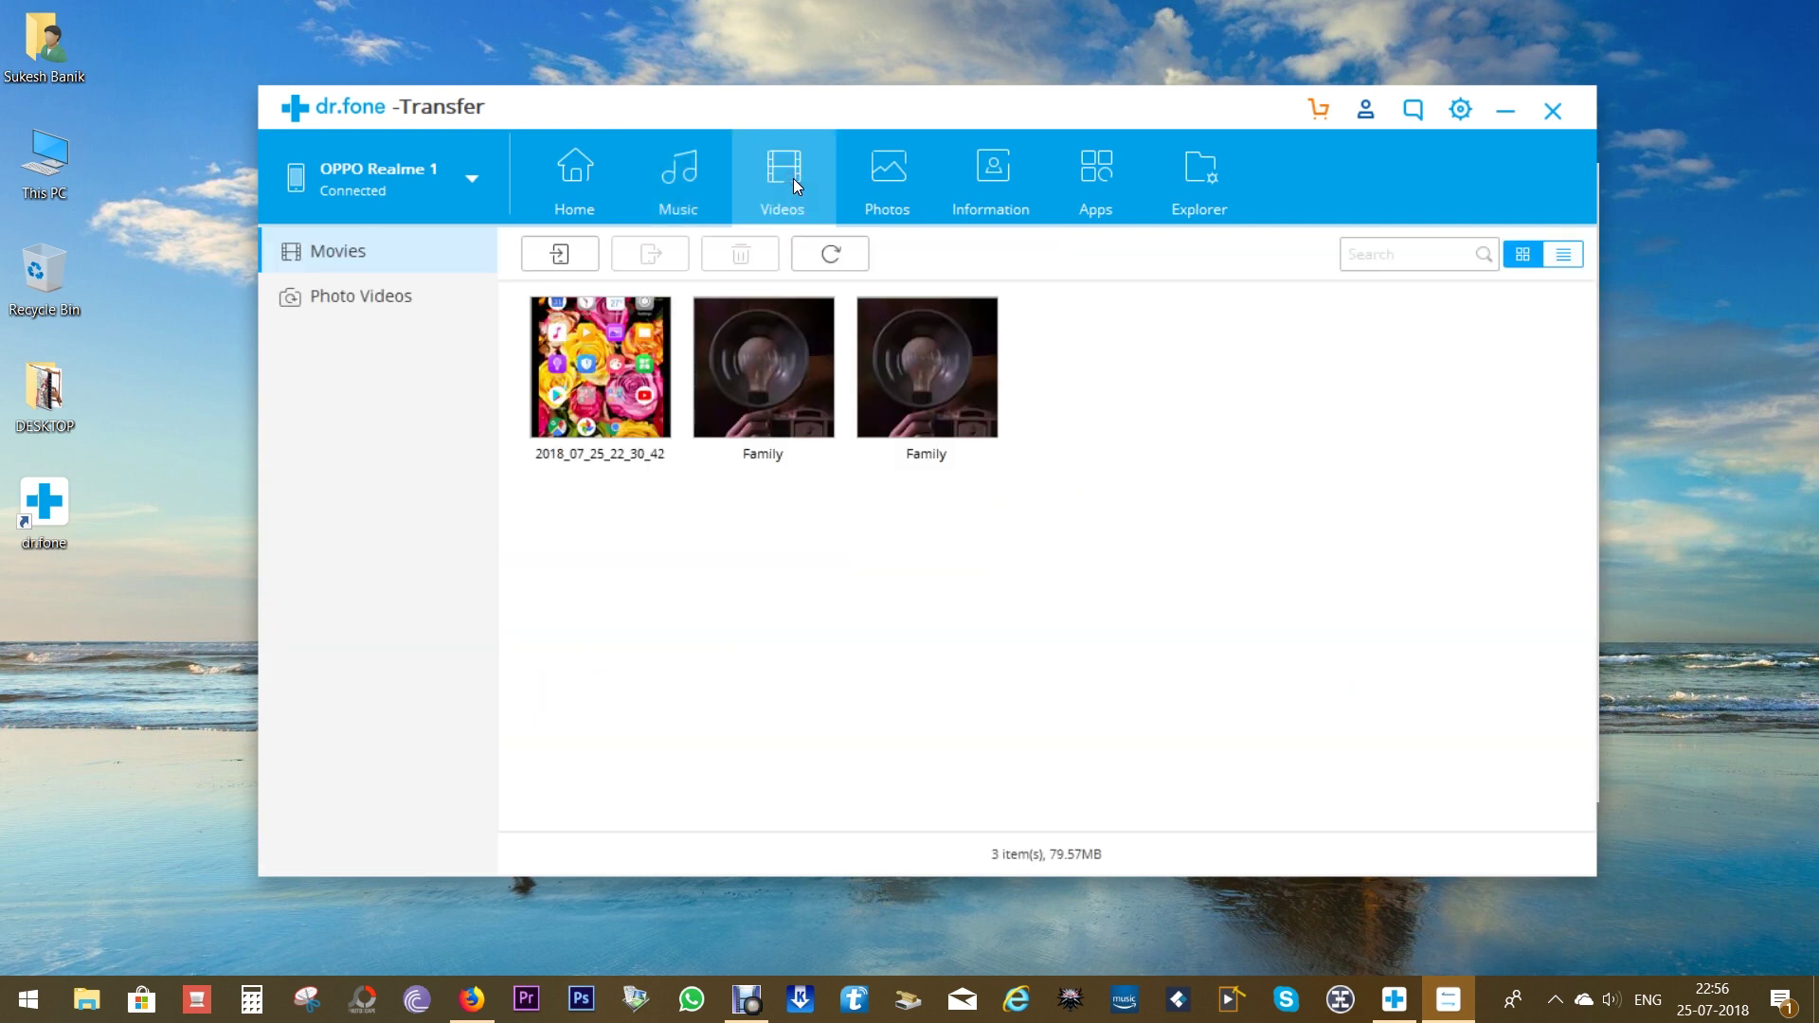
{"action": "left_click", "coordinate": [742, 359]}
{"action": "left_click", "coordinate": [868, 367]}
{"action": "left_click", "coordinate": [762, 371]}
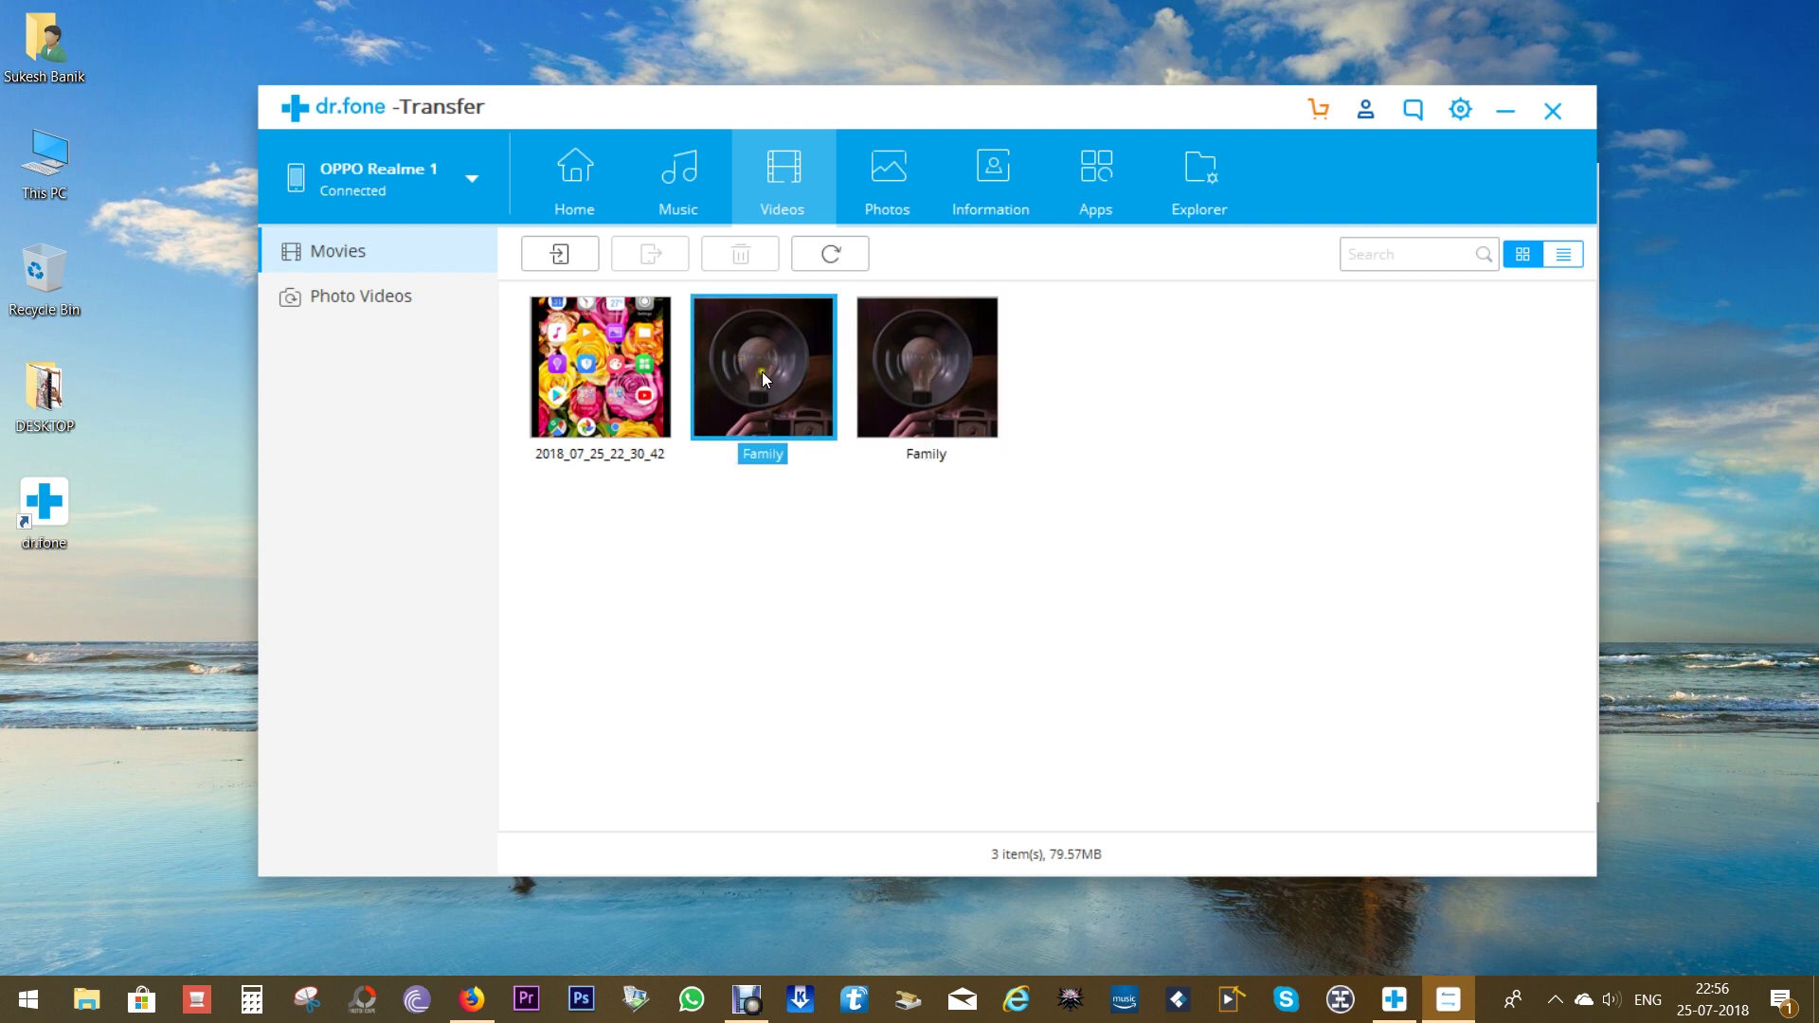
{"action": "left_click", "coordinate": [535, 355]}
{"action": "left_click", "coordinate": [320, 296]}
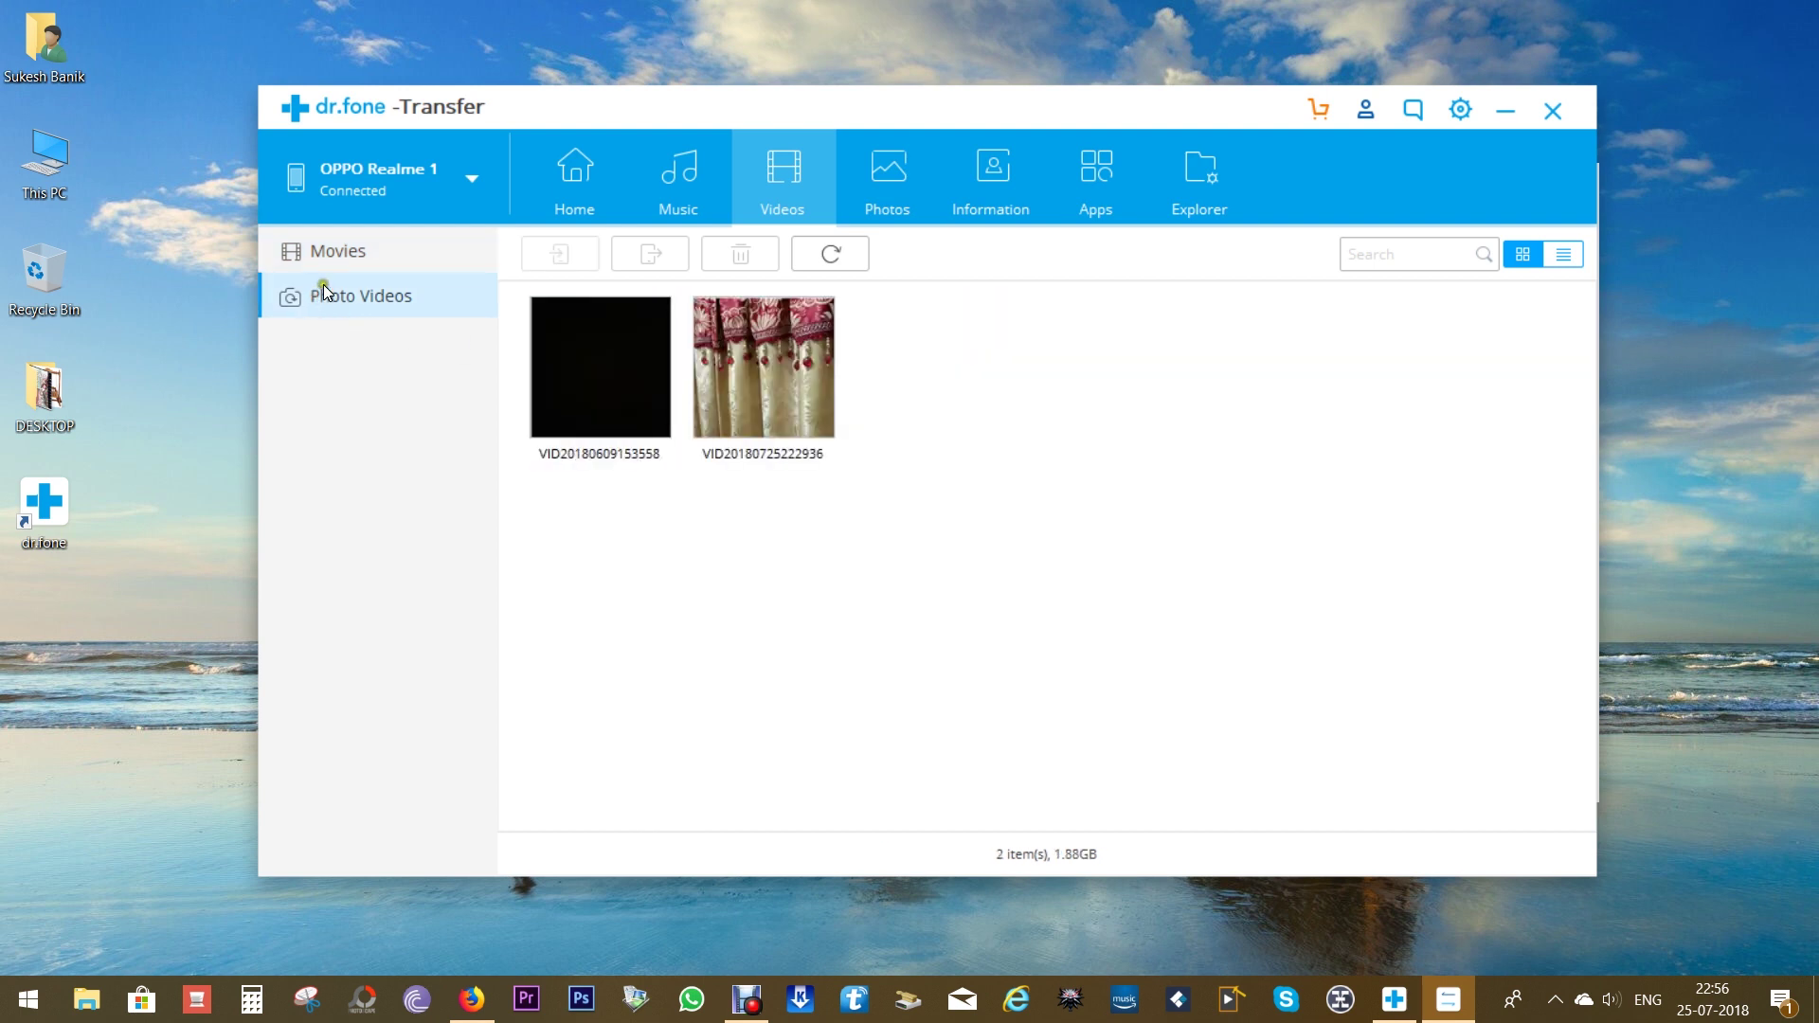
{"action": "left_click", "coordinate": [334, 254]}
{"action": "left_click", "coordinate": [646, 403]}
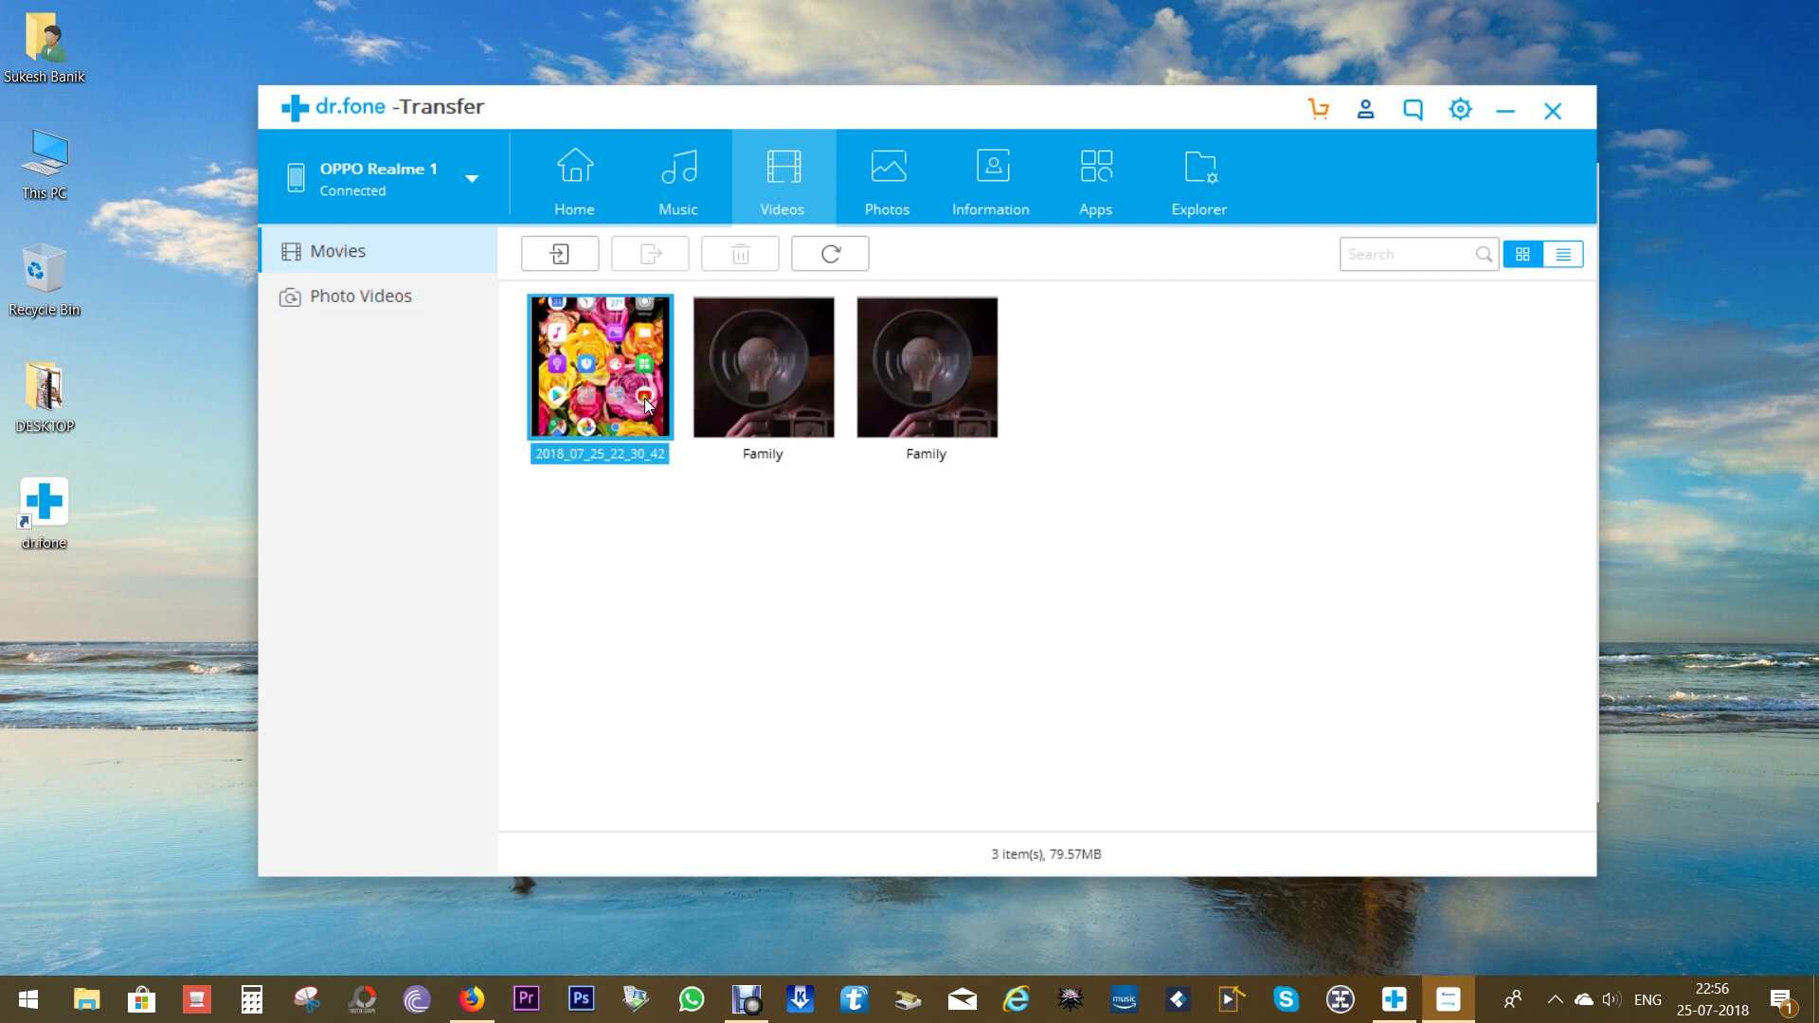
{"action": "left_click", "coordinate": [932, 401]}
{"action": "left_click", "coordinate": [791, 396]}
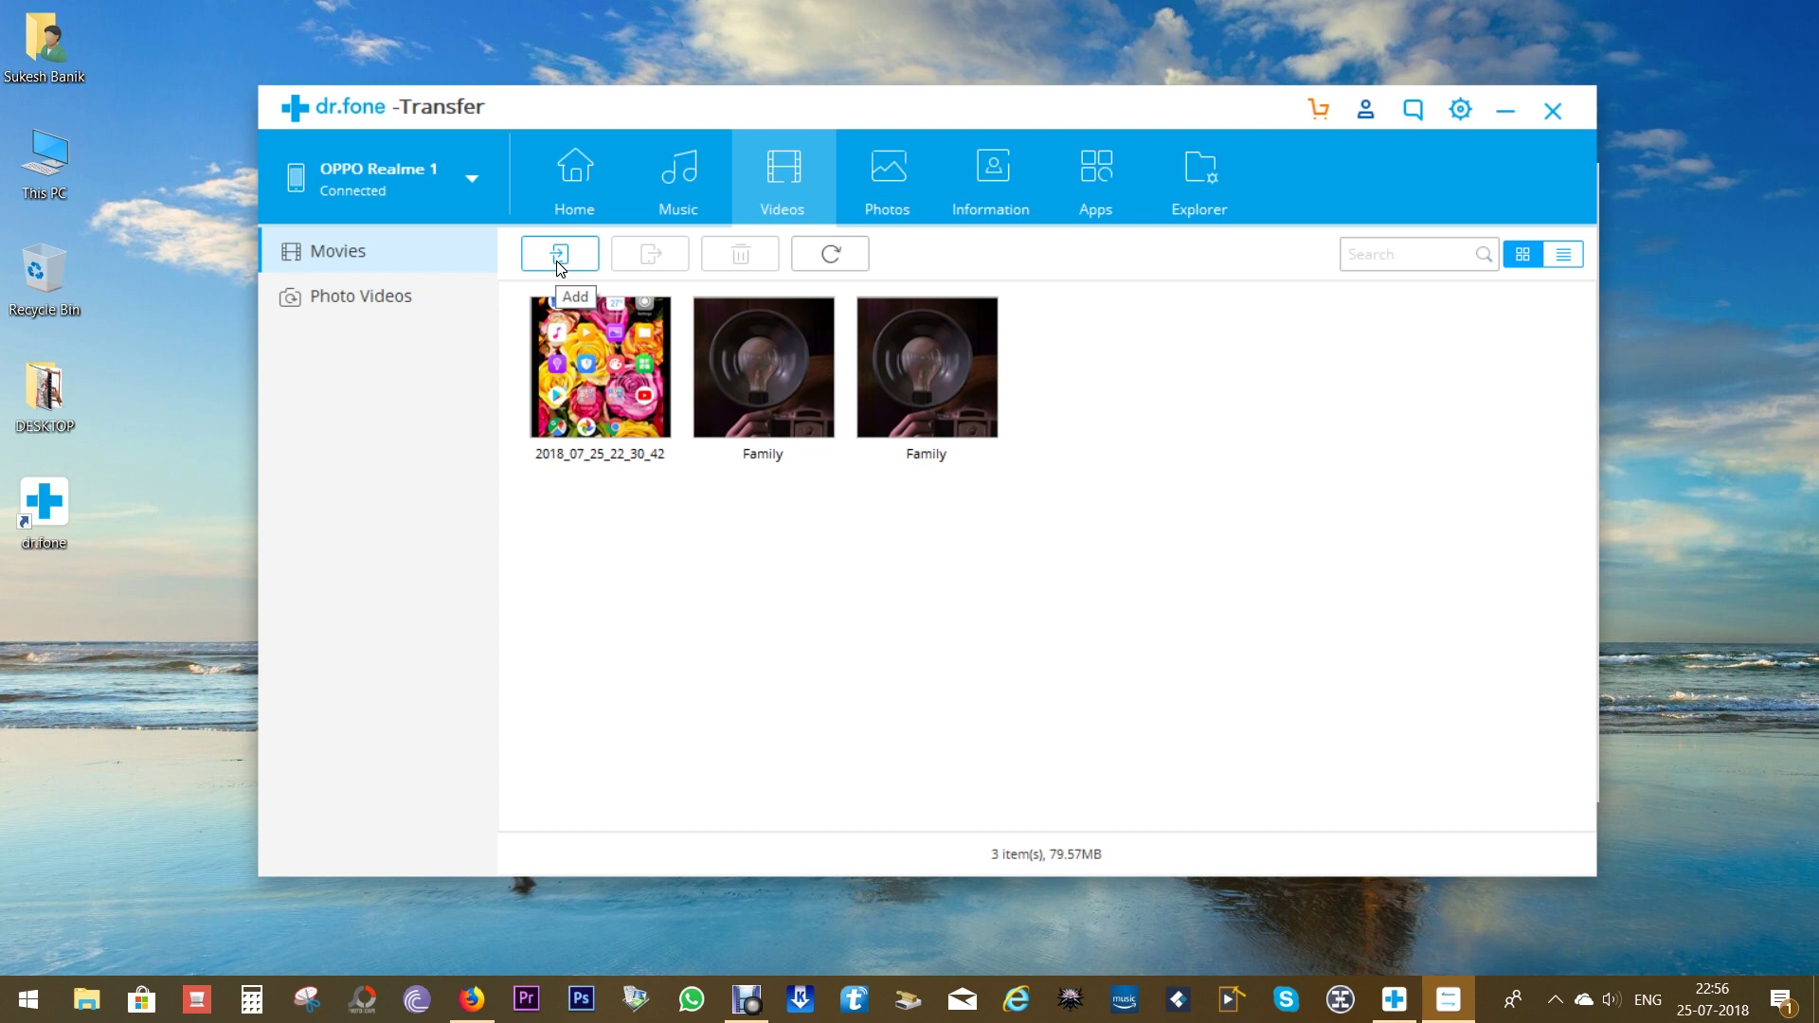
Step: Browse the Camera, Download and Pictures albums, end on the 28 Camera photos, then go to Contacts
{"action": "left_click", "coordinate": [889, 180]}
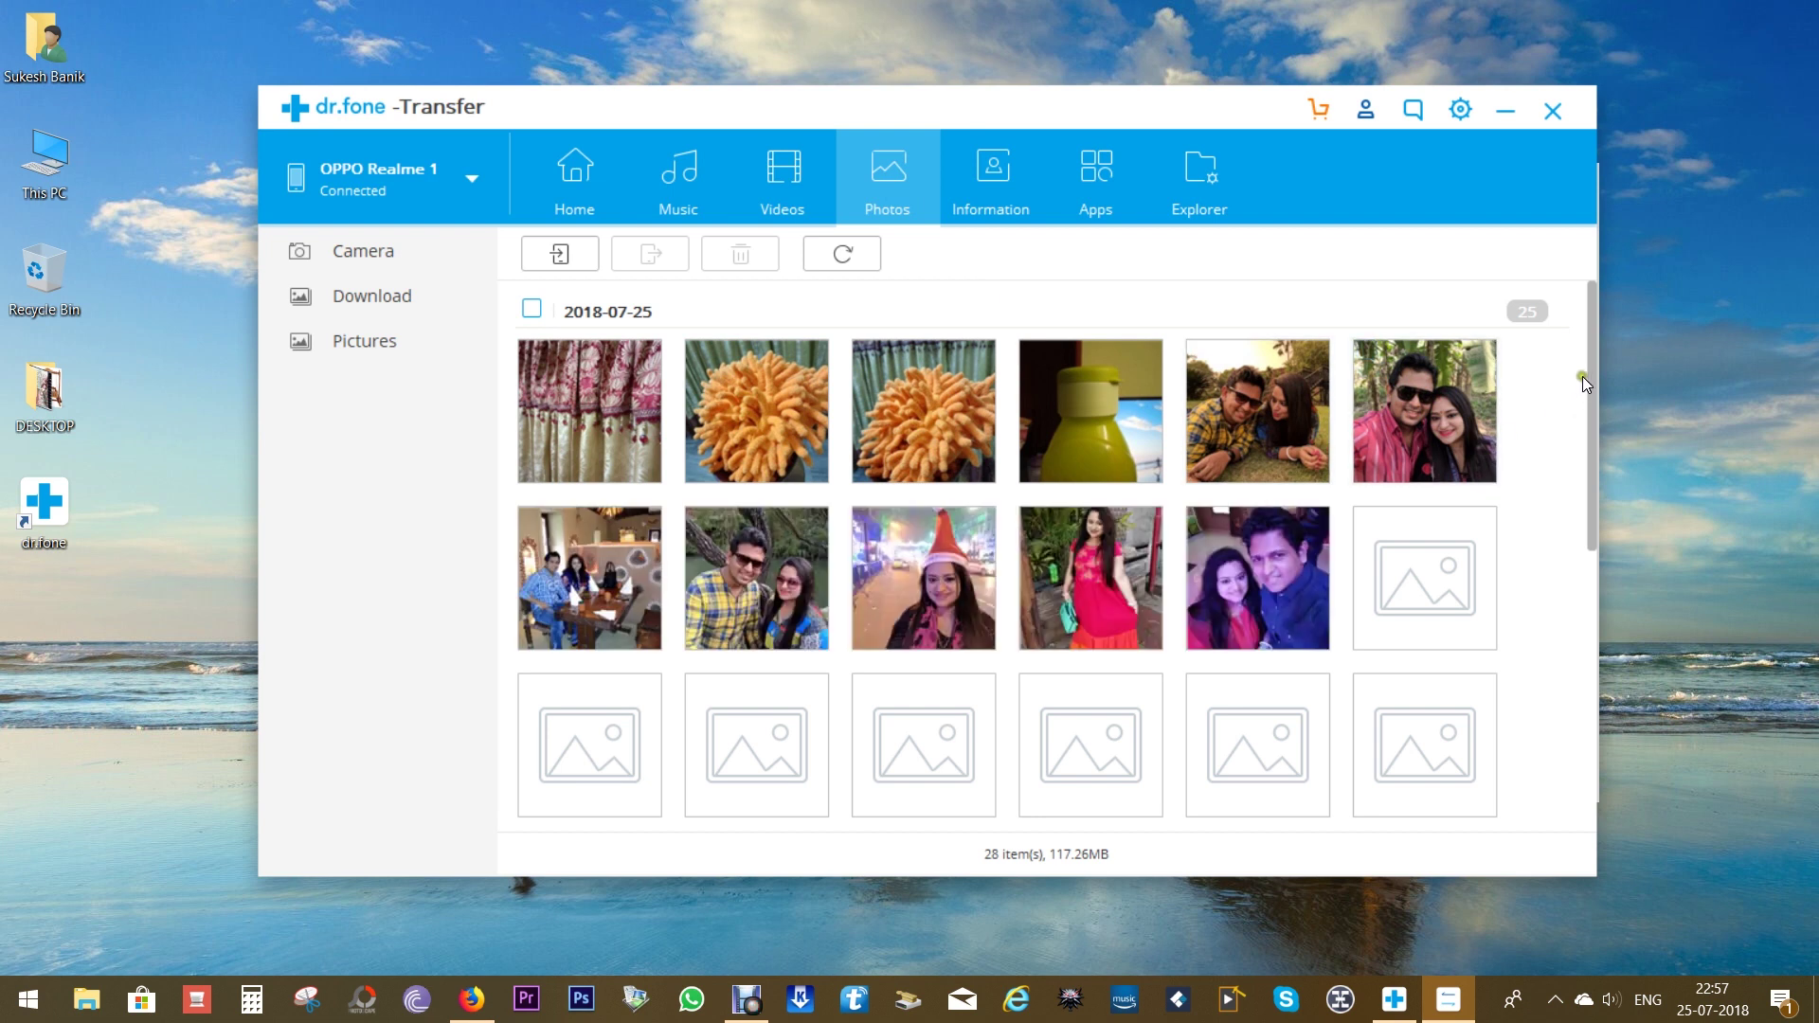
{"action": "left_click_drag", "start_coordinate": [1593, 387], "coordinate": [1575, 428]}
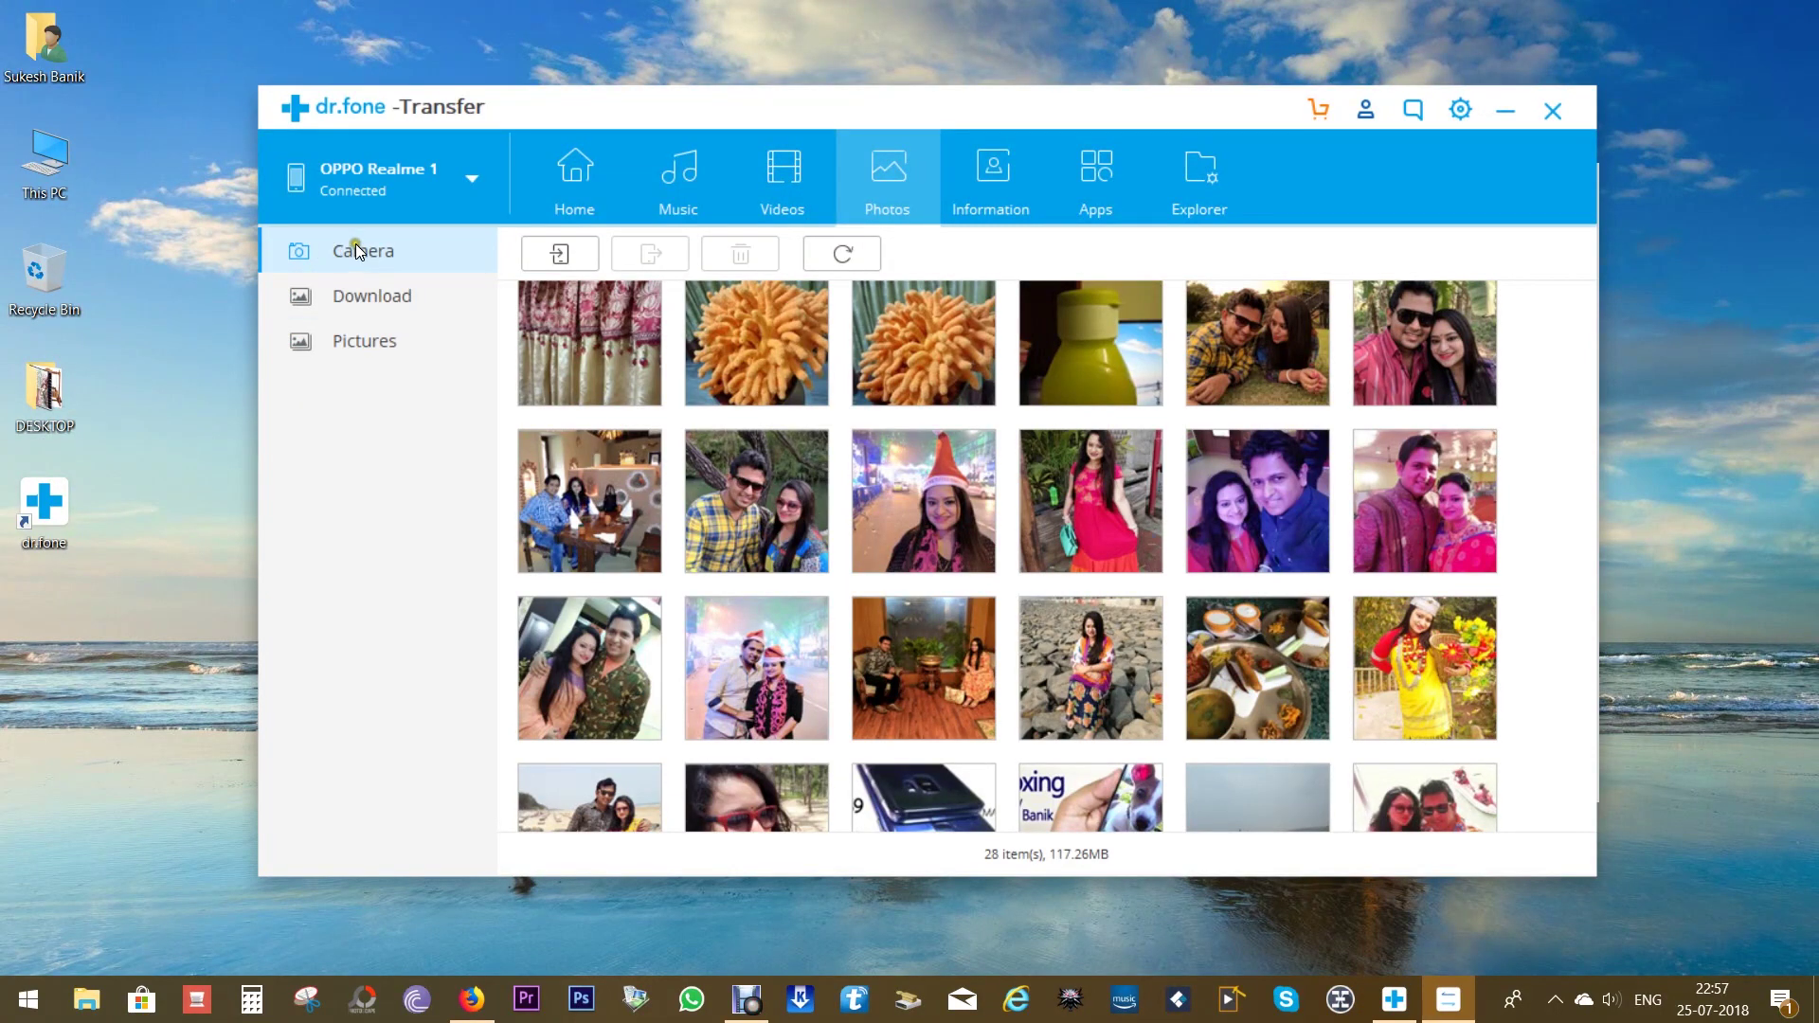
{"action": "scroll", "coordinate": [1036, 579], "scroll_direction": "down", "scroll_amount": 10}
{"action": "scroll", "coordinate": [565, 375], "scroll_direction": "up", "scroll_amount": 10}
{"action": "left_click", "coordinate": [401, 300]}
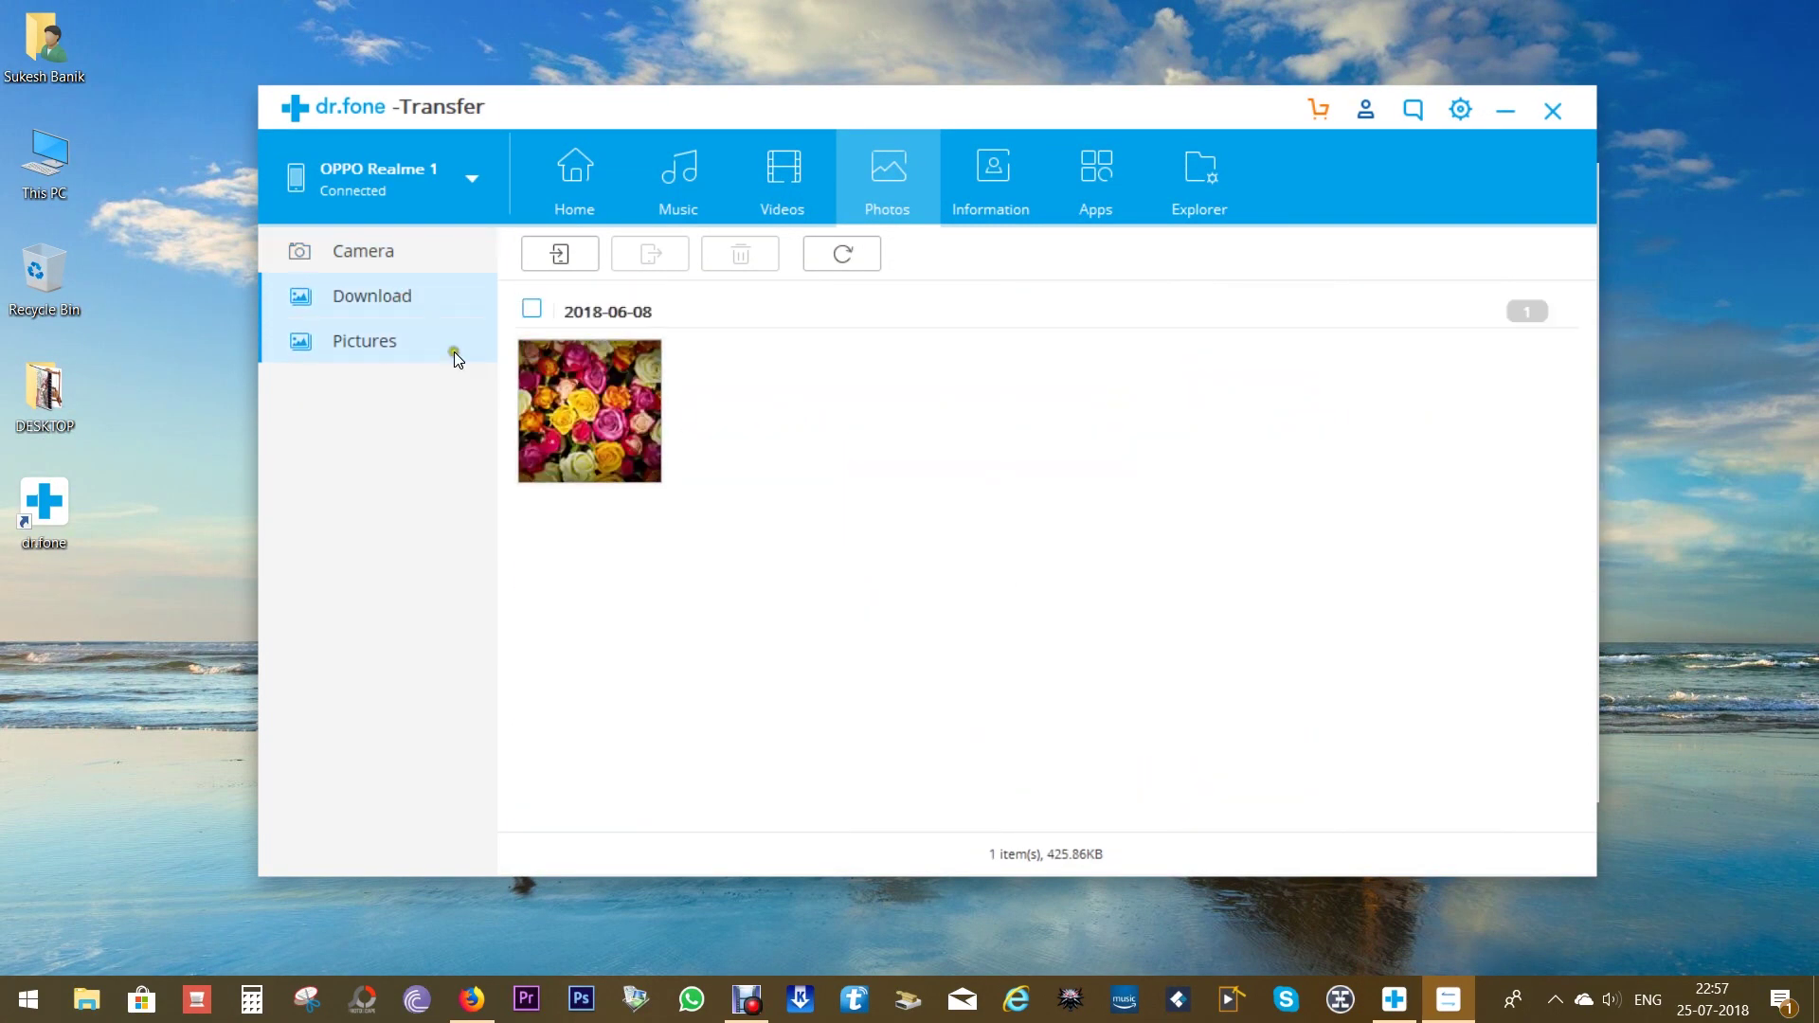
{"action": "left_click", "coordinate": [373, 335]}
{"action": "left_click", "coordinate": [887, 180]}
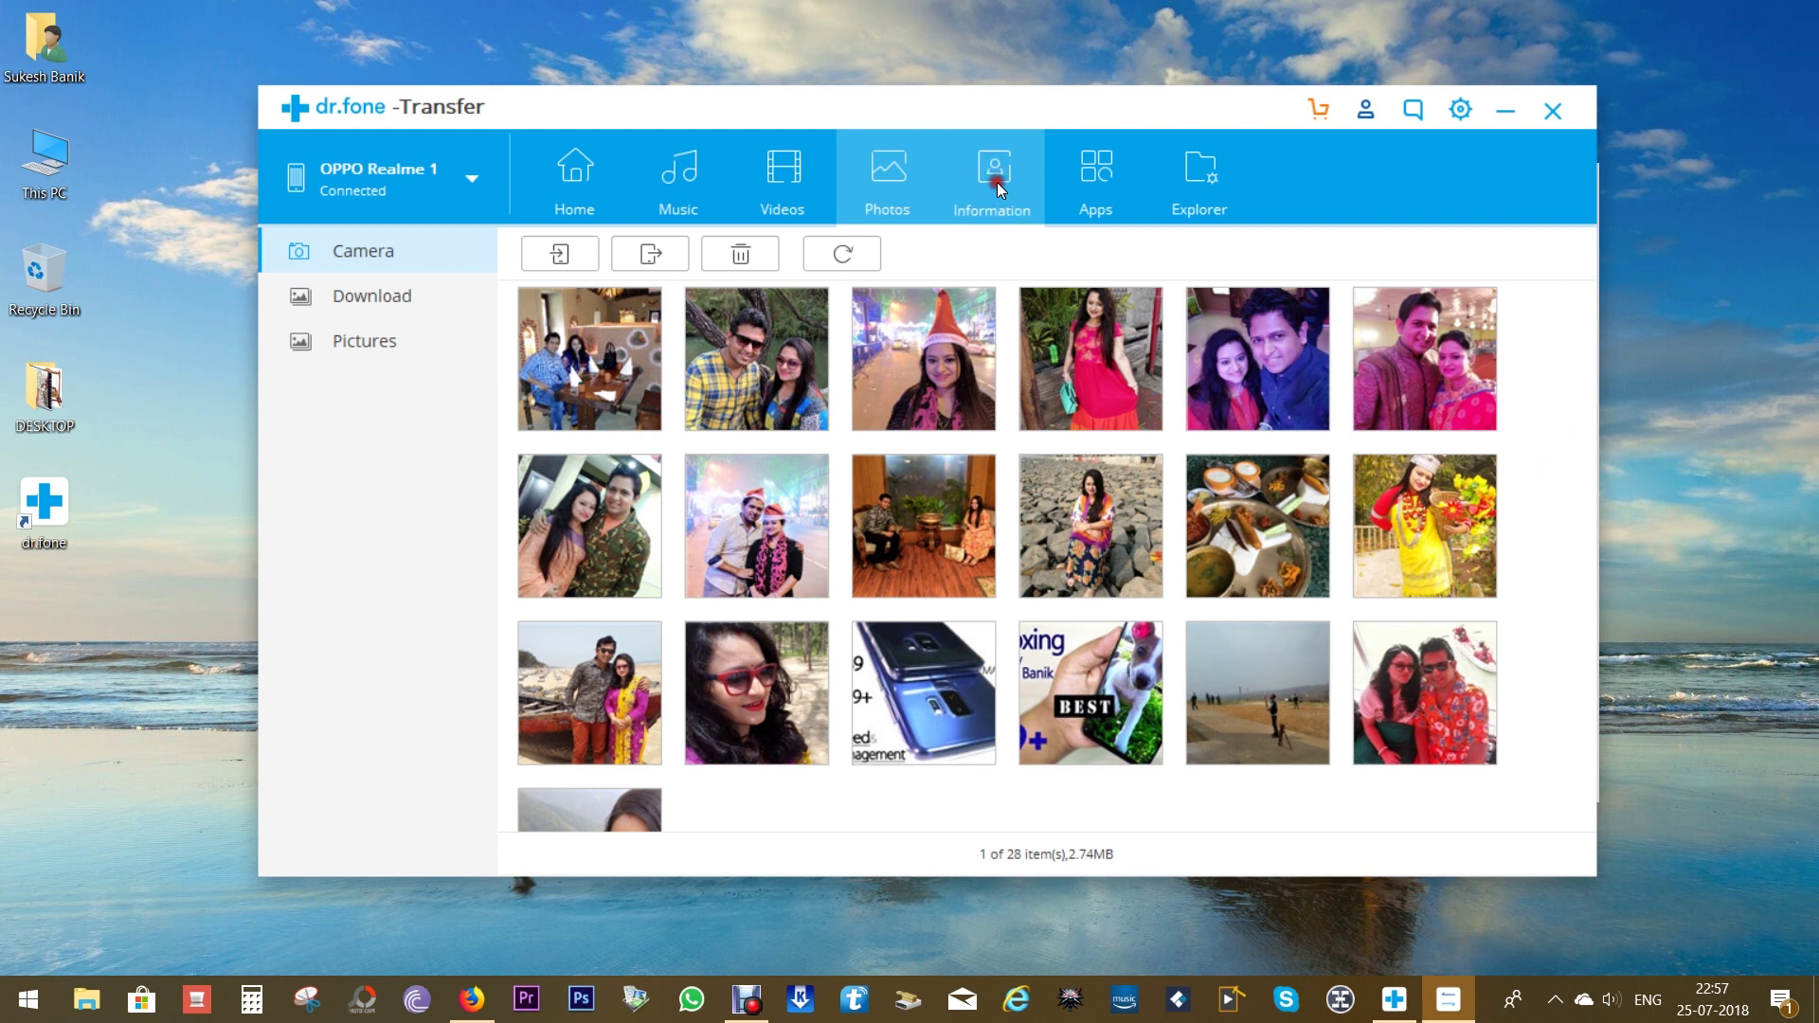
{"action": "left_click", "coordinate": [997, 182]}
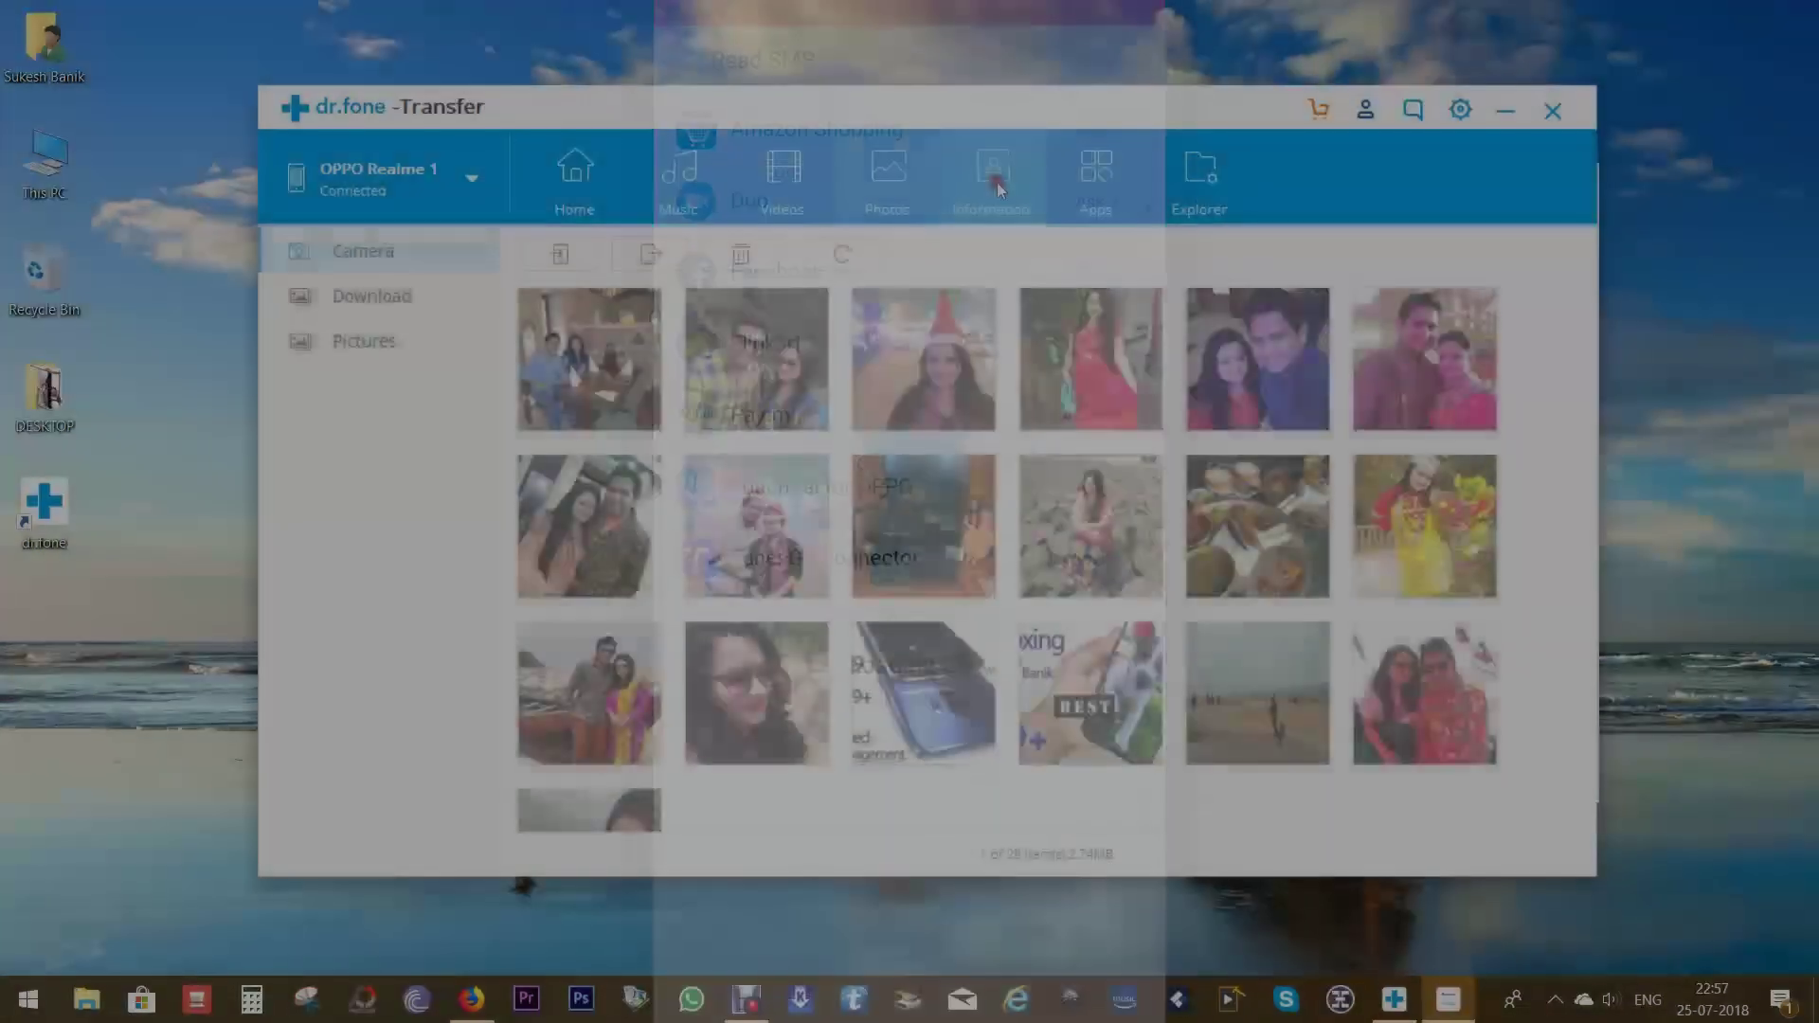
Step: Reload the contacts list in dr.fone once TunesGo Connector may read SMS
{"action": "left_click", "coordinate": [997, 187]}
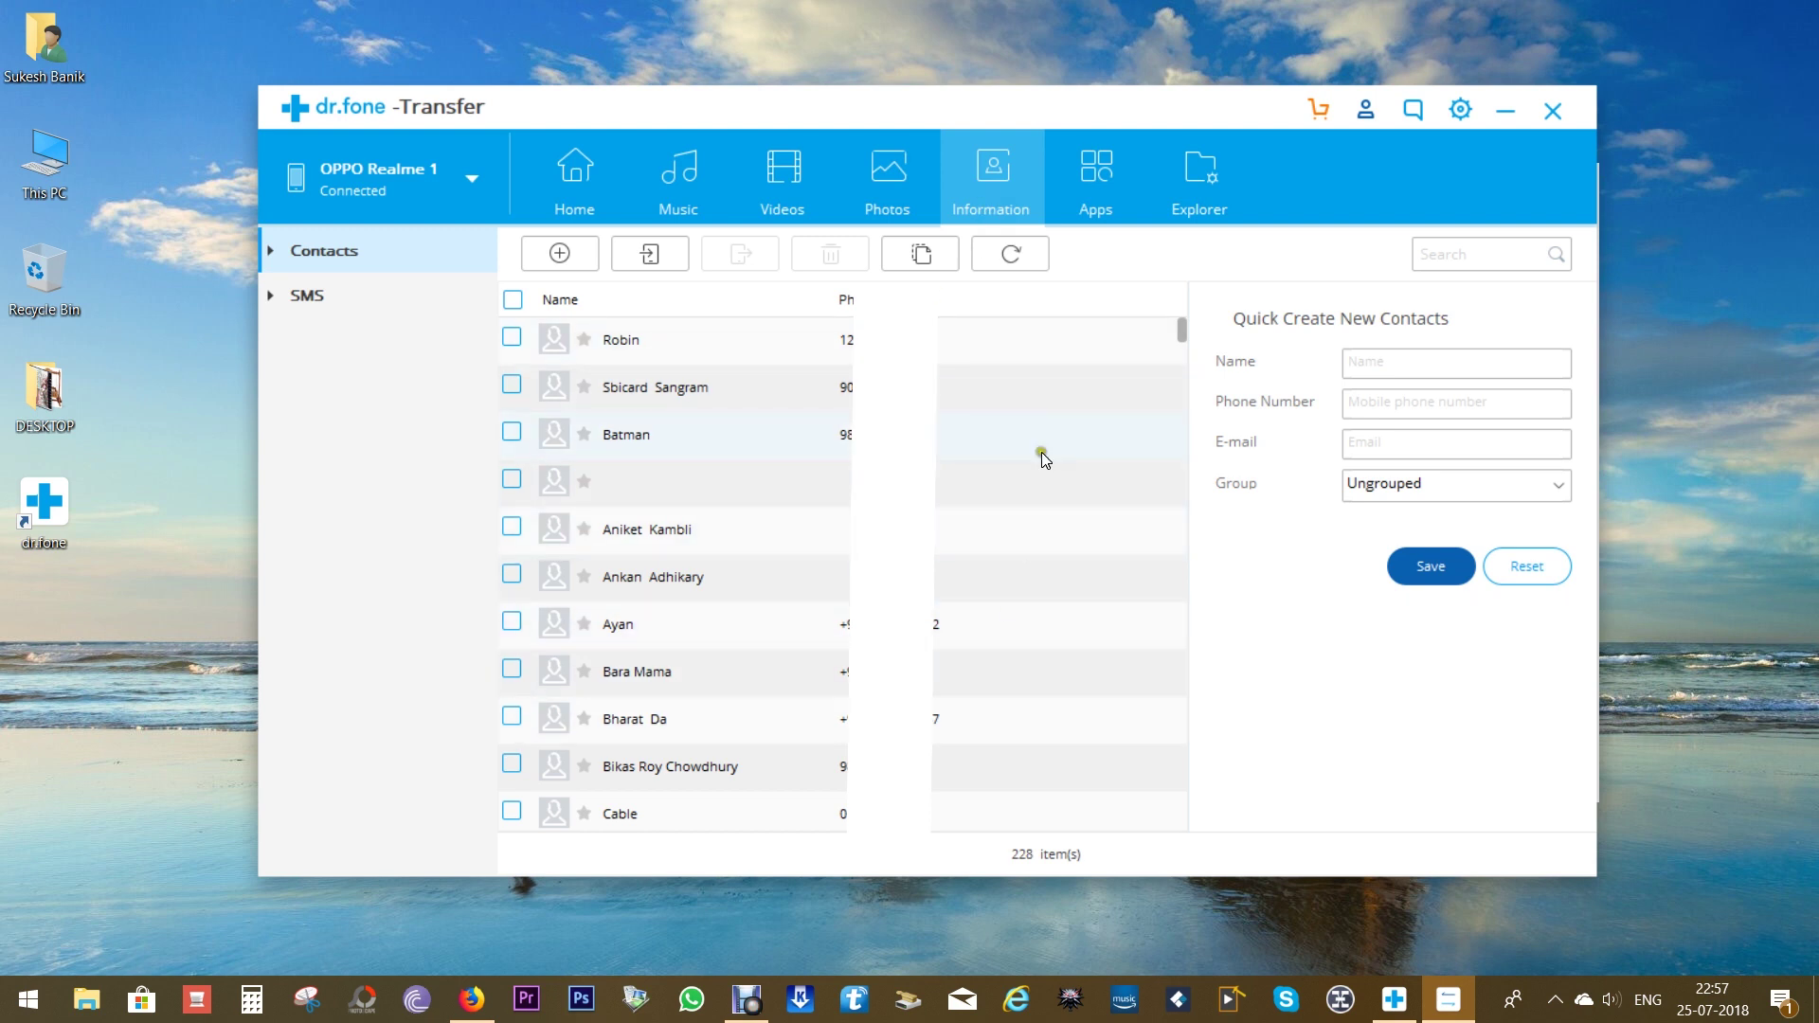
{"action": "left_click", "coordinate": [1414, 483]}
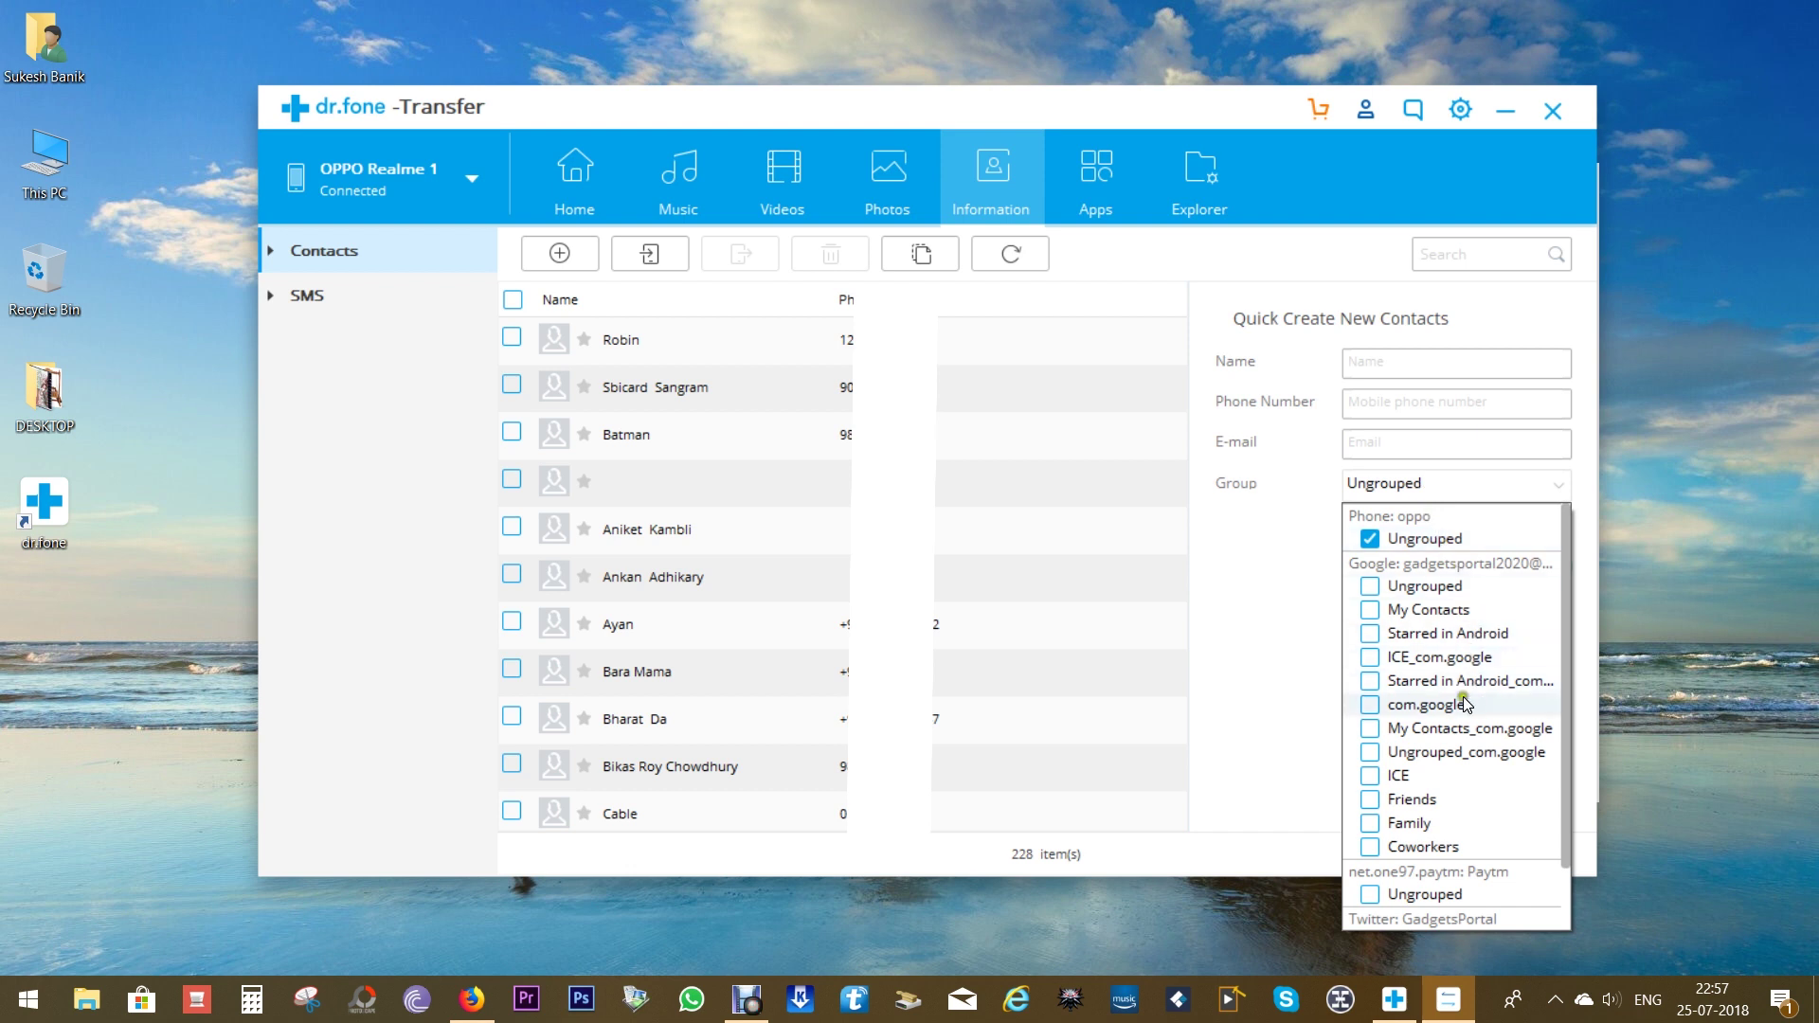
{"action": "scroll", "coordinate": [1462, 768], "scroll_direction": "down", "scroll_amount": 1}
{"action": "scroll", "coordinate": [1462, 767], "scroll_direction": "up", "scroll_amount": 1}
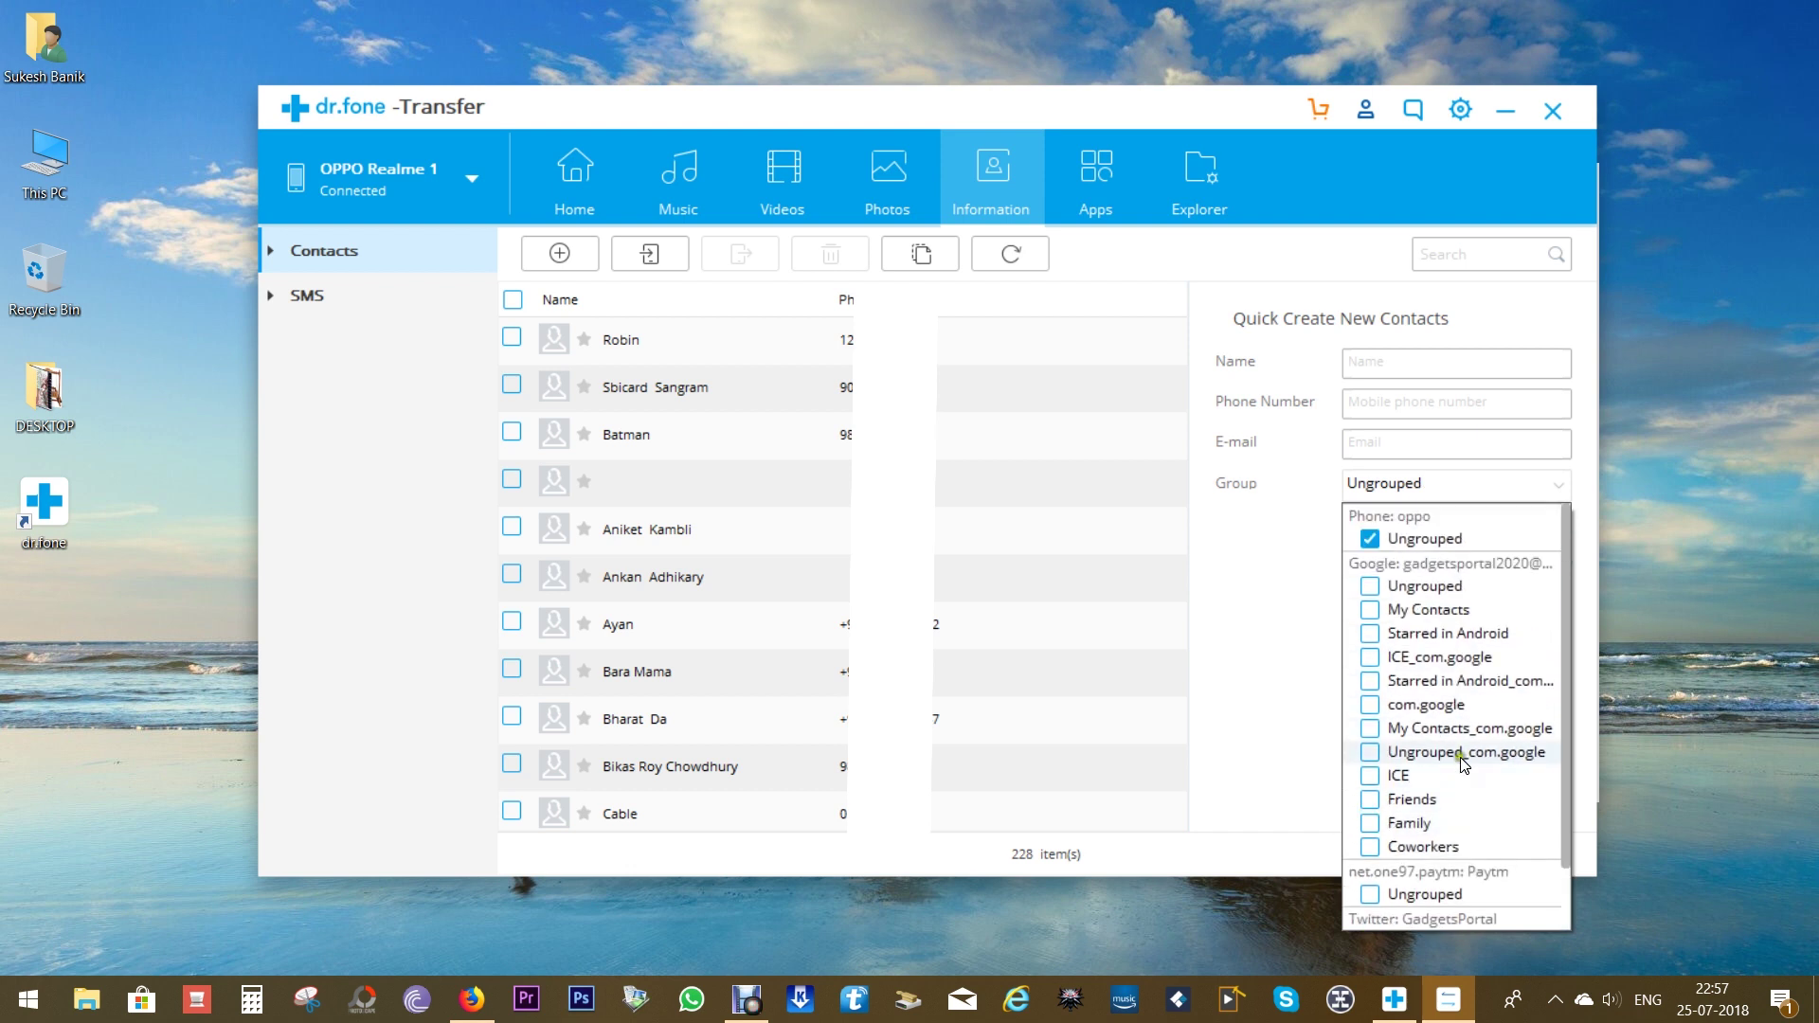
{"action": "left_click", "coordinate": [1263, 548]}
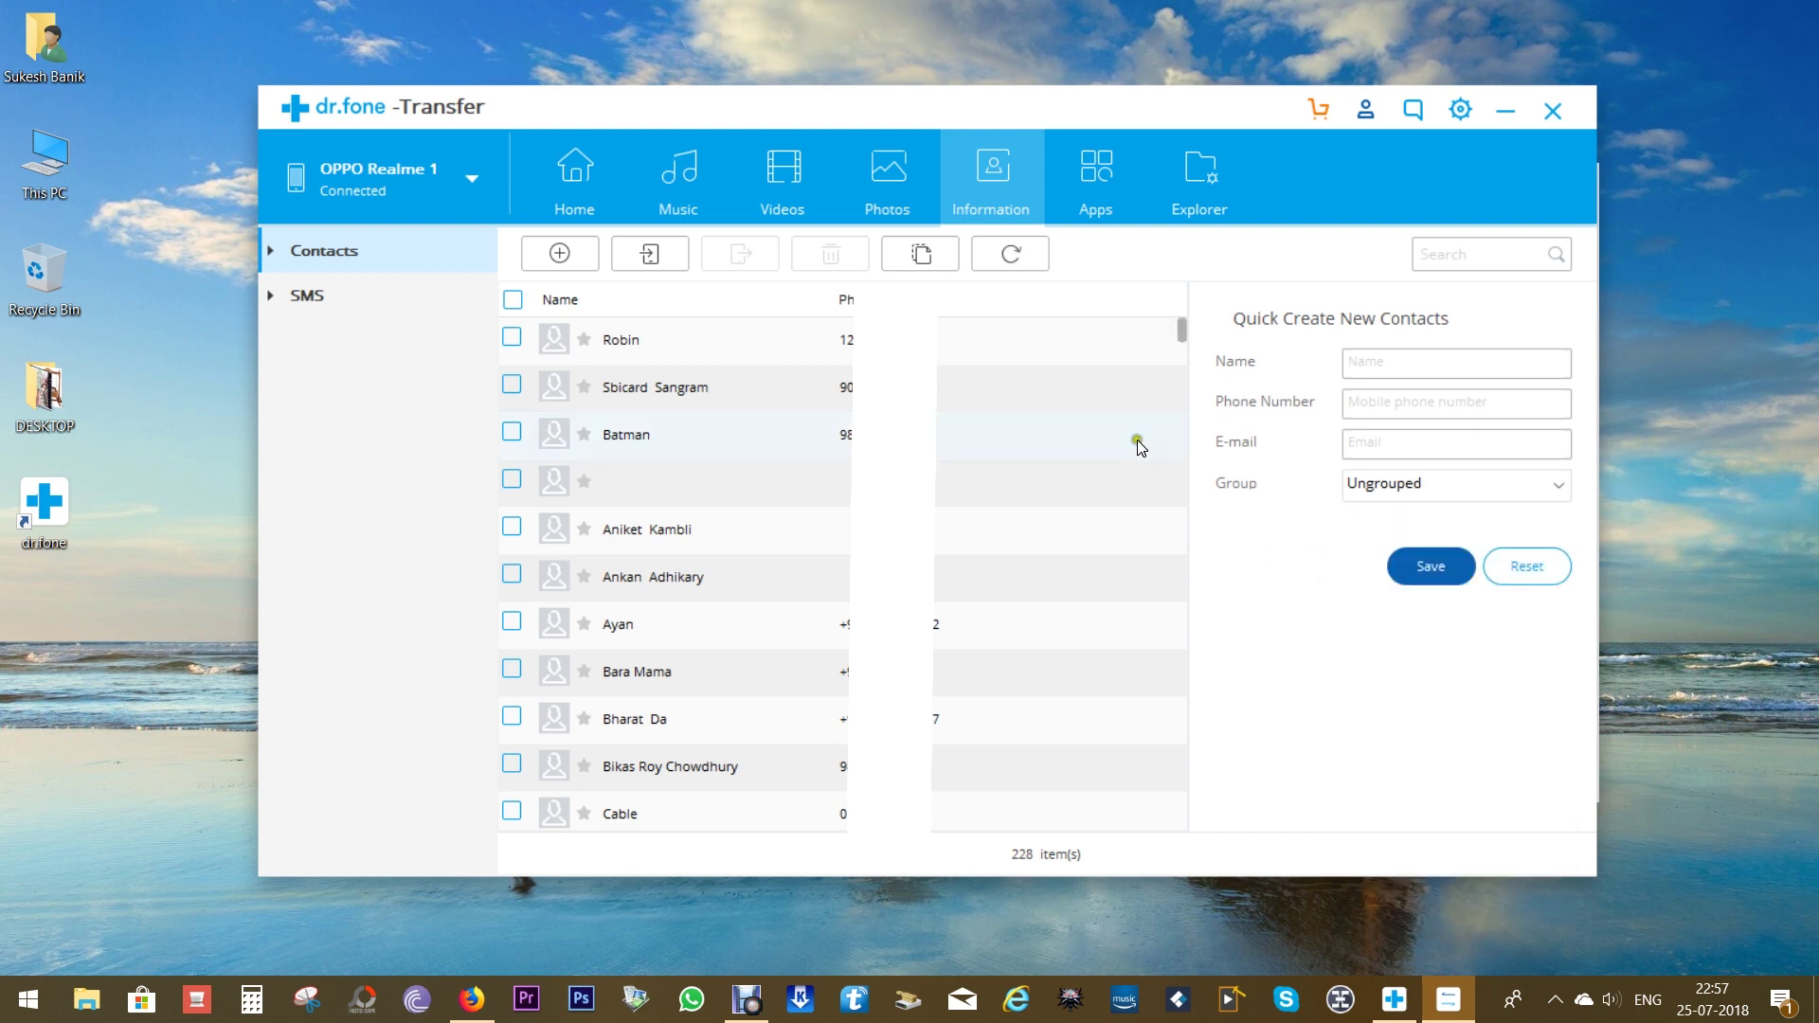
{"action": "left_click", "coordinate": [921, 253]}
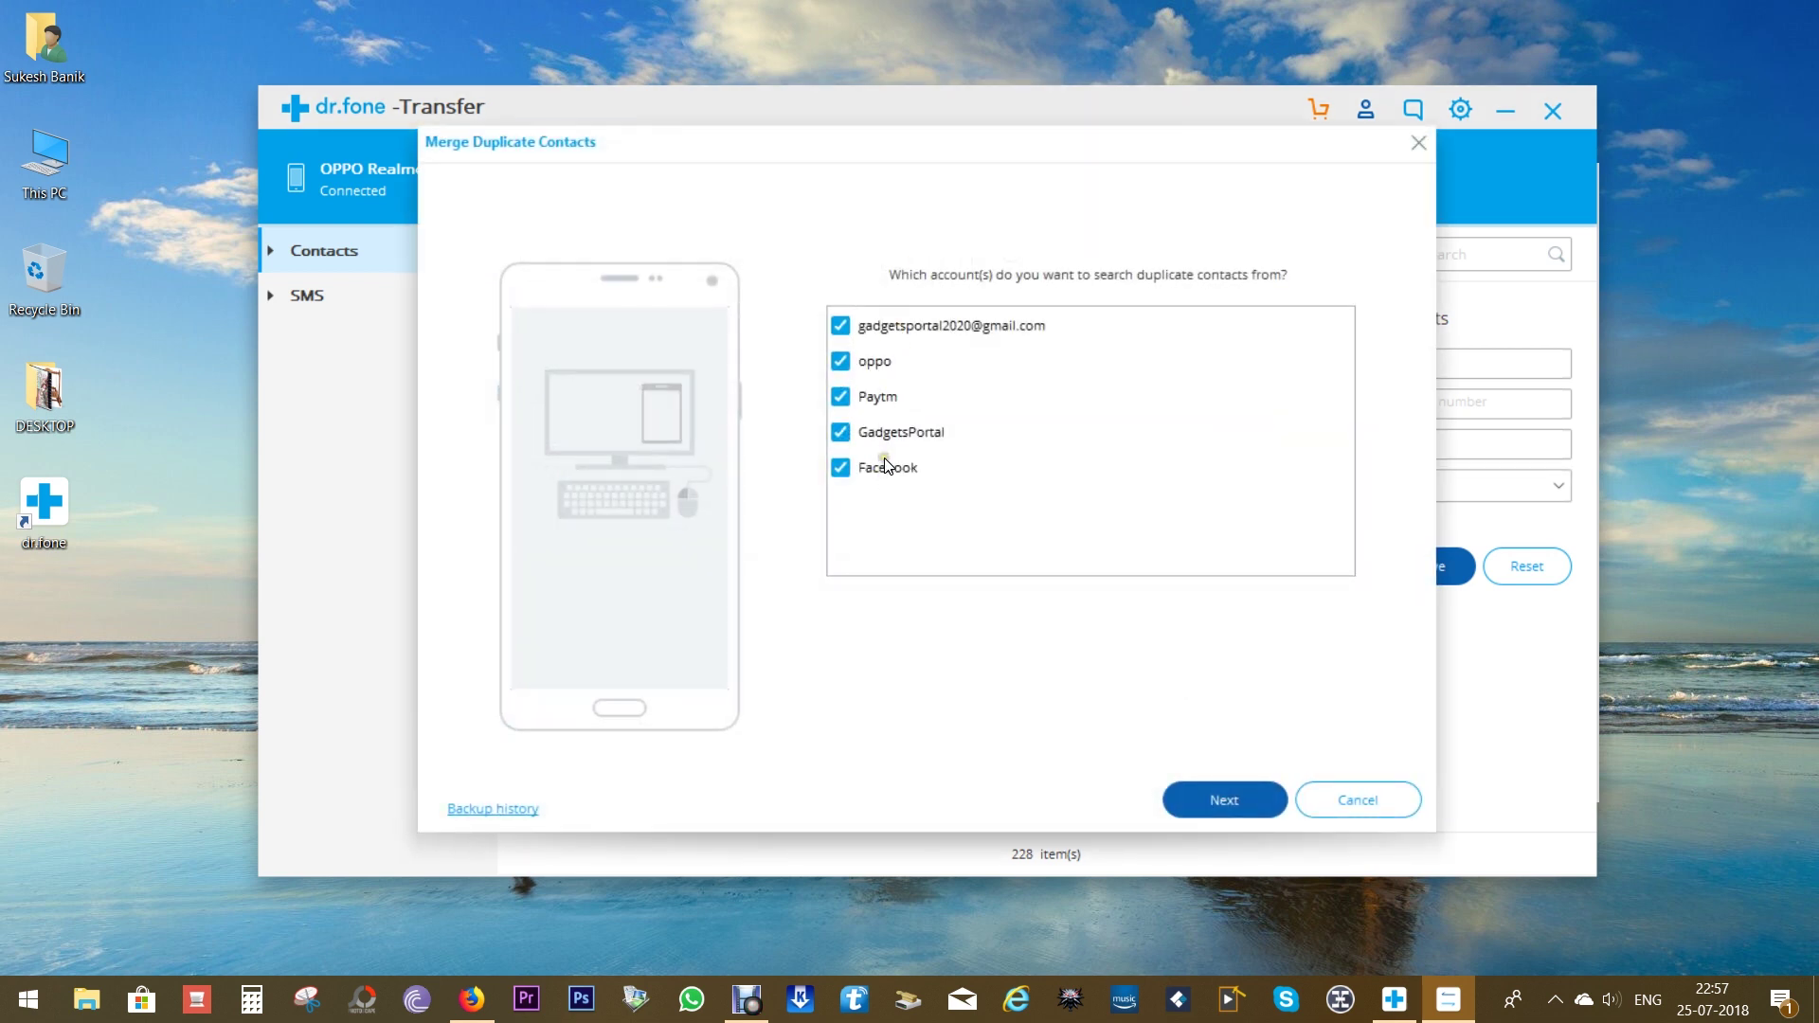
{"action": "left_click", "coordinate": [1359, 803]}
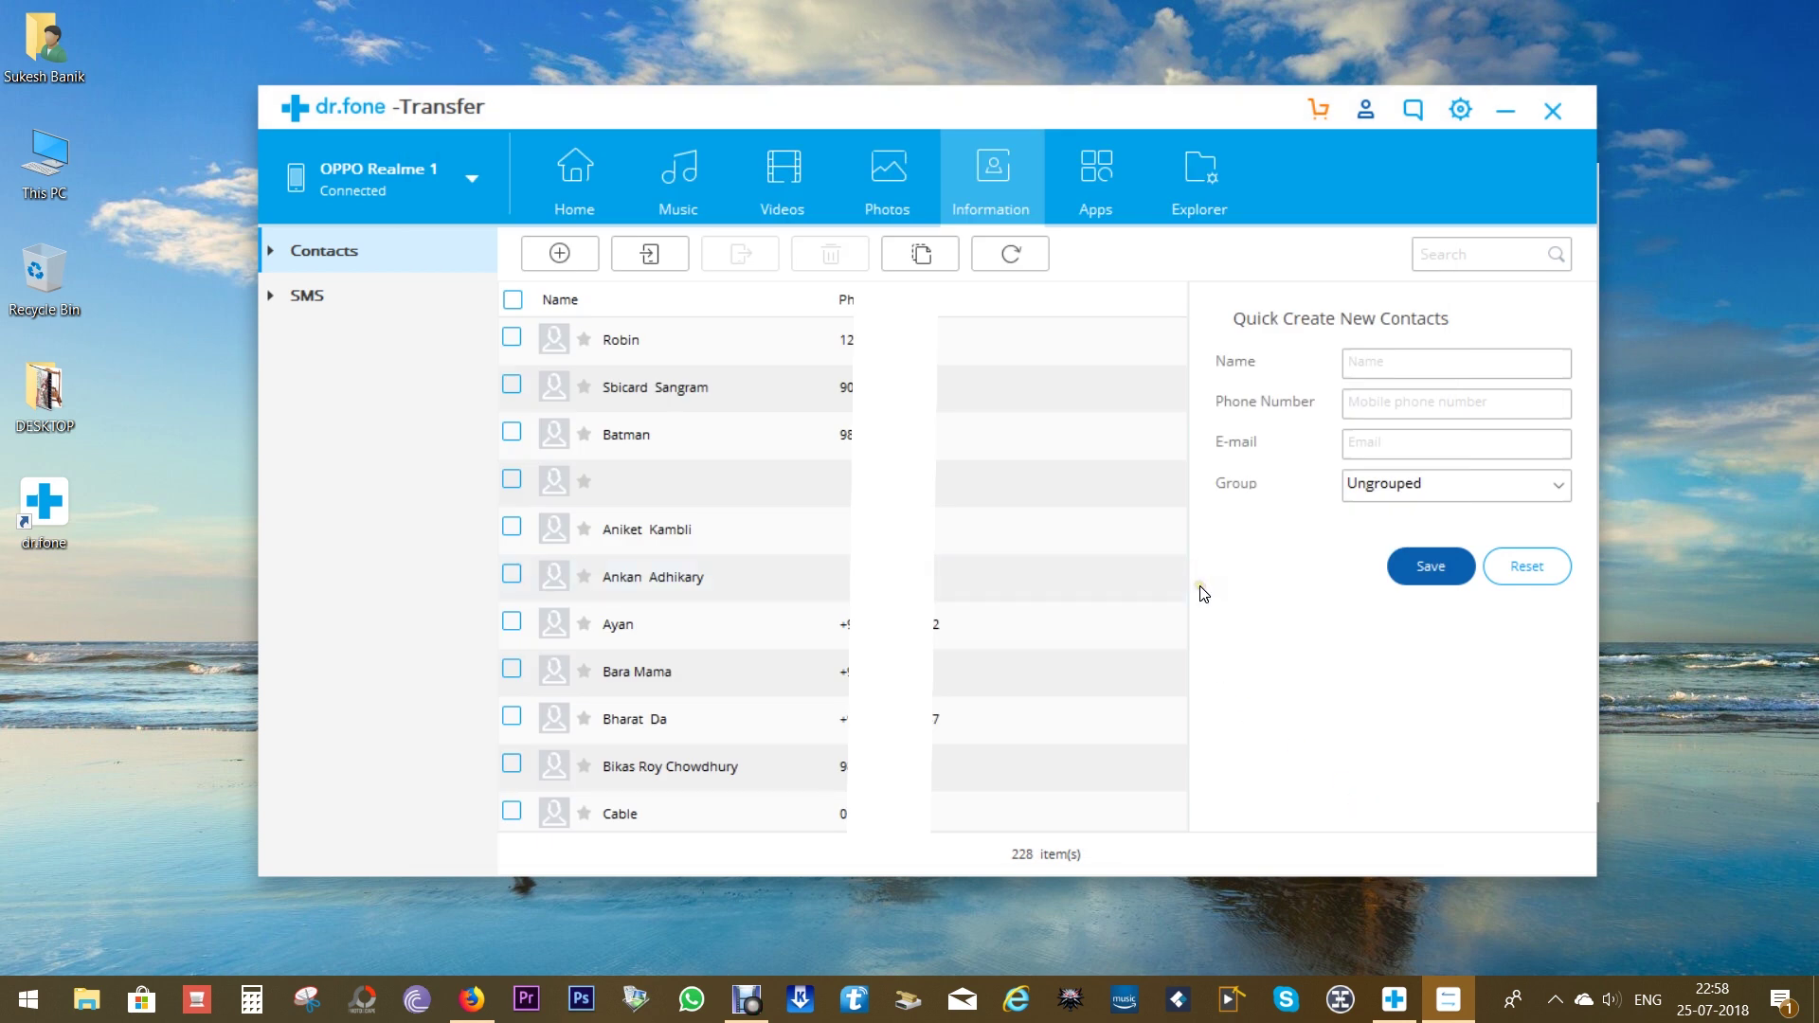
Step: View the SMS messages, dismiss the permission warning, and list the phone's 46 user apps
{"action": "left_click", "coordinate": [324, 313]}
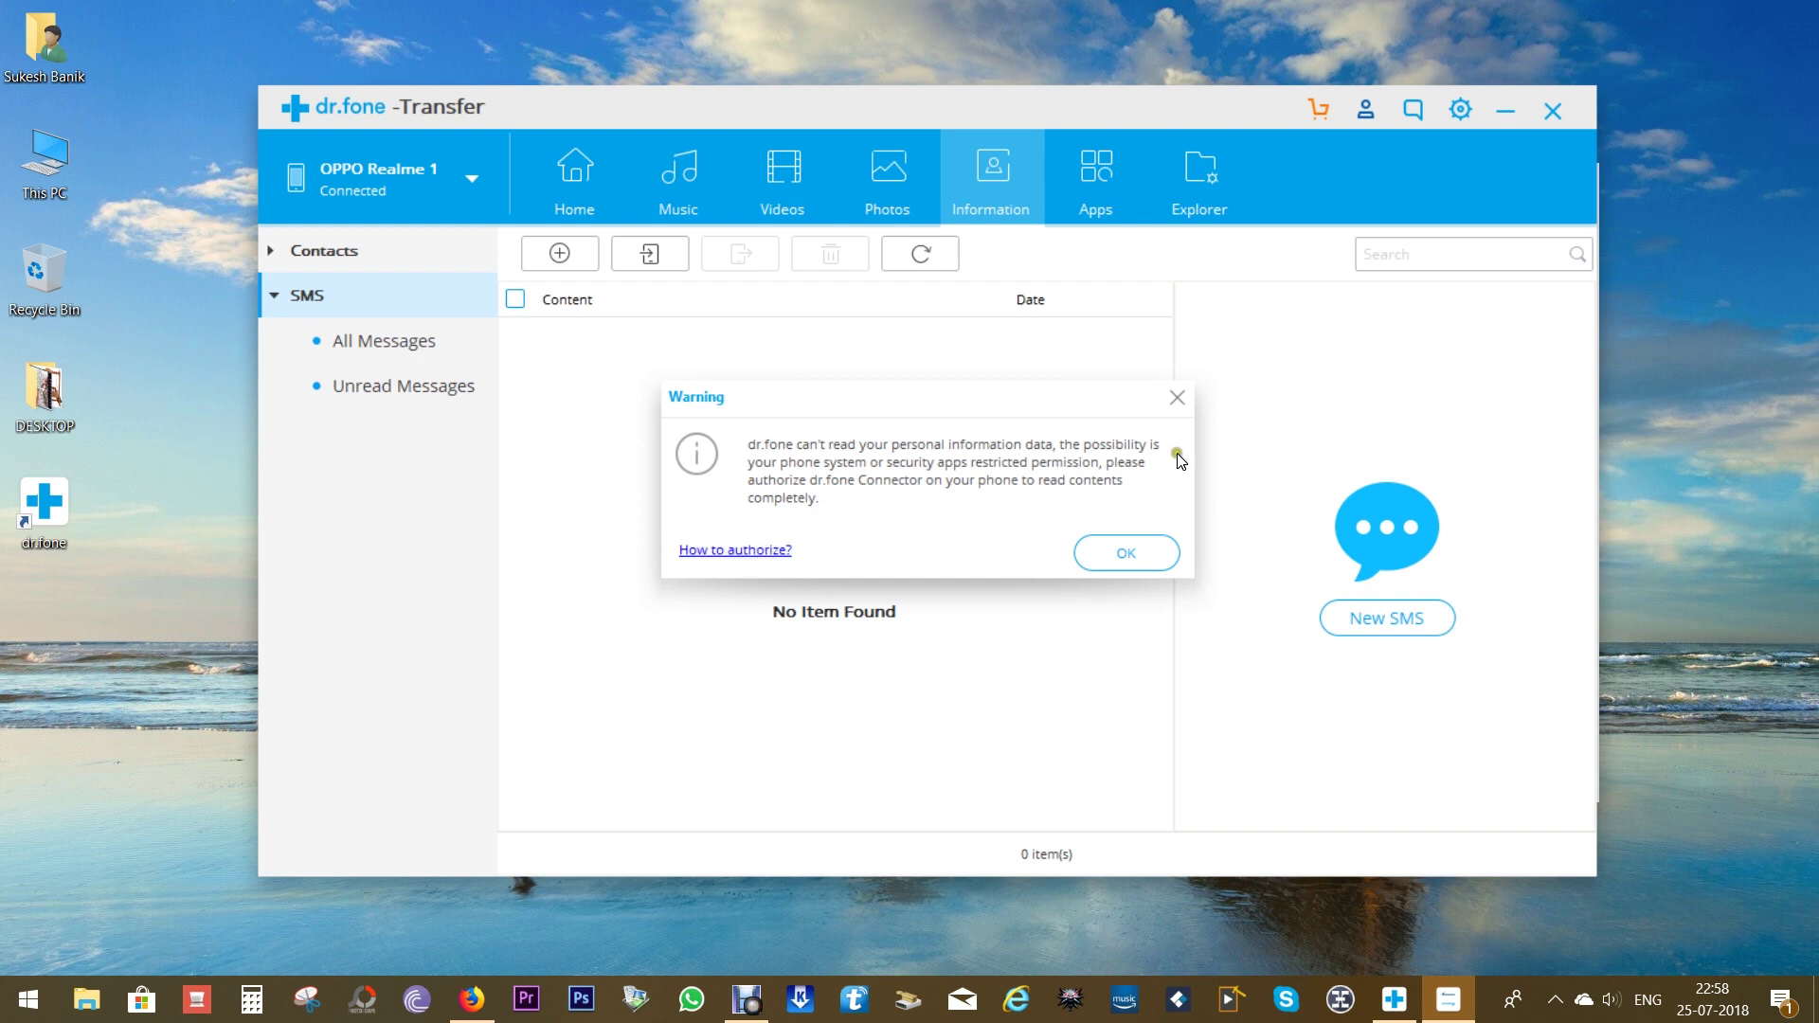
{"action": "left_click", "coordinate": [1175, 398]}
{"action": "left_click", "coordinate": [348, 254]}
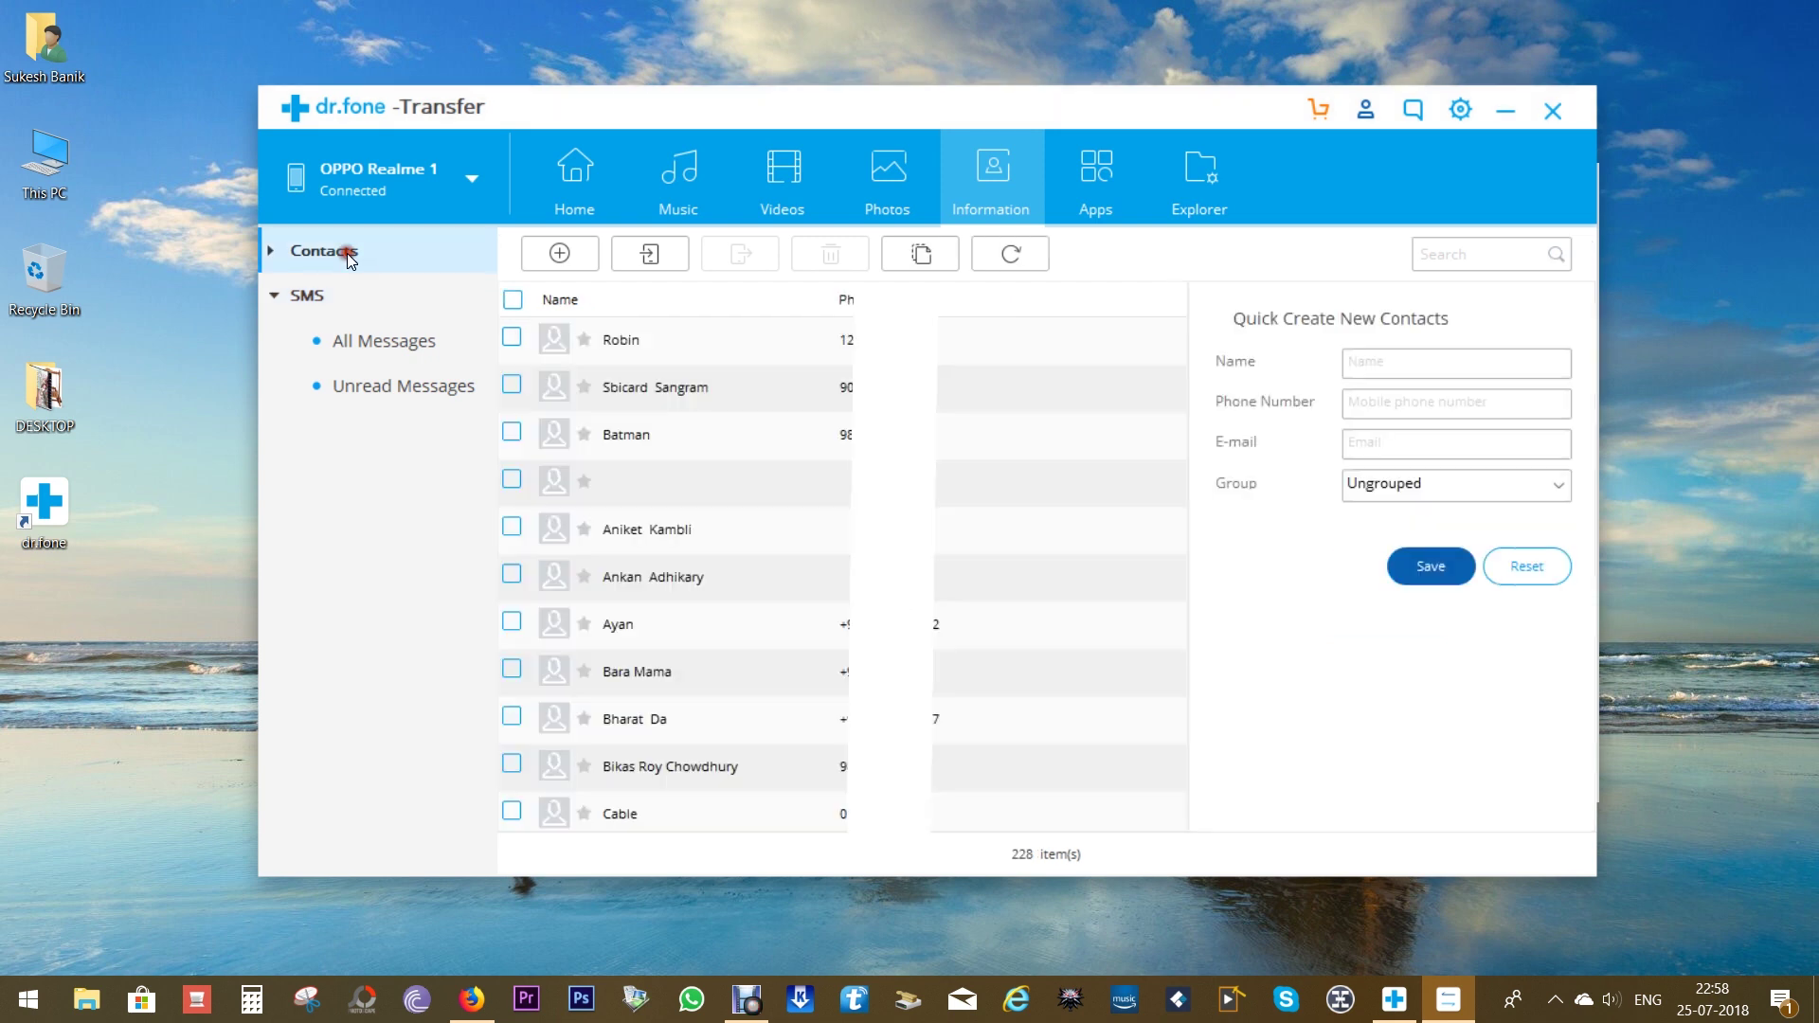
{"action": "left_click", "coordinate": [1106, 173]}
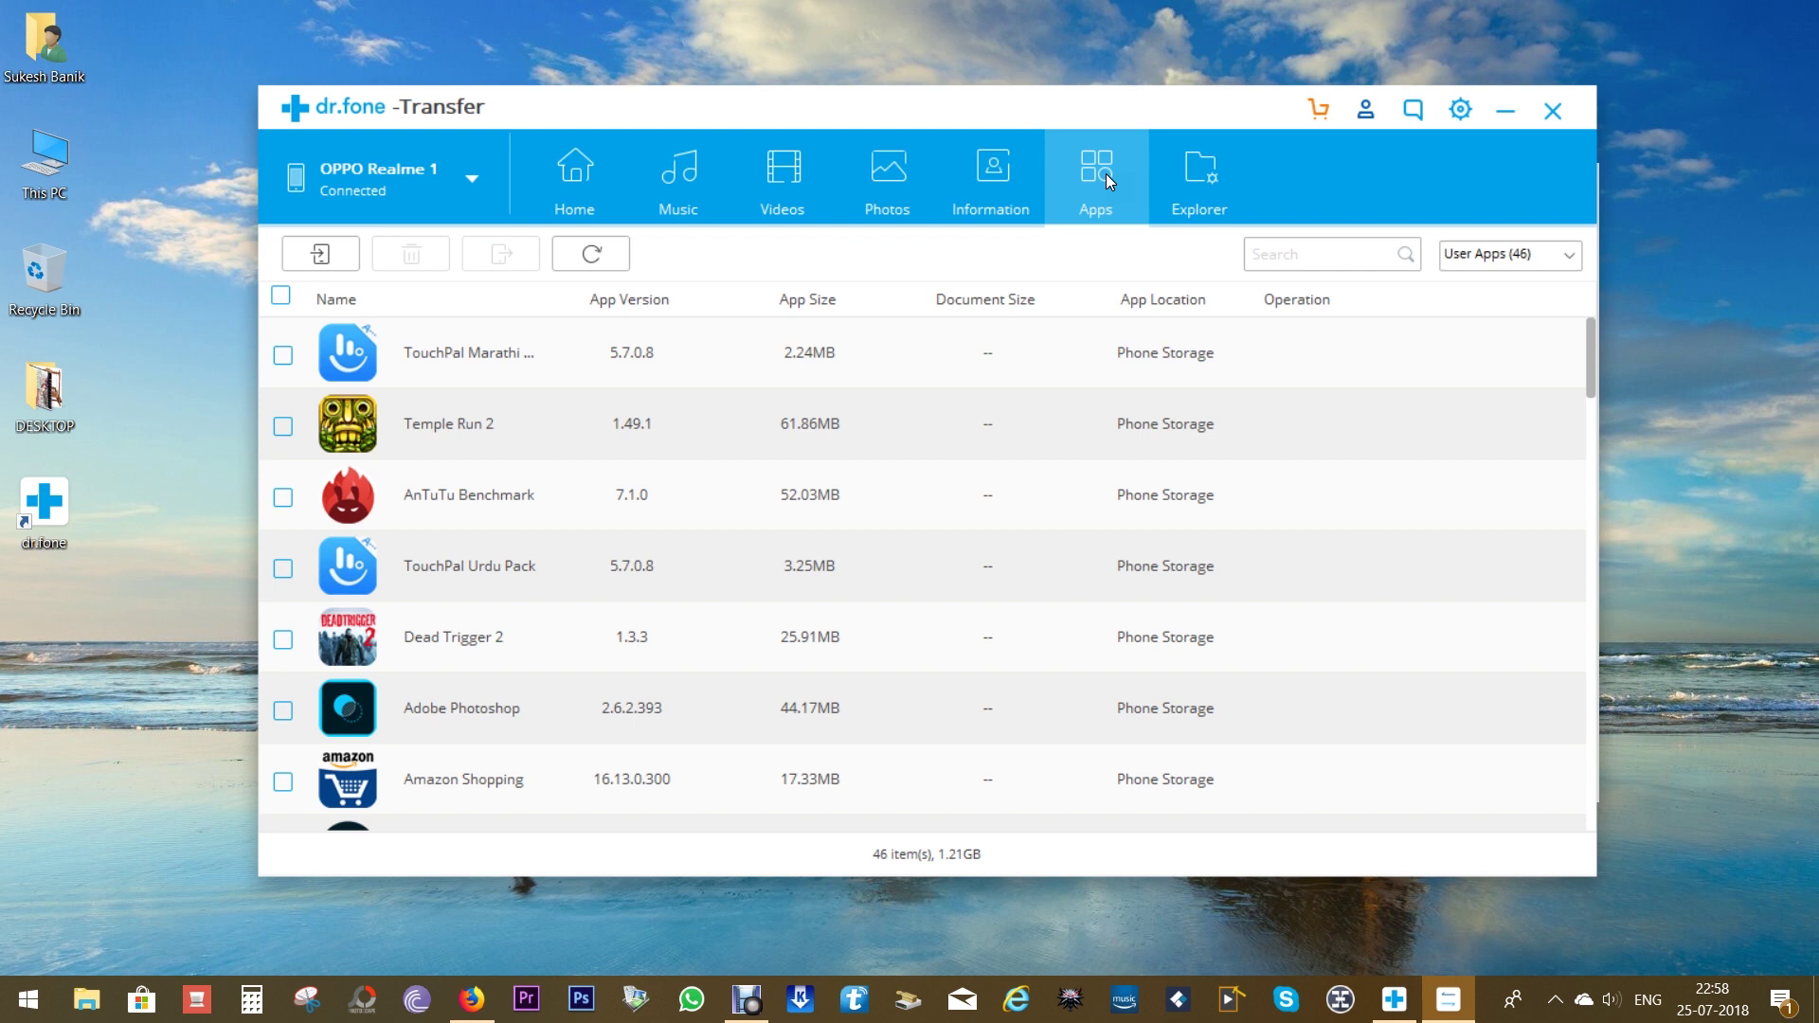
Step: Export the Temple Run 2 app to the PC's Apps folder as Temple Run 2.apk
{"action": "left_click", "coordinate": [283, 426]}
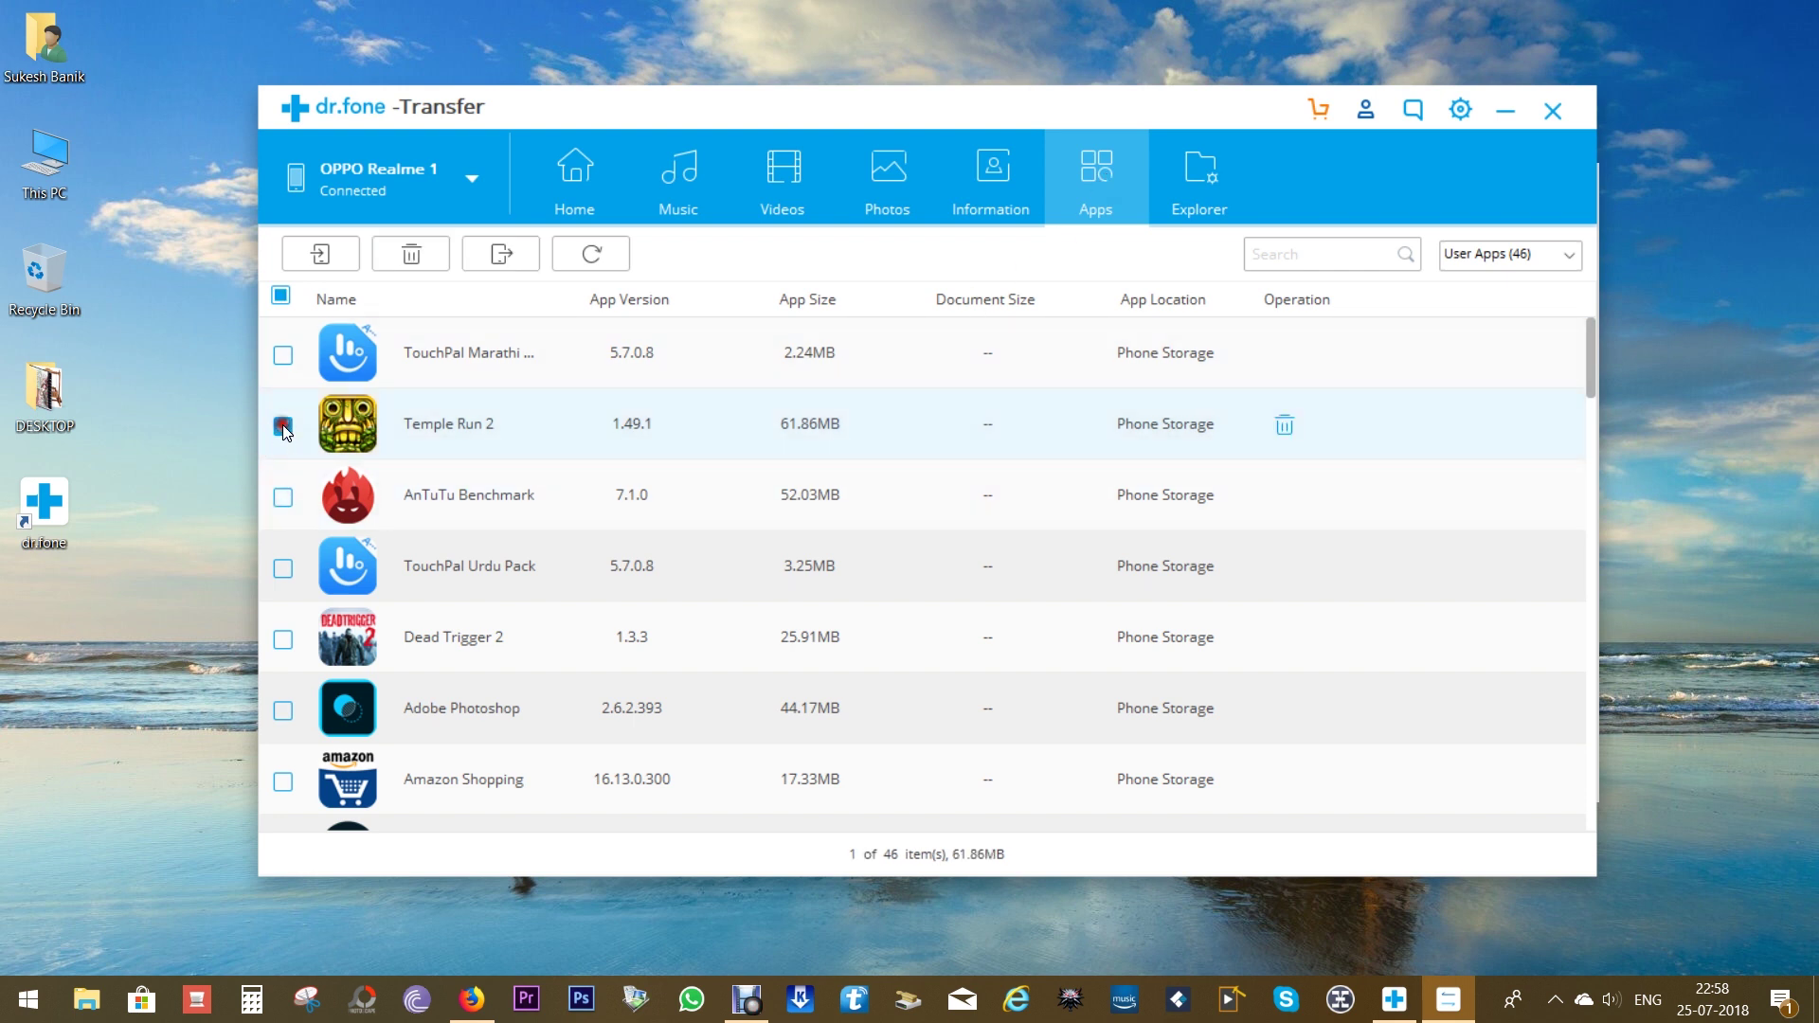
{"action": "left_click", "coordinate": [501, 253]}
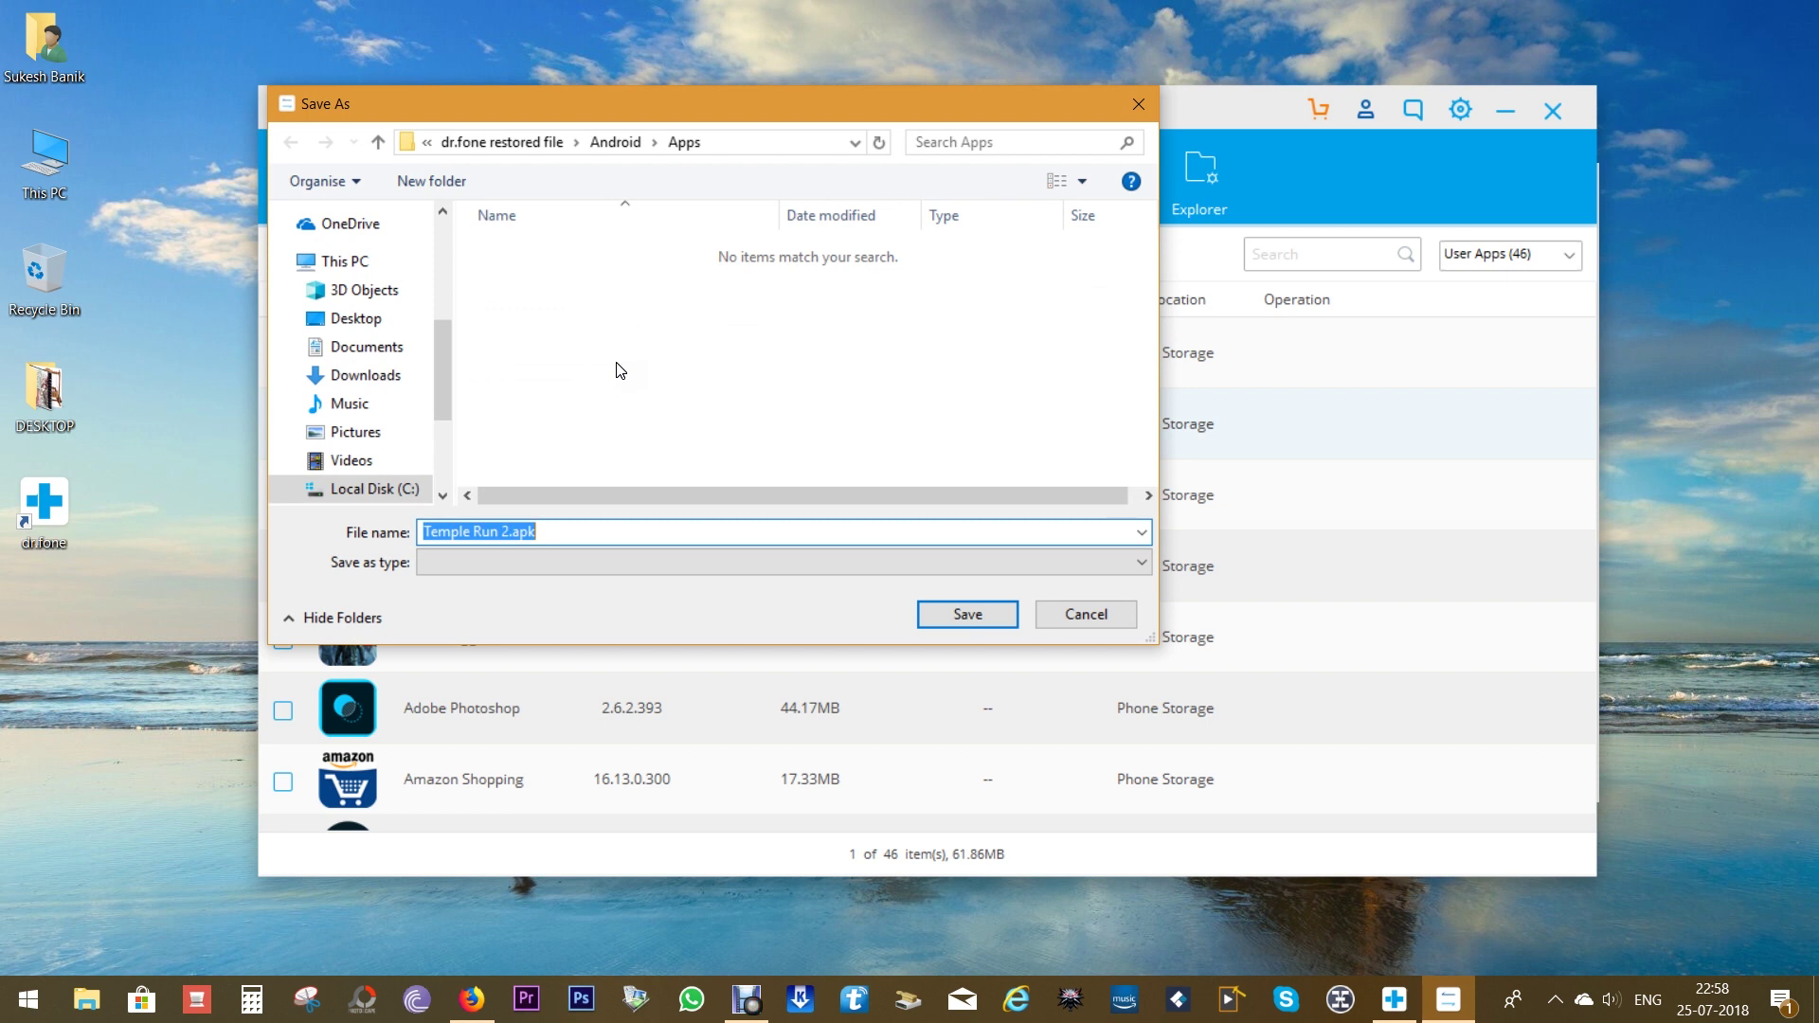
{"action": "left_click", "coordinate": [1002, 615]}
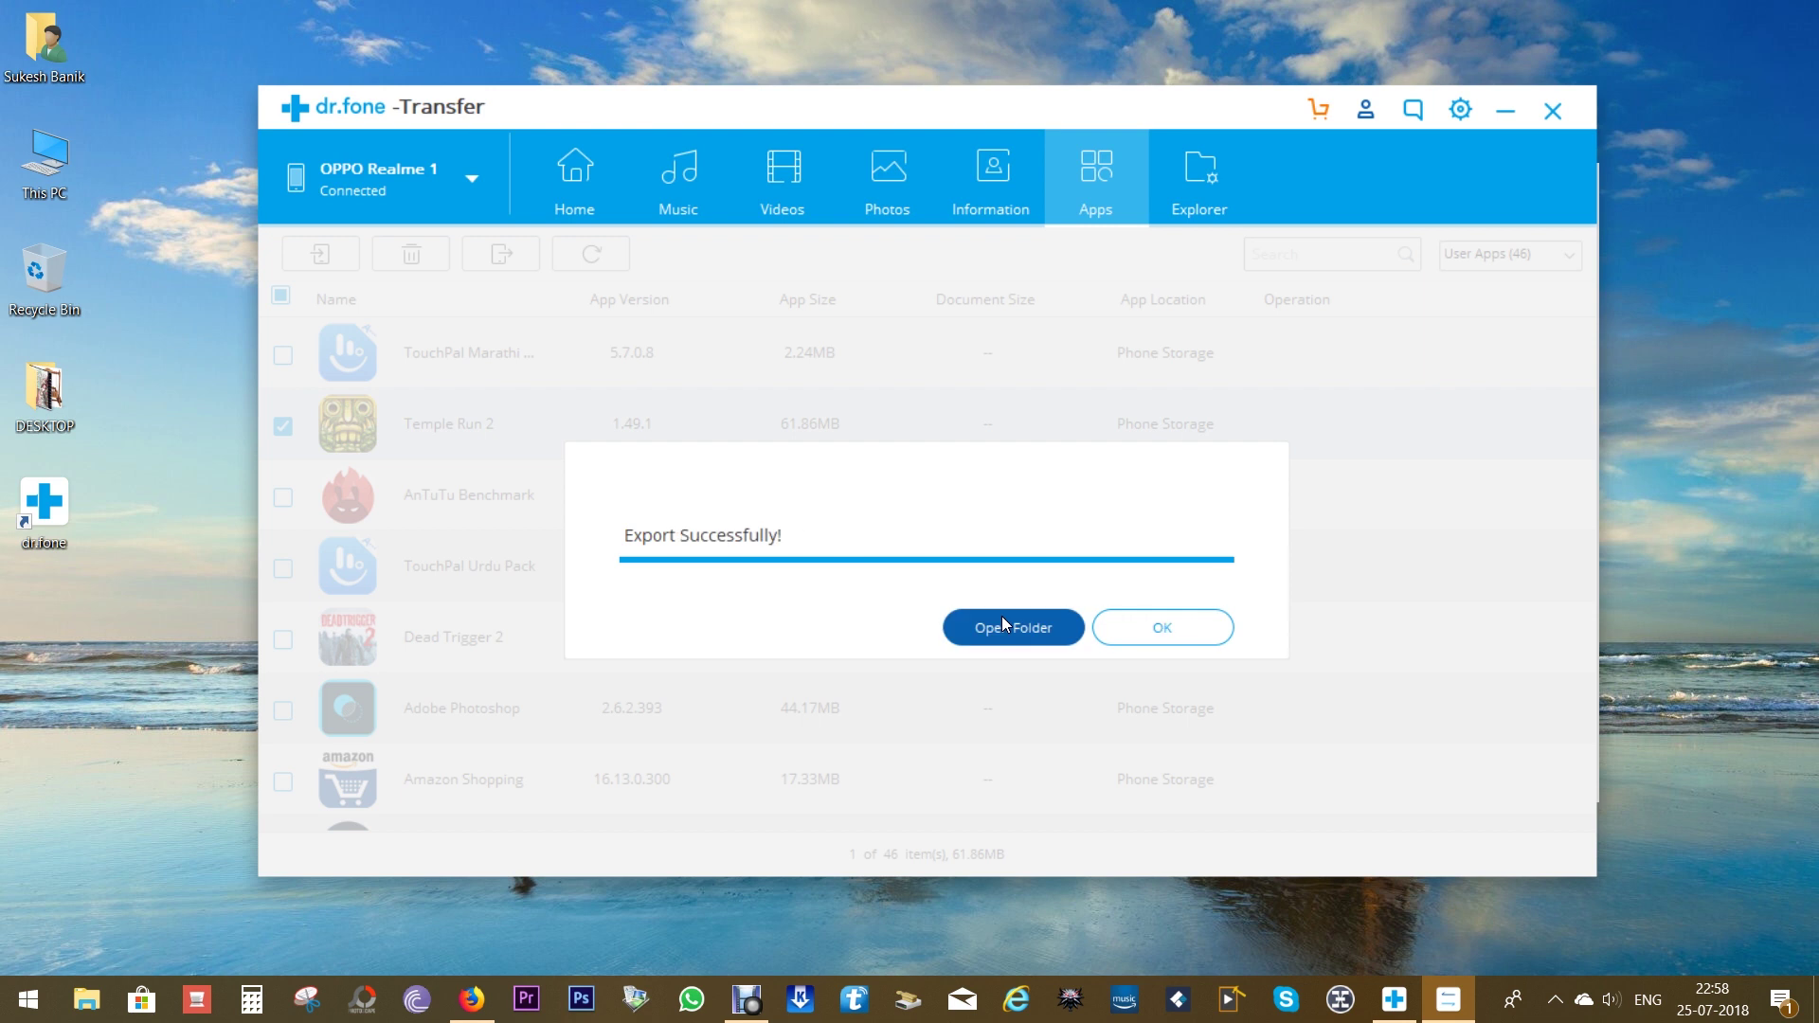
{"action": "left_click", "coordinate": [1136, 625]}
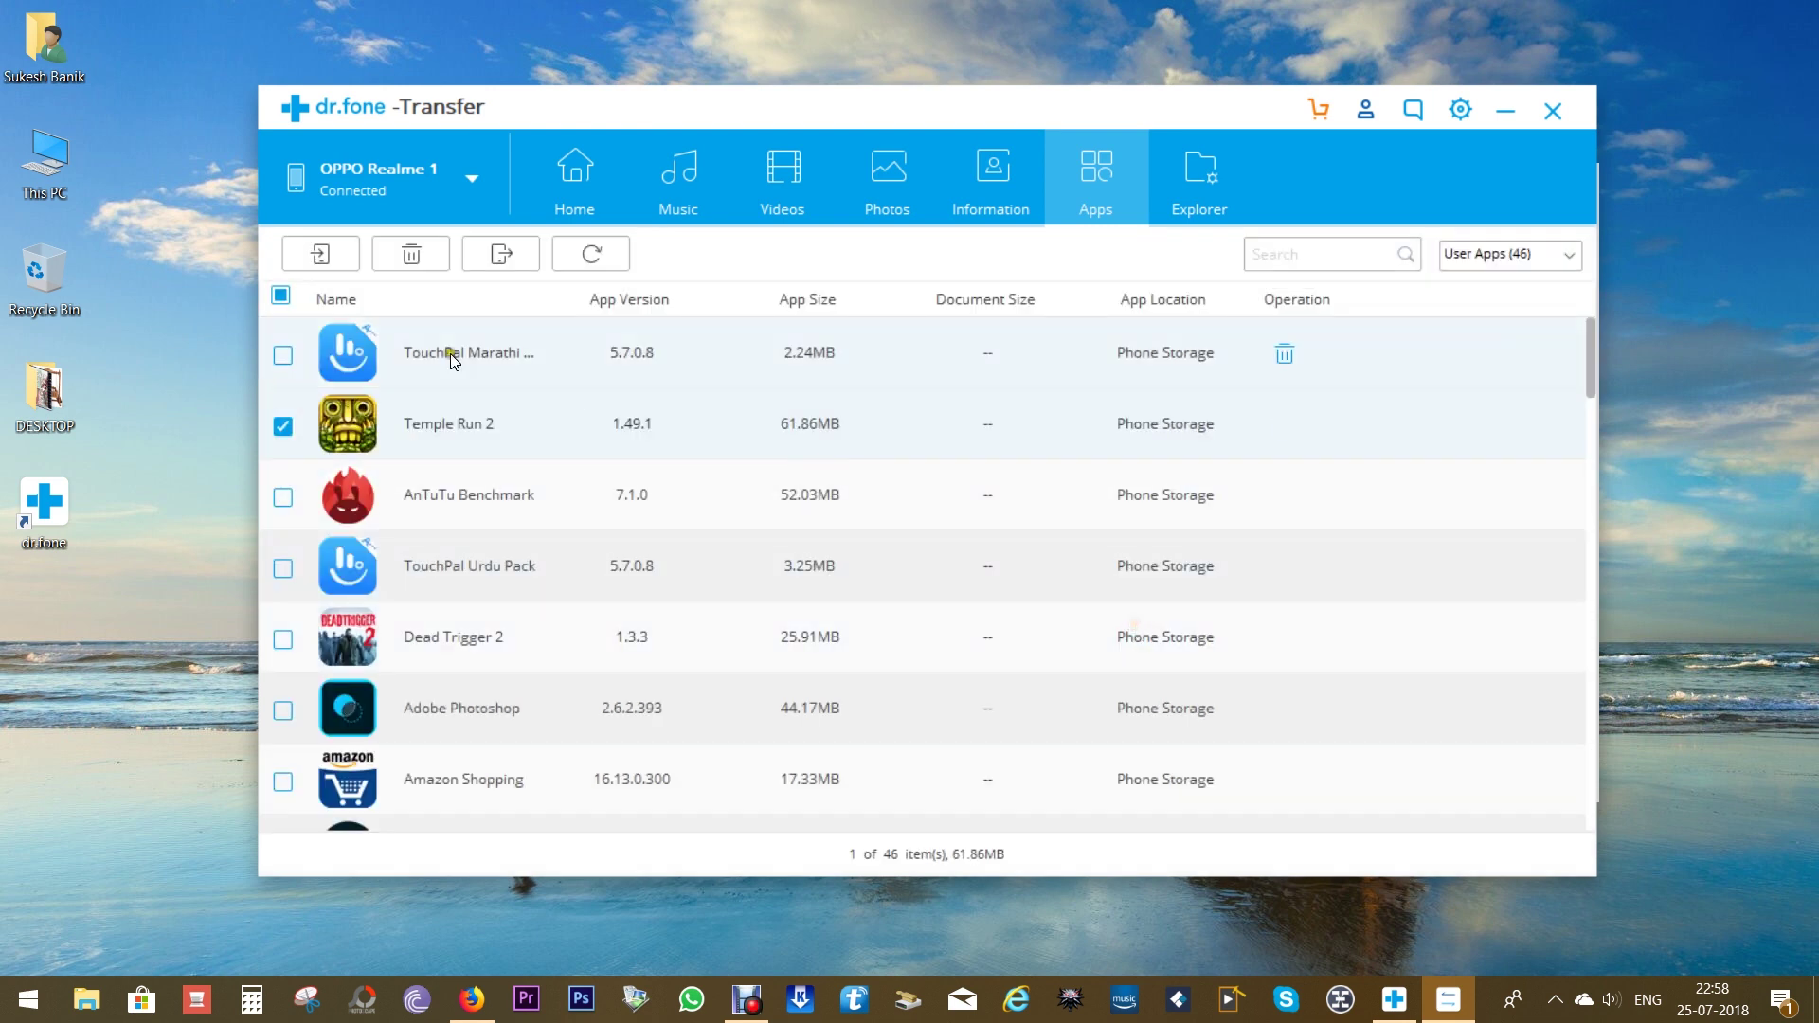
{"action": "left_click", "coordinate": [320, 253]}
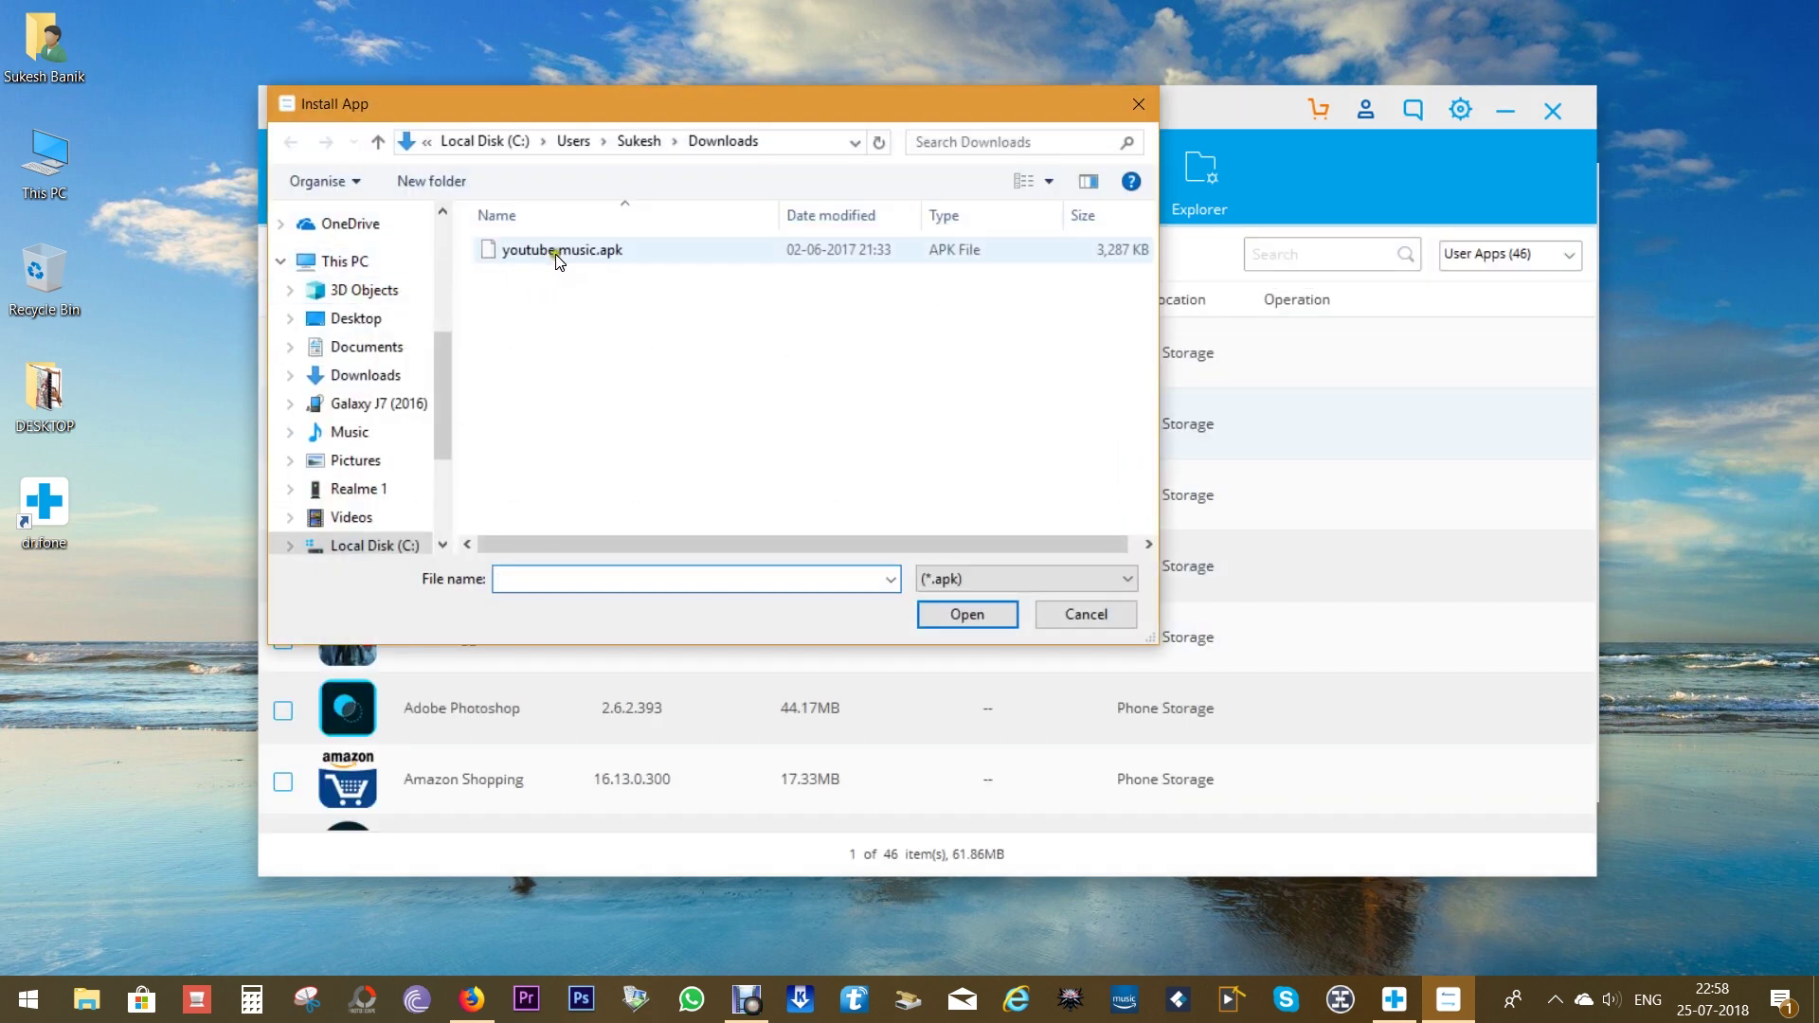
{"action": "left_click", "coordinate": [559, 252]}
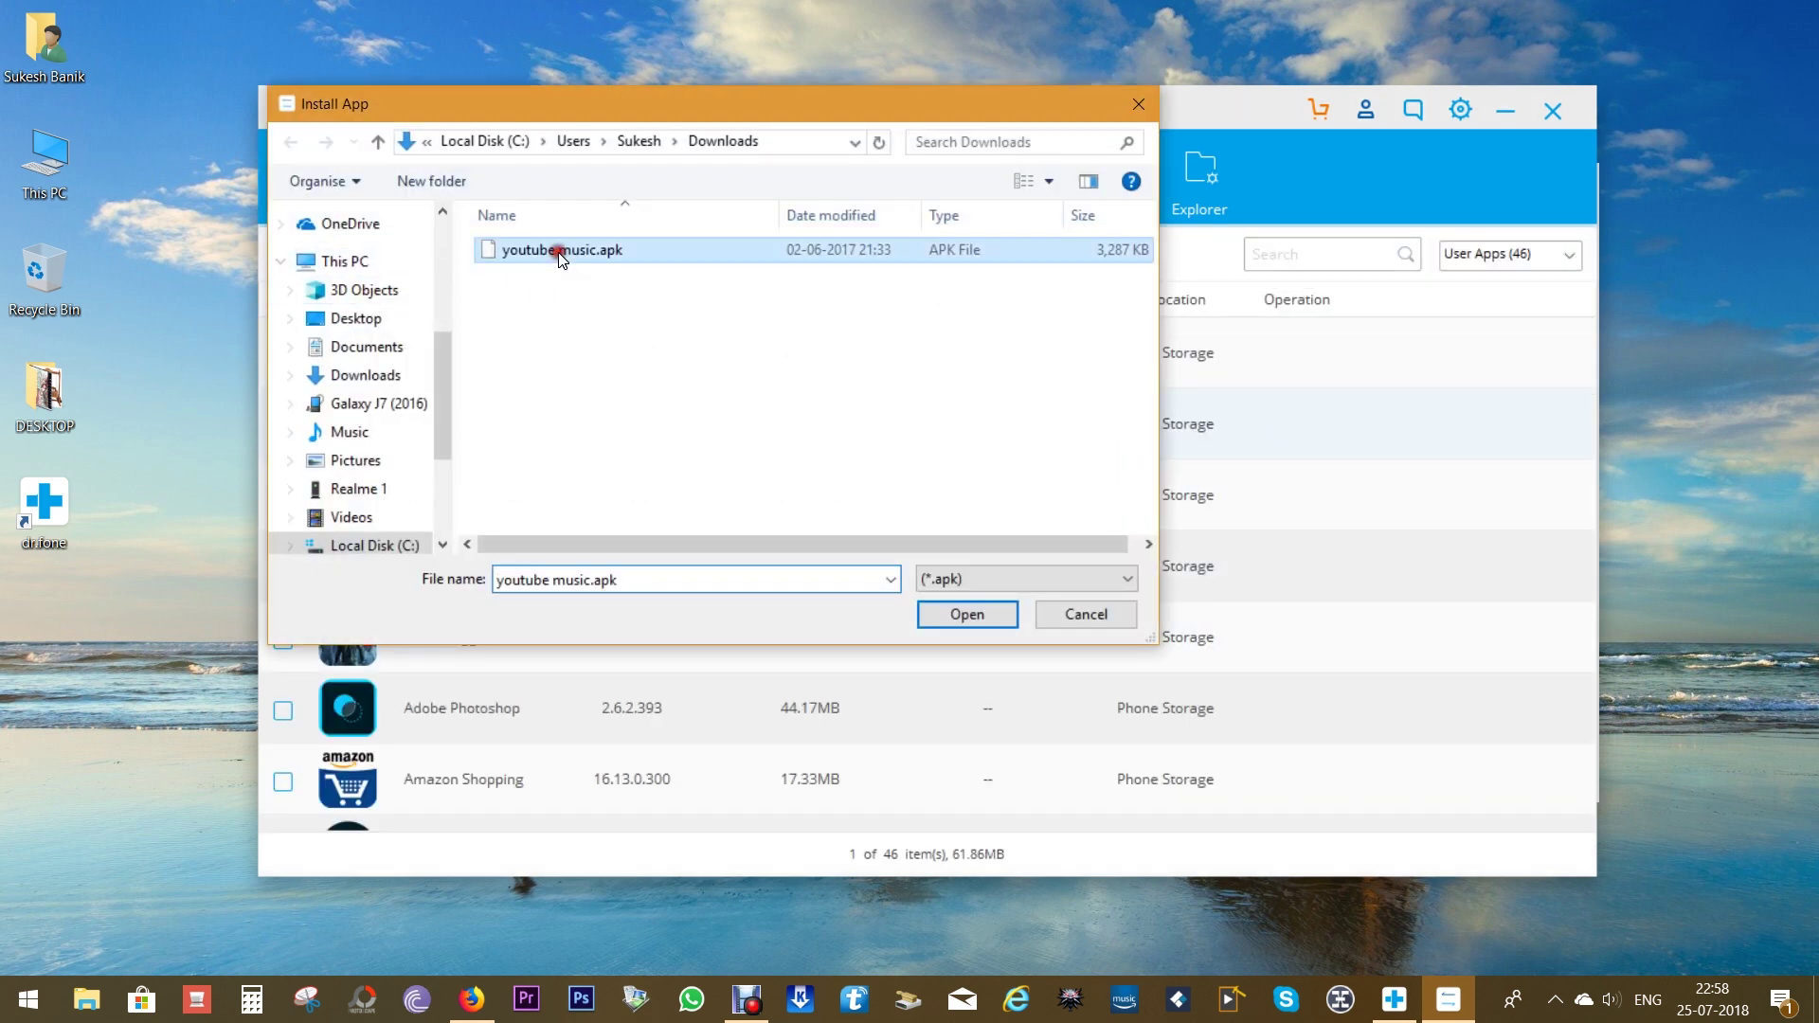
{"action": "left_click", "coordinate": [1080, 614]}
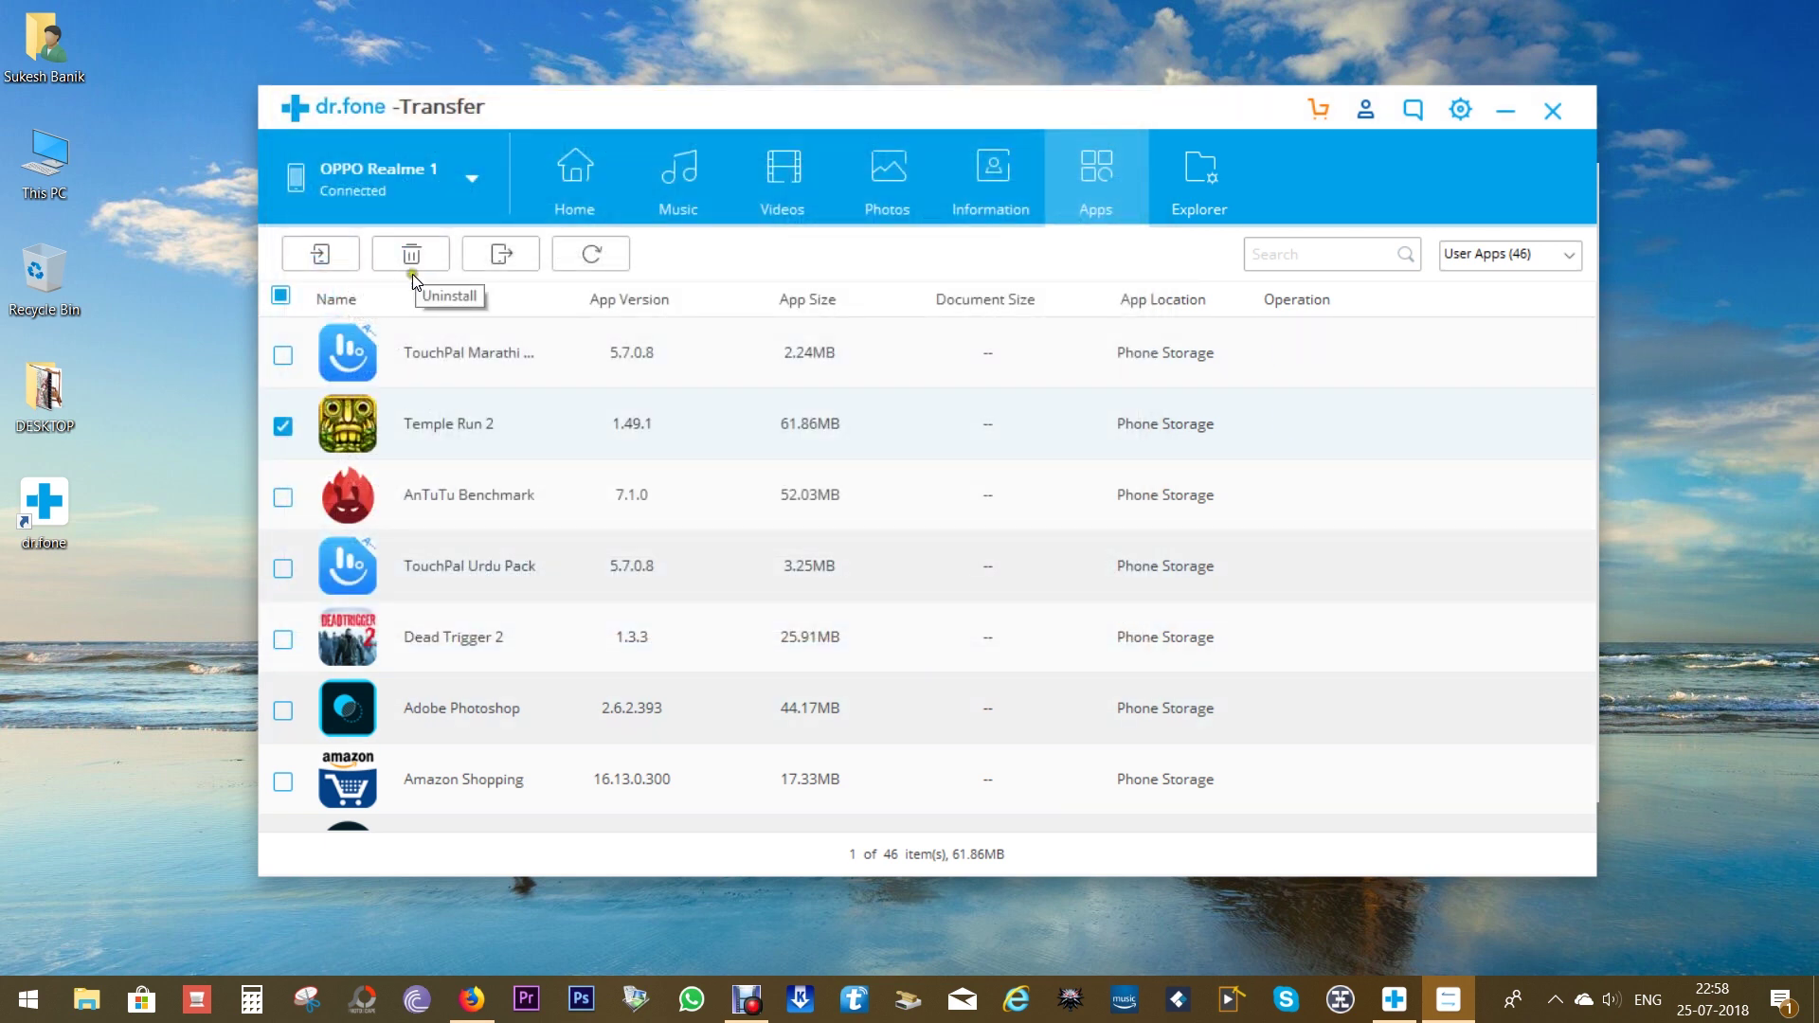
{"action": "left_click", "coordinate": [281, 295]}
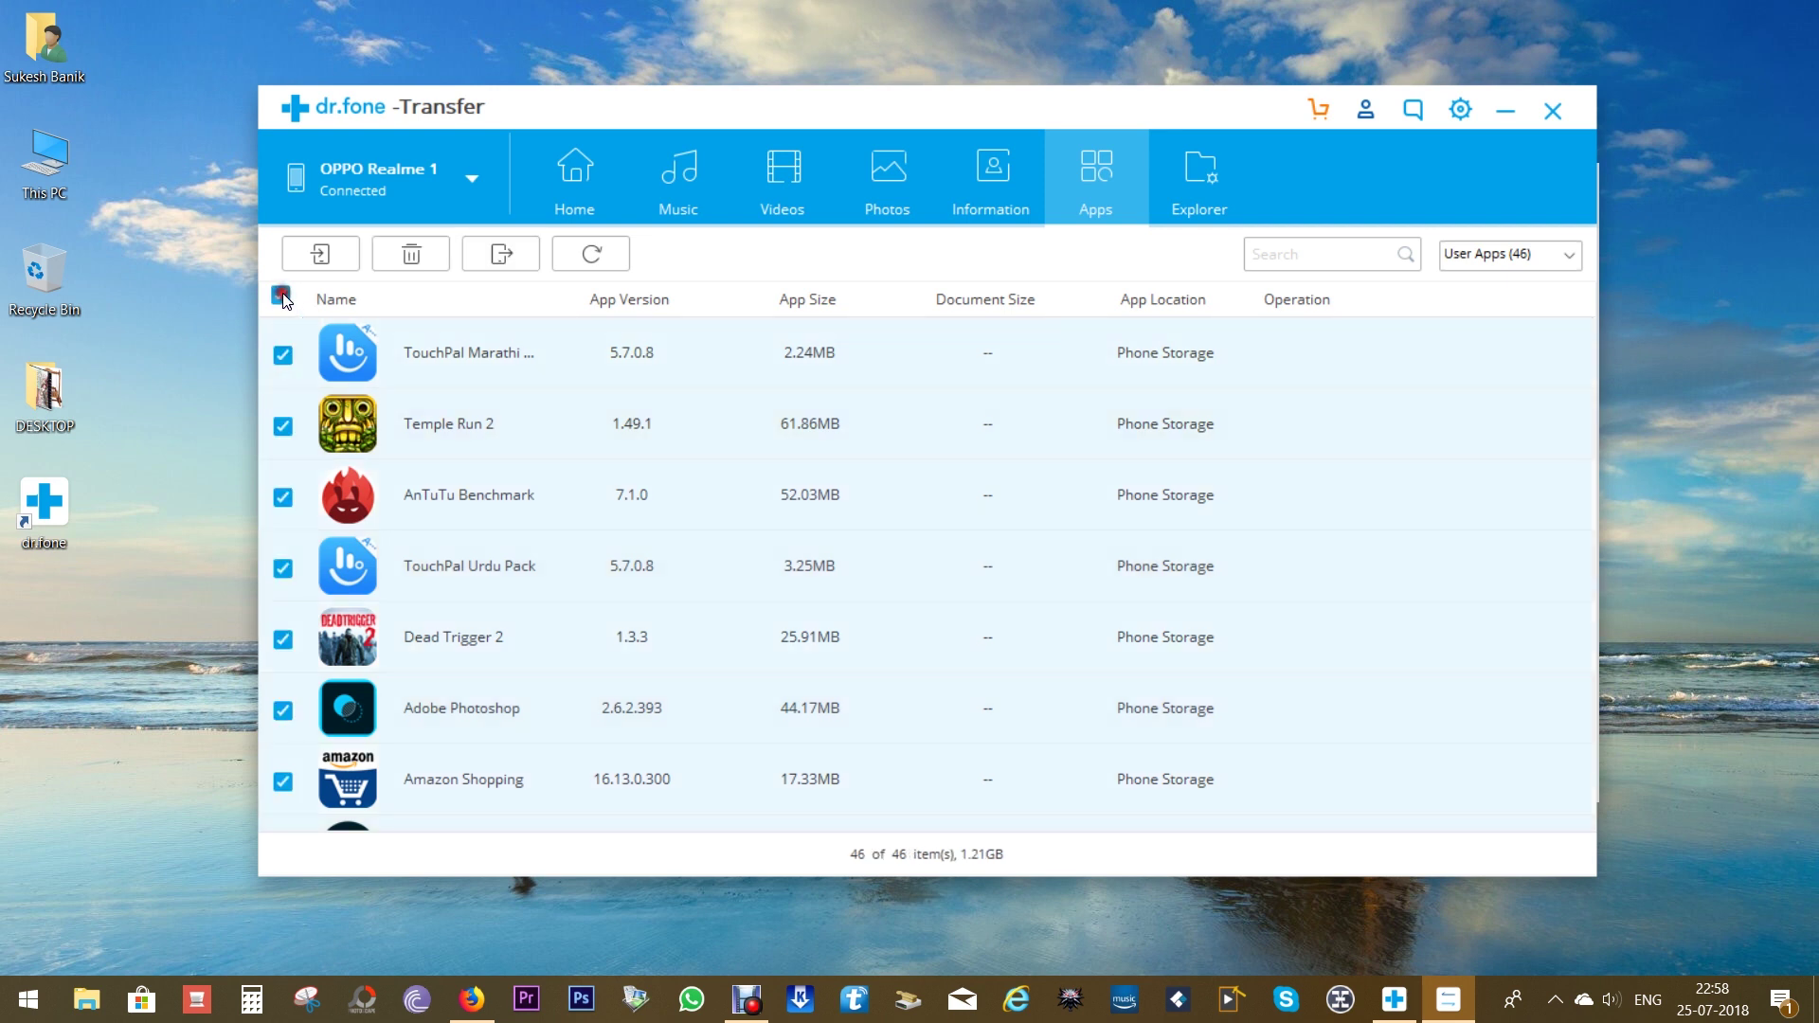
{"action": "left_click", "coordinate": [282, 296]}
{"action": "scroll", "coordinate": [716, 635], "scroll_direction": "down", "scroll_amount": 10}
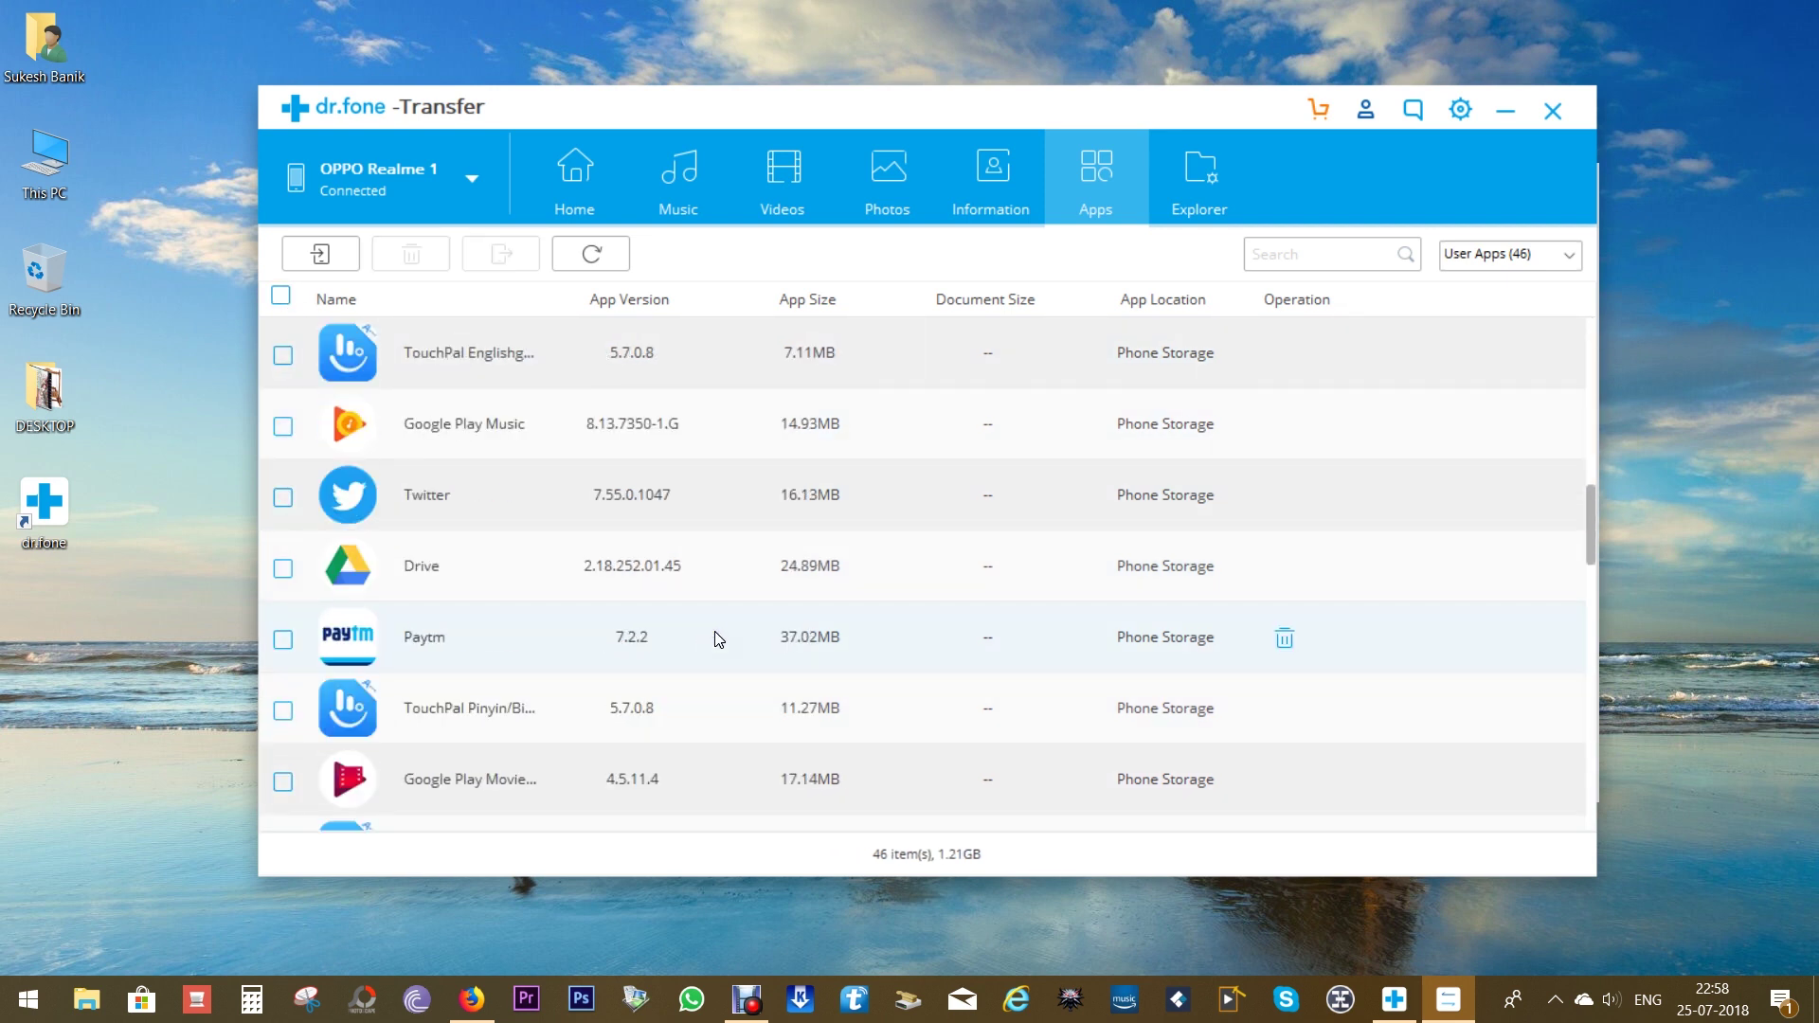
{"action": "scroll", "coordinate": [718, 640], "scroll_direction": "down", "scroll_amount": 5}
{"action": "scroll", "coordinate": [718, 640], "scroll_direction": "up", "scroll_amount": 12}
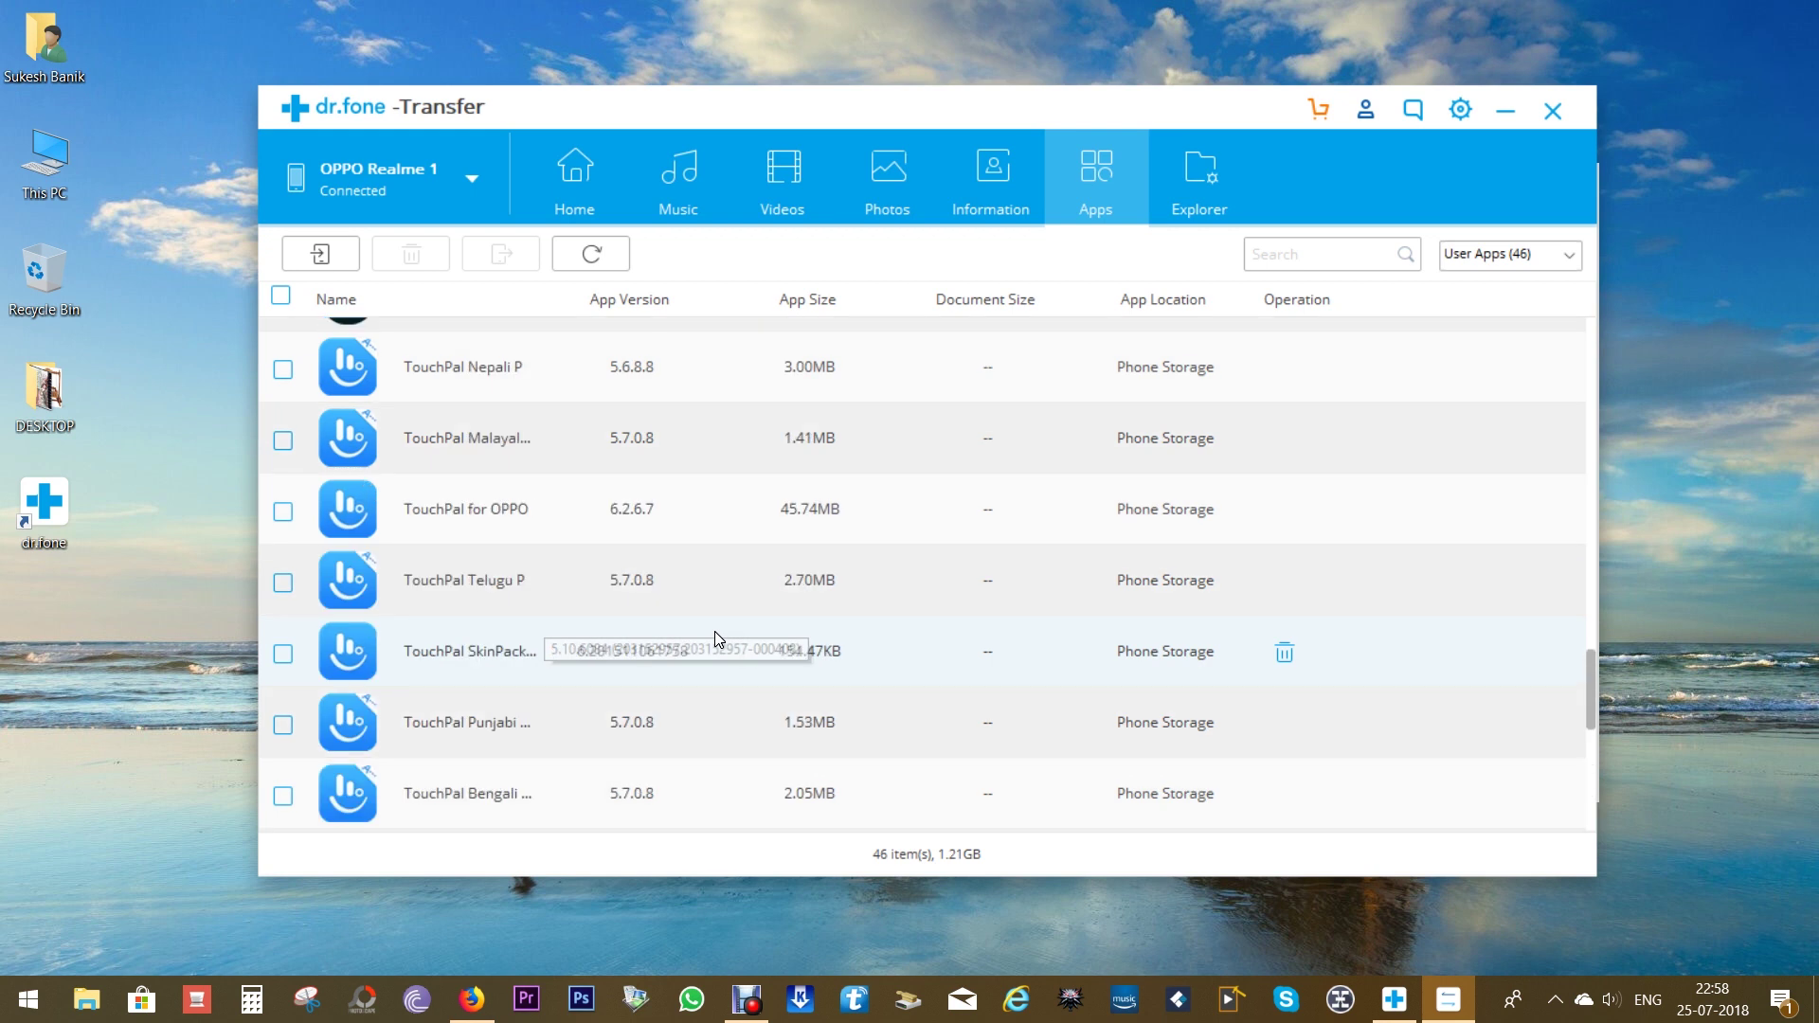
{"action": "scroll", "coordinate": [569, 607], "scroll_direction": "up", "scroll_amount": 3}
{"action": "left_click", "coordinate": [282, 569]}
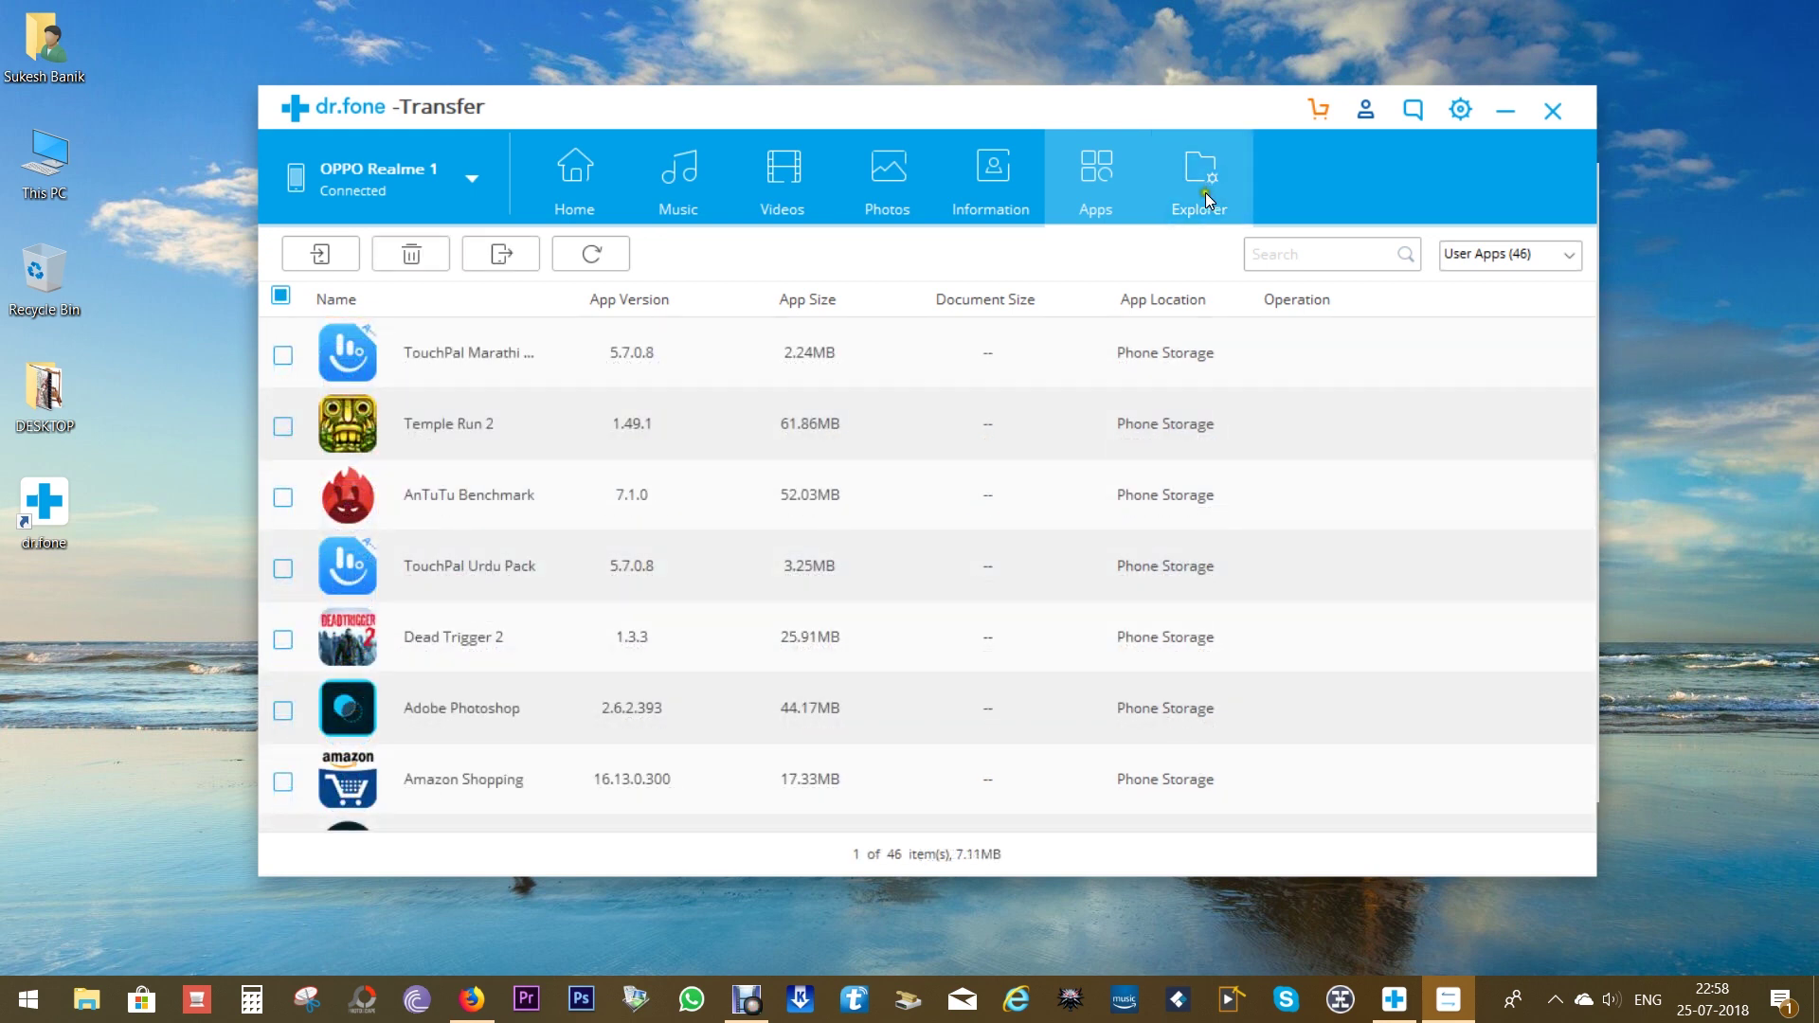
Step: Browse the SD Card in Explorer with large icons, peeking into Documents before returning
{"action": "left_click", "coordinate": [1199, 186]}
{"action": "left_click", "coordinate": [856, 382]}
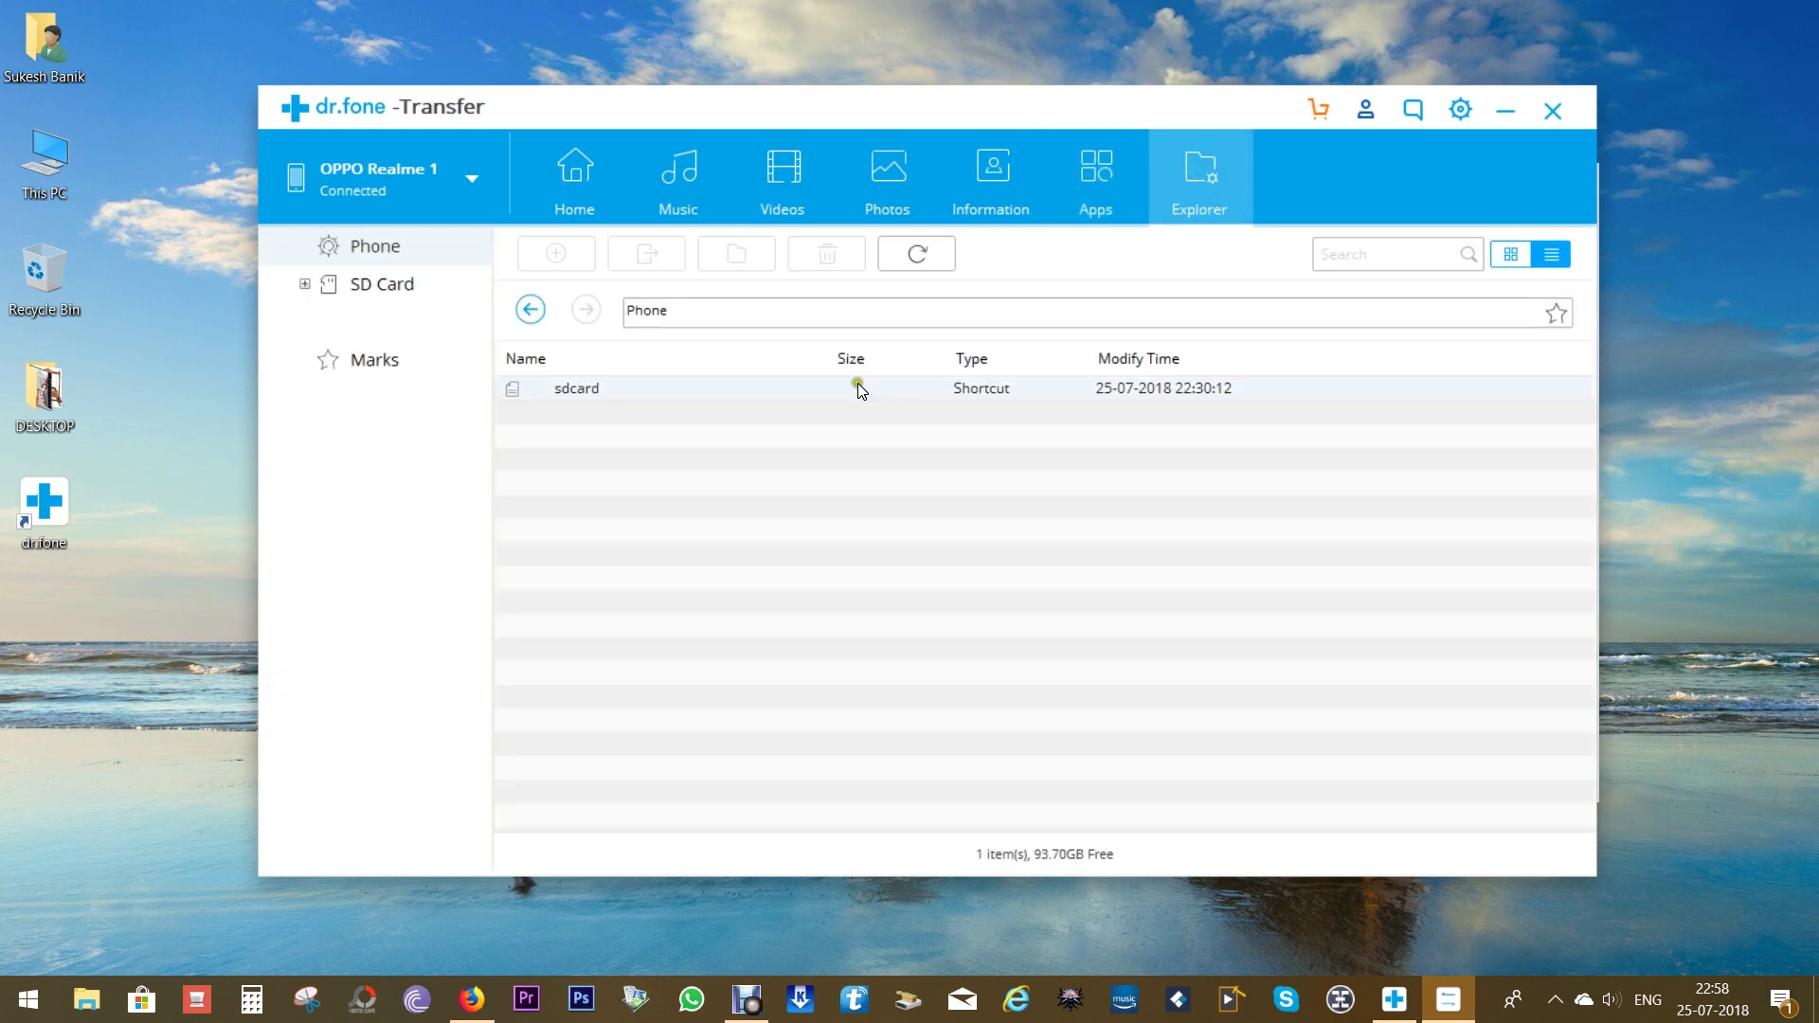
{"action": "left_click", "coordinate": [593, 389]}
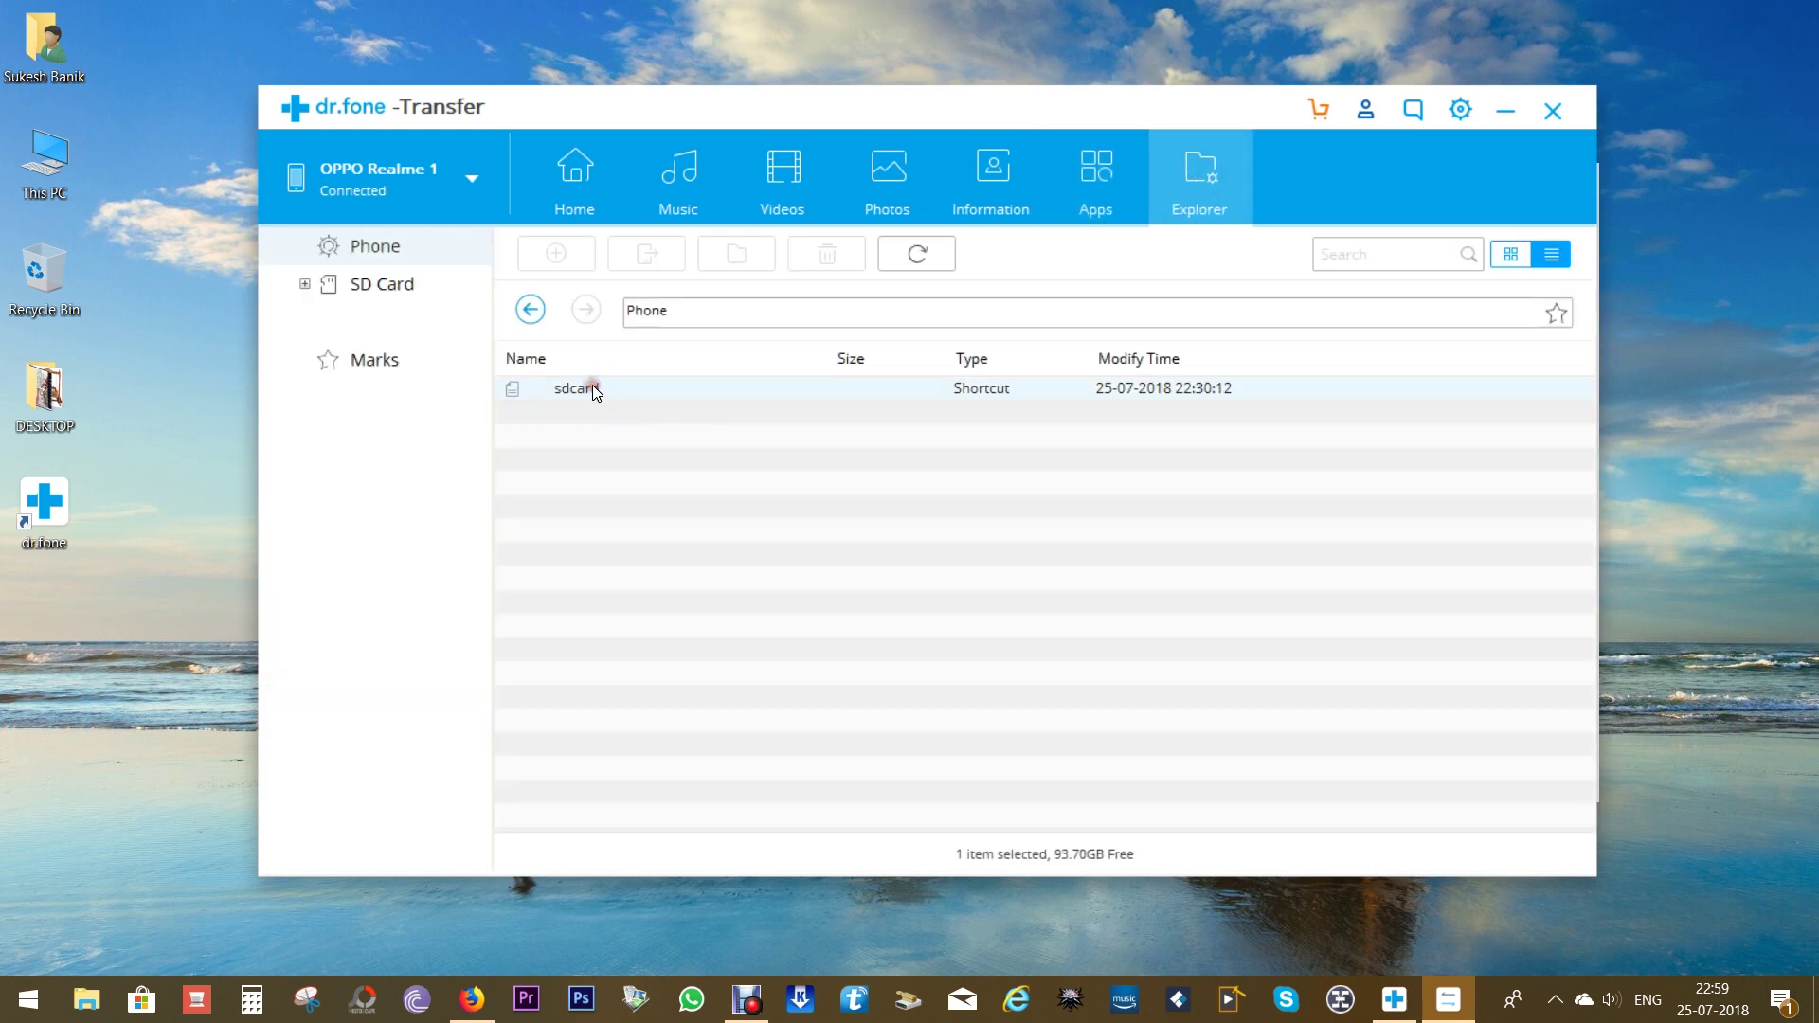
{"action": "left_click", "coordinate": [382, 288]}
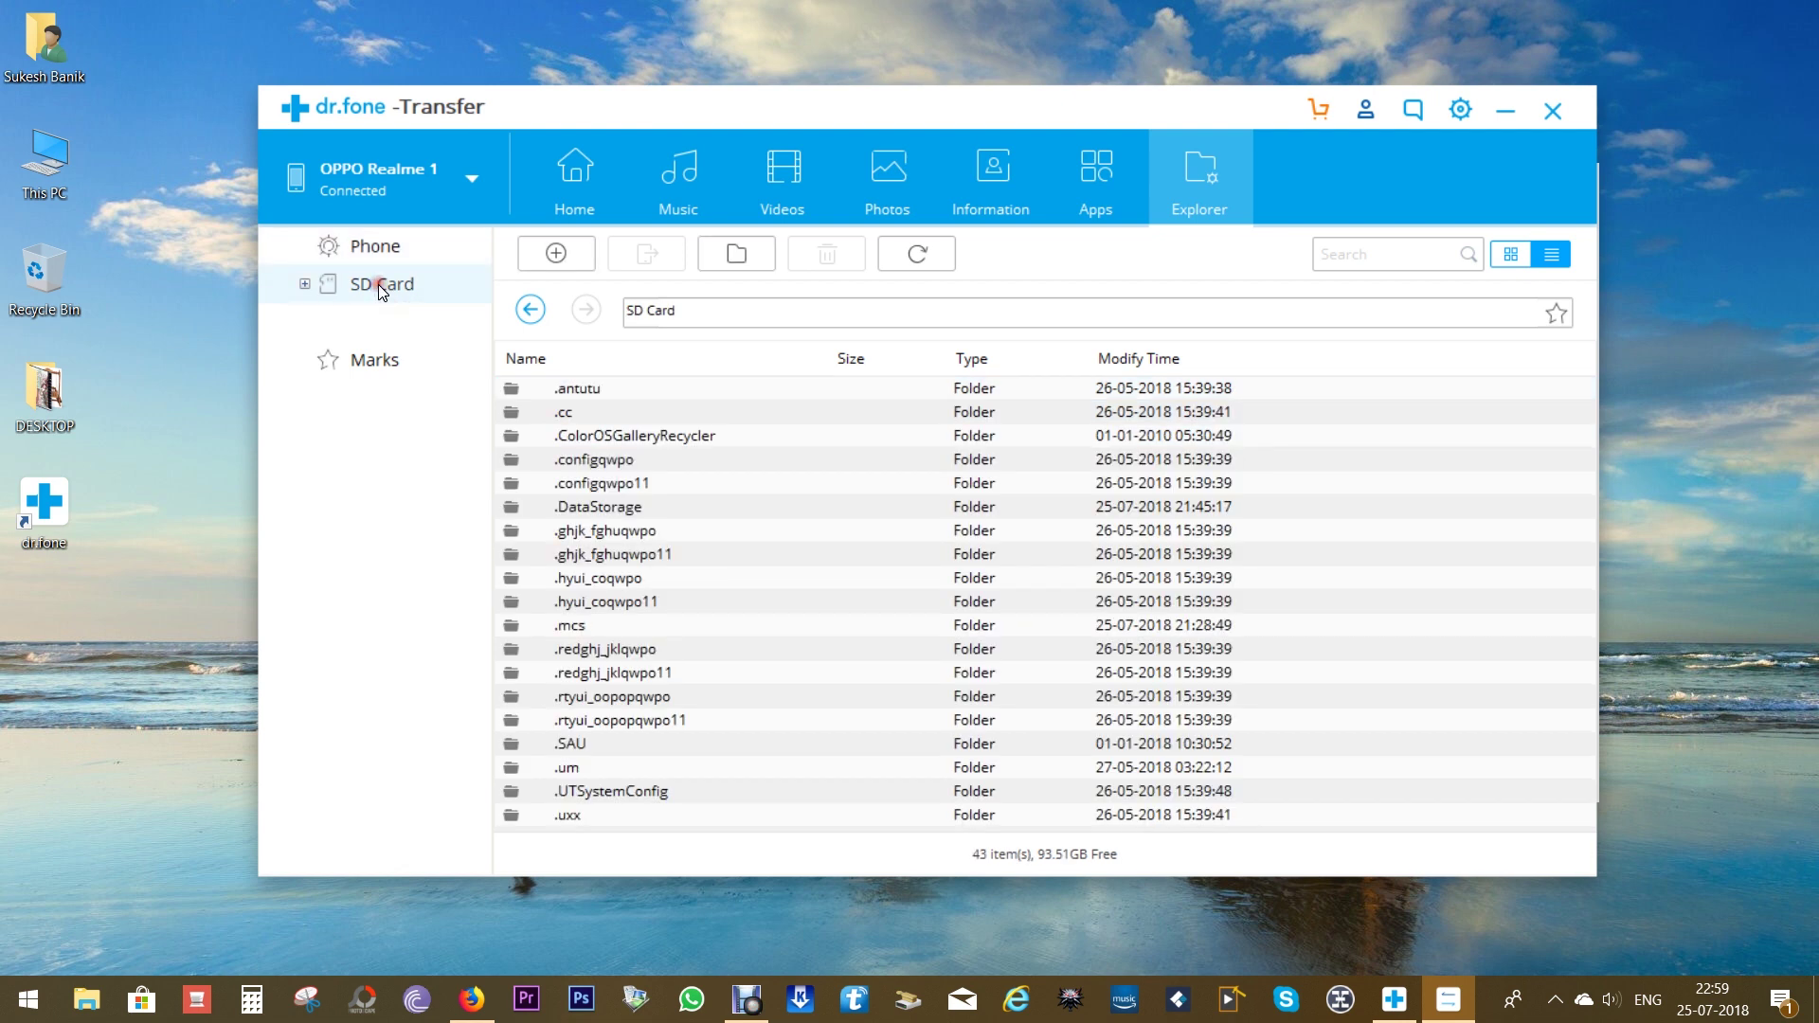
{"action": "left_click", "coordinate": [1507, 254]}
{"action": "left_click", "coordinate": [1009, 646]}
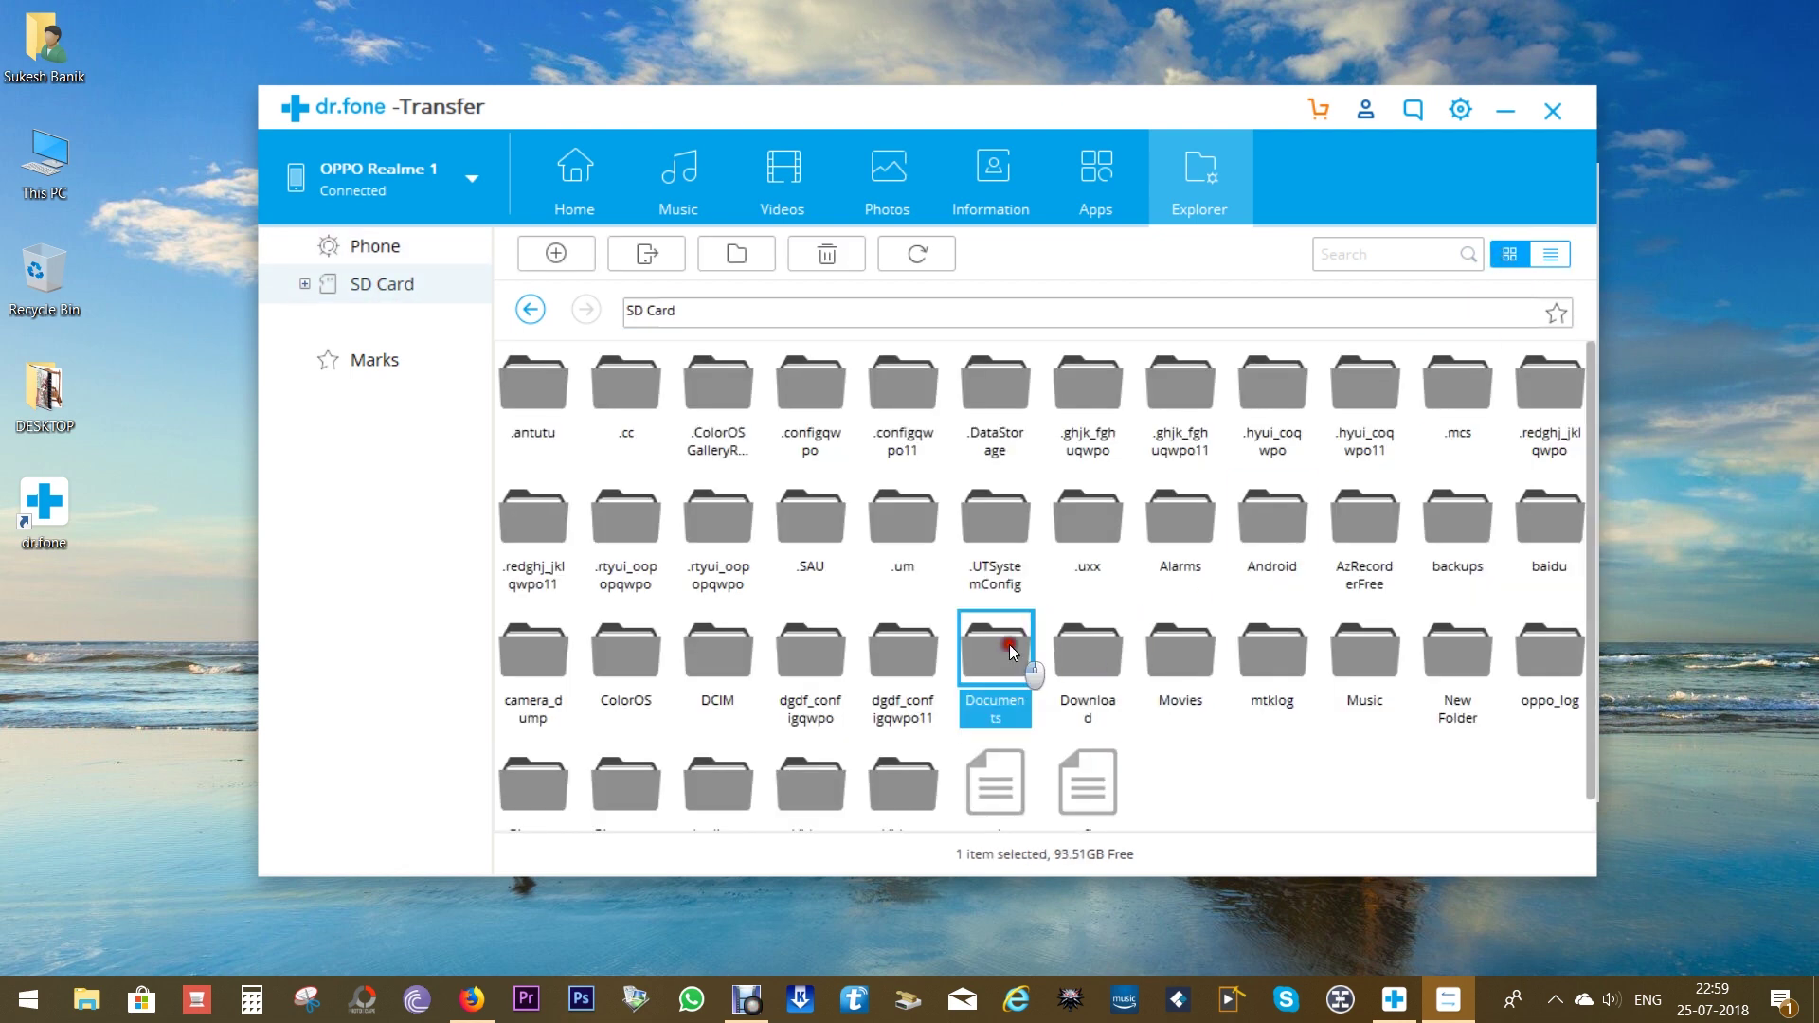
{"action": "double_click", "coordinate": [1010, 646]}
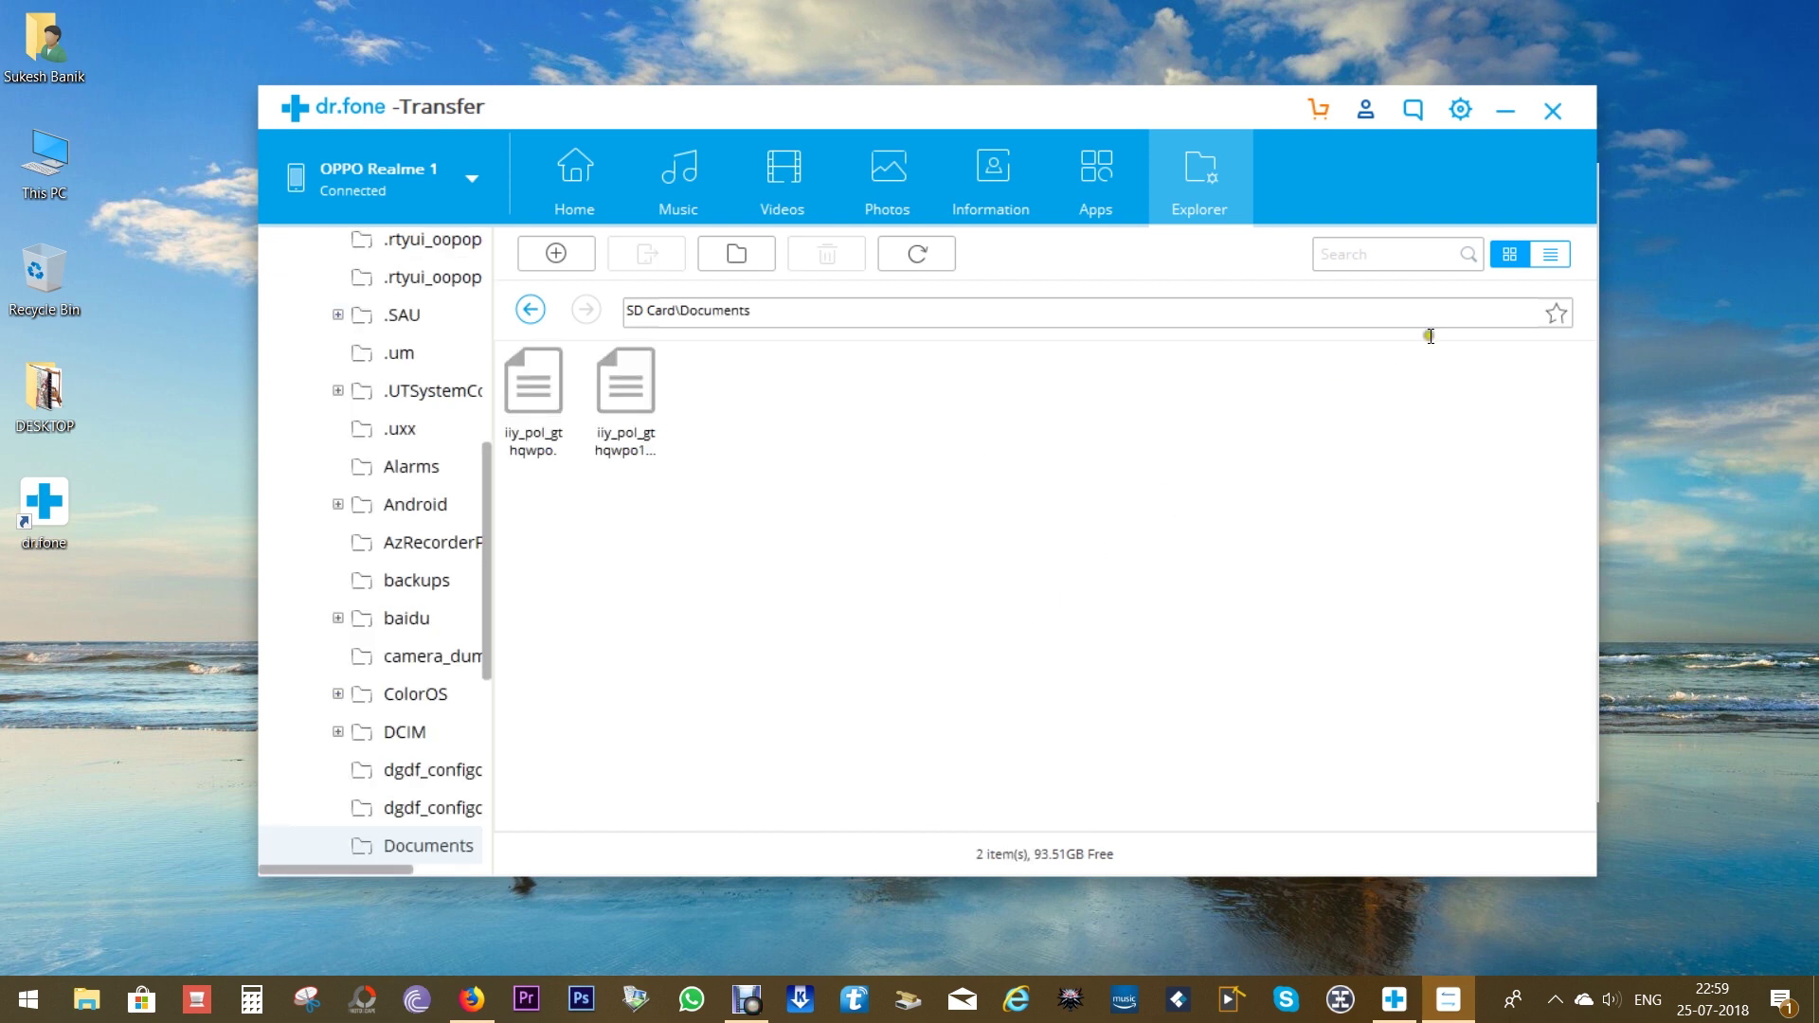
{"action": "left_click", "coordinate": [531, 309]}
Step: Create a folder on the SD Card with the default name New Folder1
{"action": "left_click", "coordinate": [784, 434]}
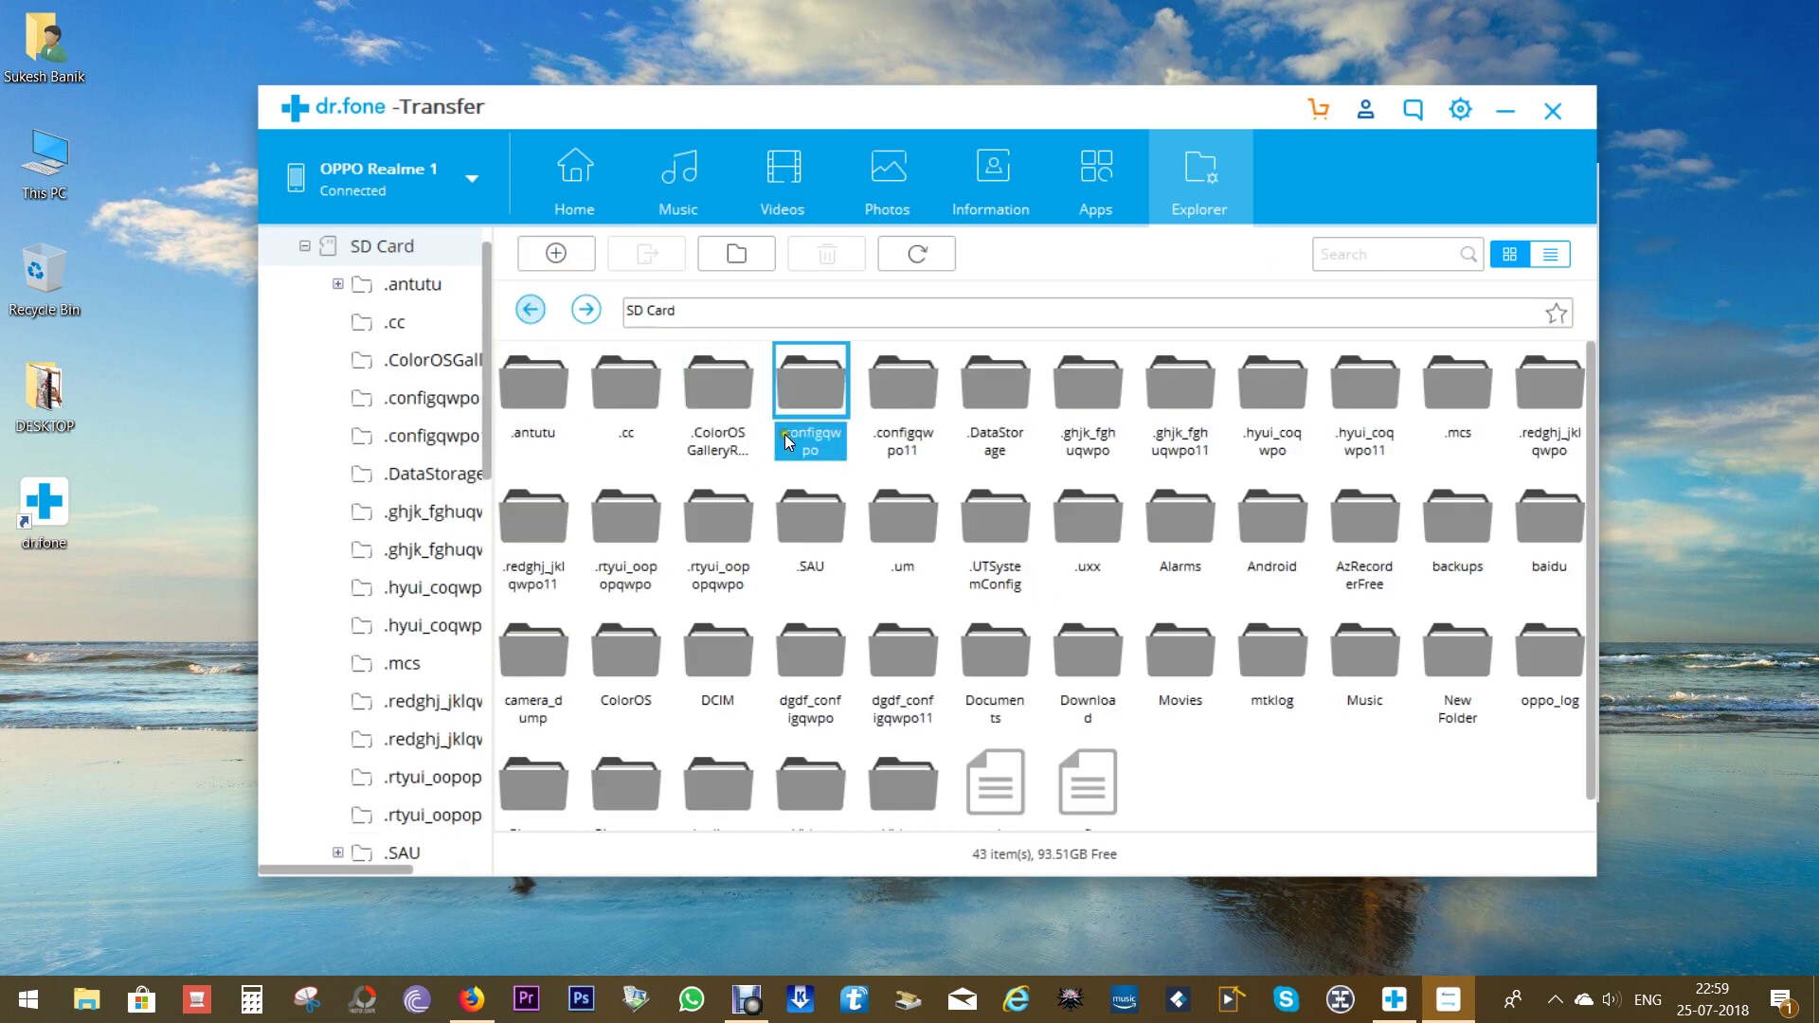
{"action": "left_click", "coordinate": [682, 521]}
{"action": "left_click", "coordinate": [625, 513]}
{"action": "left_click", "coordinate": [669, 378]}
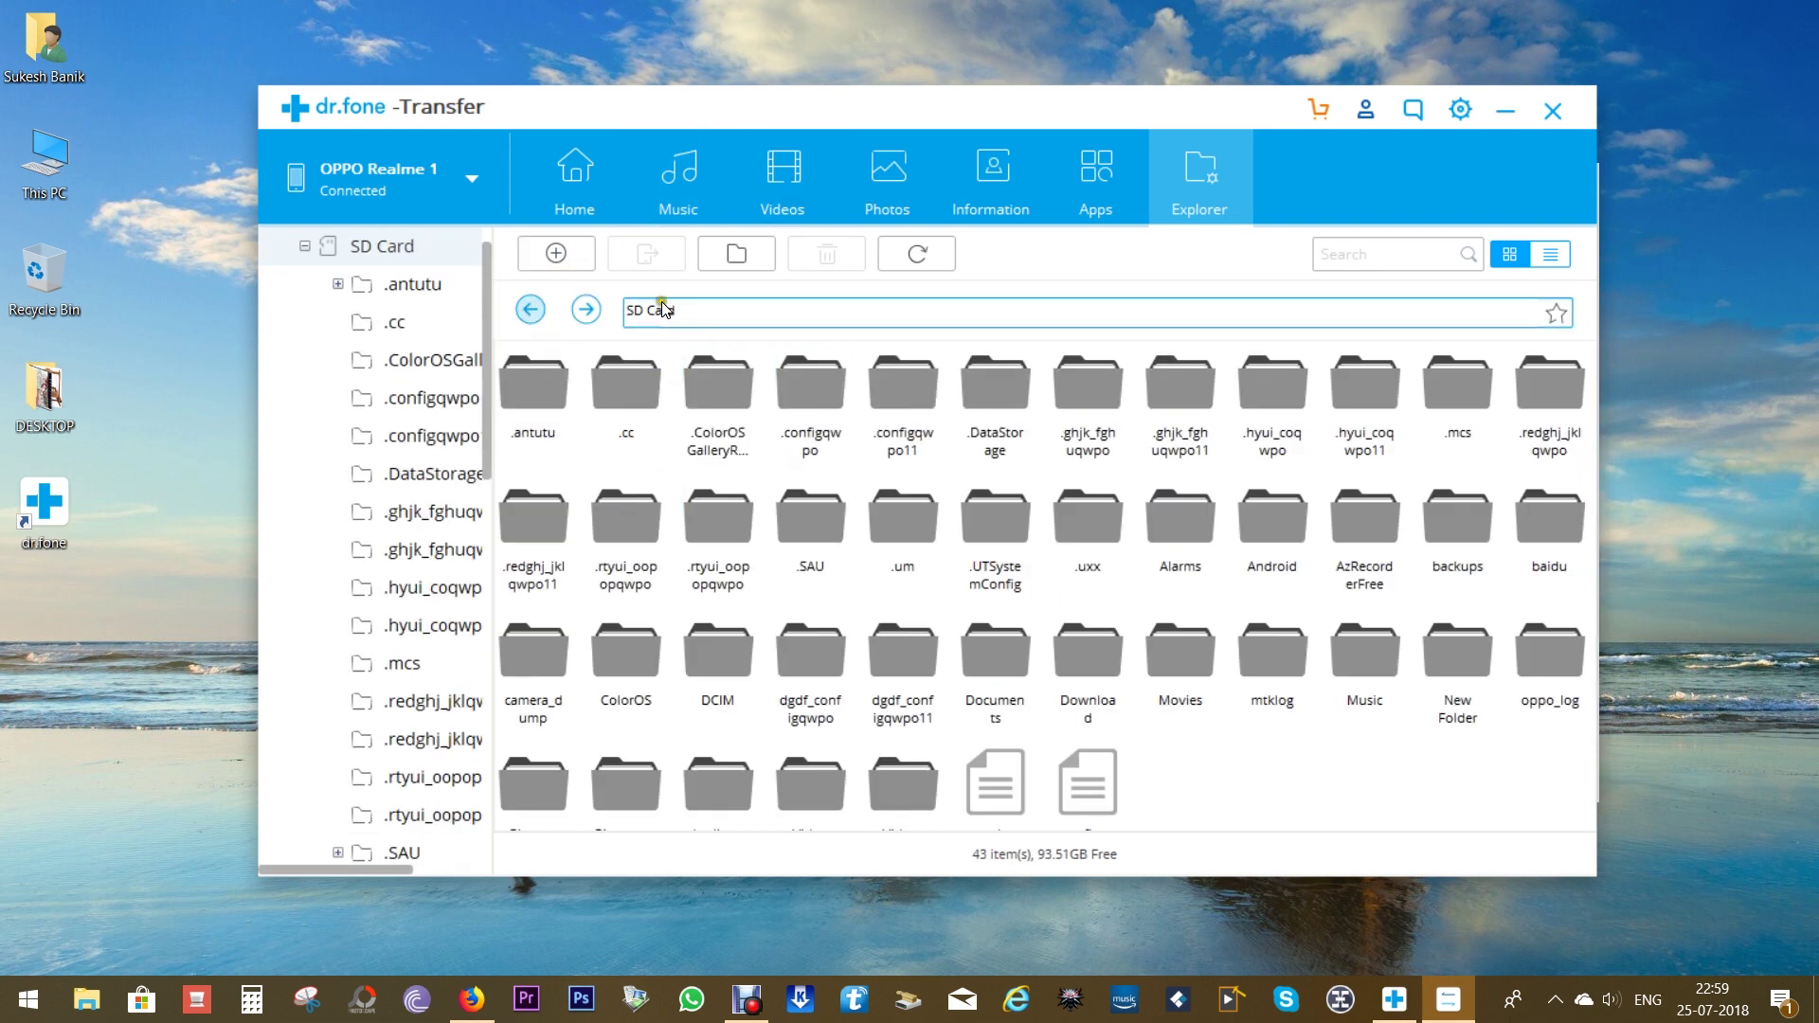
{"action": "left_click", "coordinate": [736, 254]}
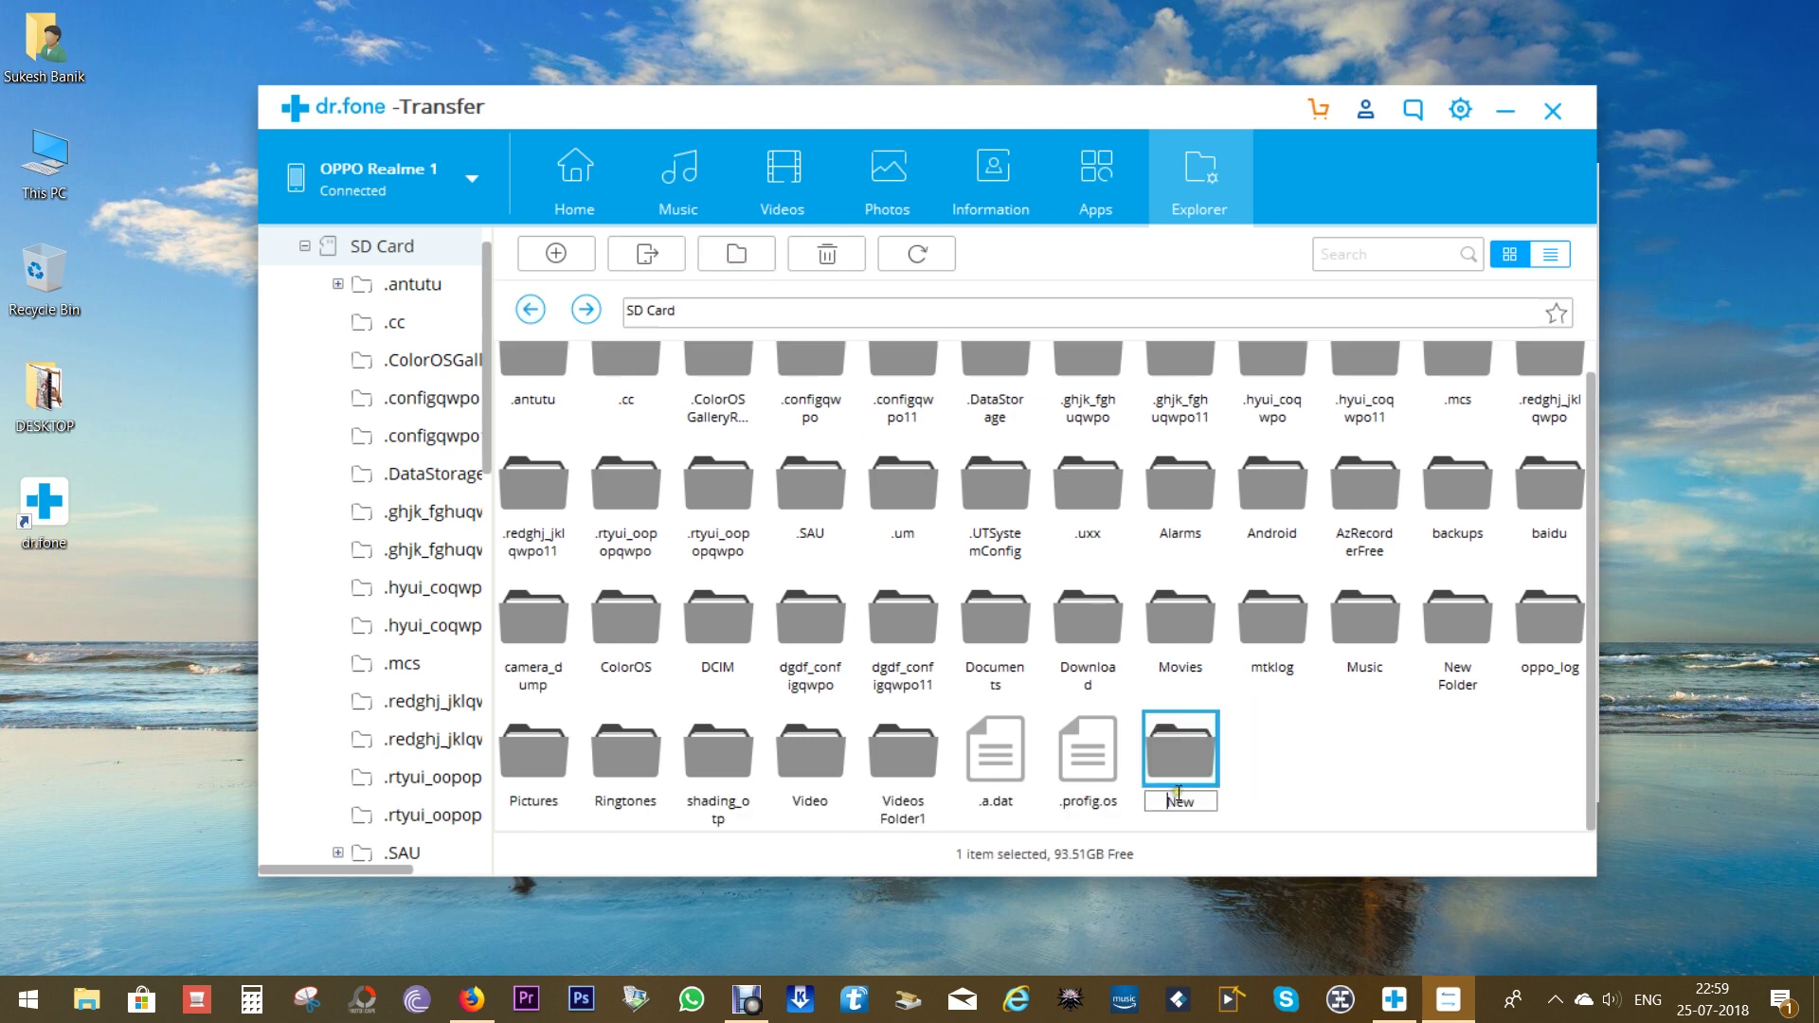
{"action": "left_click", "coordinate": [1274, 765]}
{"action": "left_click", "coordinate": [1207, 786]}
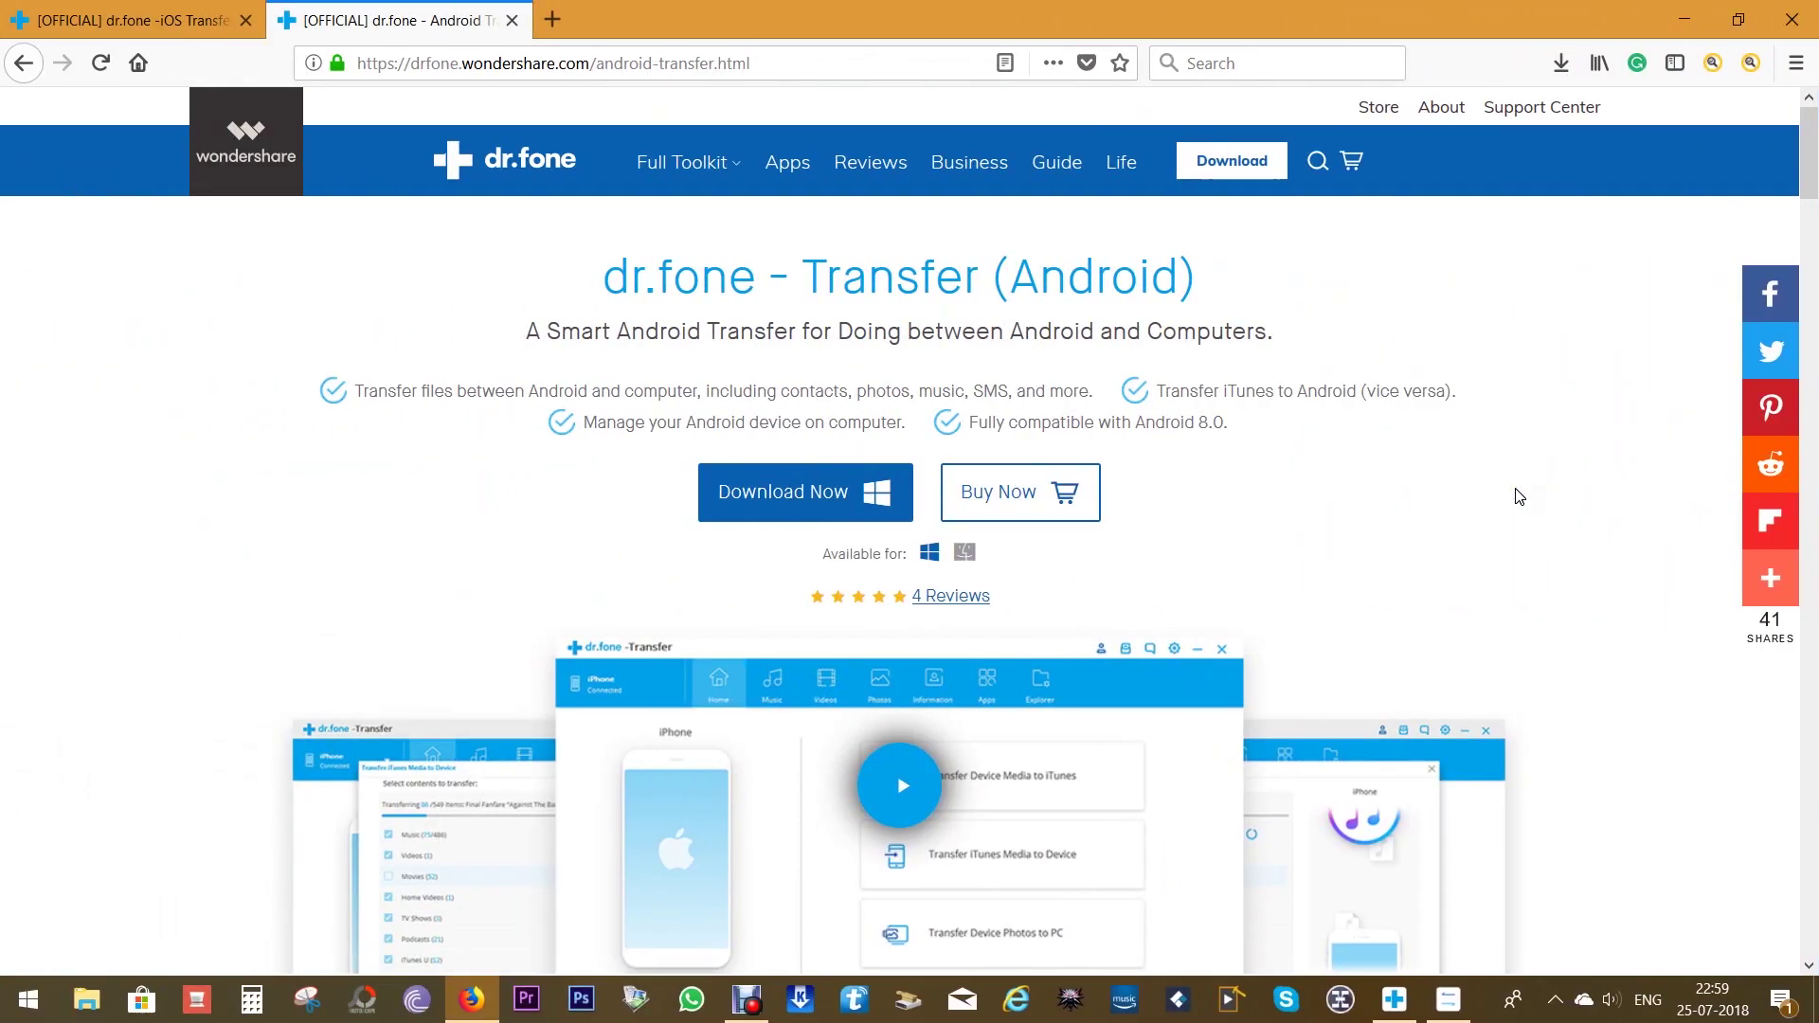
Step: Scroll through the Android Transfer page in Firefox and return to its top
{"action": "scroll", "coordinate": [1519, 495], "scroll_direction": "down", "scroll_amount": 10}
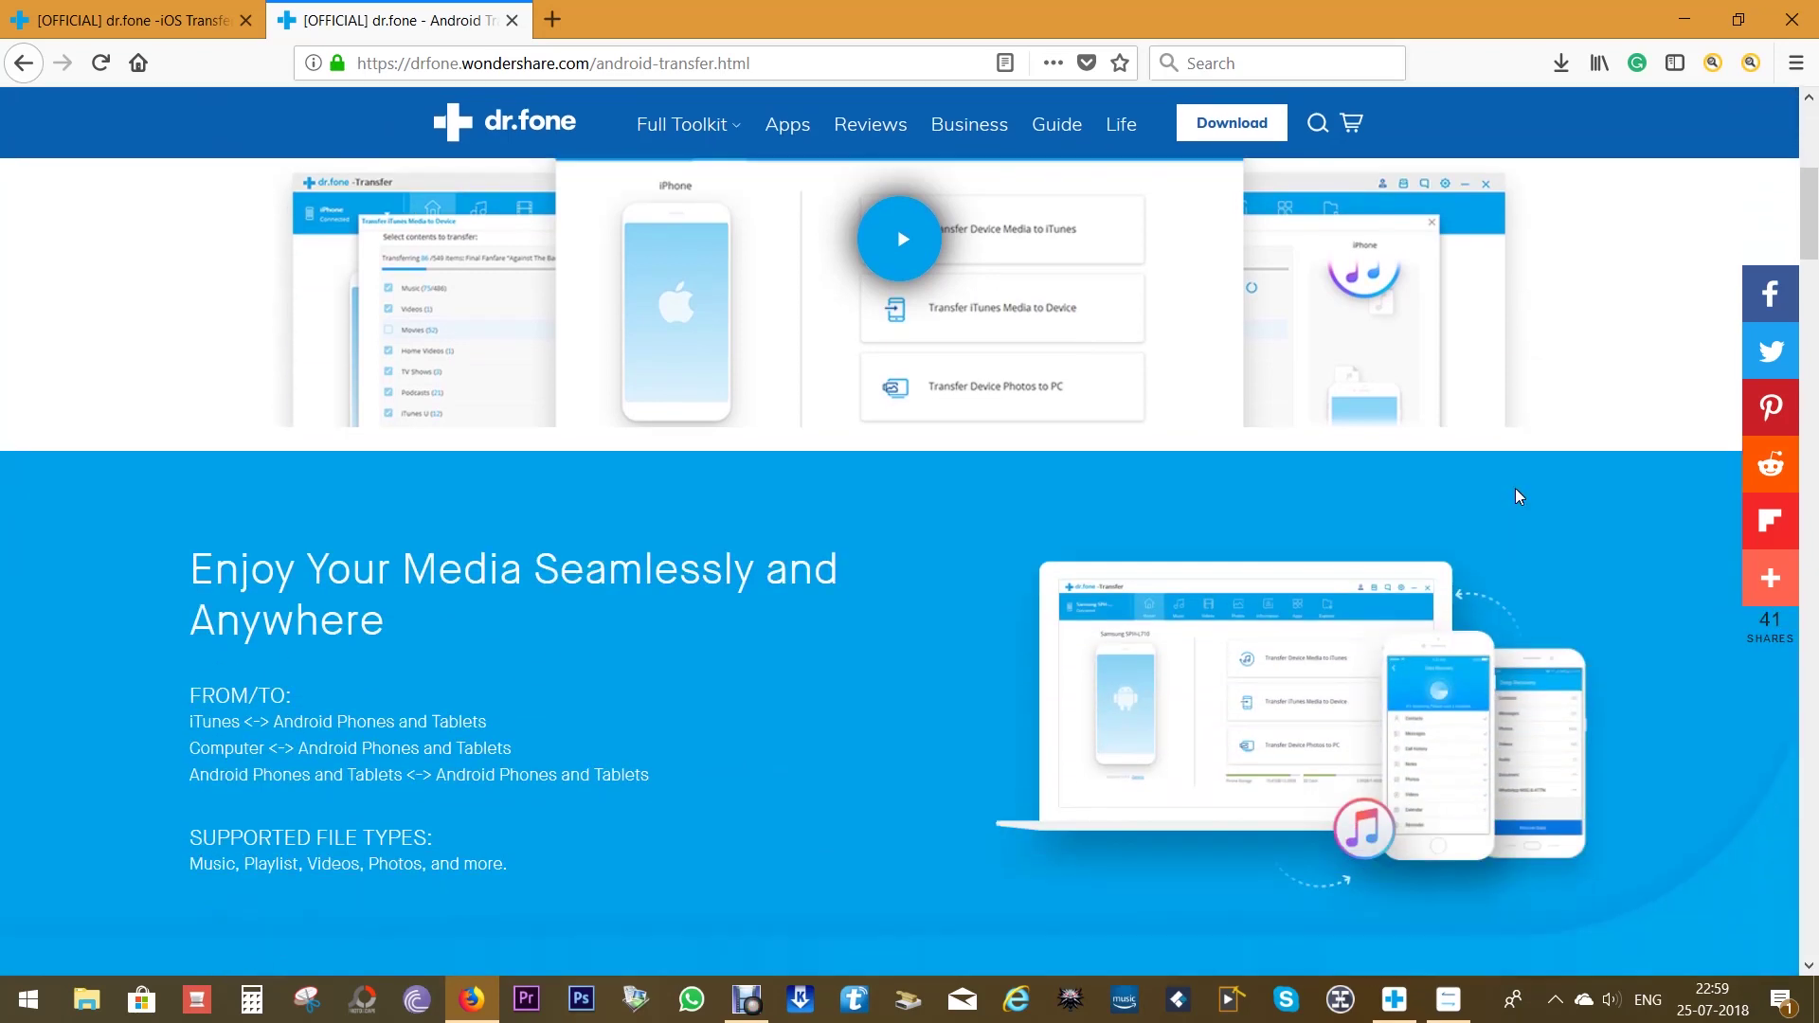
{"action": "scroll", "coordinate": [1516, 492], "scroll_direction": "down", "scroll_amount": 6}
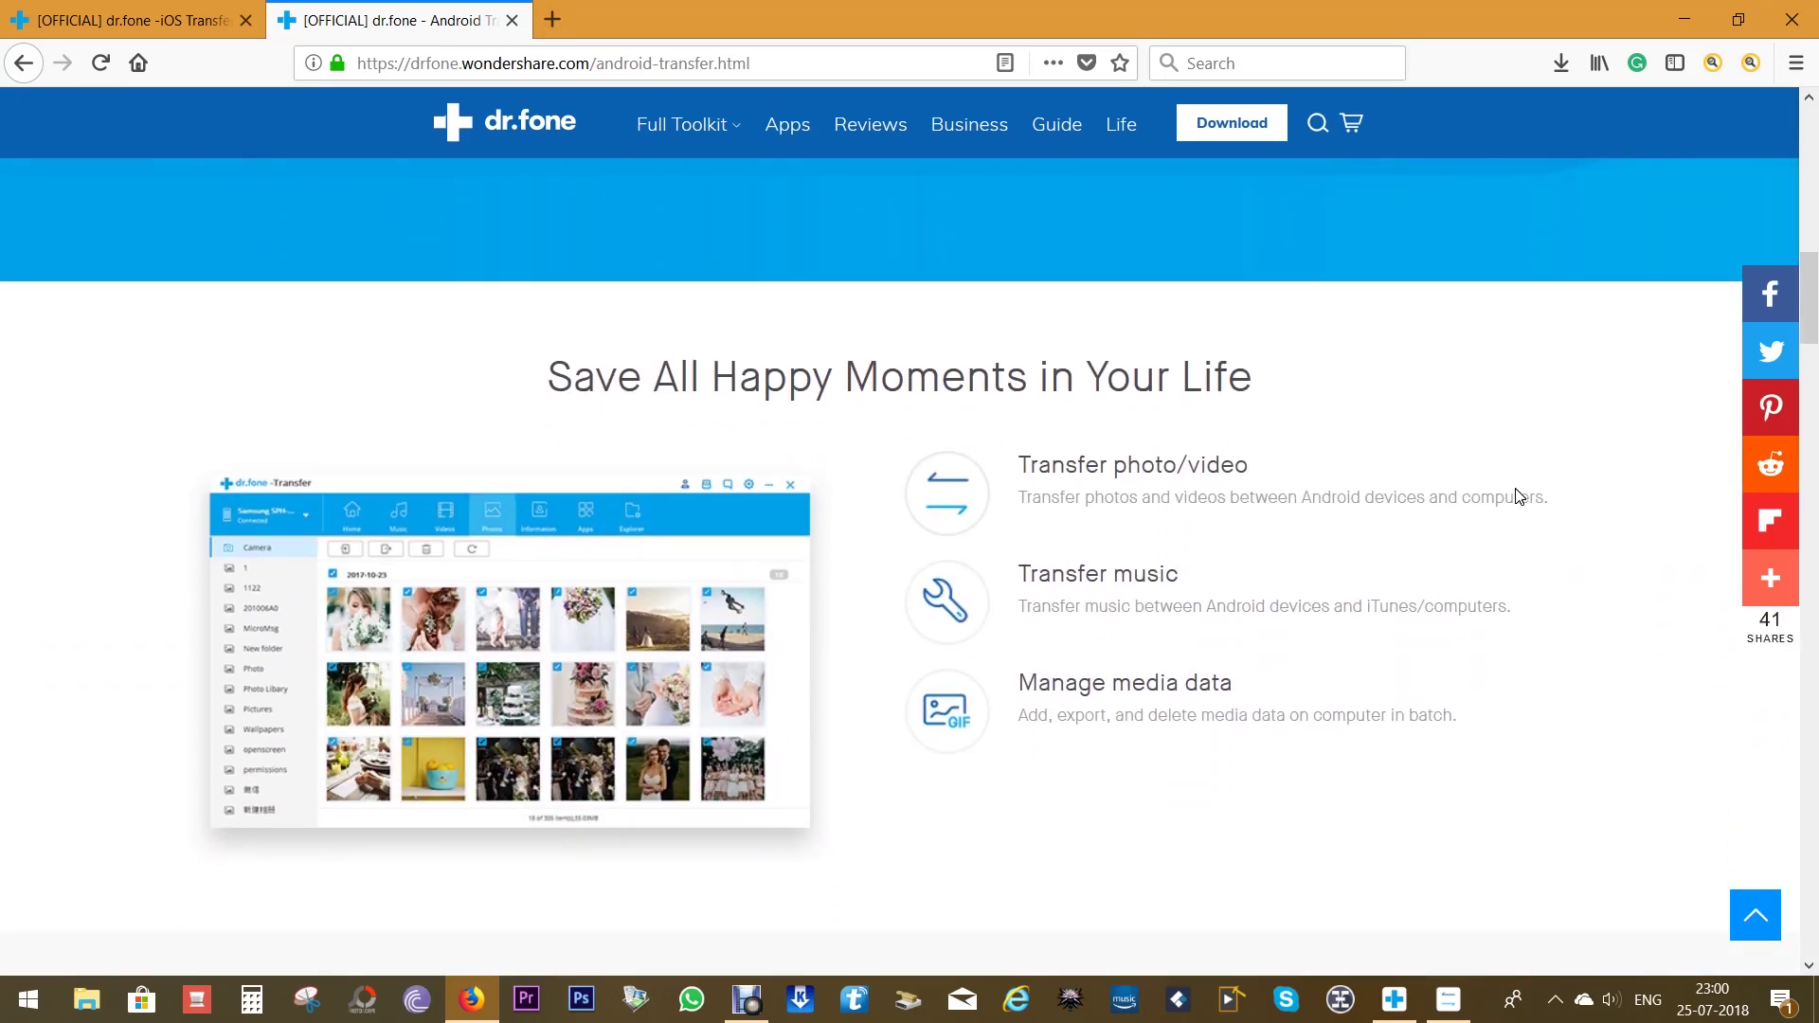
{"action": "left_click", "coordinate": [1755, 920]}
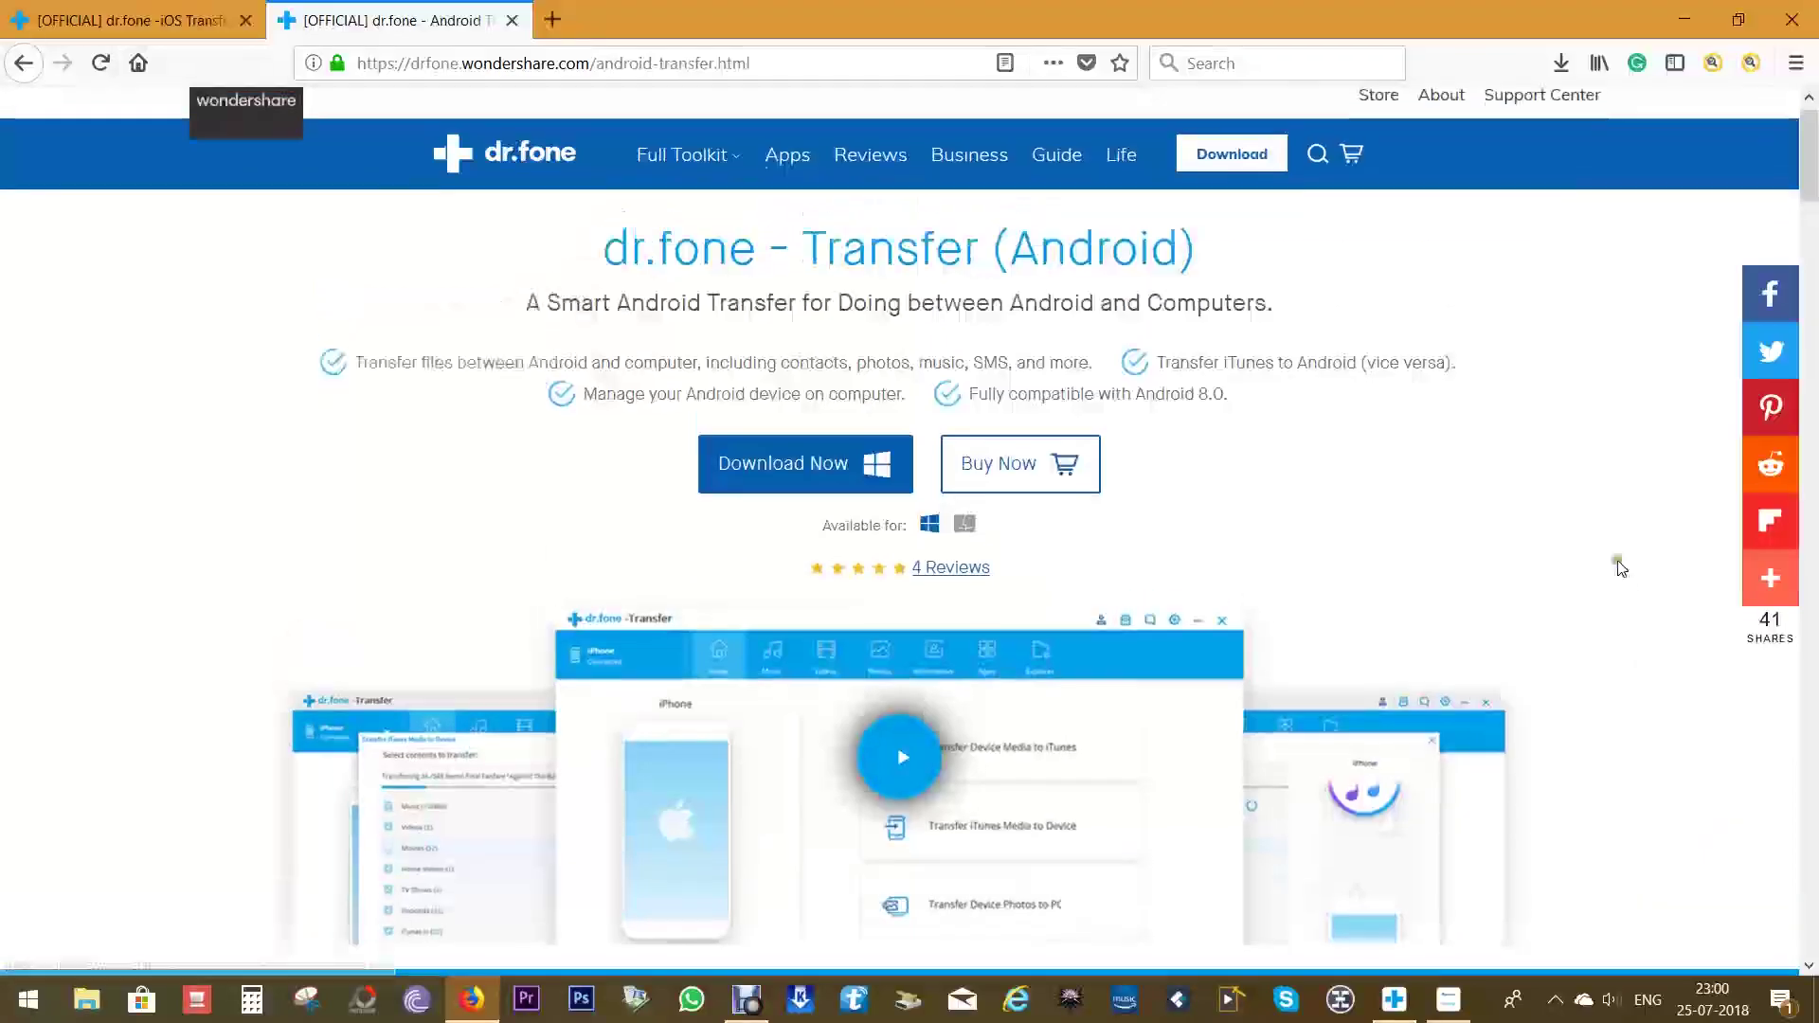
Step: Show the Android Transfer pricing plans, noting the $39.95 Personal License
{"action": "left_click", "coordinate": [1022, 510]}
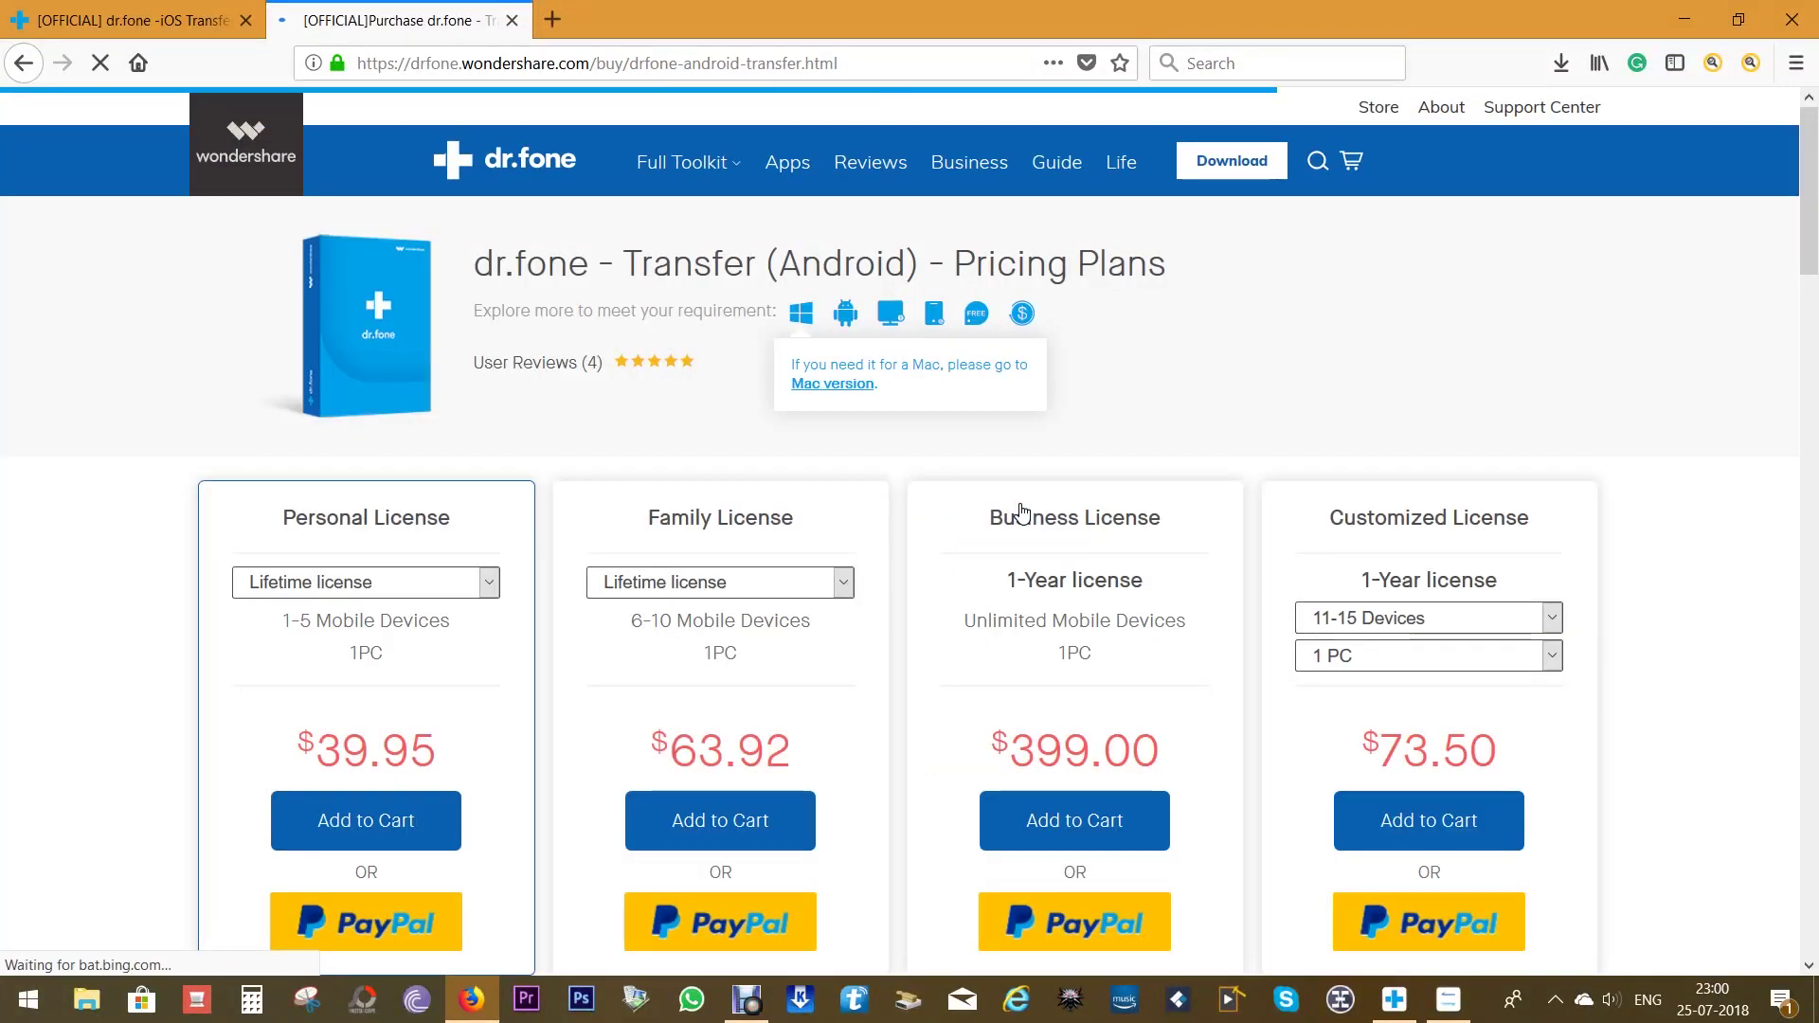
{"action": "scroll", "coordinate": [1715, 587], "scroll_direction": "down", "scroll_amount": 2}
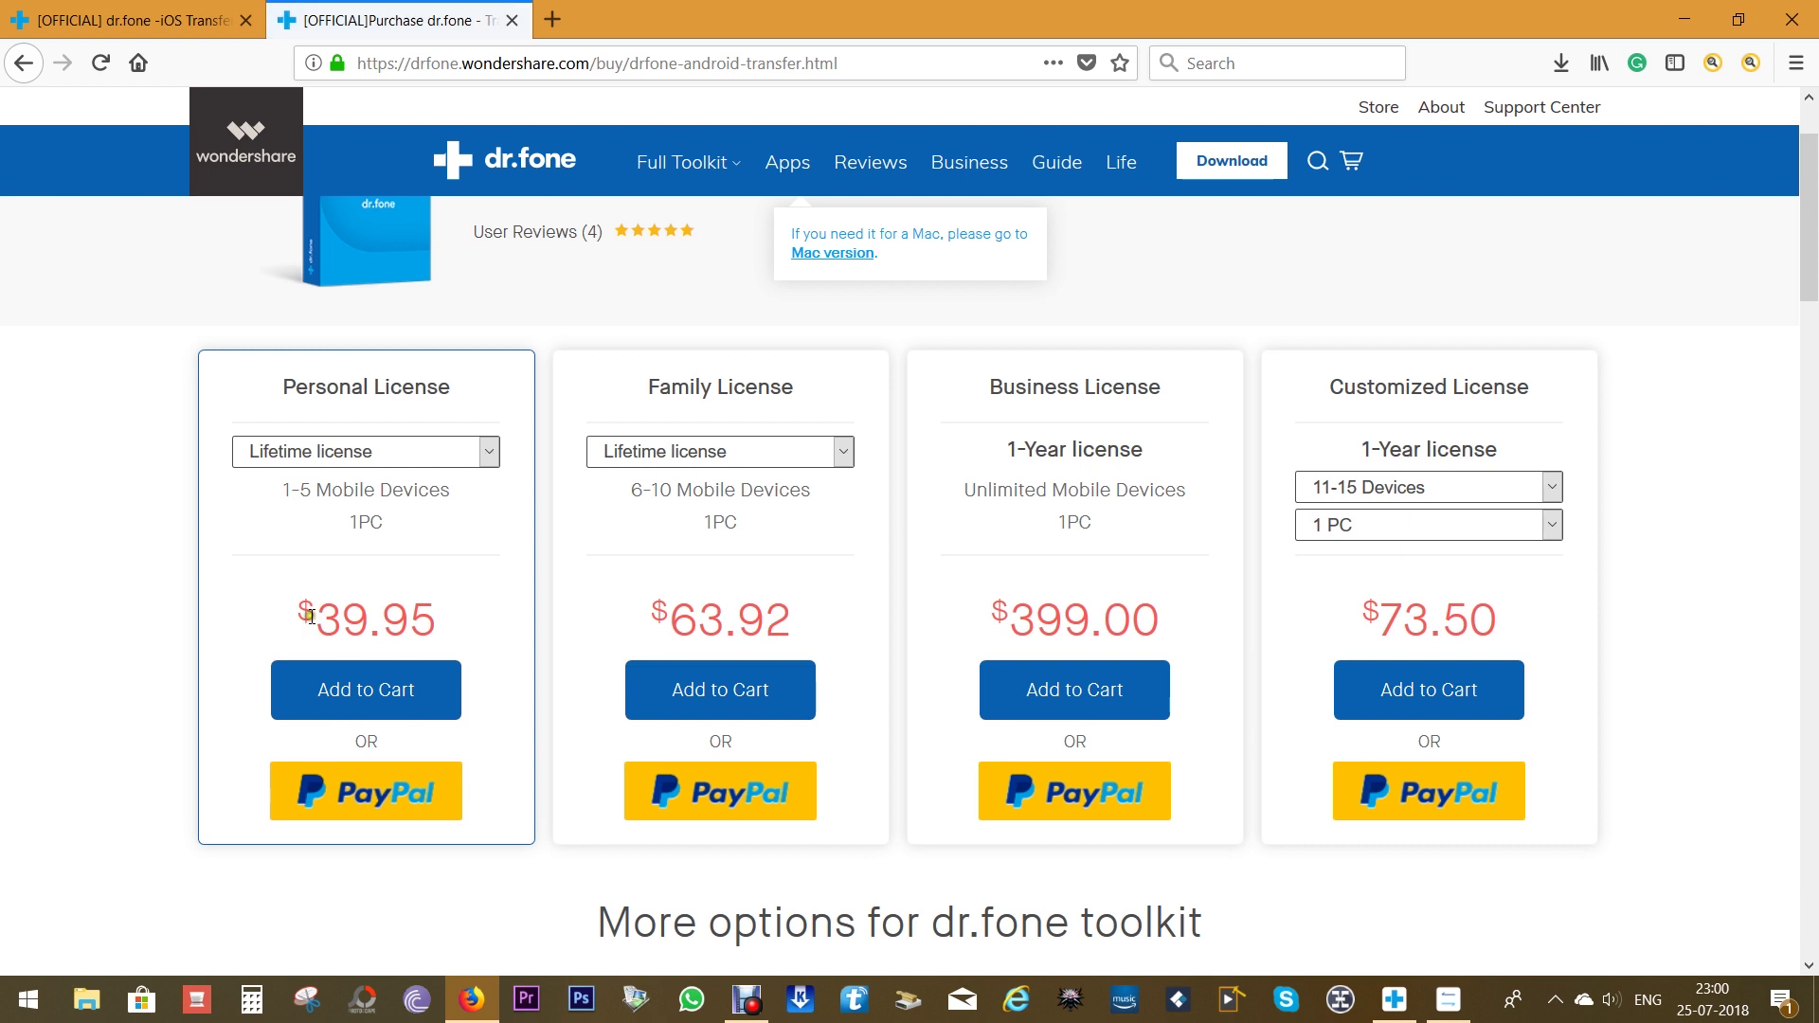
{"action": "left_click_drag", "start_coordinate": [315, 614], "coordinate": [446, 620]}
{"action": "left_click", "coordinate": [457, 660]}
{"action": "scroll", "coordinate": [457, 656], "scroll_direction": "down", "scroll_amount": 8}
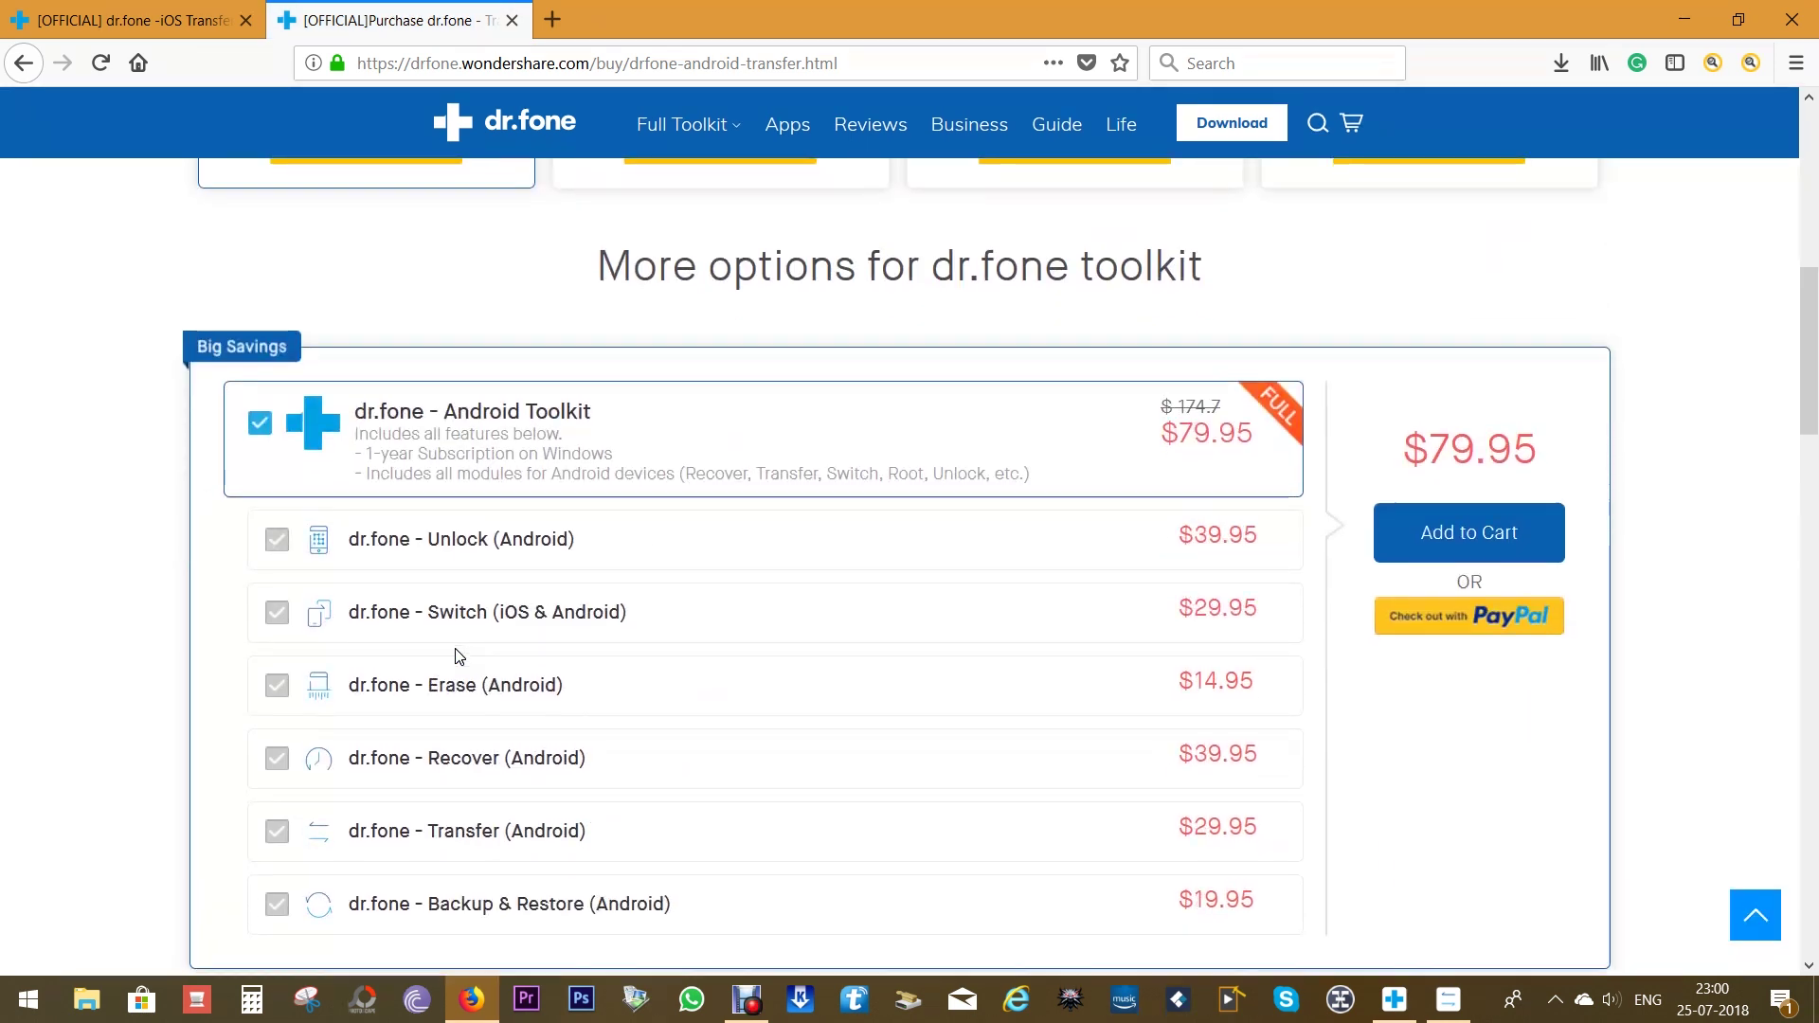
{"action": "scroll", "coordinate": [456, 654], "scroll_direction": "up", "scroll_amount": 10}
{"action": "left_click", "coordinate": [139, 12]}
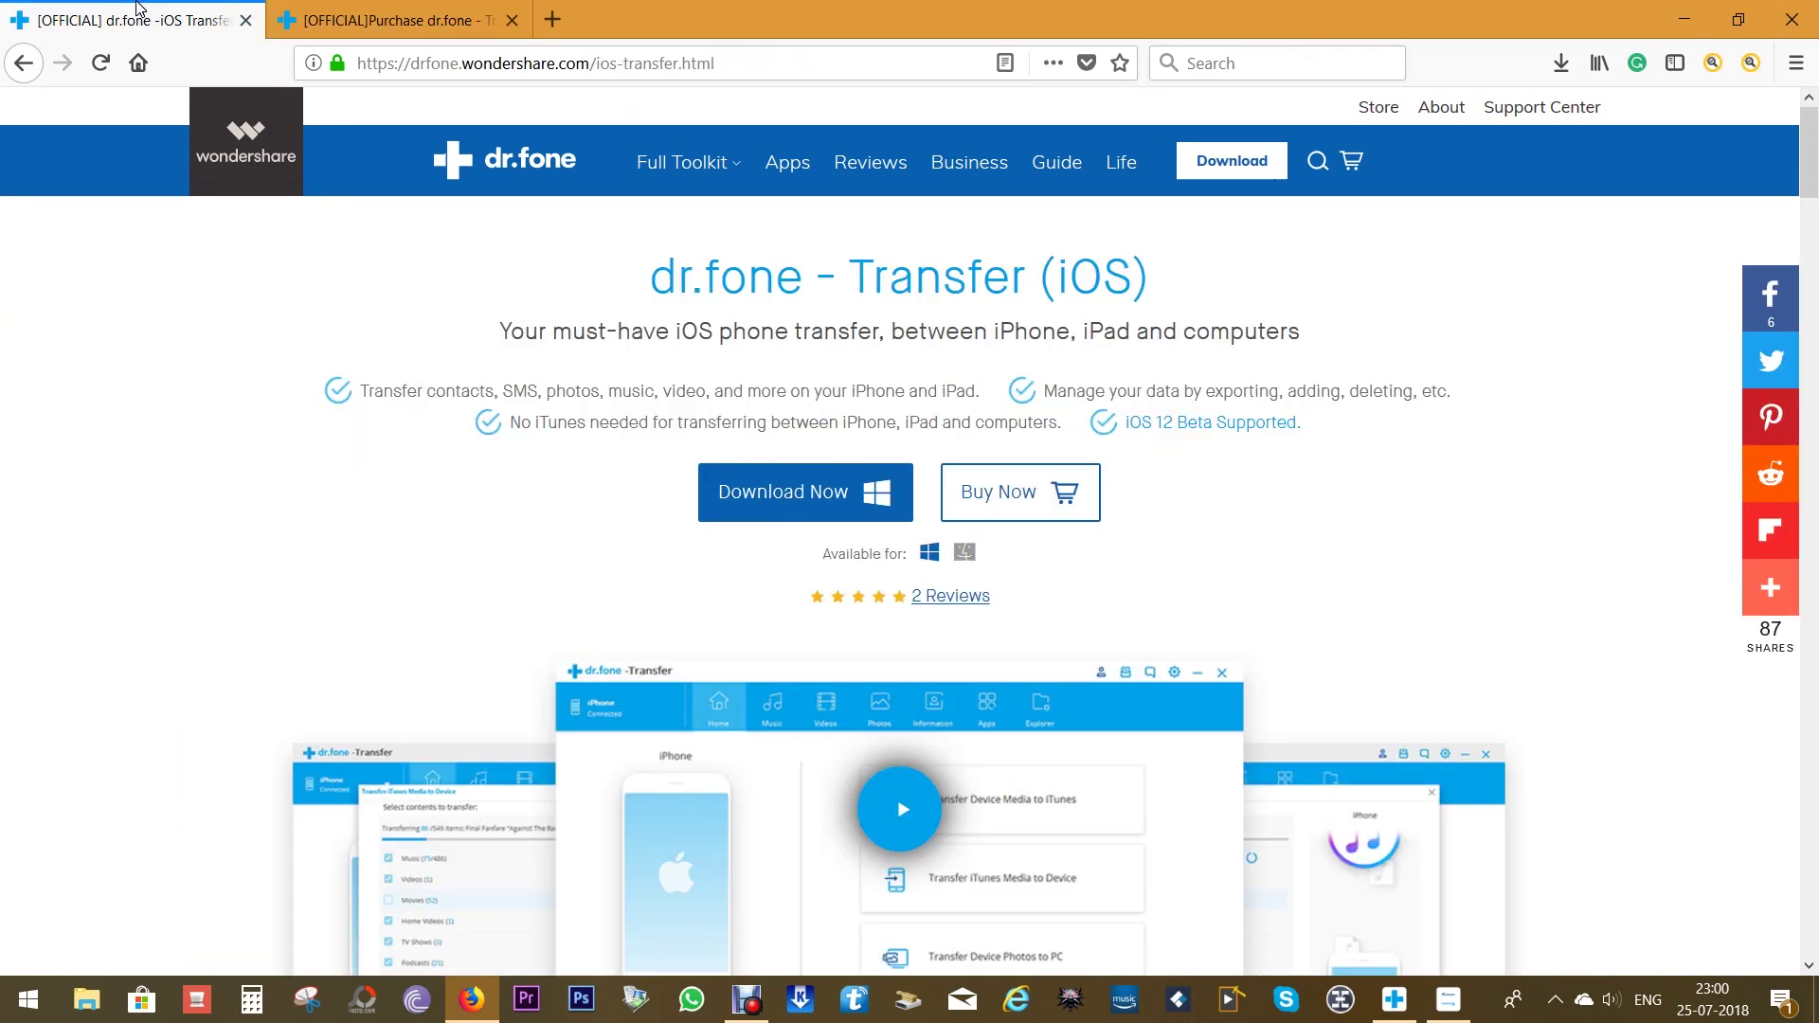
{"action": "left_click", "coordinate": [1018, 483]}
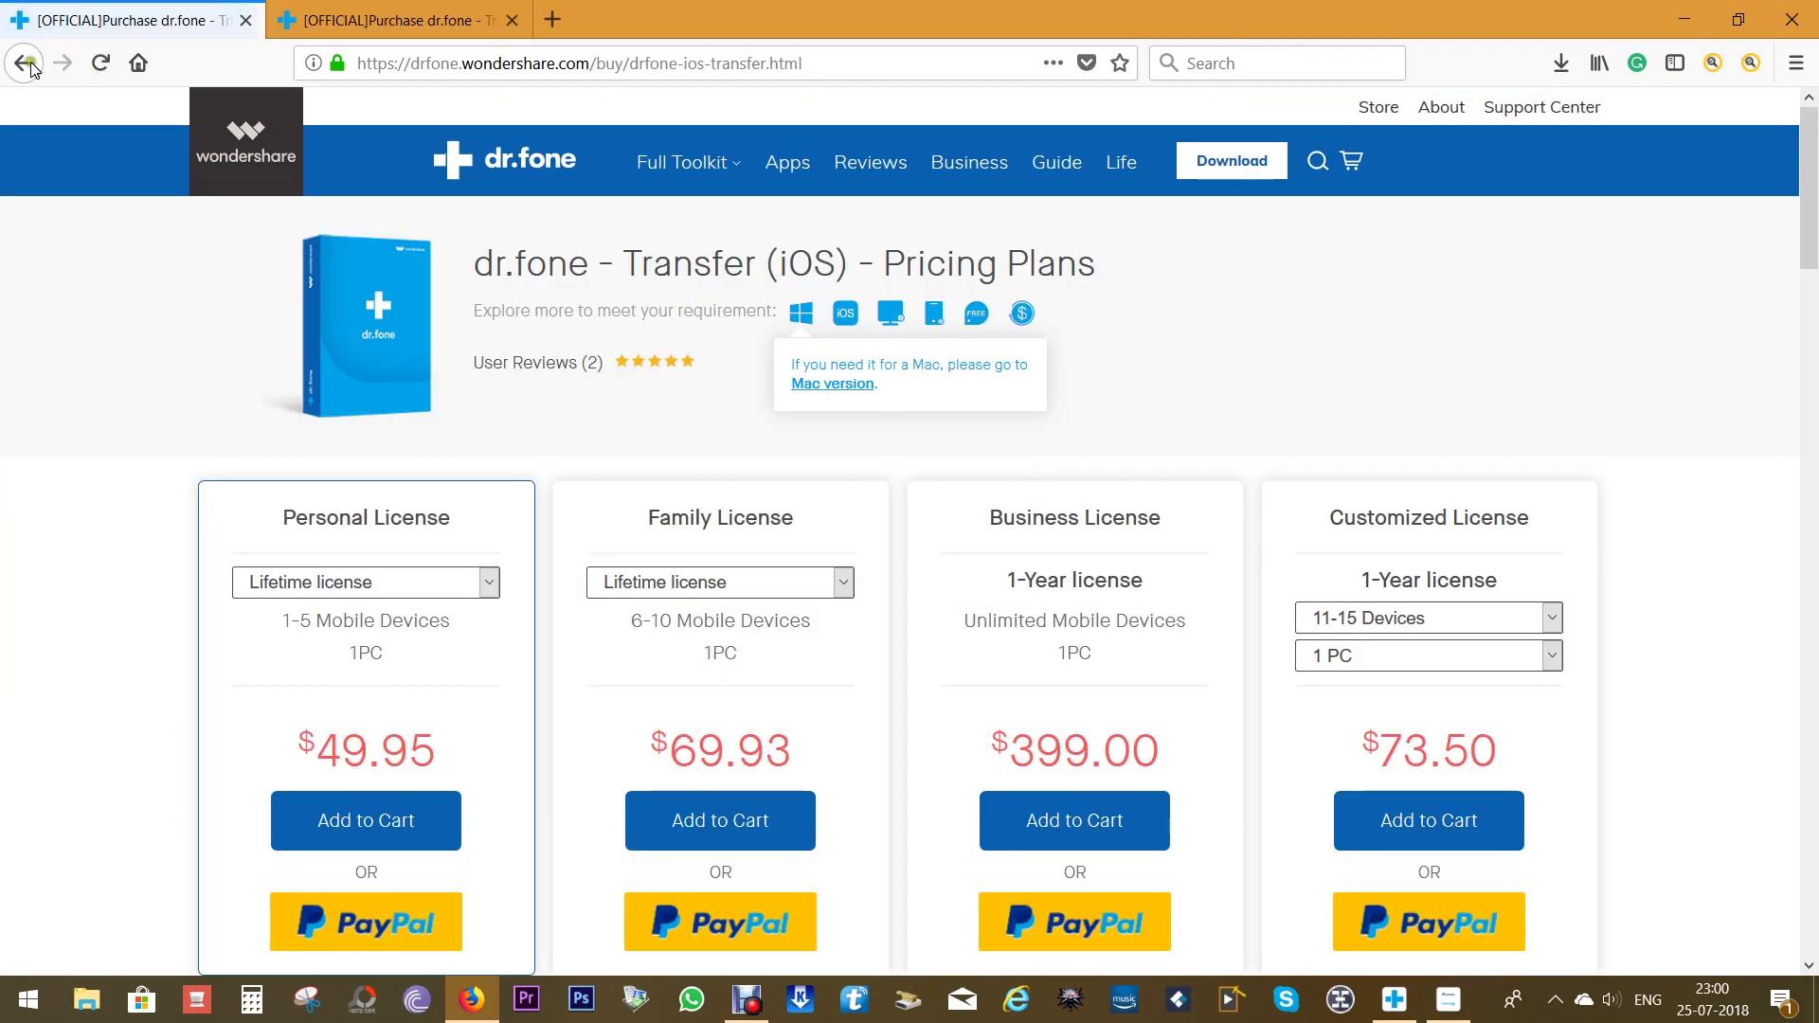
{"action": "left_click", "coordinate": [22, 63]}
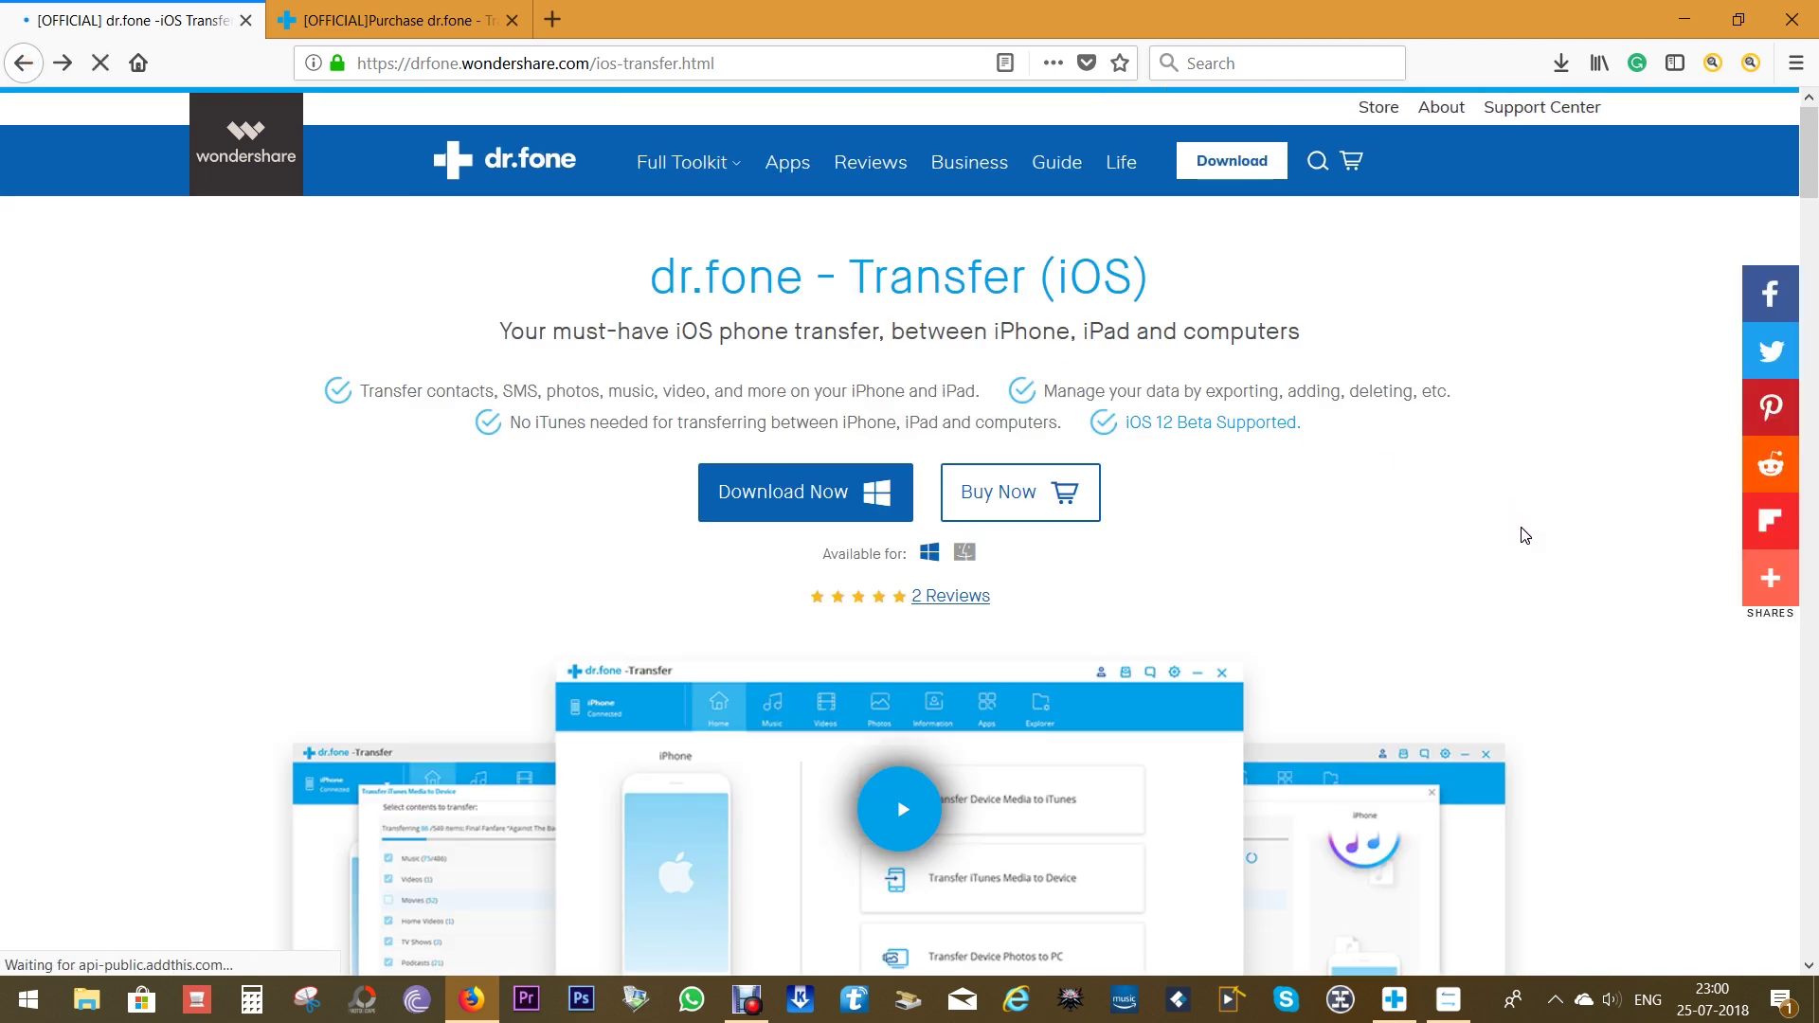
{"action": "scroll", "coordinate": [1522, 532], "scroll_direction": "down", "scroll_amount": 10}
{"action": "scroll", "coordinate": [1525, 536], "scroll_direction": "down", "scroll_amount": 10}
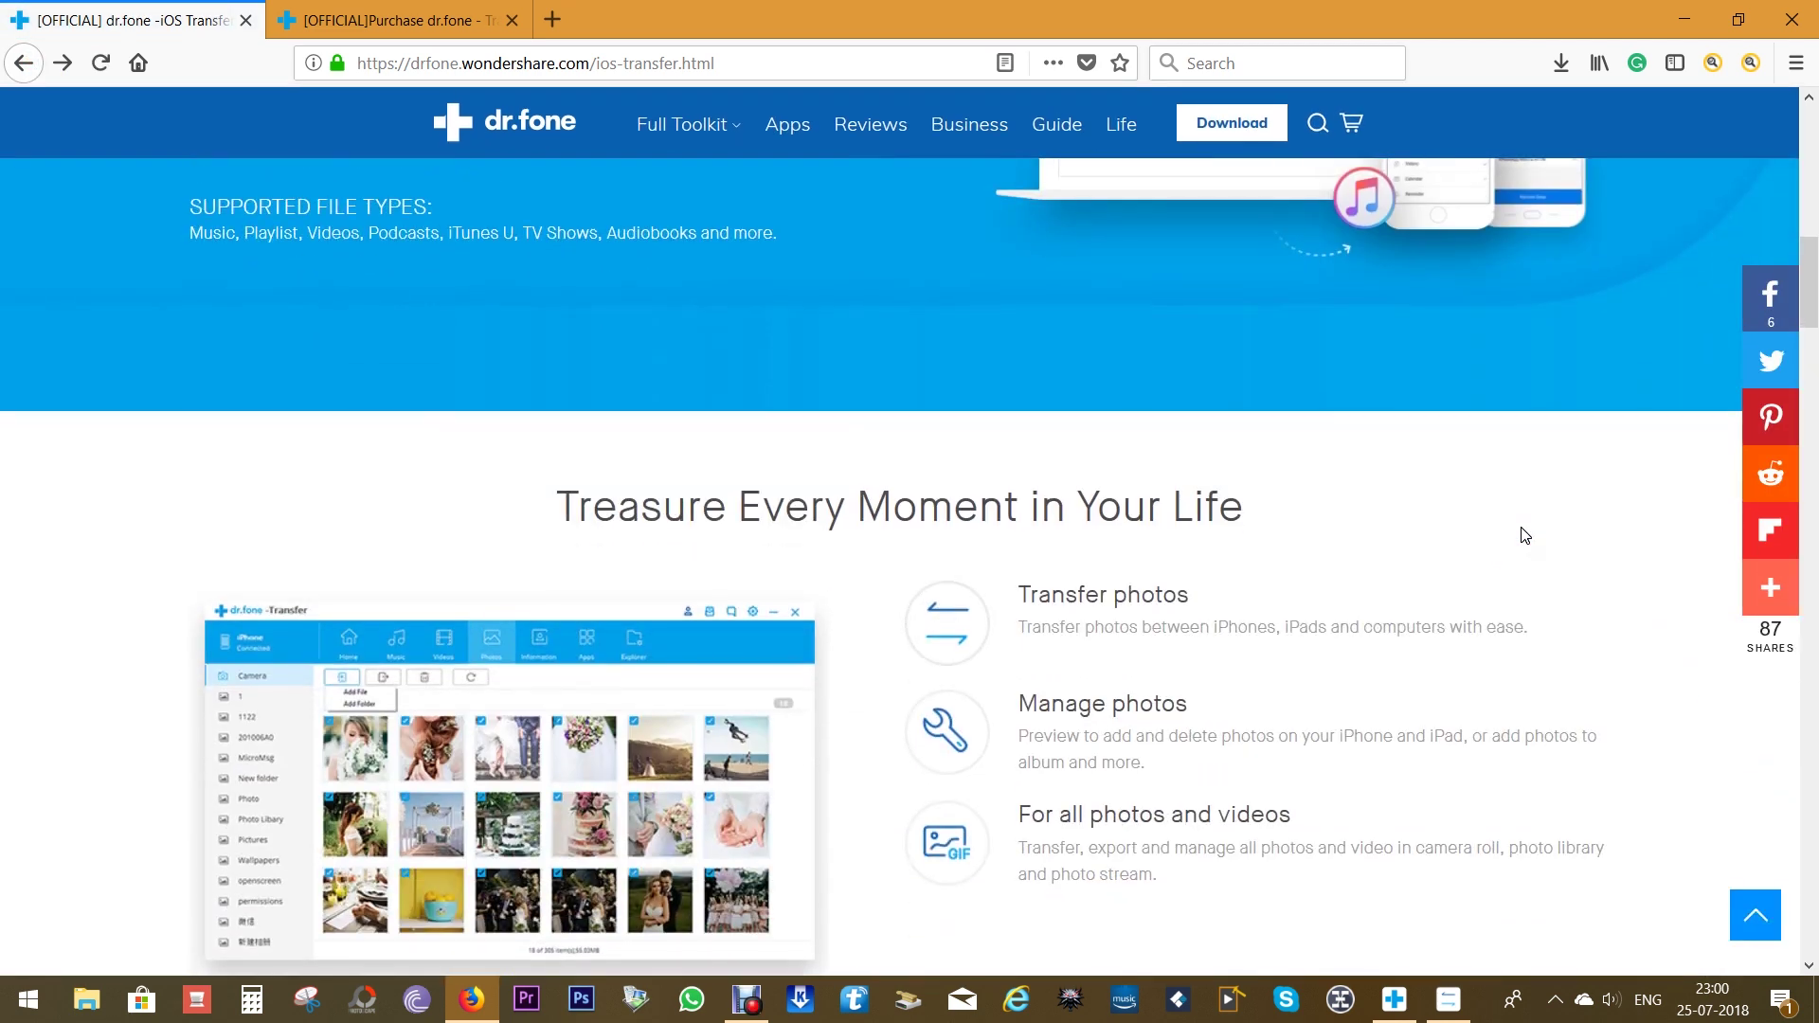
{"action": "scroll", "coordinate": [1525, 535], "scroll_direction": "down", "scroll_amount": 4}
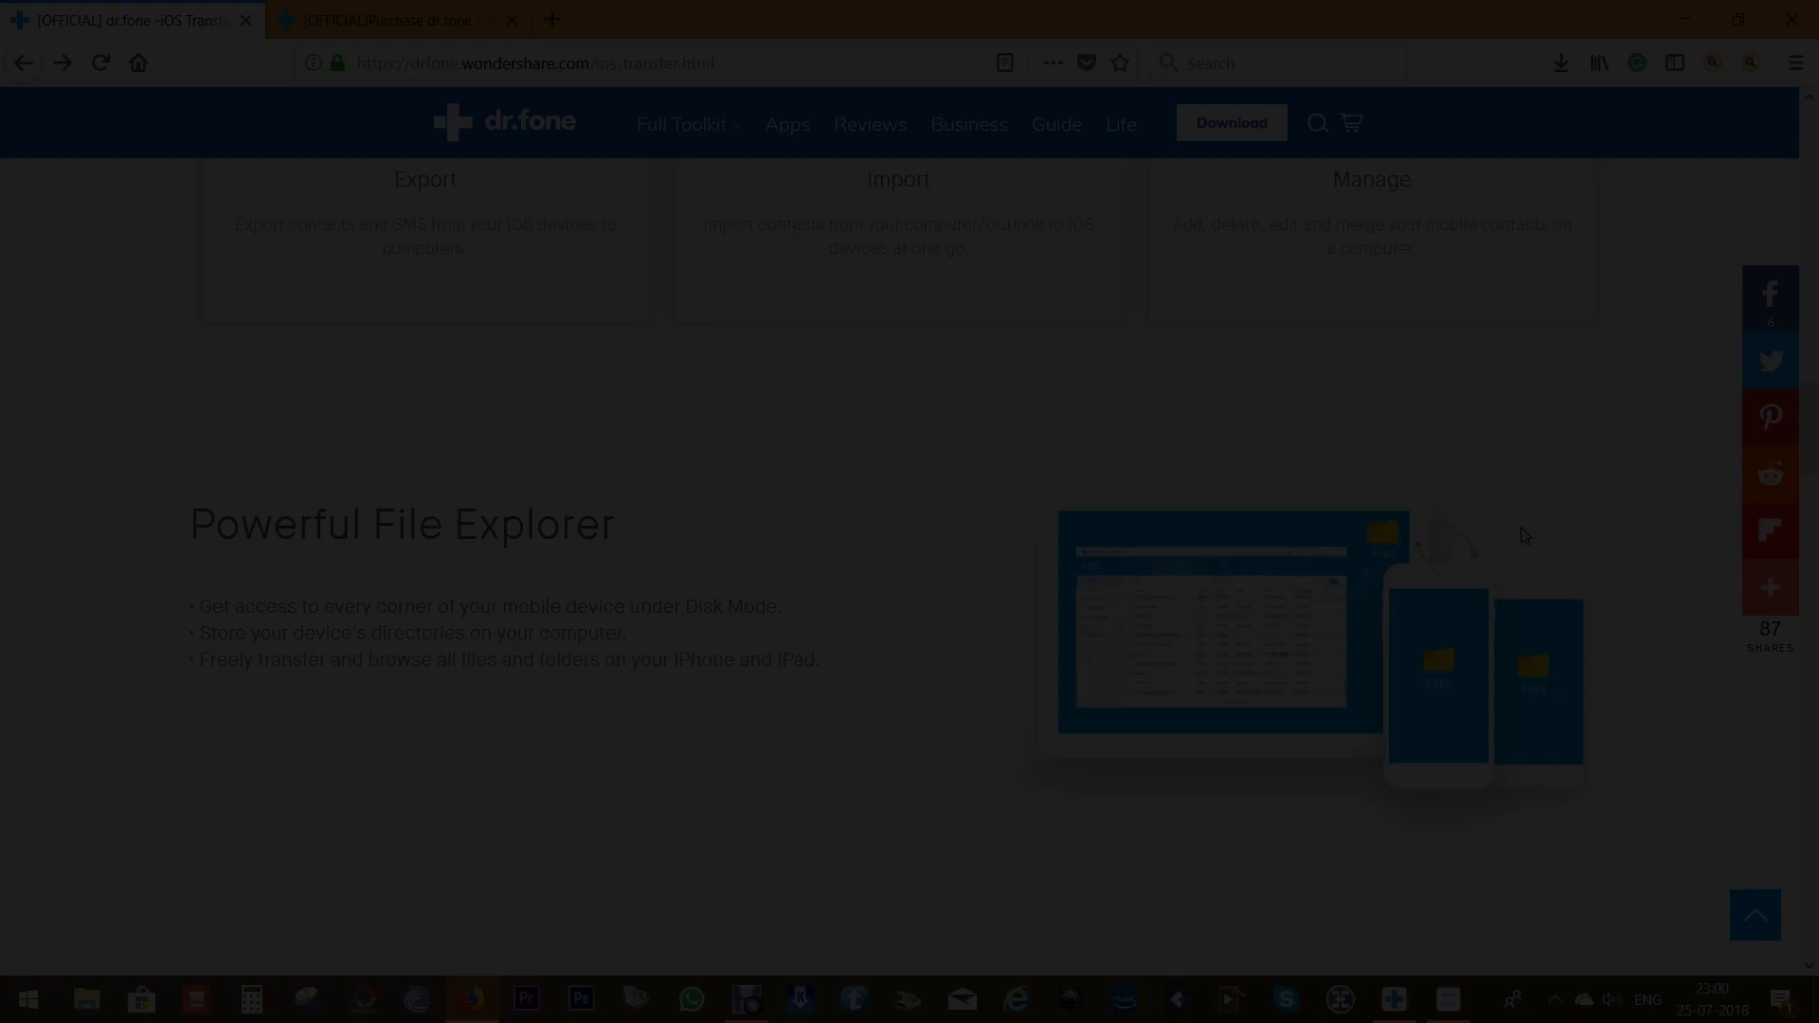